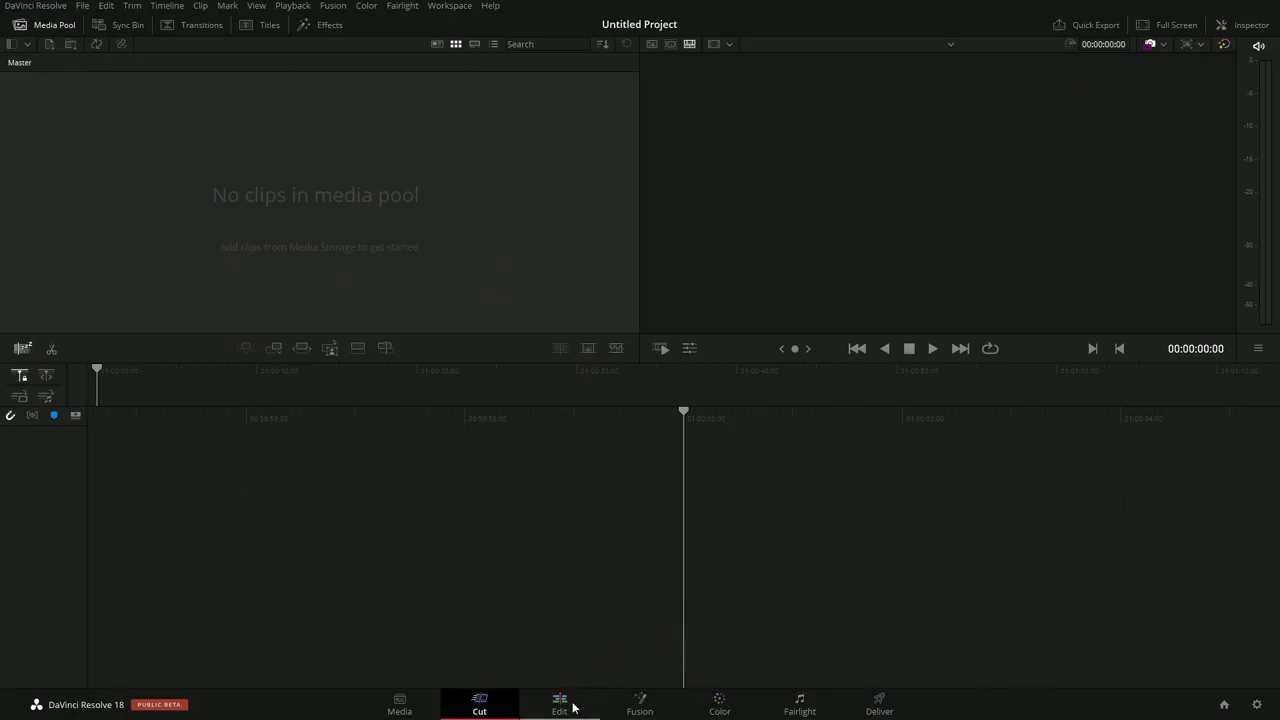
- Open the Edit page and create a timeline by placing the woman festival clip at its start
click(560, 704)
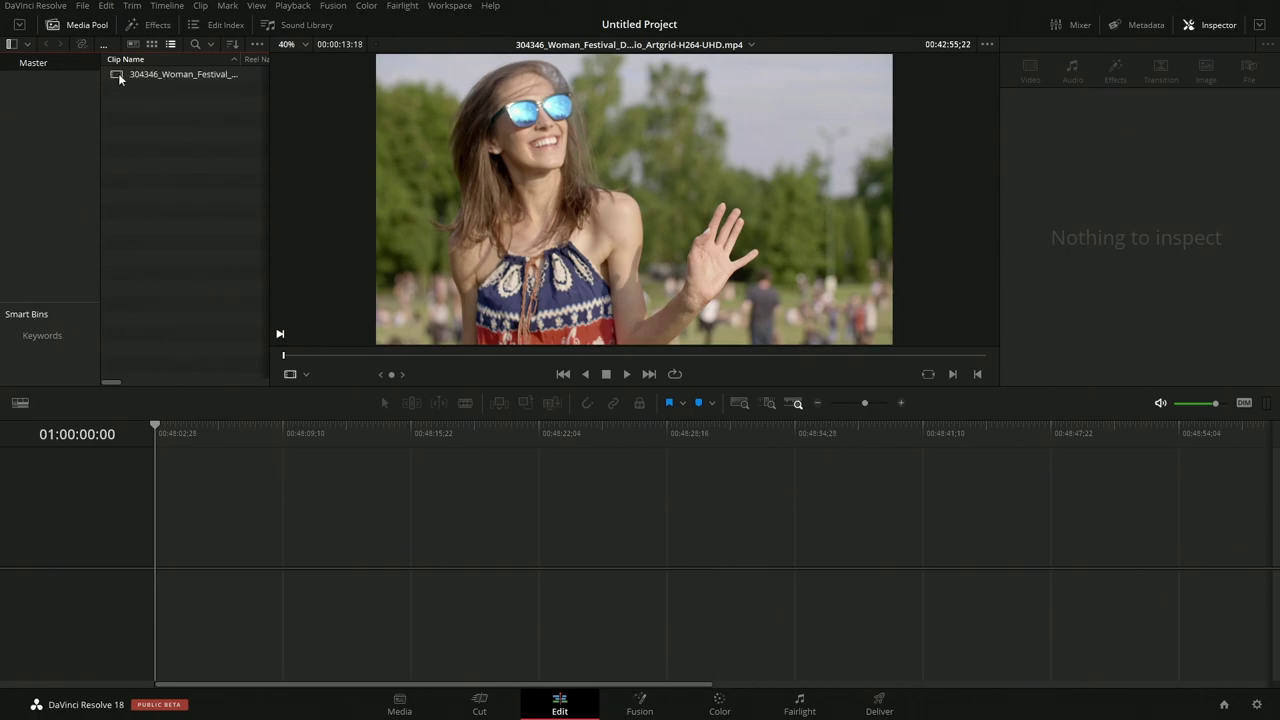
drag(118, 73, 159, 560)
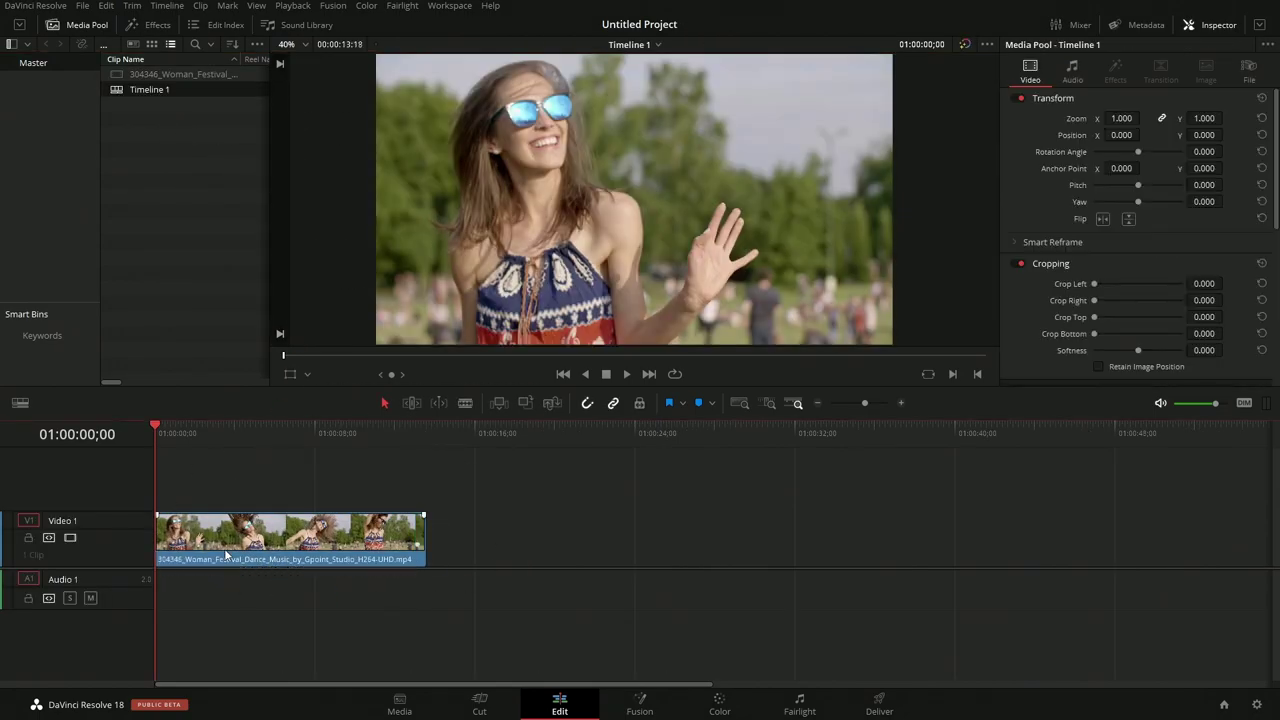
drag(180, 432, 194, 435)
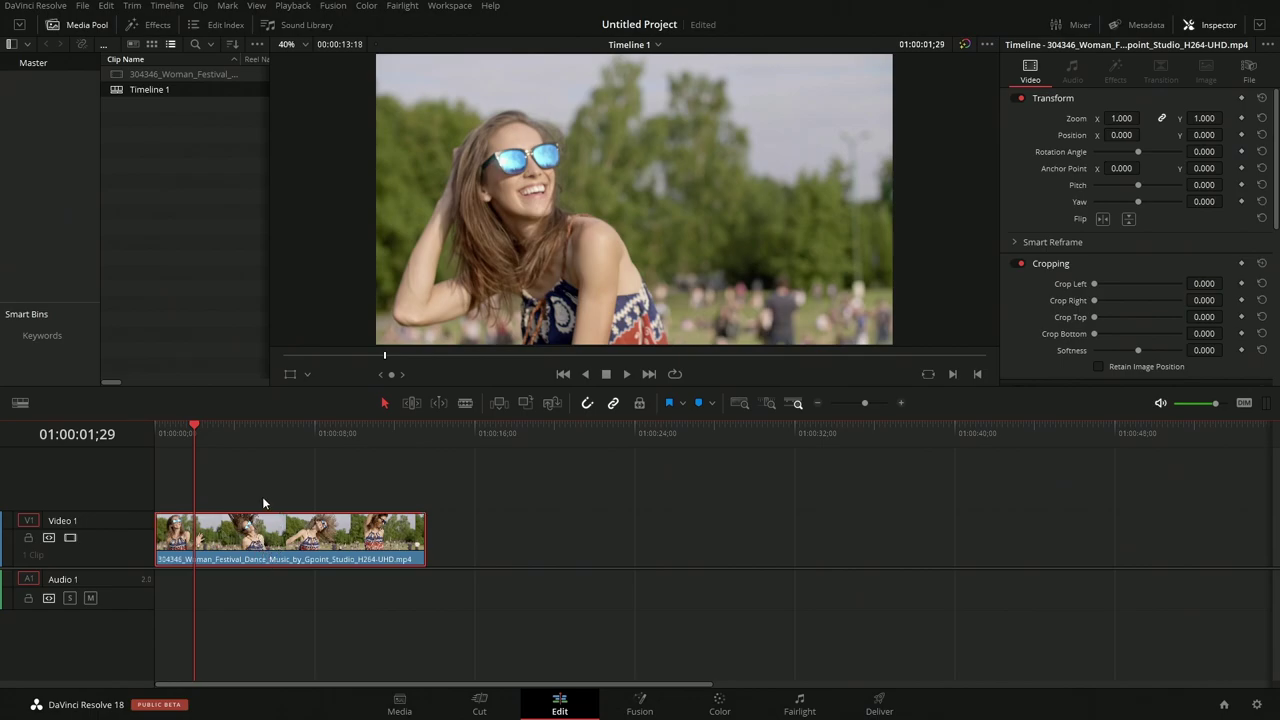
- Place a basic Text title on a new track above the festival clip, shift it earlier, and delete it again
click(140, 83)
click(150, 24)
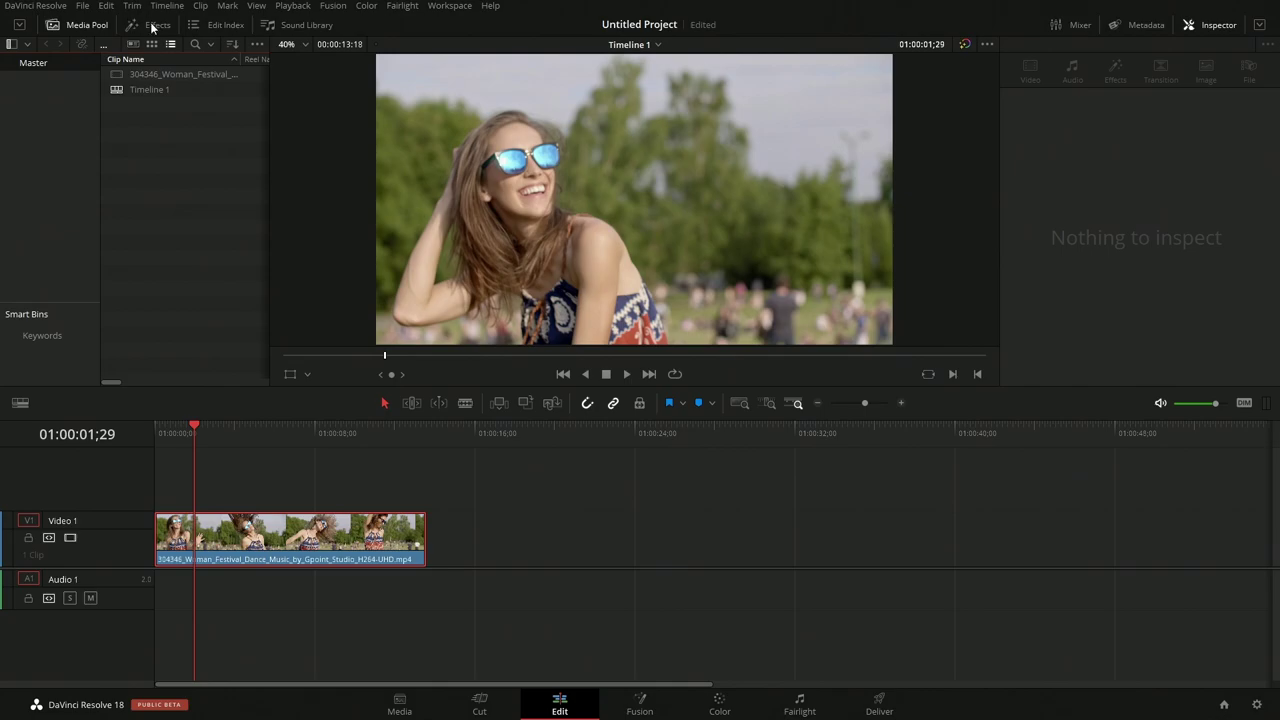
drag(149, 186, 262, 478)
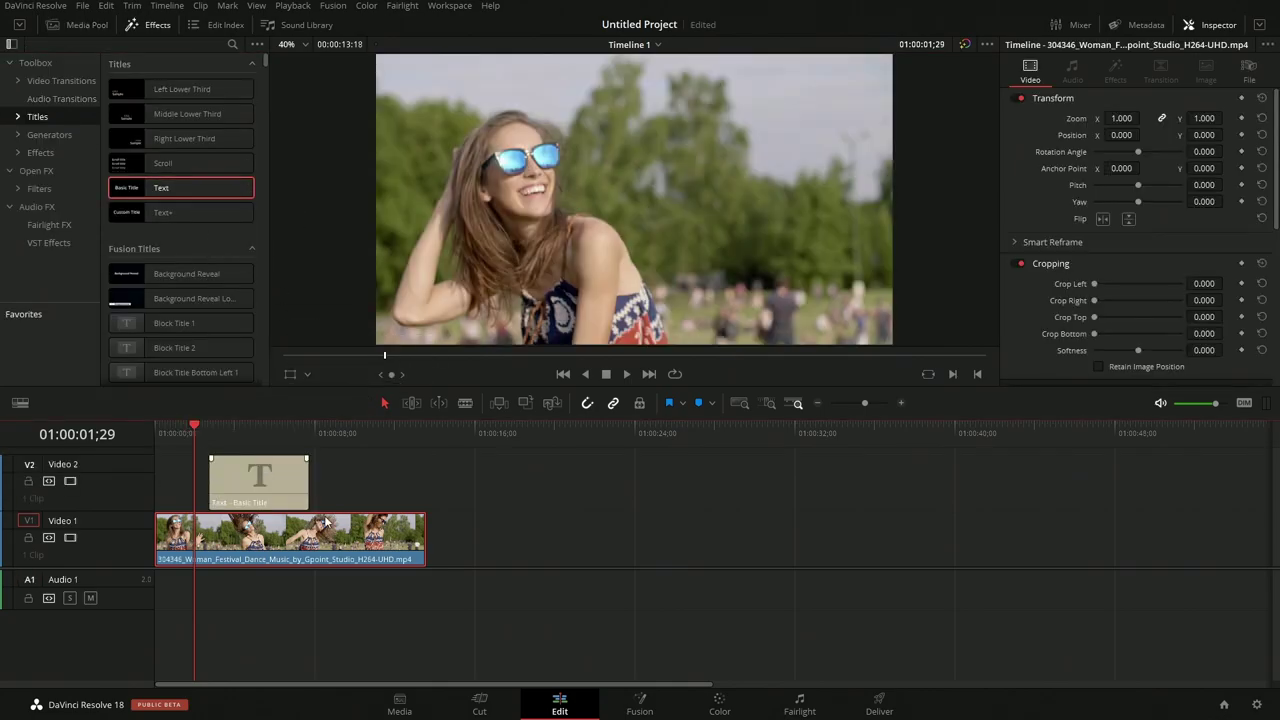
drag(215, 427, 232, 427)
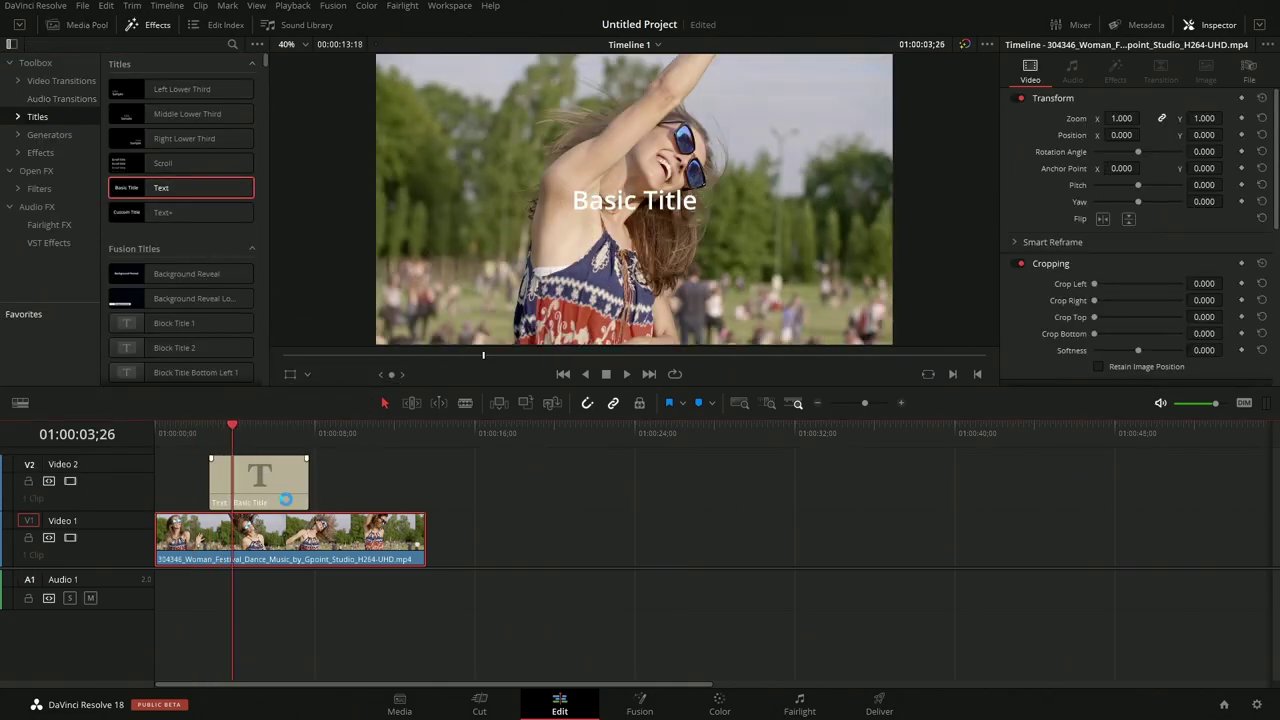
click(269, 491)
drag(269, 491, 243, 483)
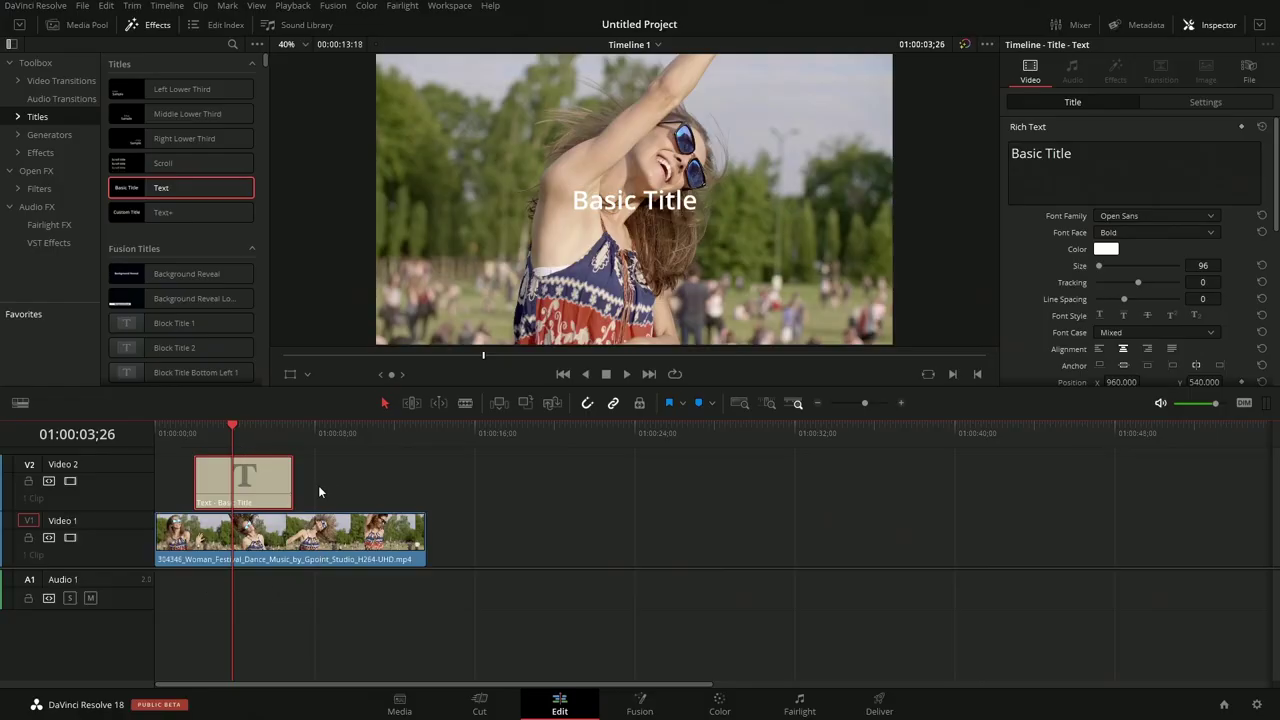
key(Delete)
click(298, 555)
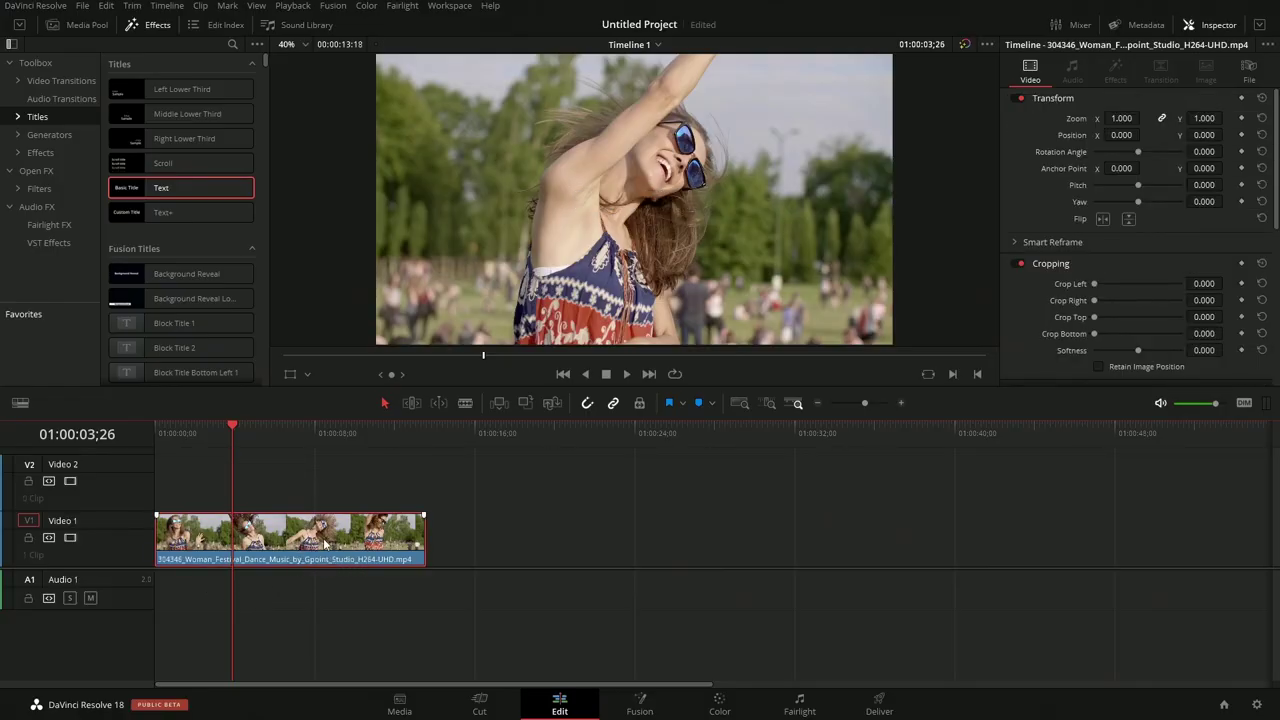
- Create a five-second, 29.97 fps Fusion composition in the media pool and place it on Video 2 above the festival clip
click(82, 24)
right_click(155, 166)
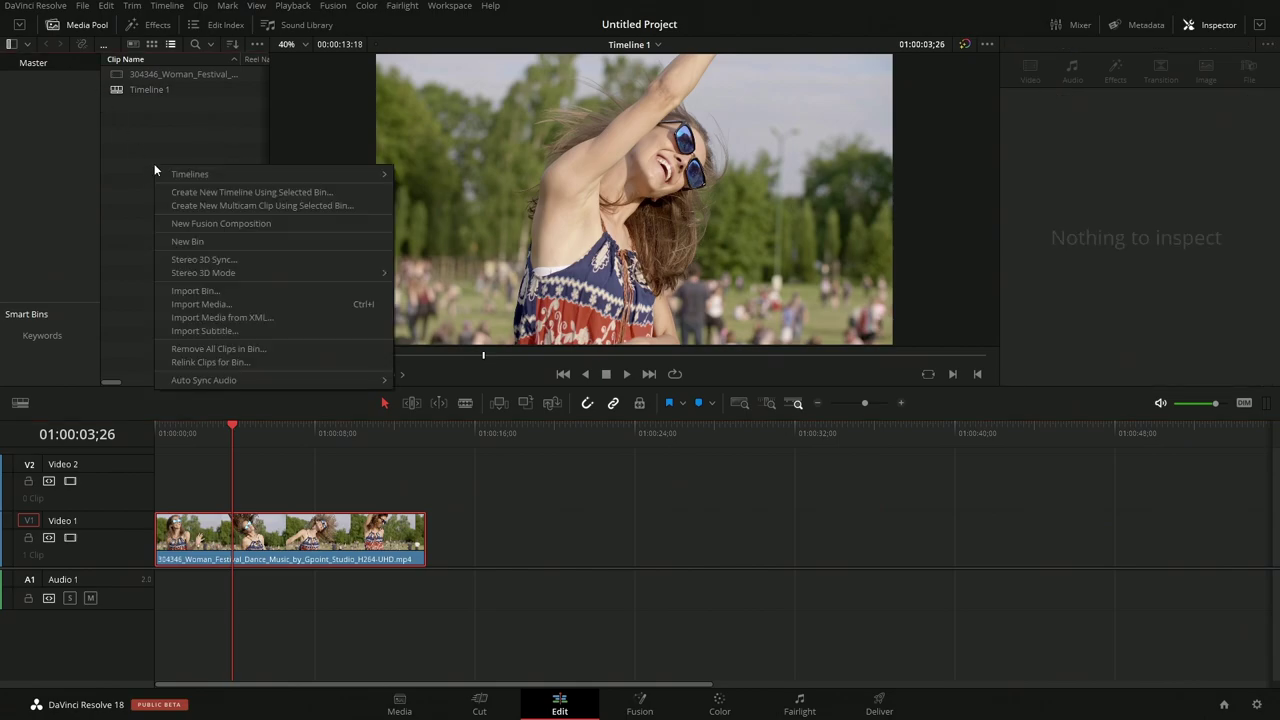
click(242, 224)
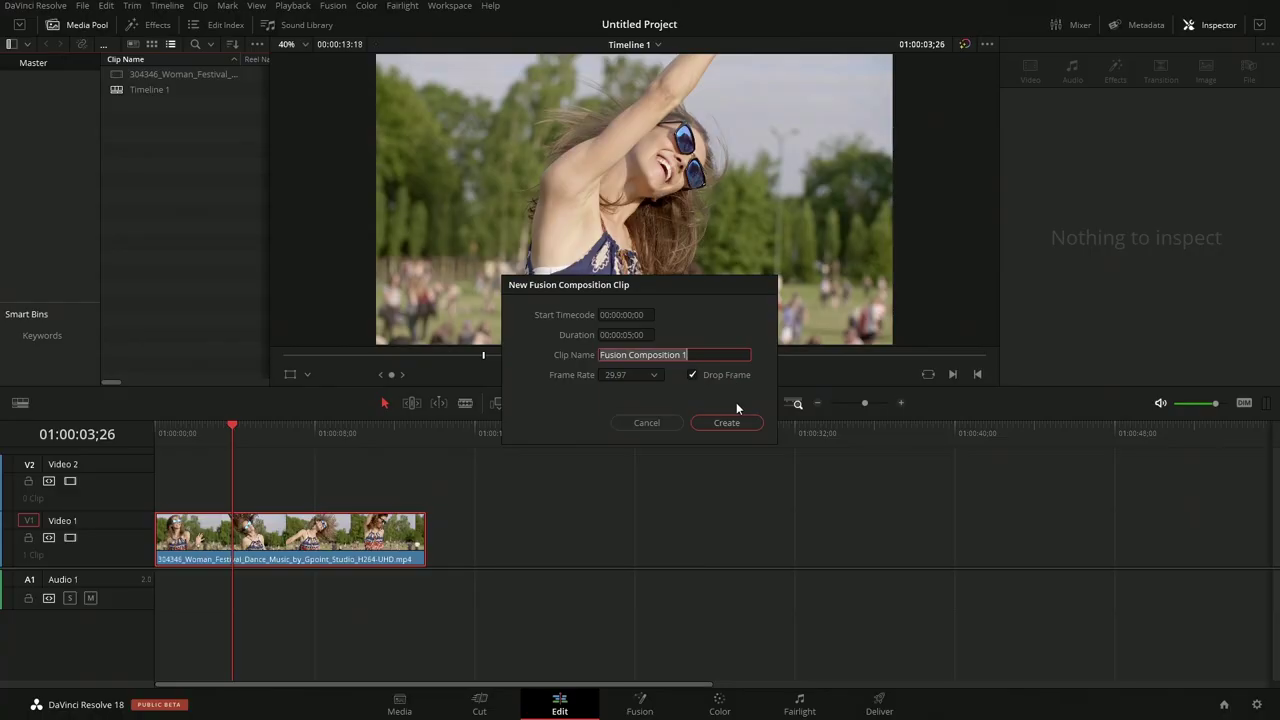
click(746, 424)
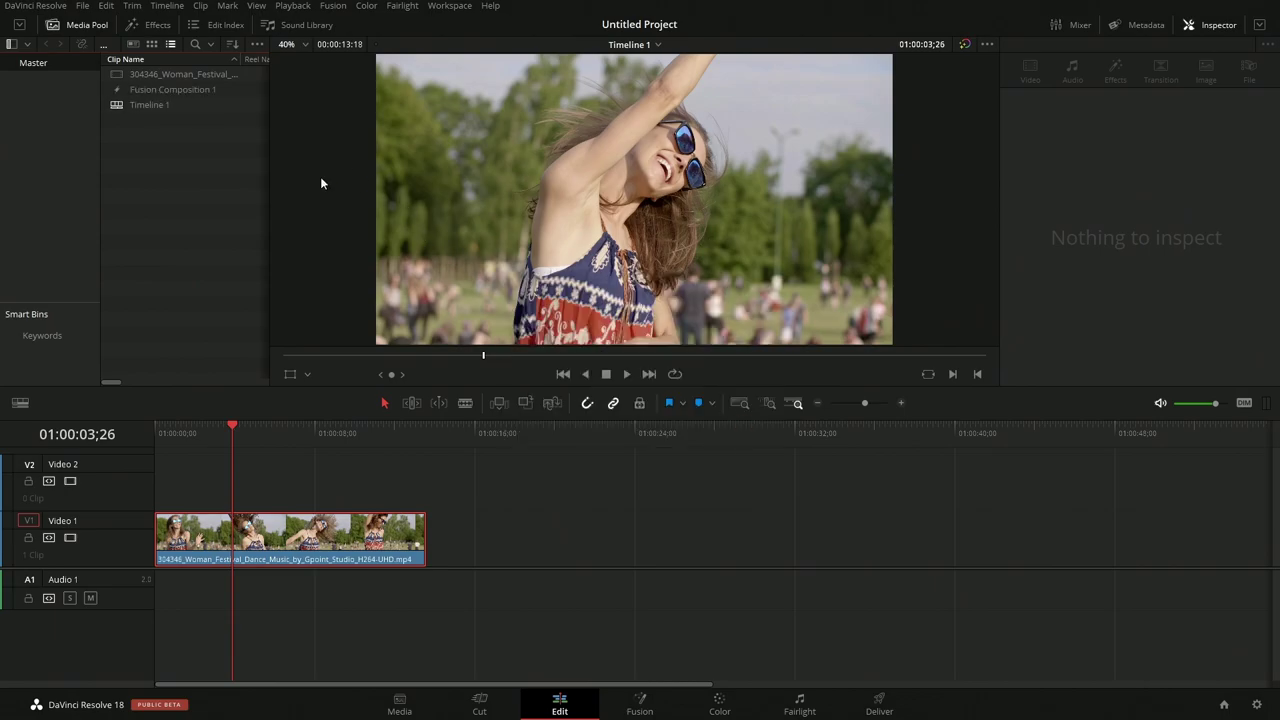
drag(122, 90, 181, 482)
drag(231, 432, 207, 456)
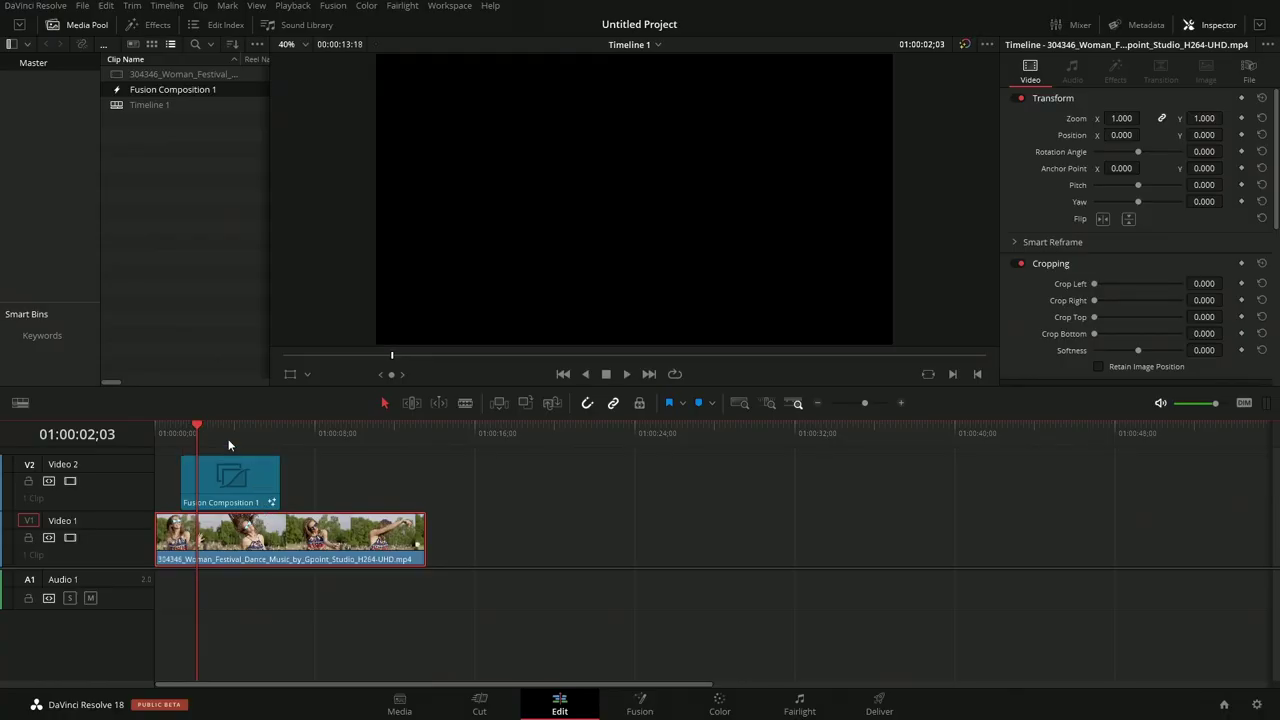
- Add a Text+ node to the festival clip in Fusion, and reset that clip's Fusion composition from the Edit page
key(Home)
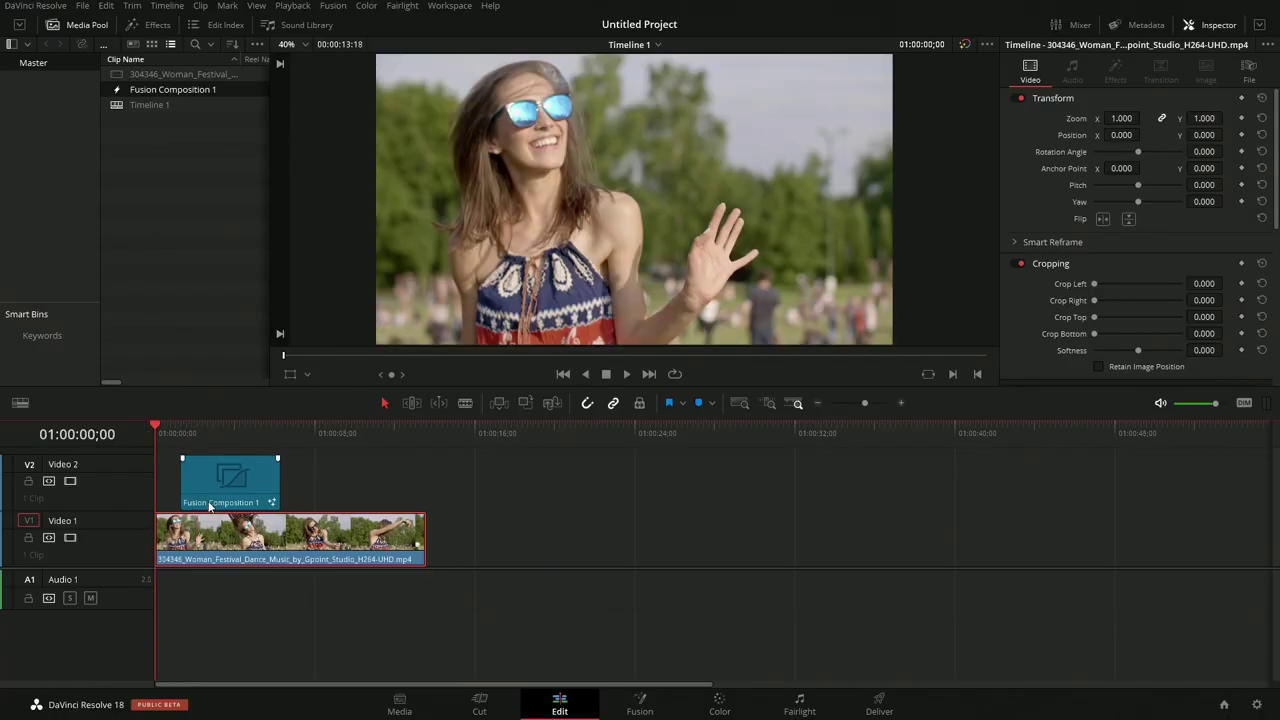
click(624, 702)
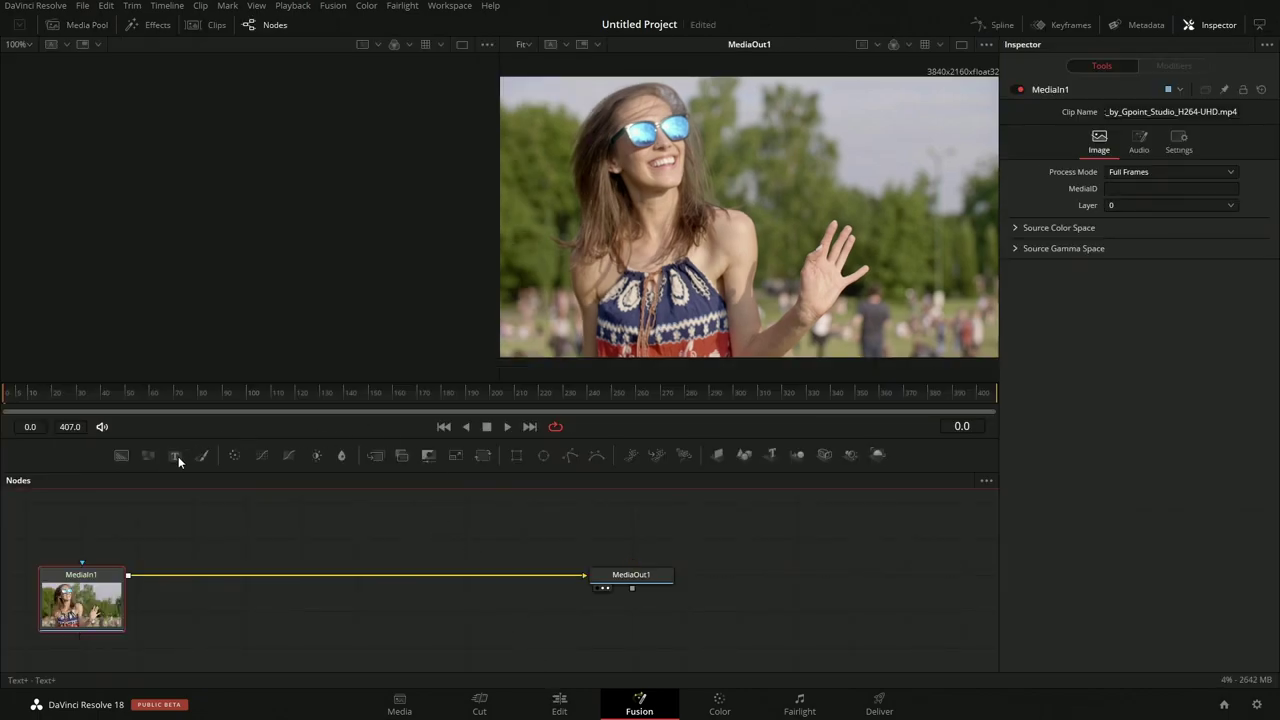
click(175, 455)
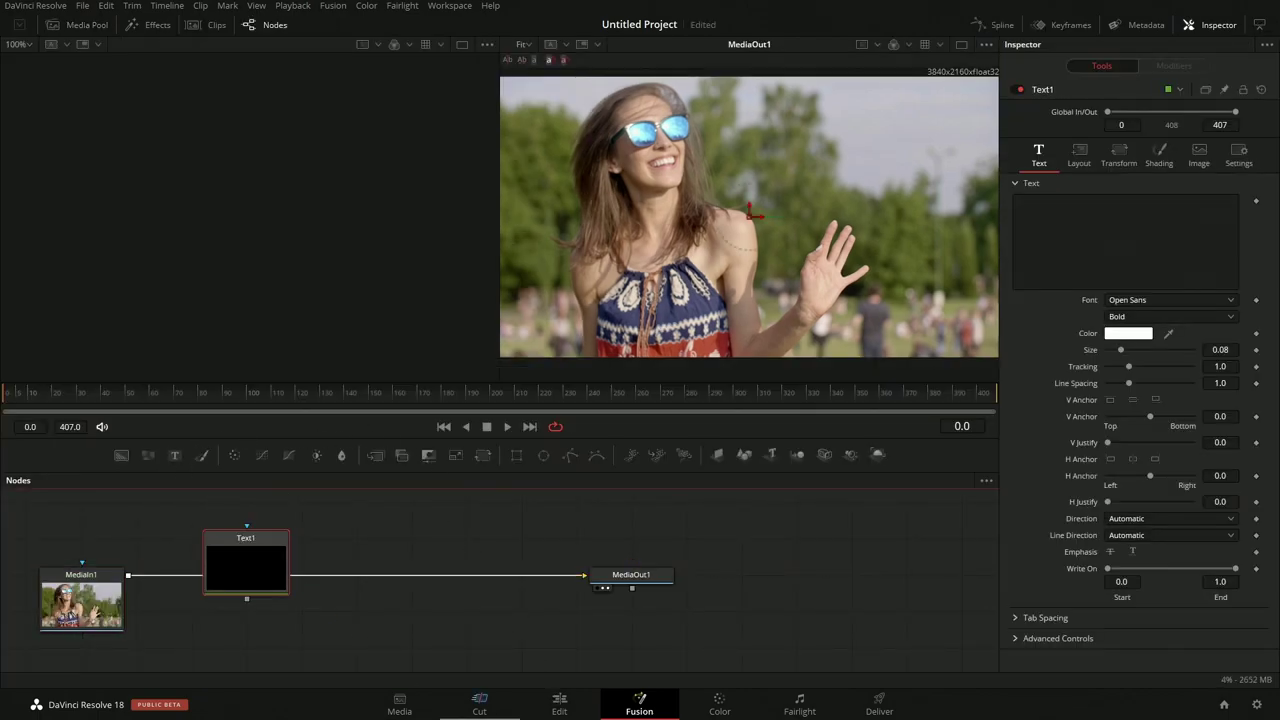
click(559, 704)
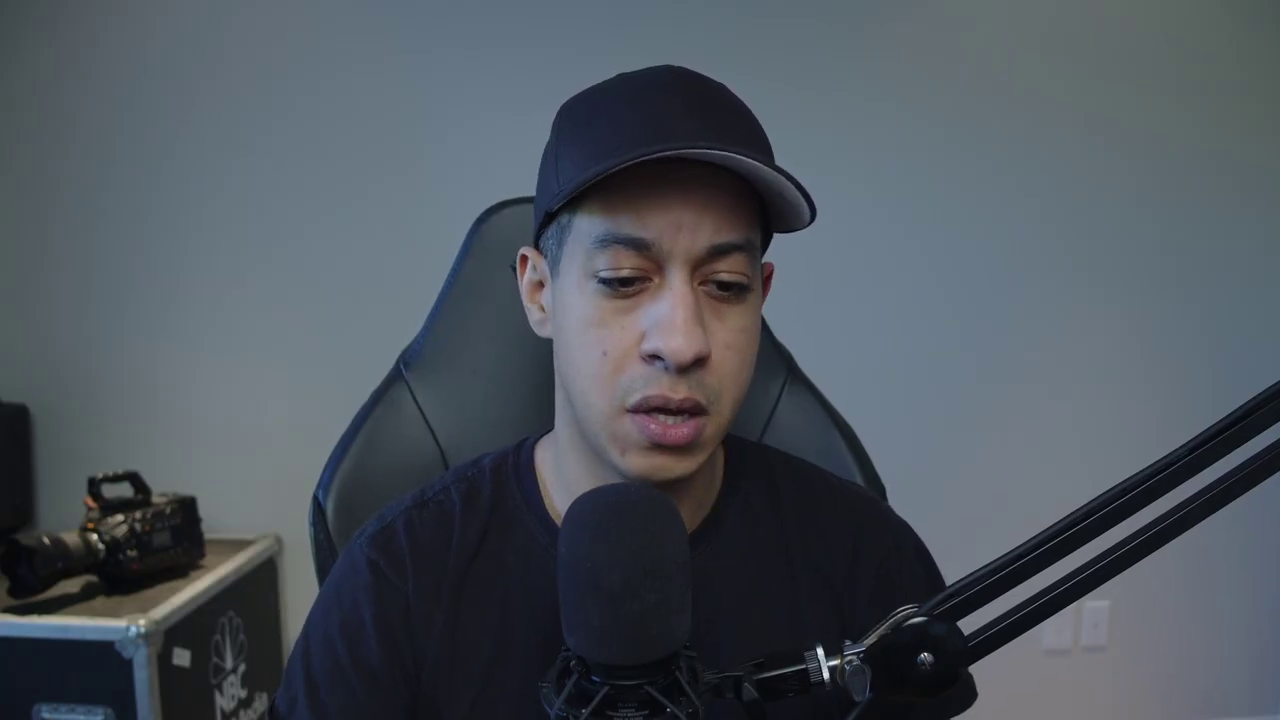
right_click(333, 545)
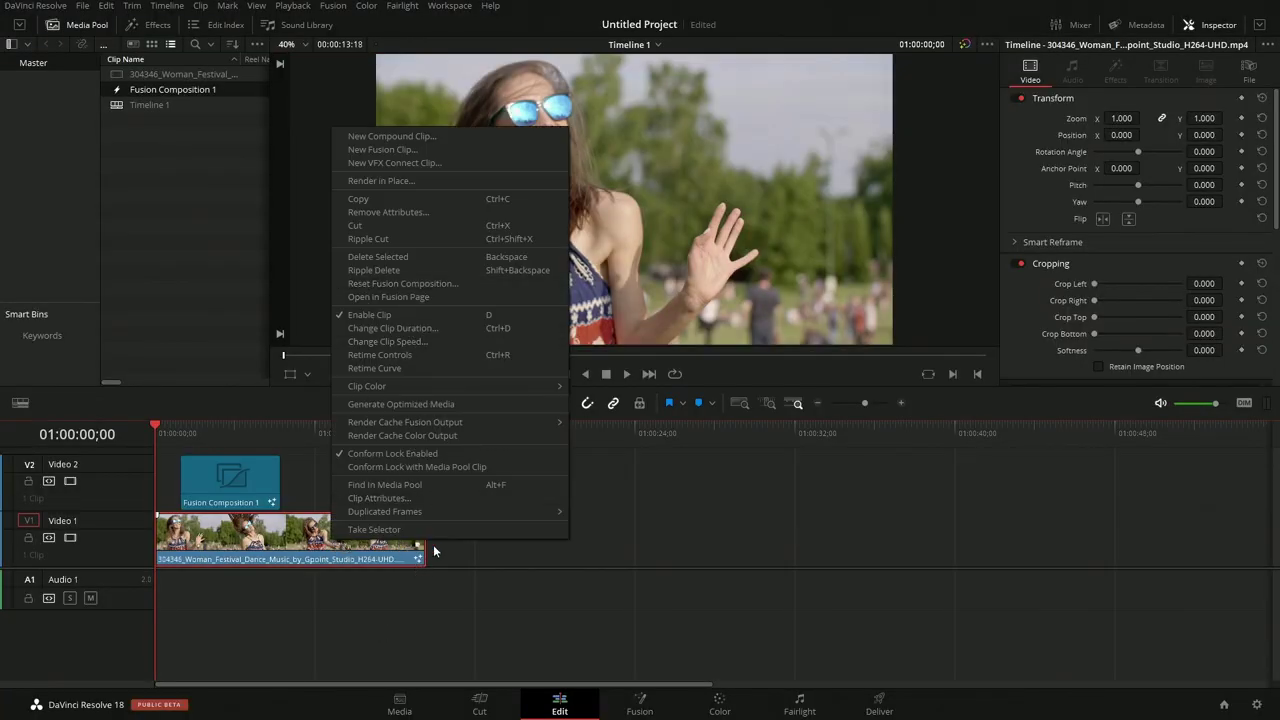
click(390, 284)
click(755, 406)
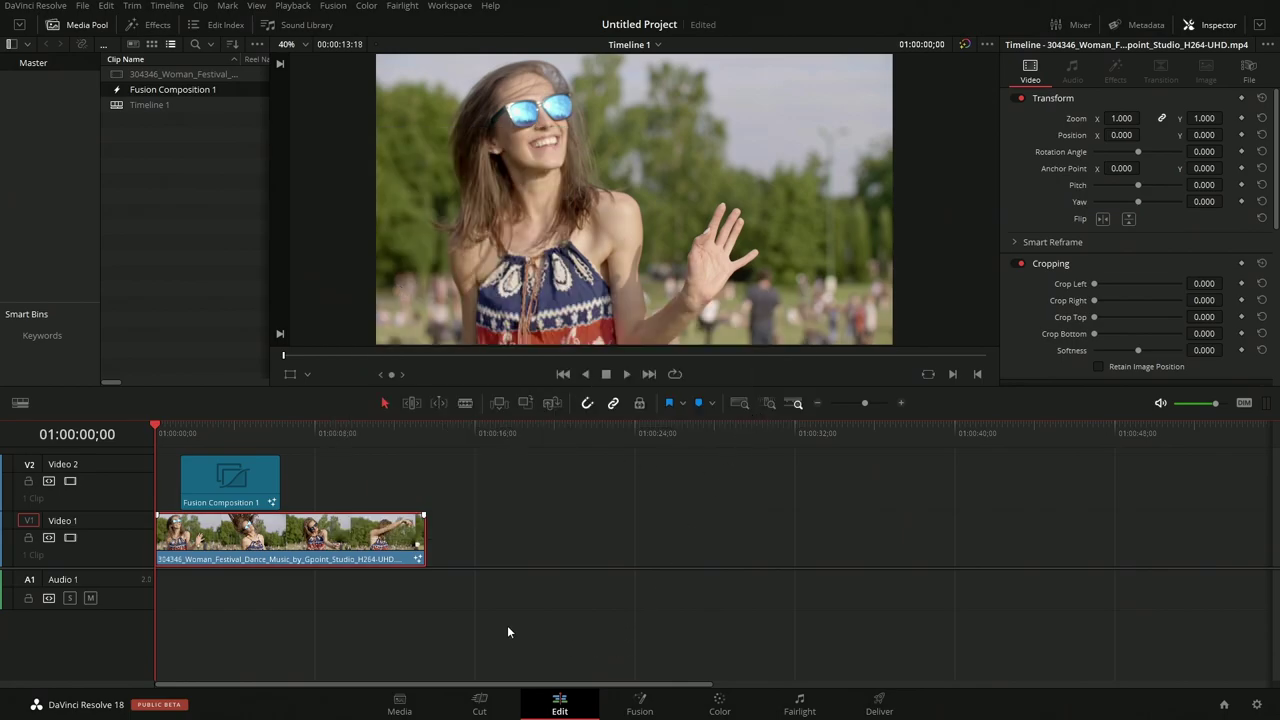
- Open the Fusion composition from Video 2 on the Fusion page and move its MediaOut1 node farther right in the graph
click(218, 432)
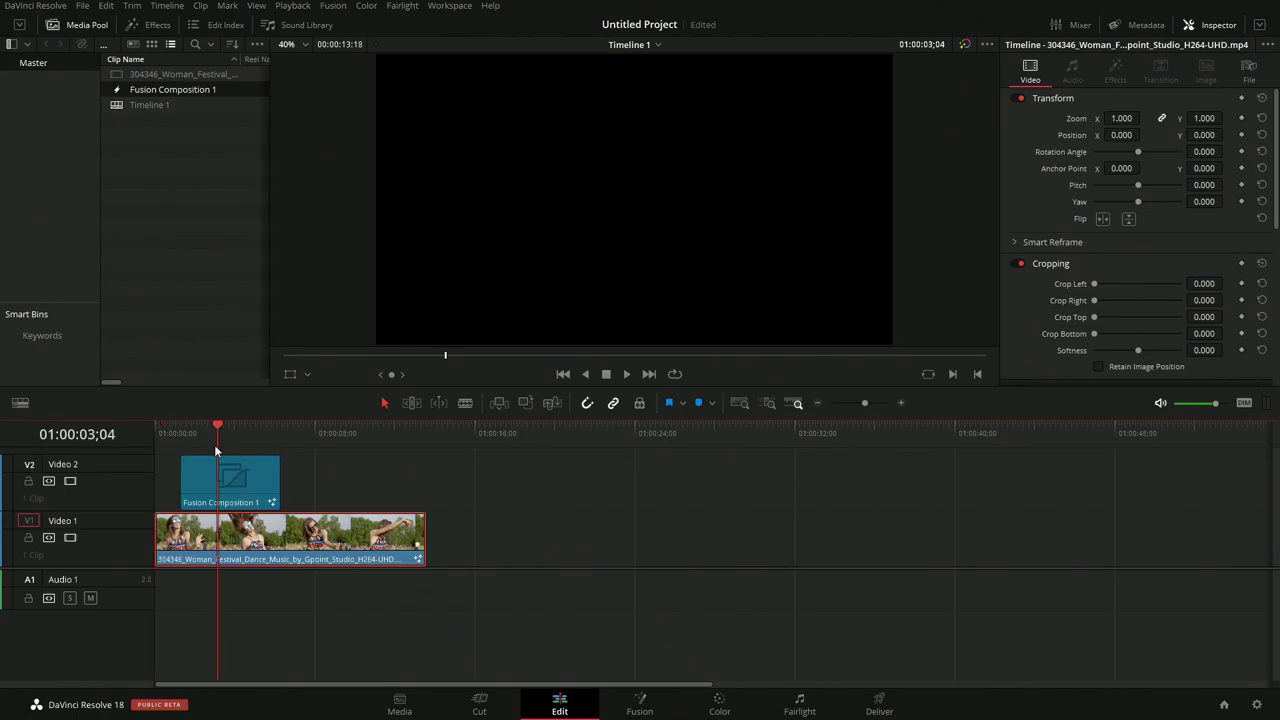
click(650, 704)
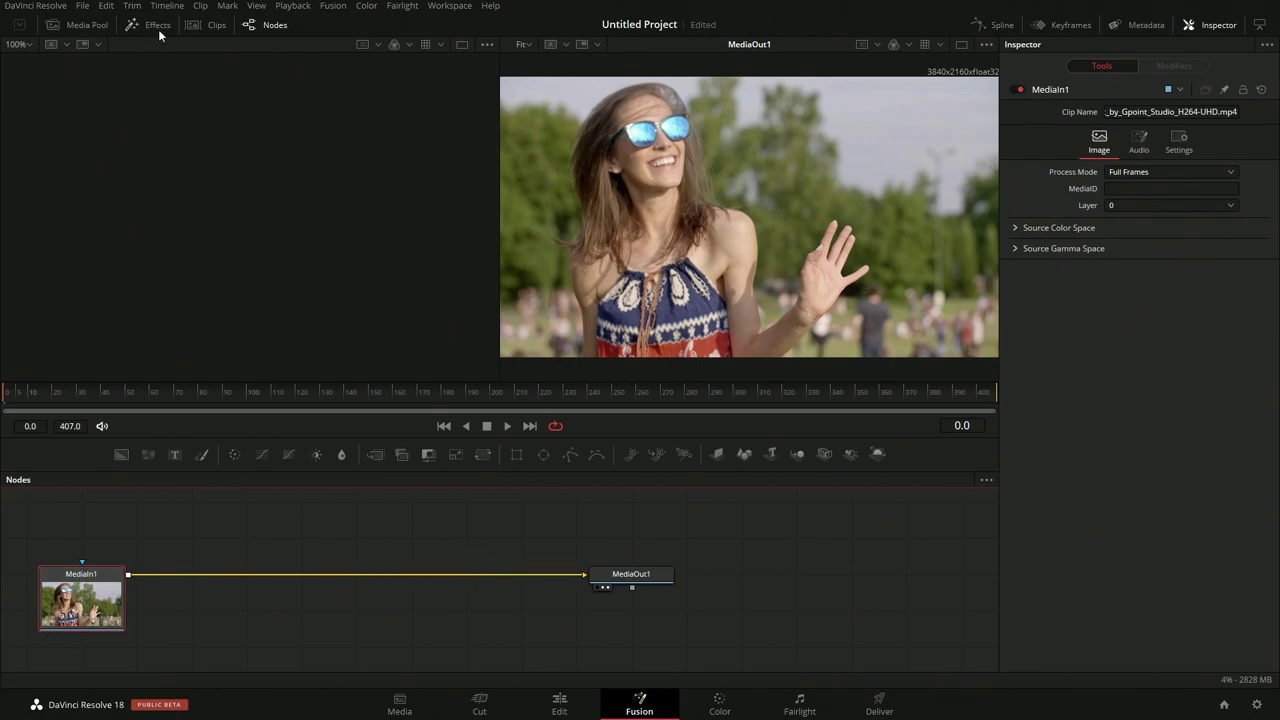
click(607, 393)
click(214, 25)
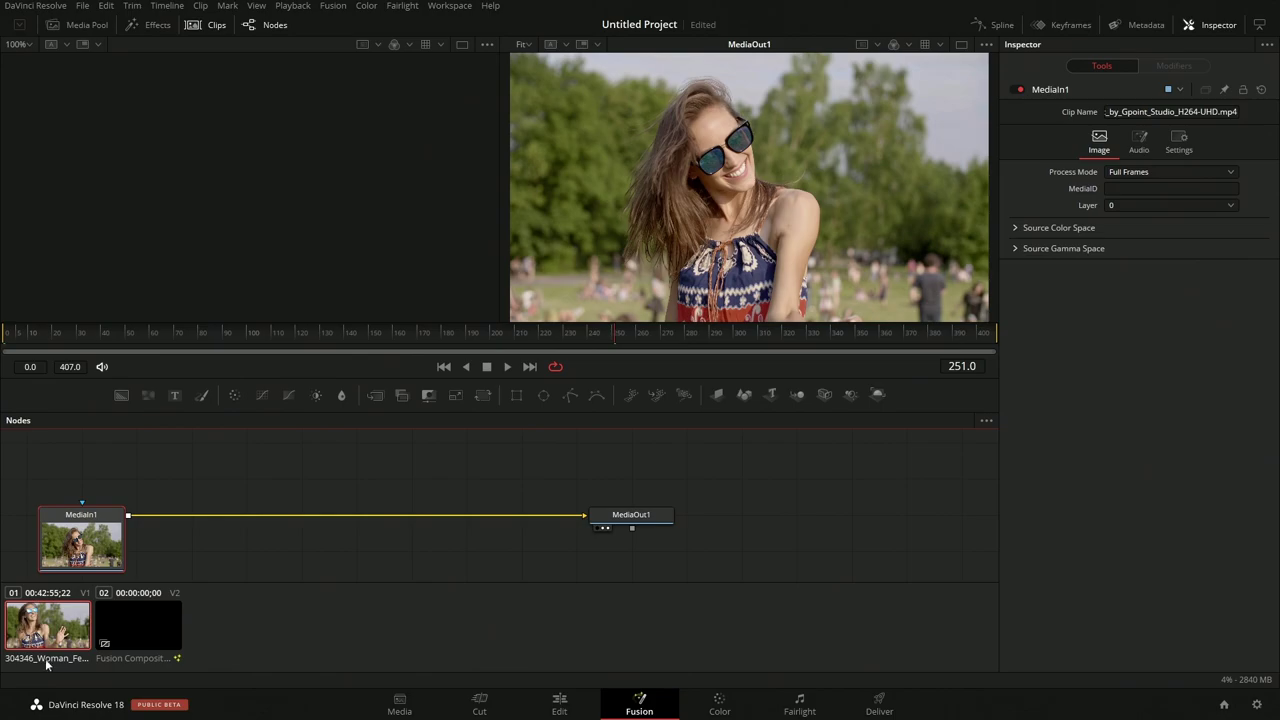
click(152, 648)
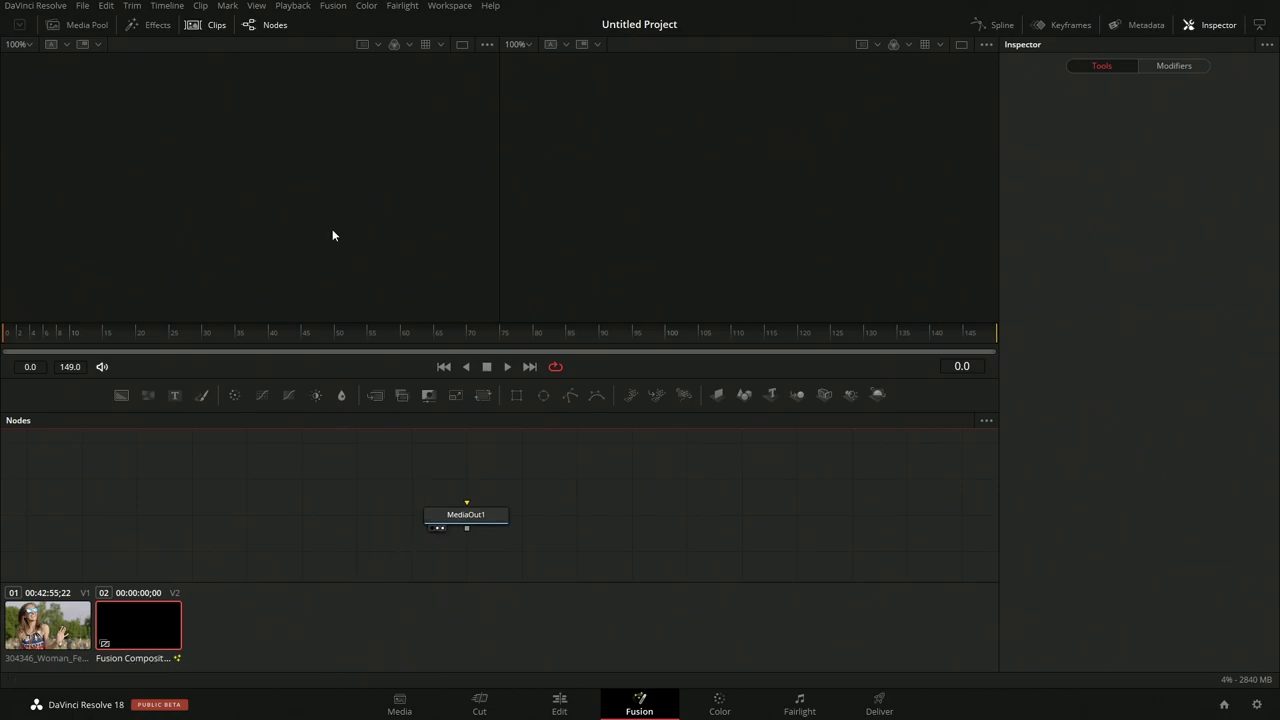
click(214, 25)
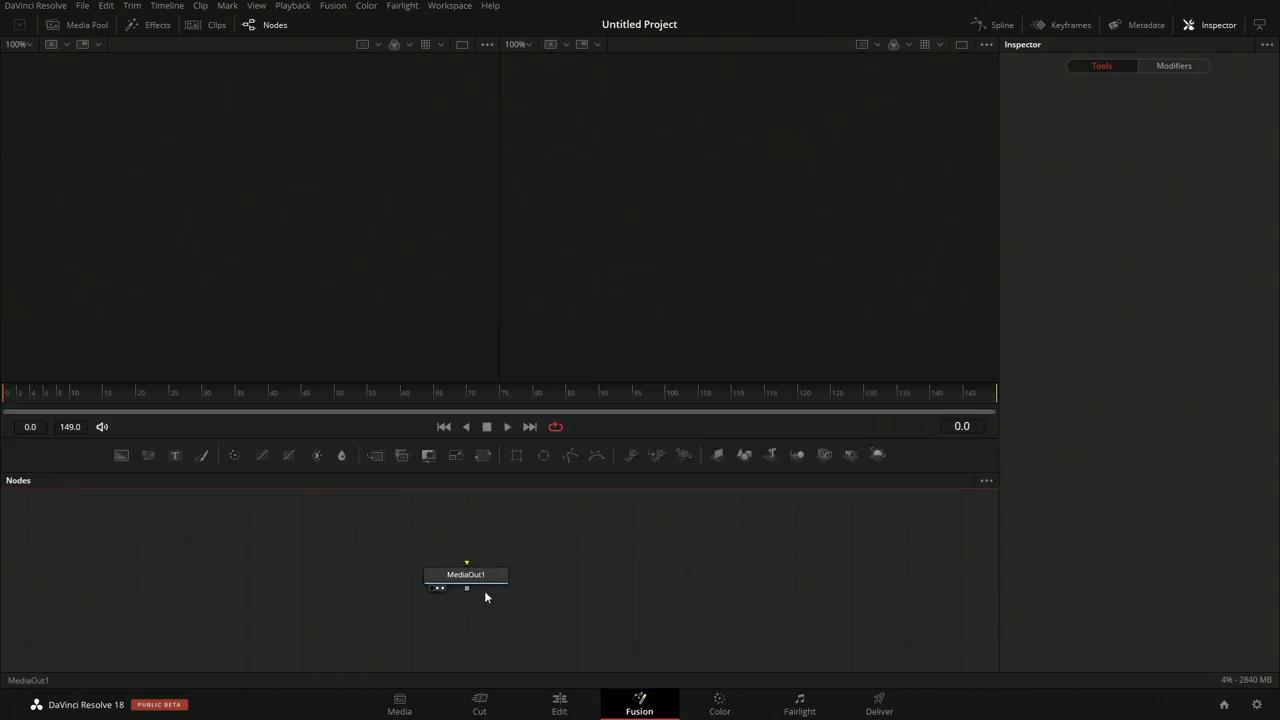
drag(484, 590, 594, 590)
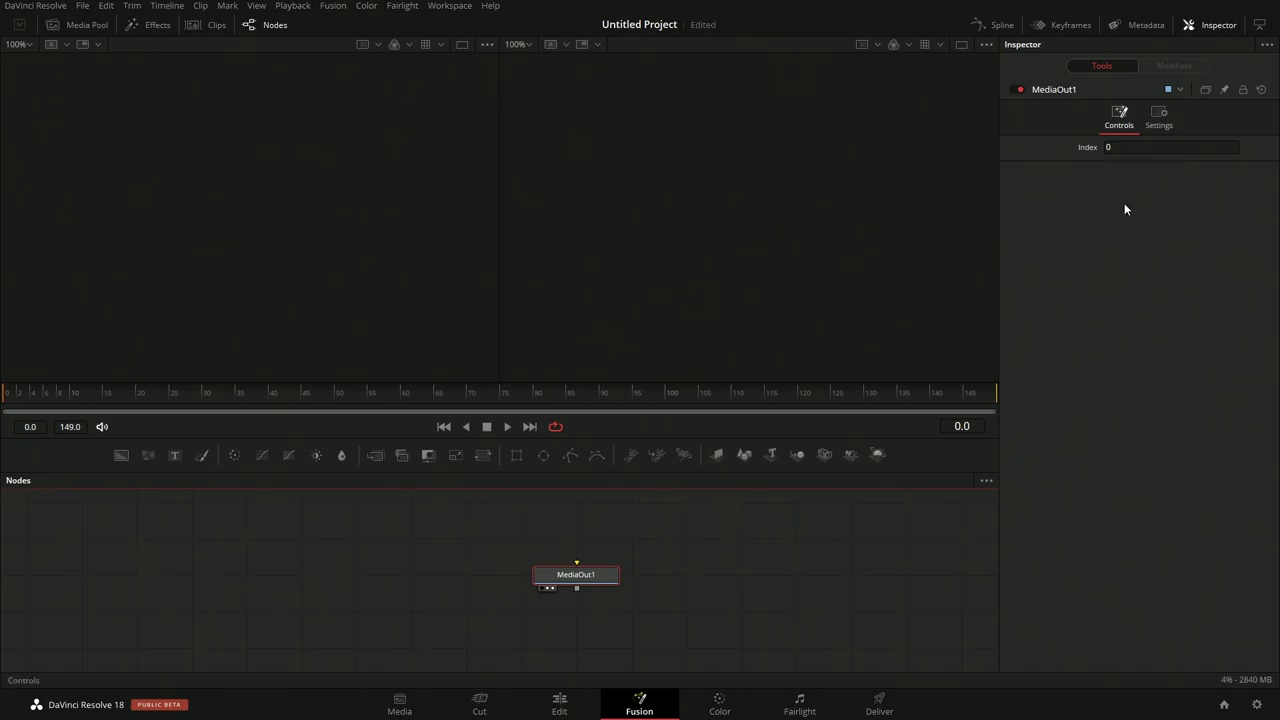
click(1212, 24)
click(1212, 24)
click(272, 25)
click(274, 25)
drag(415, 435, 419, 389)
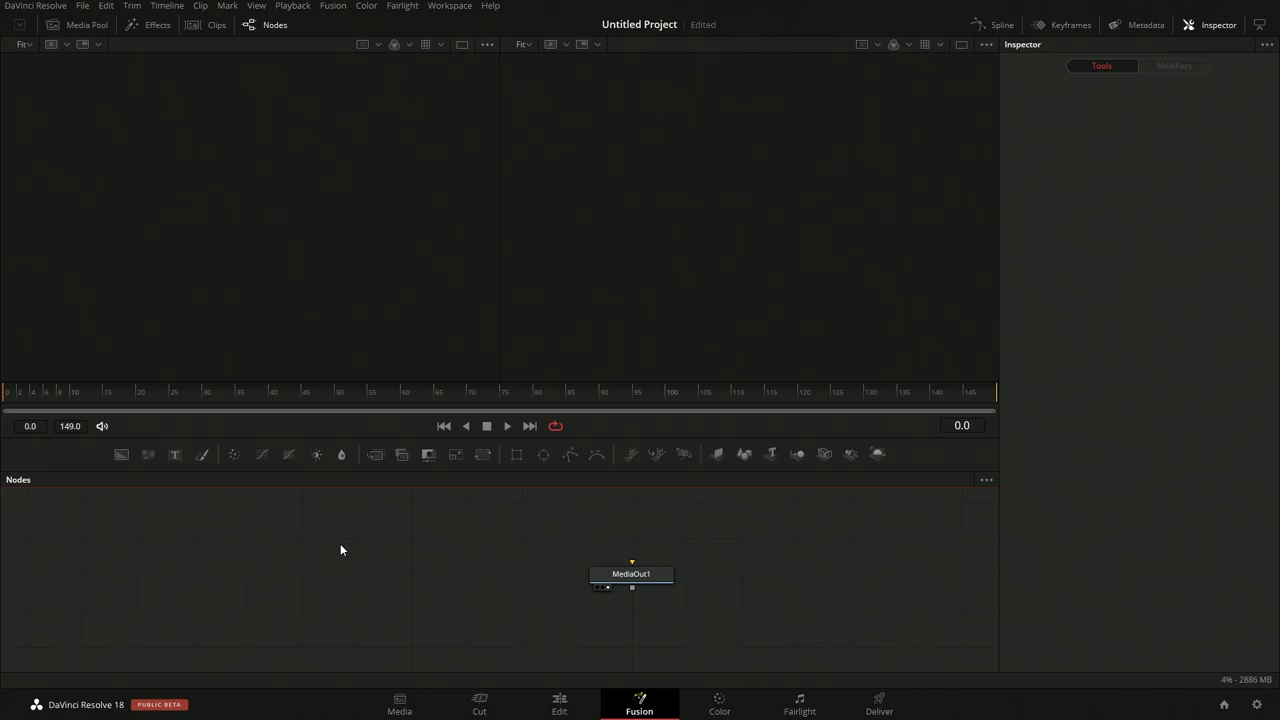
- Add a Text+ node and line it up to the left of the MediaOut1 node
click(171, 452)
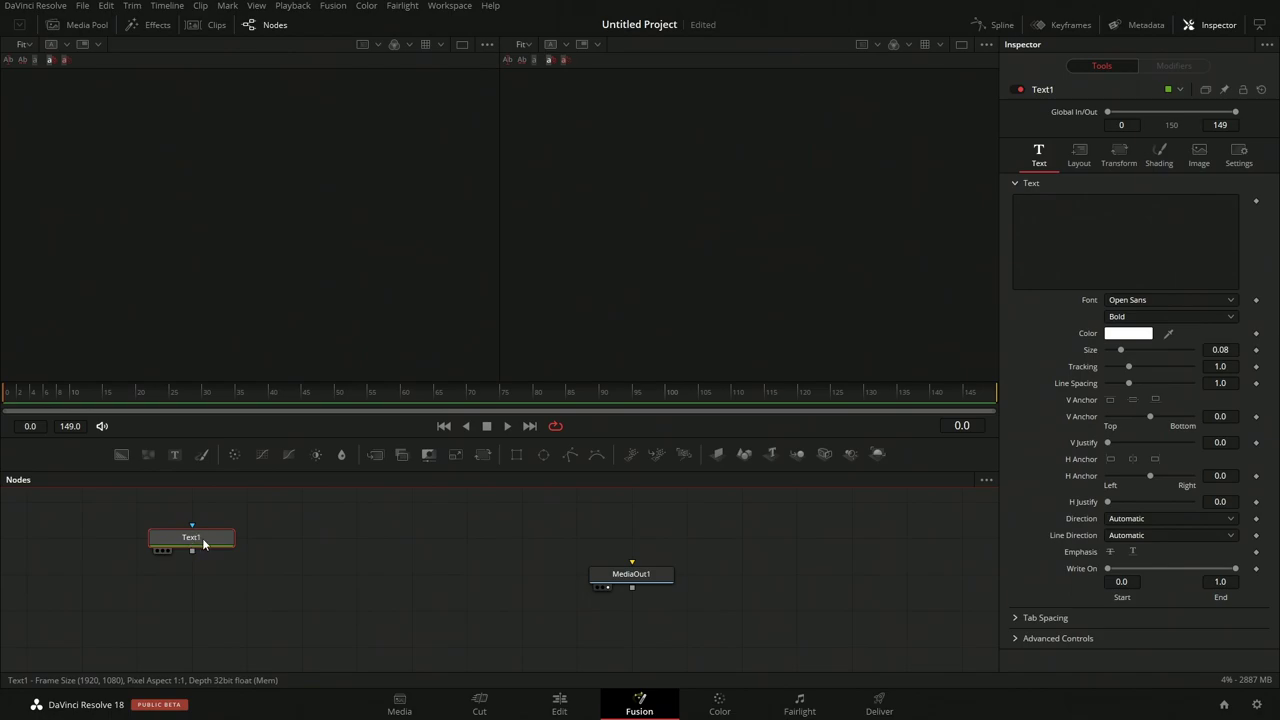
drag(205, 543, 314, 578)
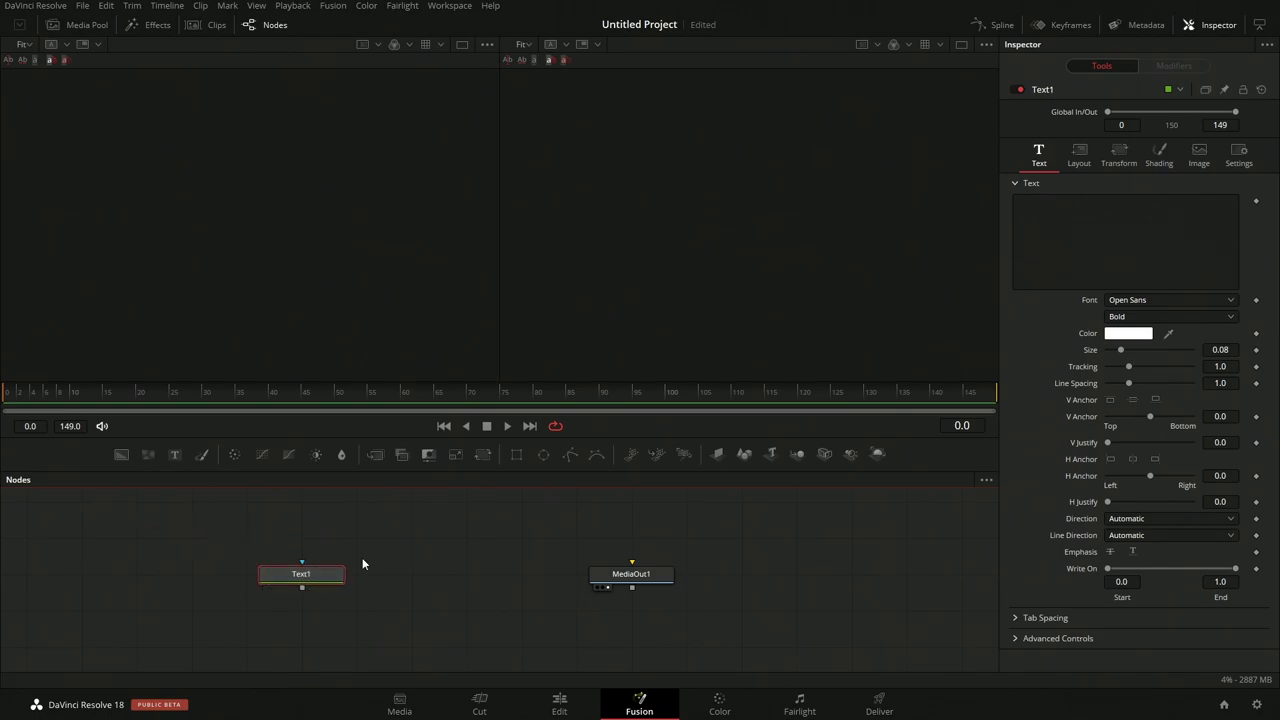
- Add a second Text+ node between Text1 and MediaOut1, and delete it again
drag(174, 454, 407, 590)
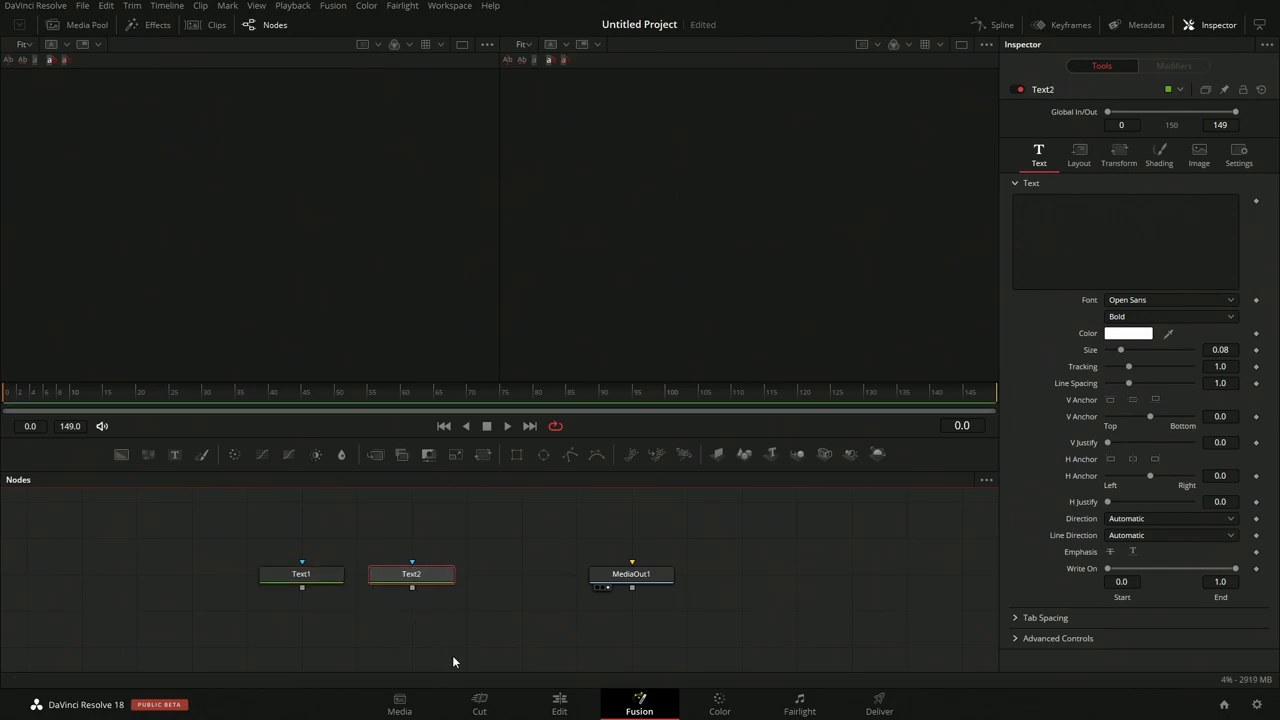
drag(458, 540, 405, 610)
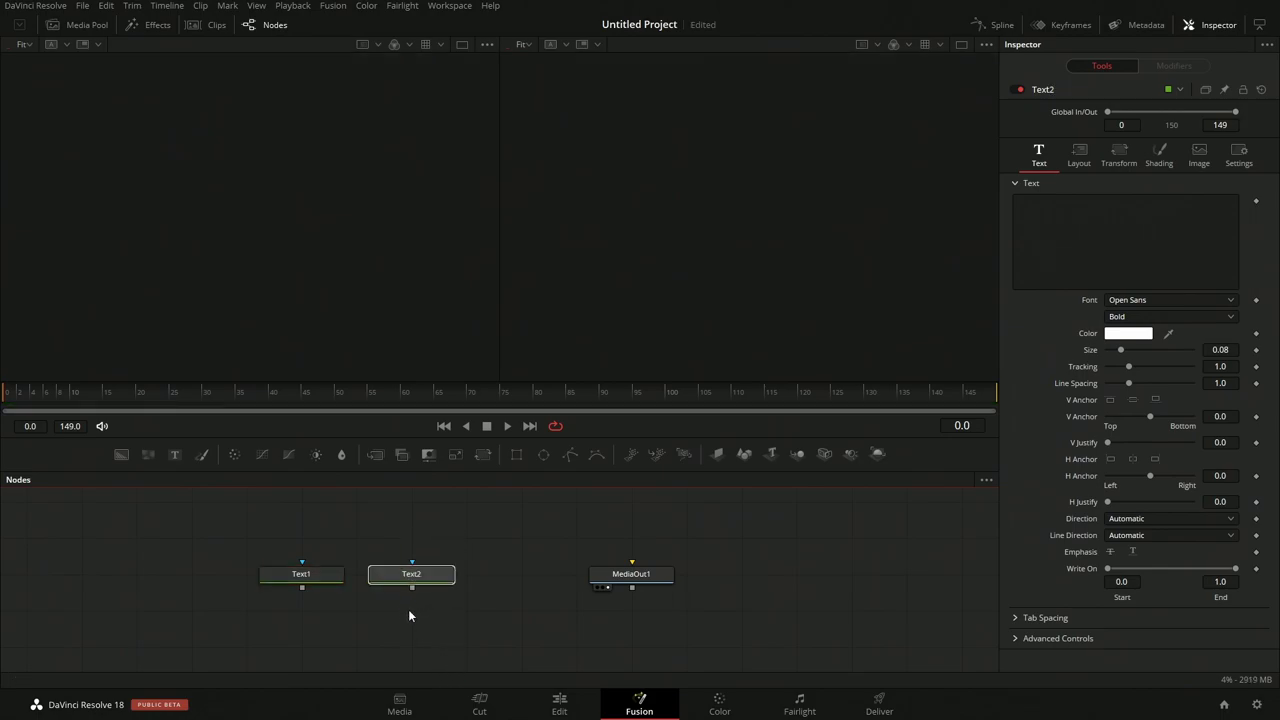
key(Delete)
- Set the styled text of the Text1 node to "JAYARETV"
click(336, 578)
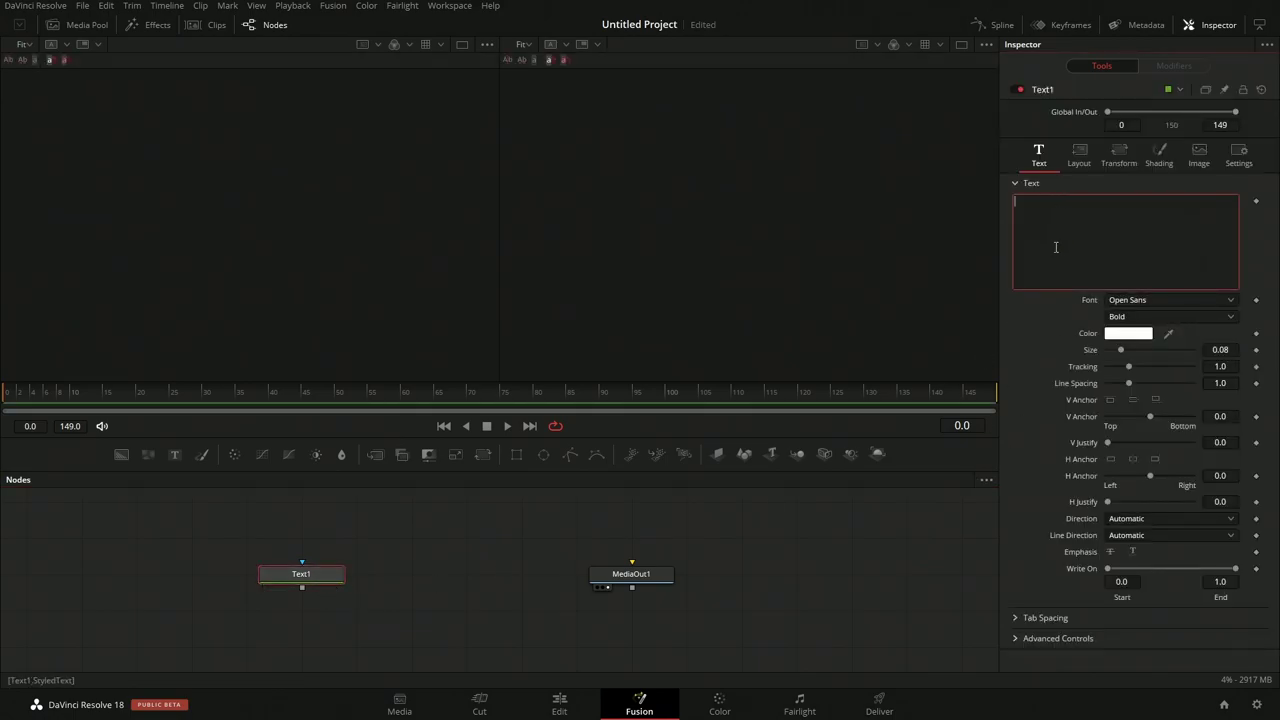
text(JAYARETV)
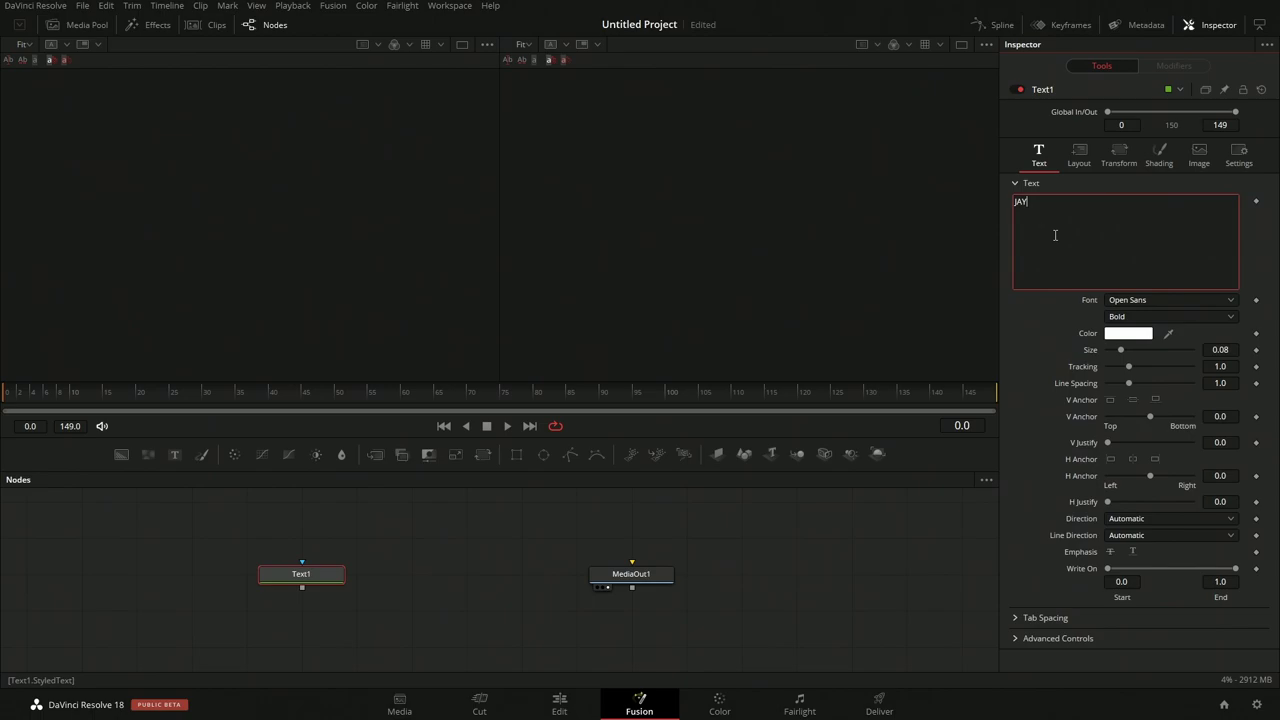
click(438, 593)
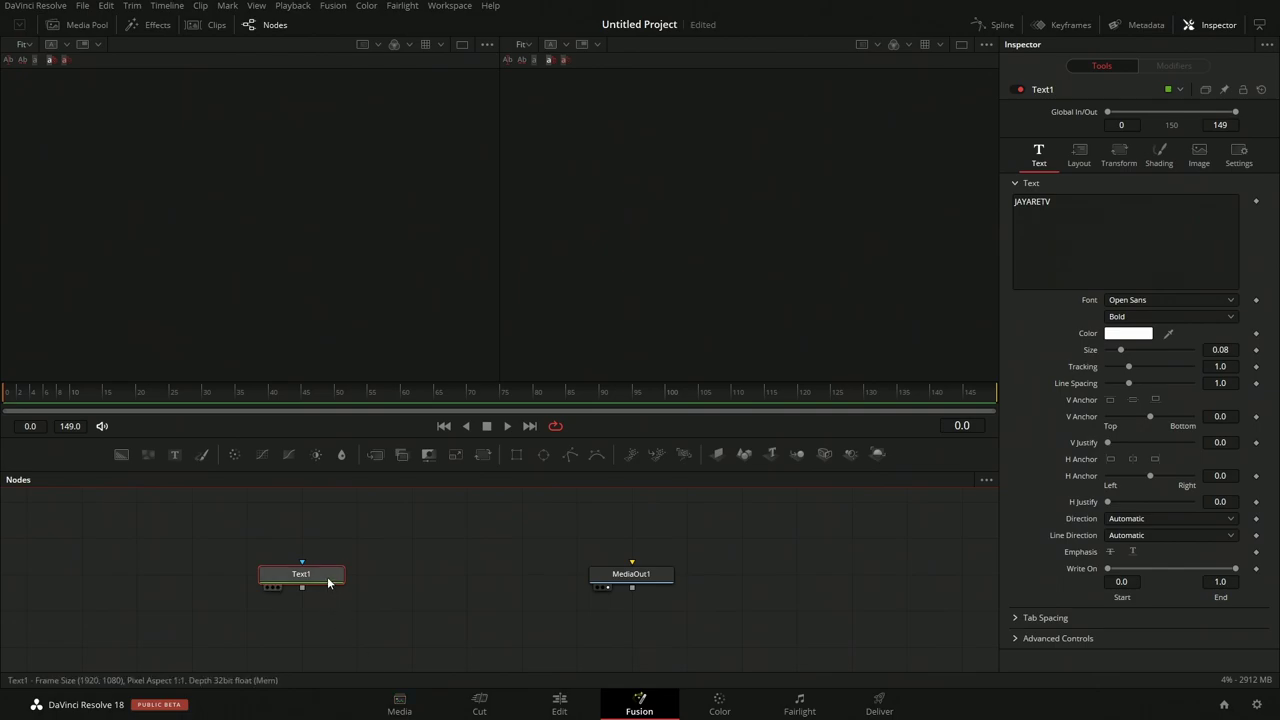
- Display the Text1 node in both viewers, and clear it from both again
key(1)
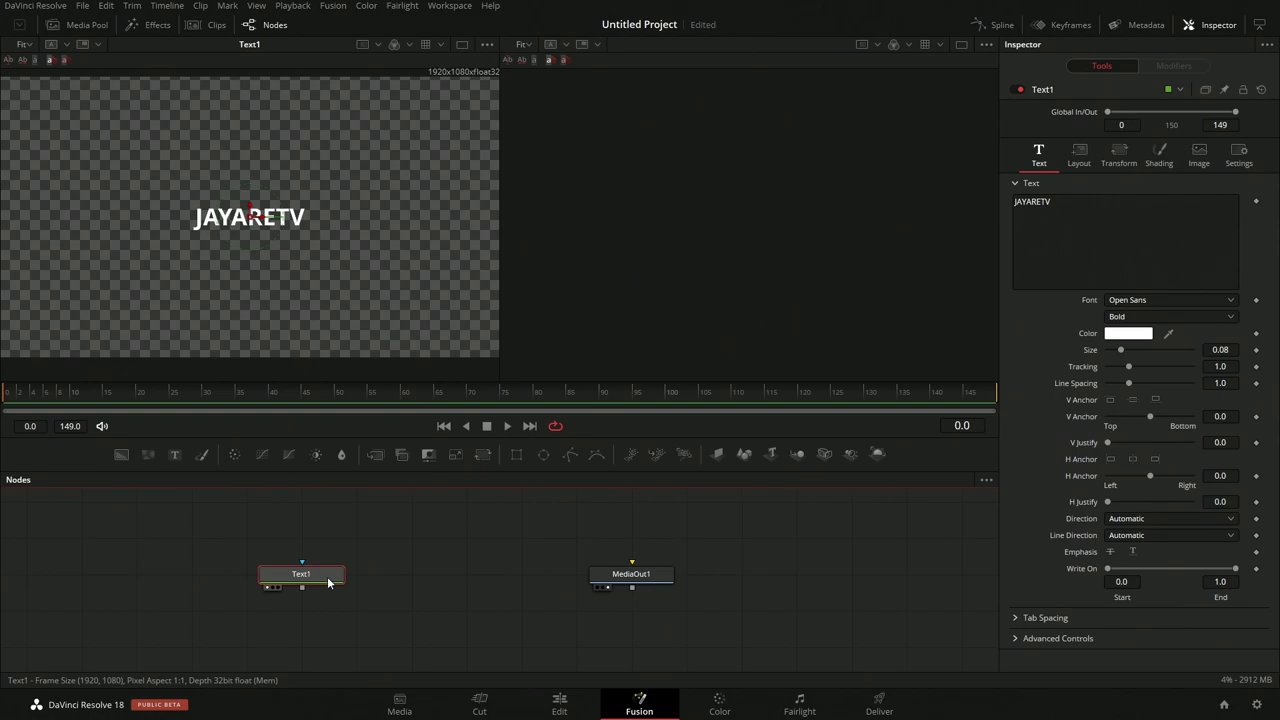
key(2)
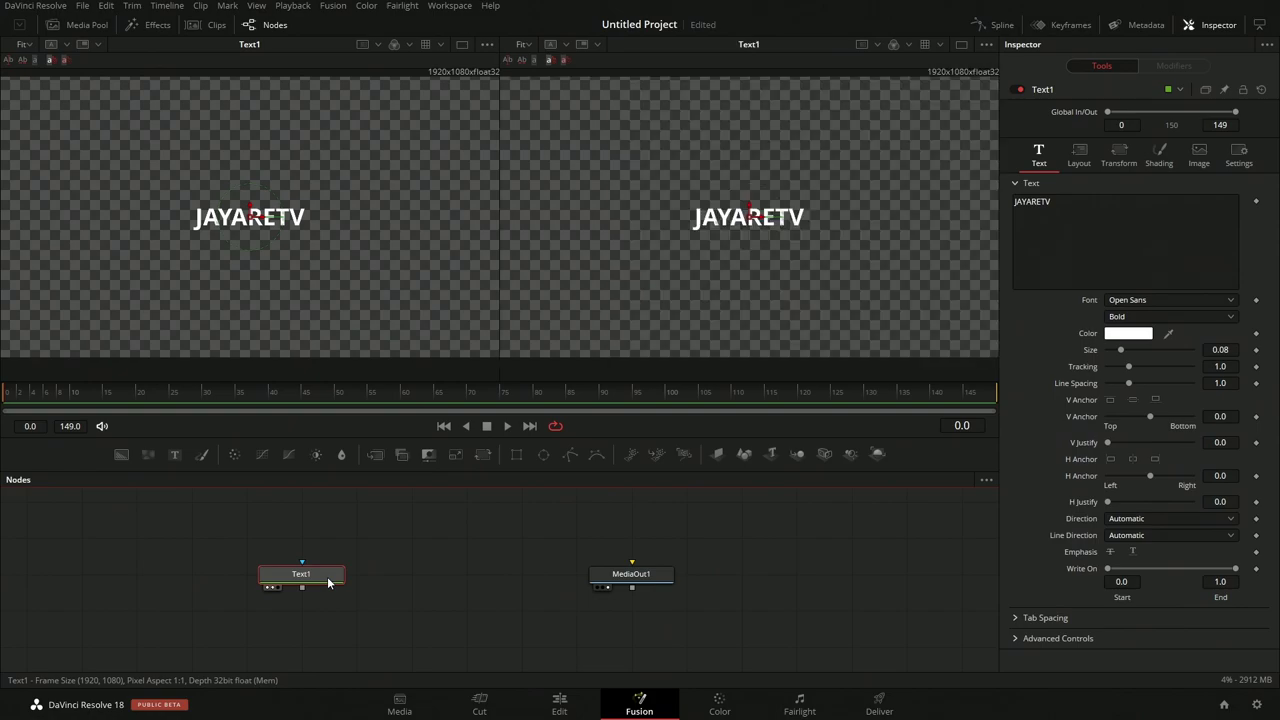
key(1)
key(2)
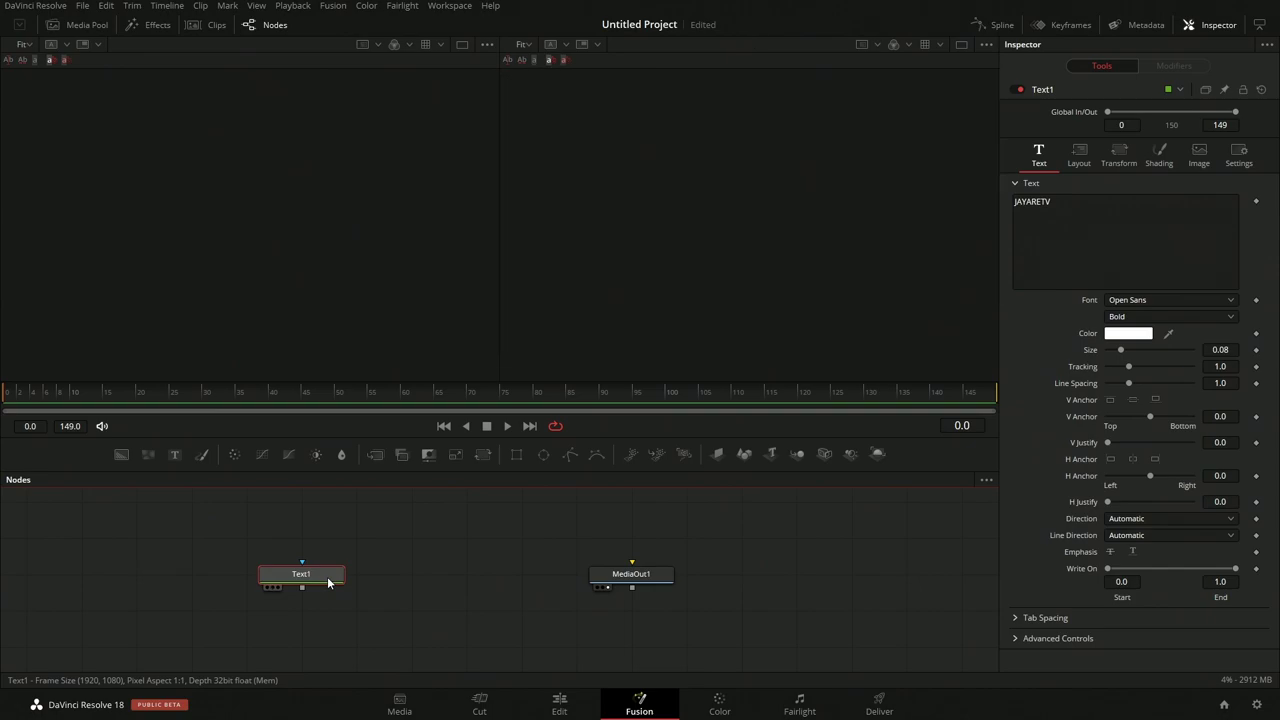
- Load the Text1 node into the first and second viewers, and empty both viewers again
drag(328, 583, 274, 256)
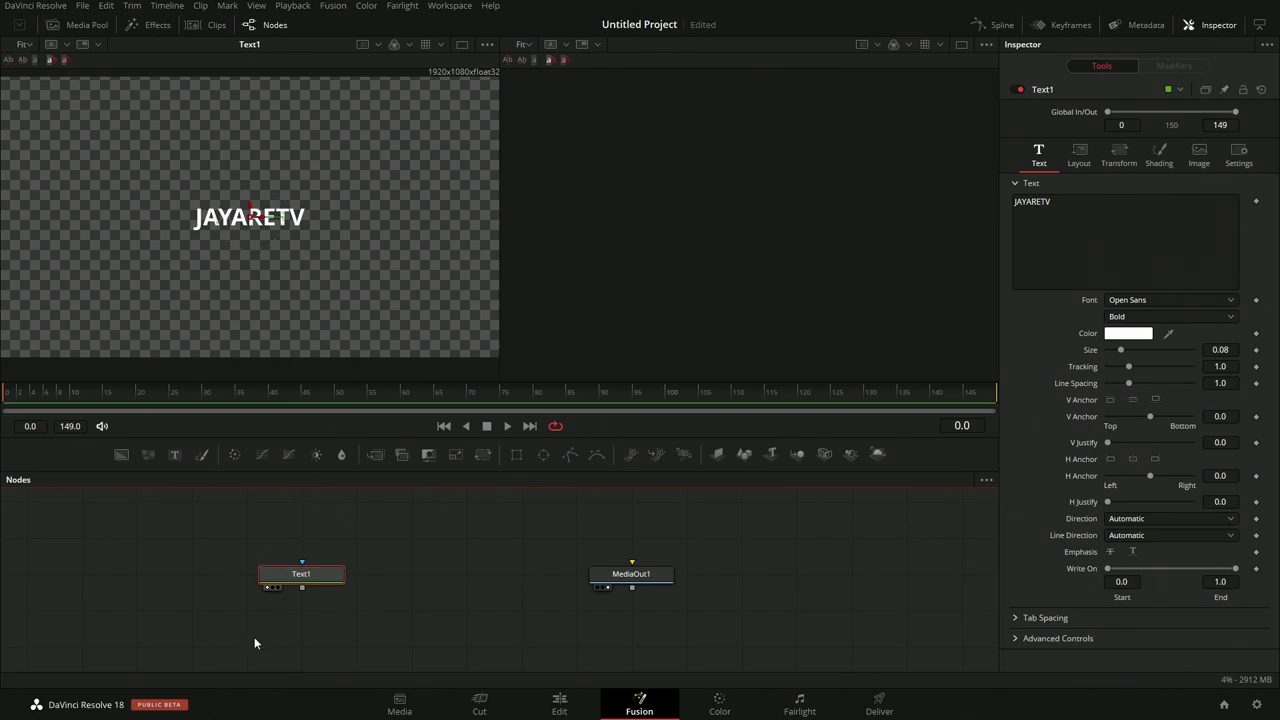
click(274, 587)
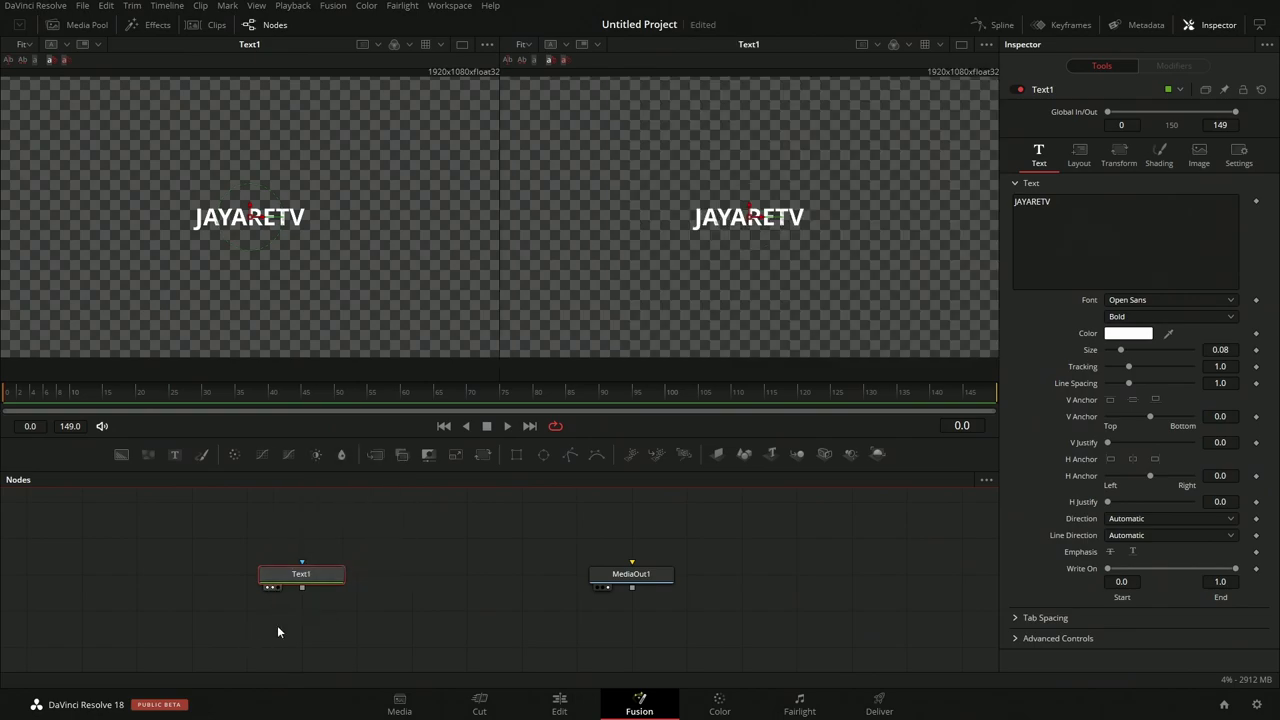
click(272, 588)
click(269, 589)
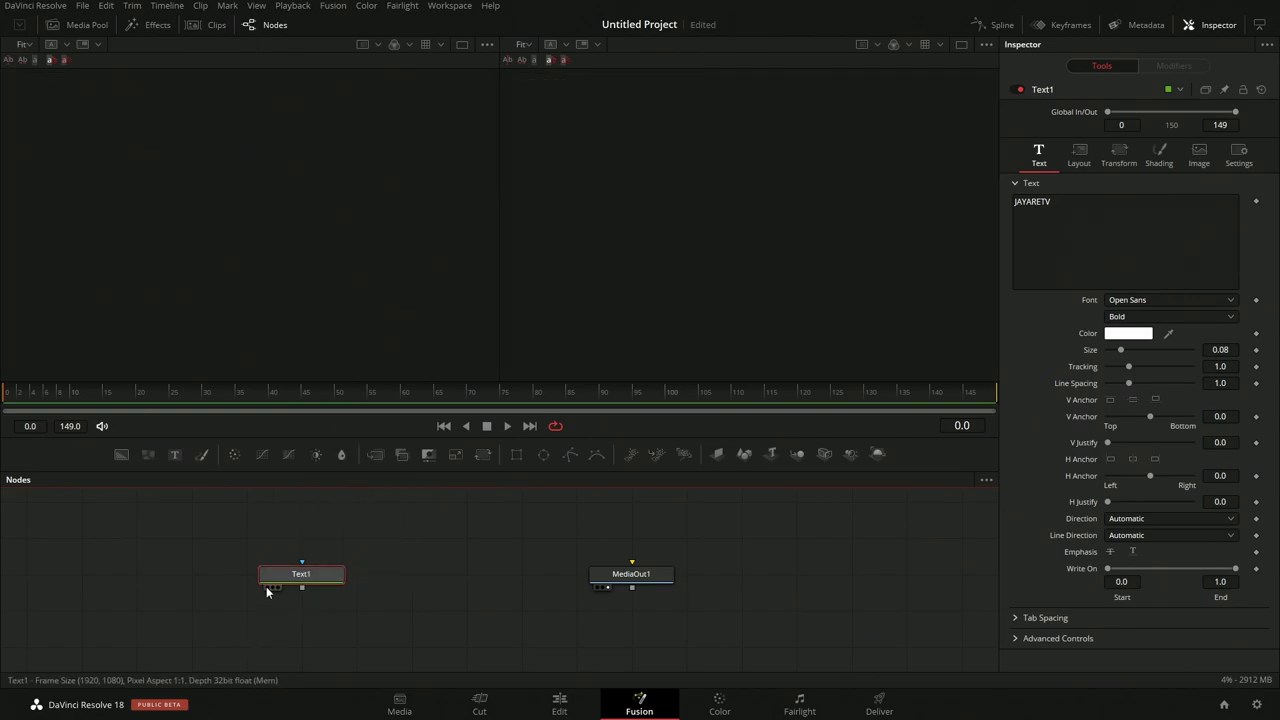
- Display the Text1 node in the first viewer only and deselect the node
click(266, 586)
click(273, 589)
click(271, 590)
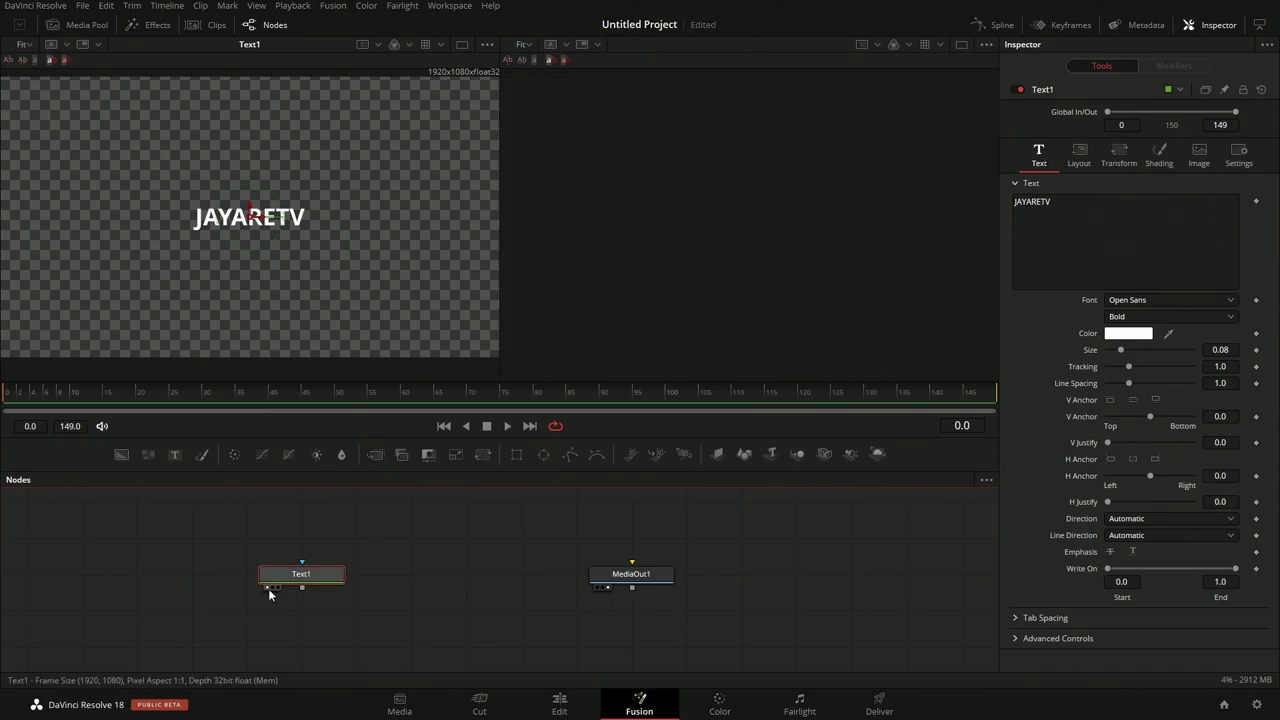
click(267, 588)
click(374, 589)
click(268, 588)
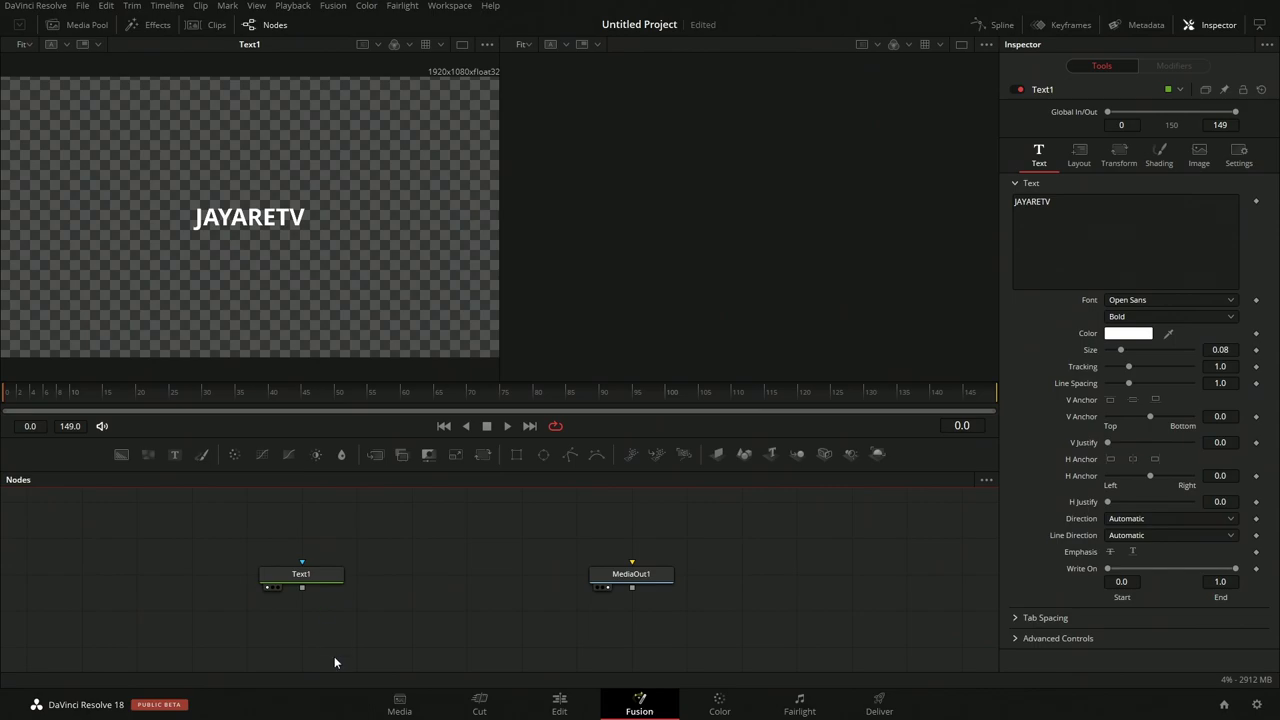
- Save the project and move the Text1 node higher than MediaOut1 in the node graph
key(ctrl+s)
drag(322, 588, 322, 551)
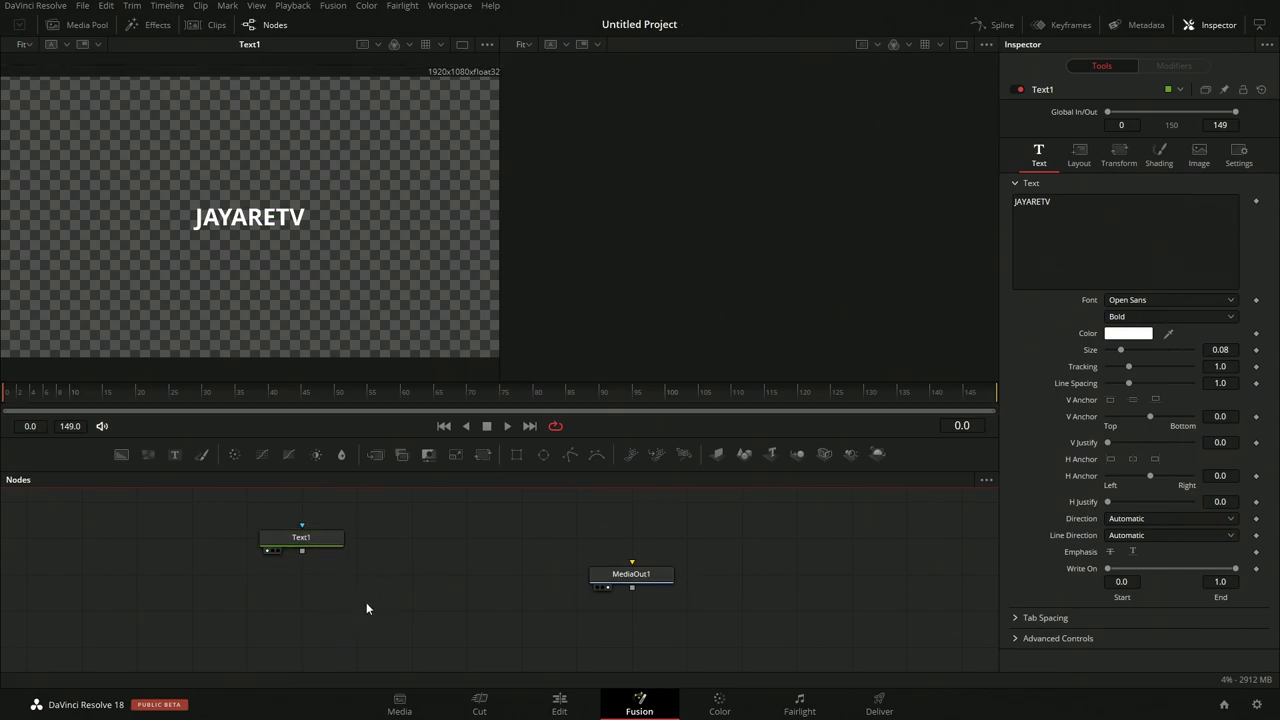
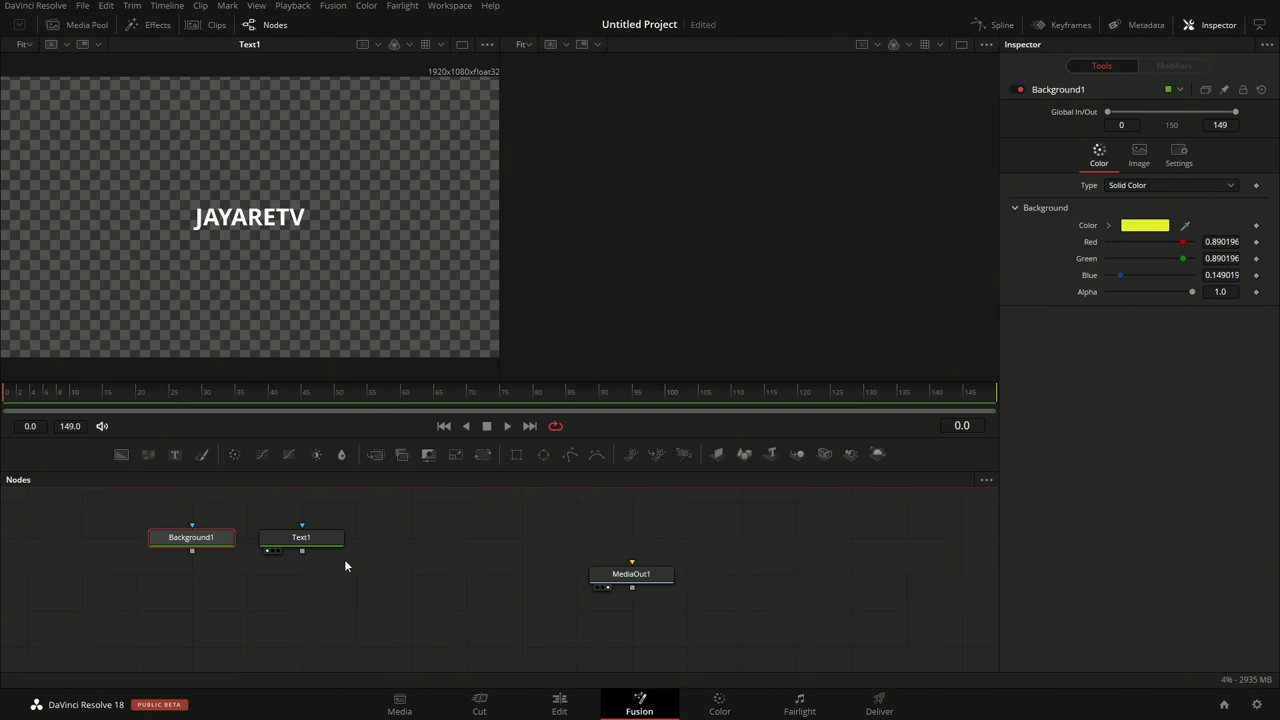
- Display the Background1 node in the first viewer and the Text1 node in the second viewer
key(1)
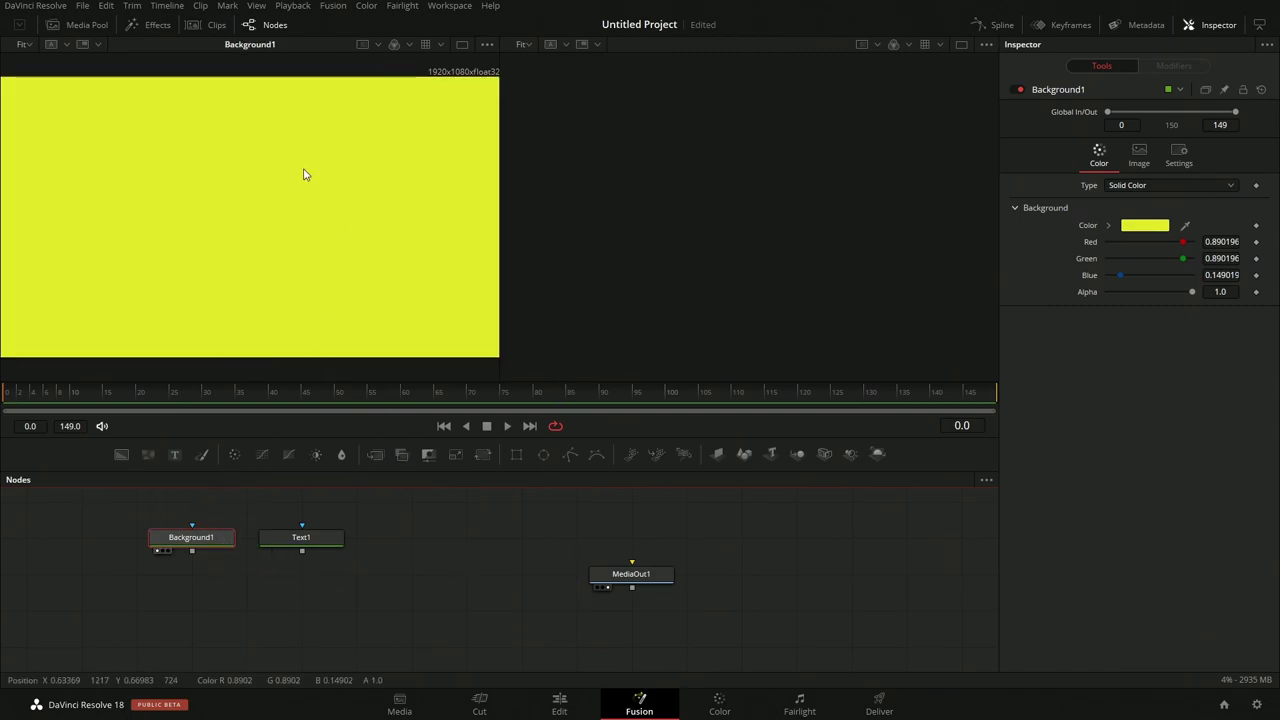
key(2)
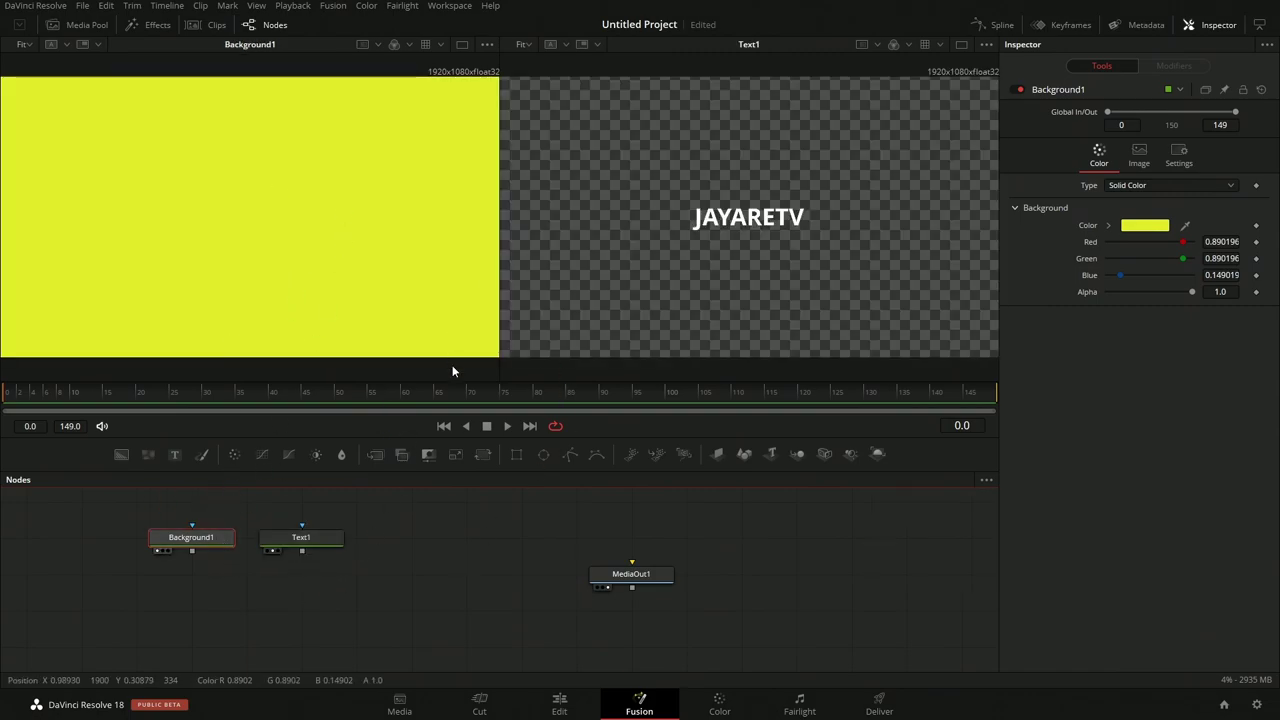
key(1)
click(294, 560)
drag(165, 540, 230, 300)
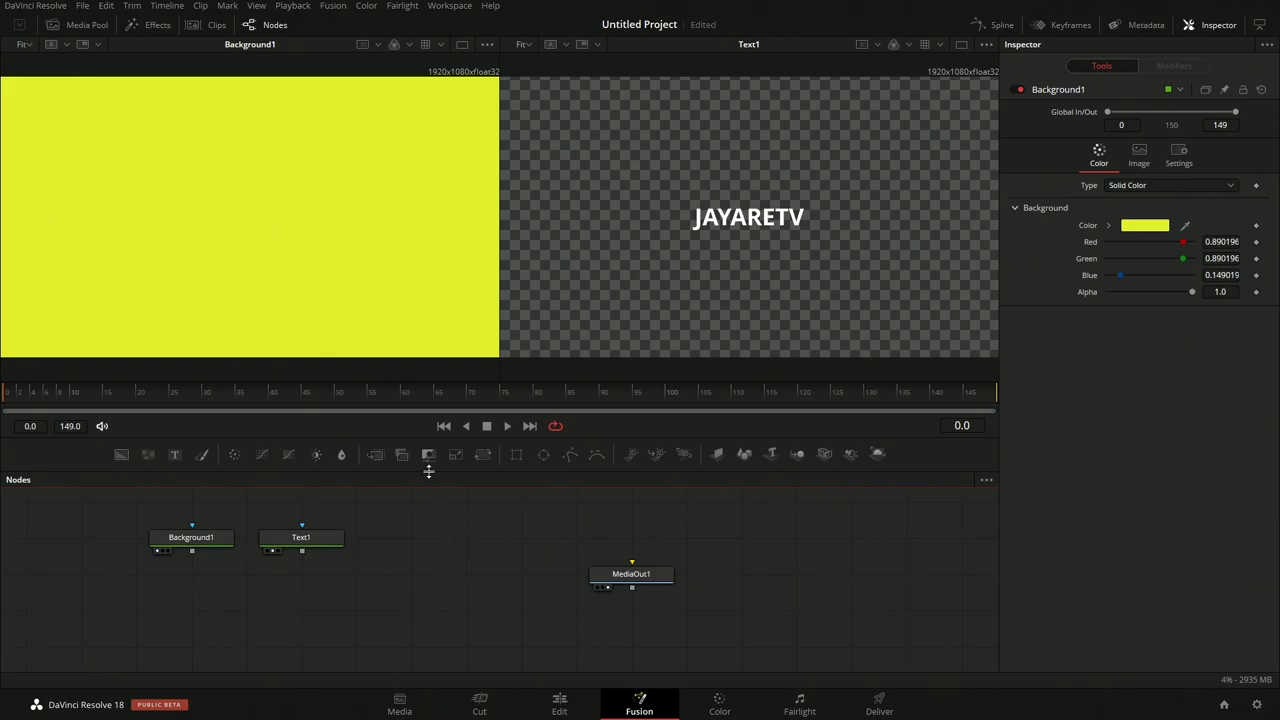
- Add a Merge node below Background1 and Text1, and connect Background1's output to its background input
drag(377, 459, 321, 625)
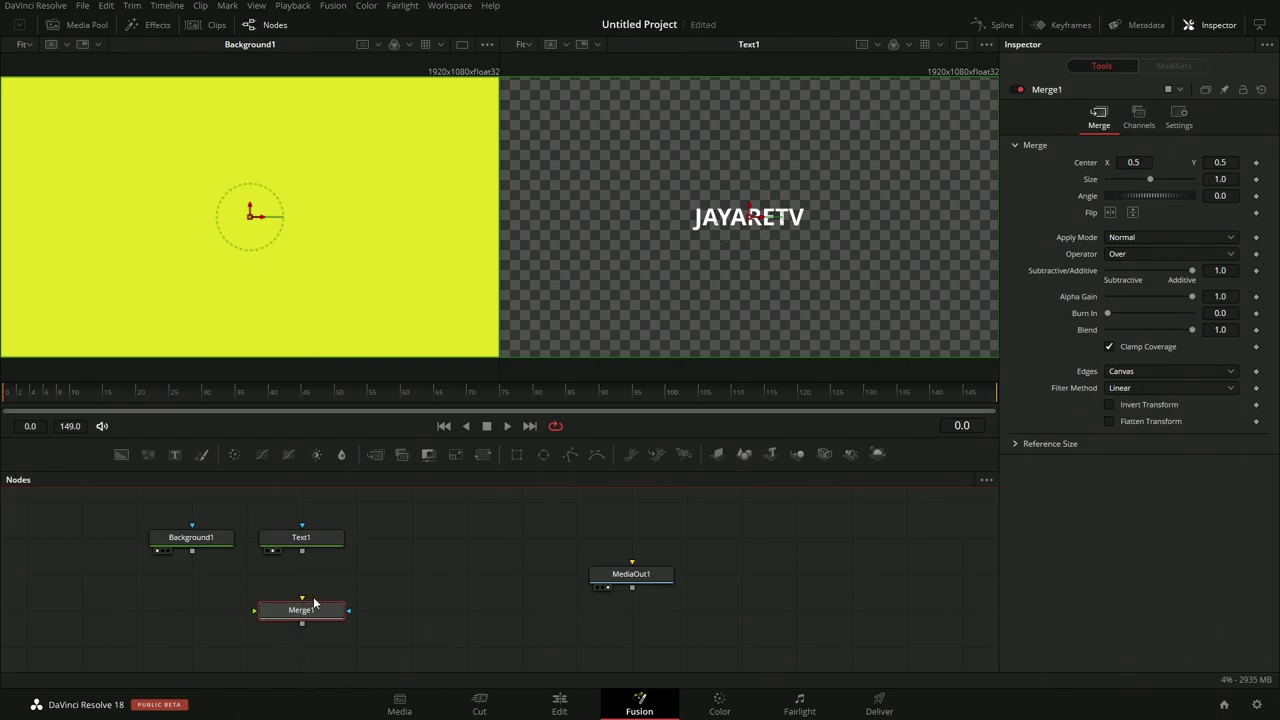
drag(301, 610, 246, 574)
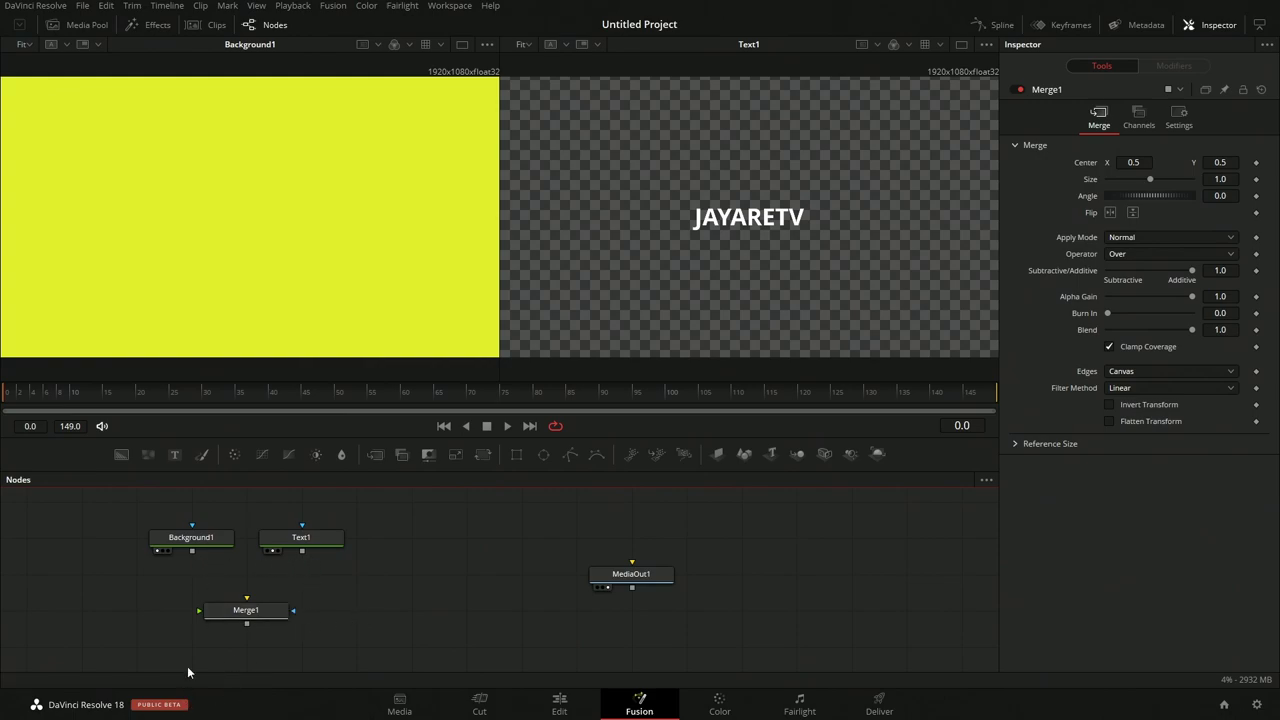
drag(192, 551, 247, 598)
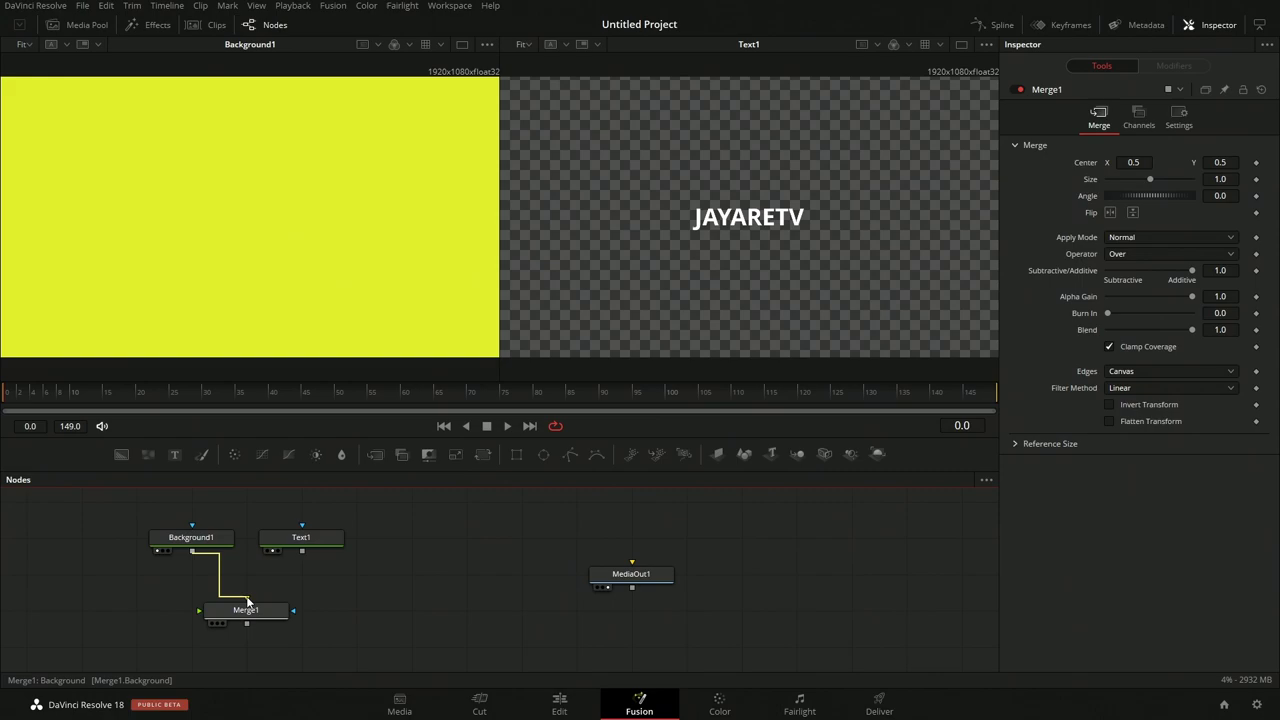
drag(248, 600, 247, 598)
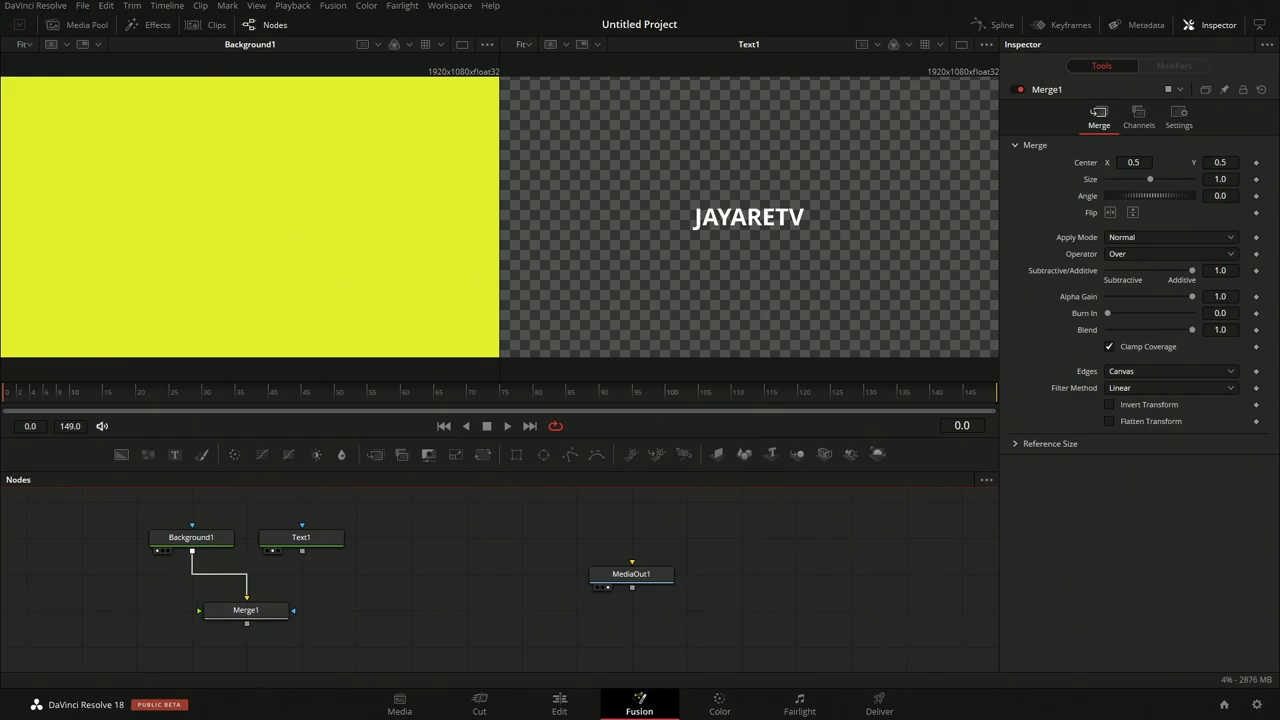
- Connect Text1 to Merge1's foreground input, with Merge1 shown in the first viewer and placed directly below Text1
click(250, 610)
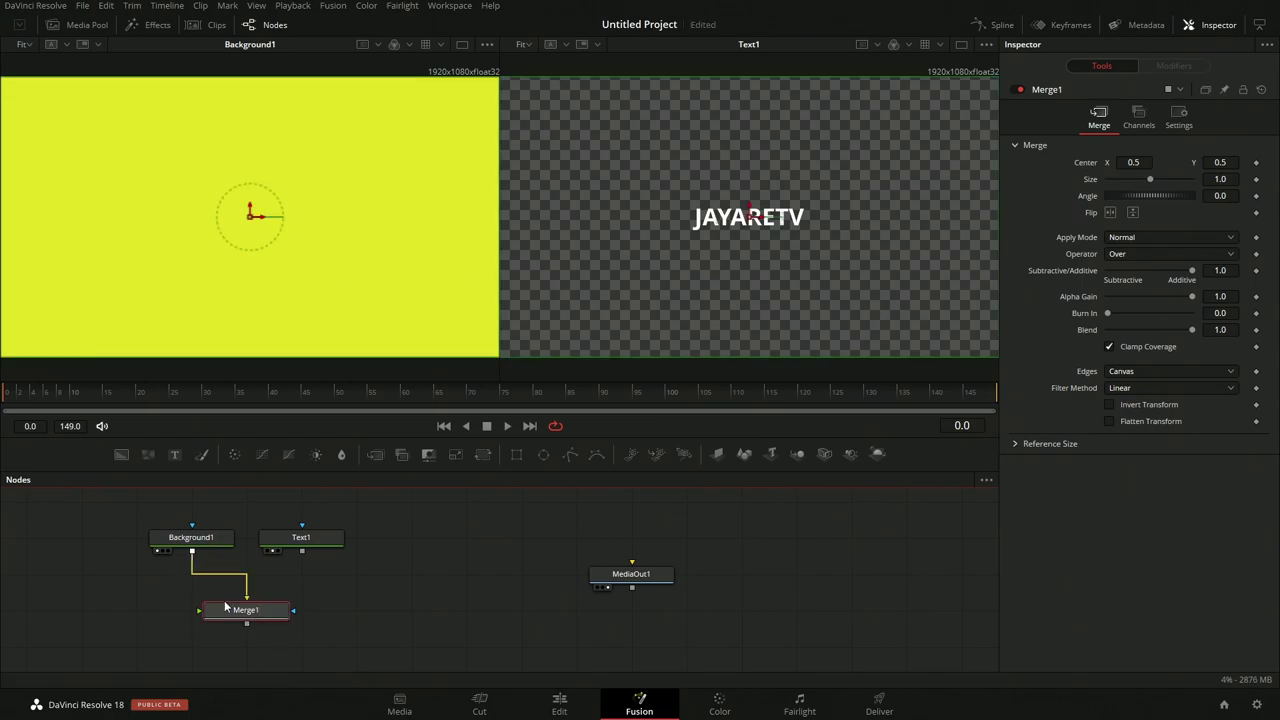
click(211, 623)
drag(301, 551, 205, 612)
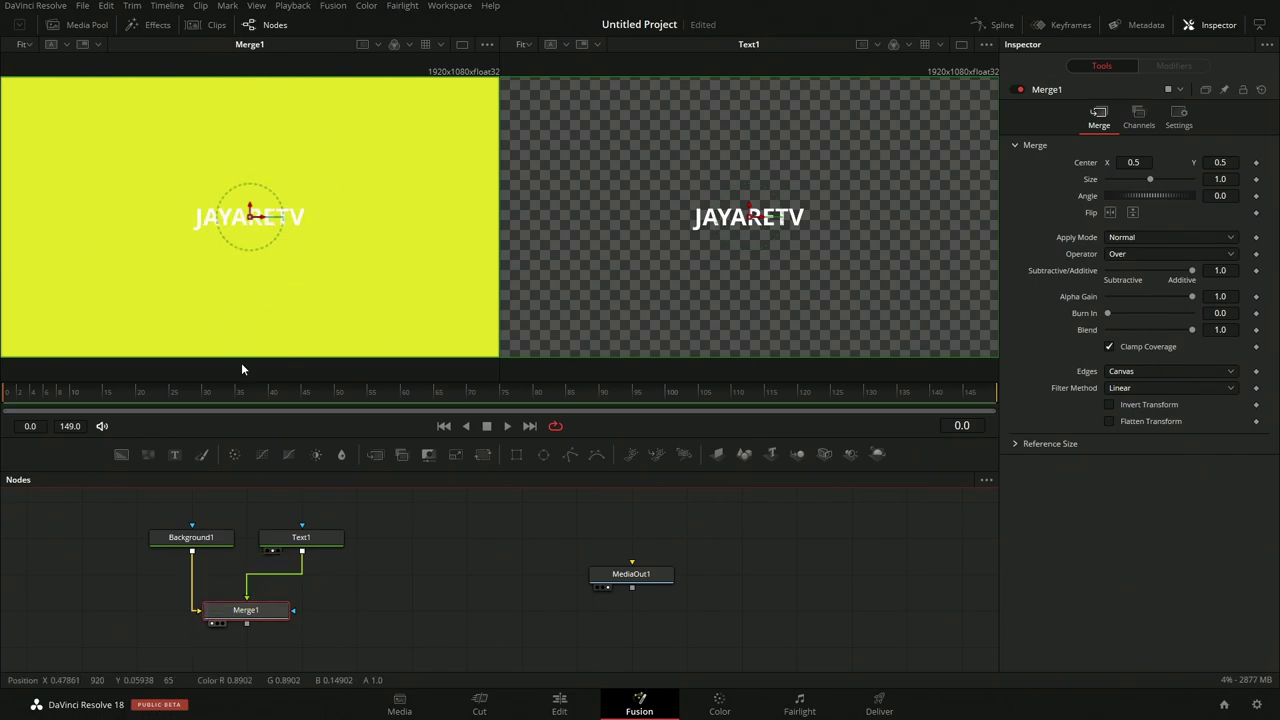
click(382, 581)
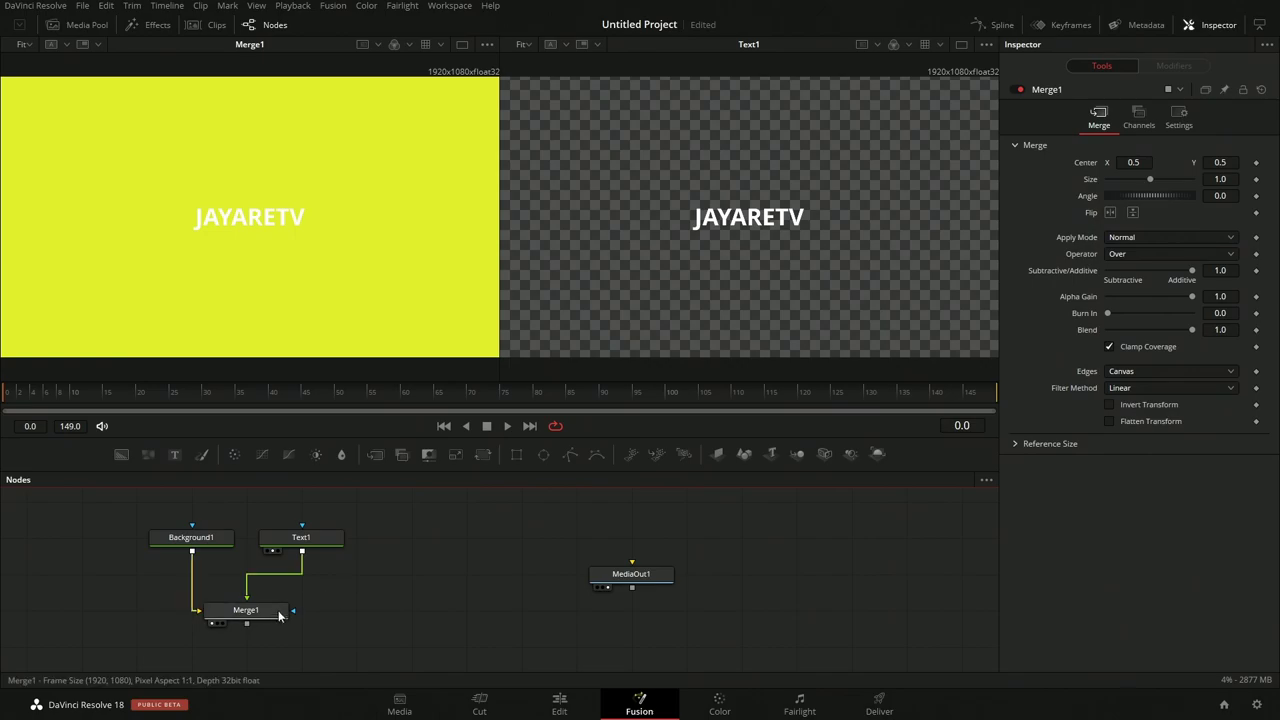
drag(278, 617, 334, 617)
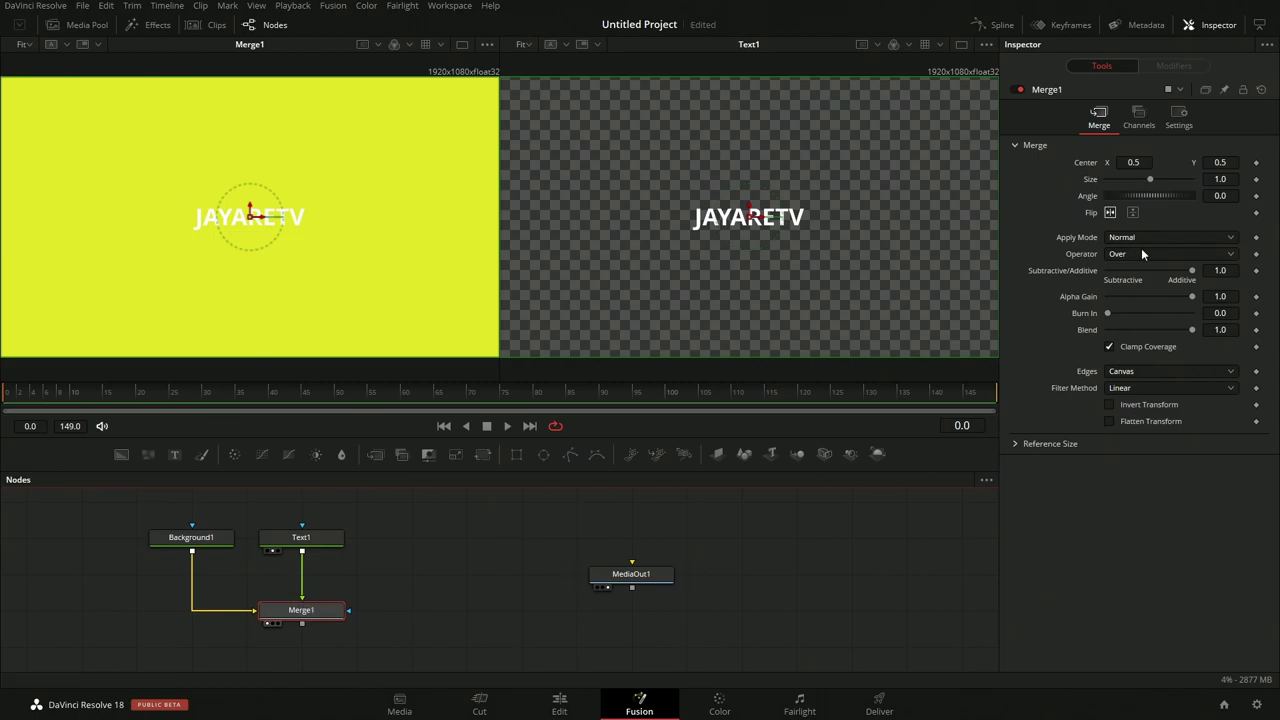
- Try Merge1's transform with angle 480, size 0.94 and center X 0.503, and reset all three to their defaults
drag(1132, 193, 1248, 194)
mouse_move(1152, 181)
mouse_down()
mouse_move(1110, 179)
mouse_move(1147, 179)
mouse_move(1136, 162)
mouse_up()
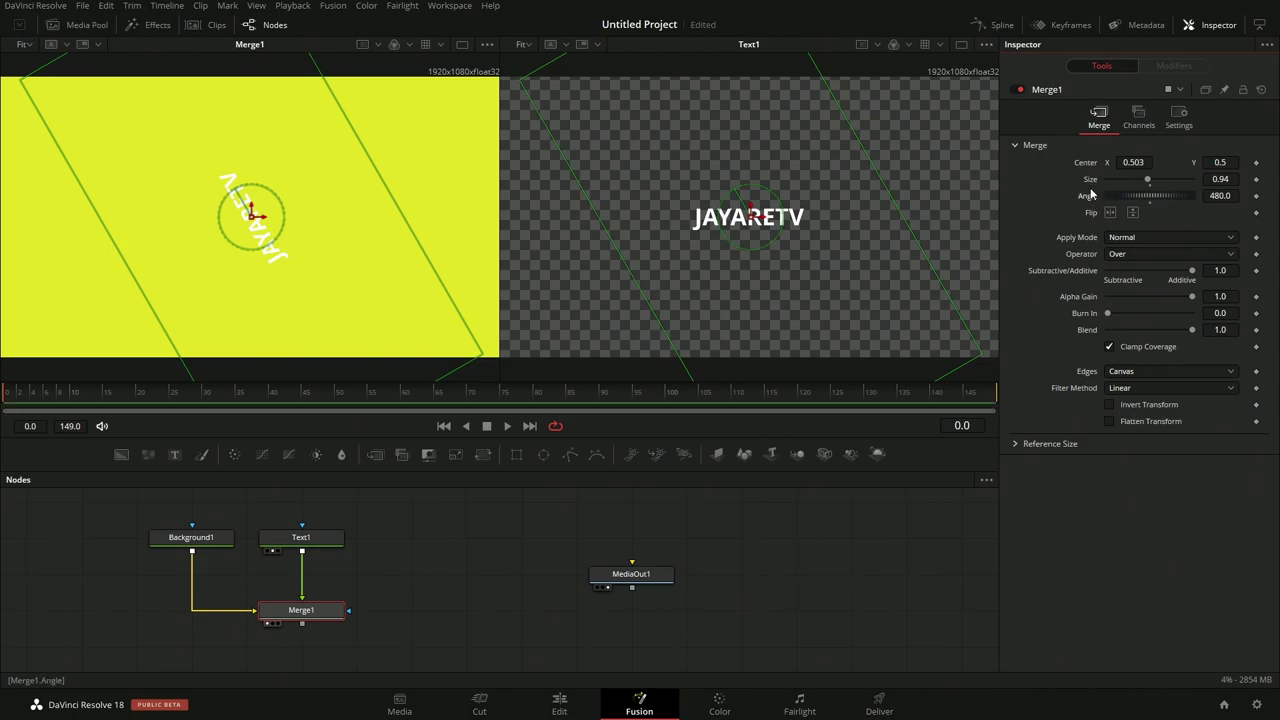
double_click(1090, 203)
double_click(1089, 178)
double_click(1090, 165)
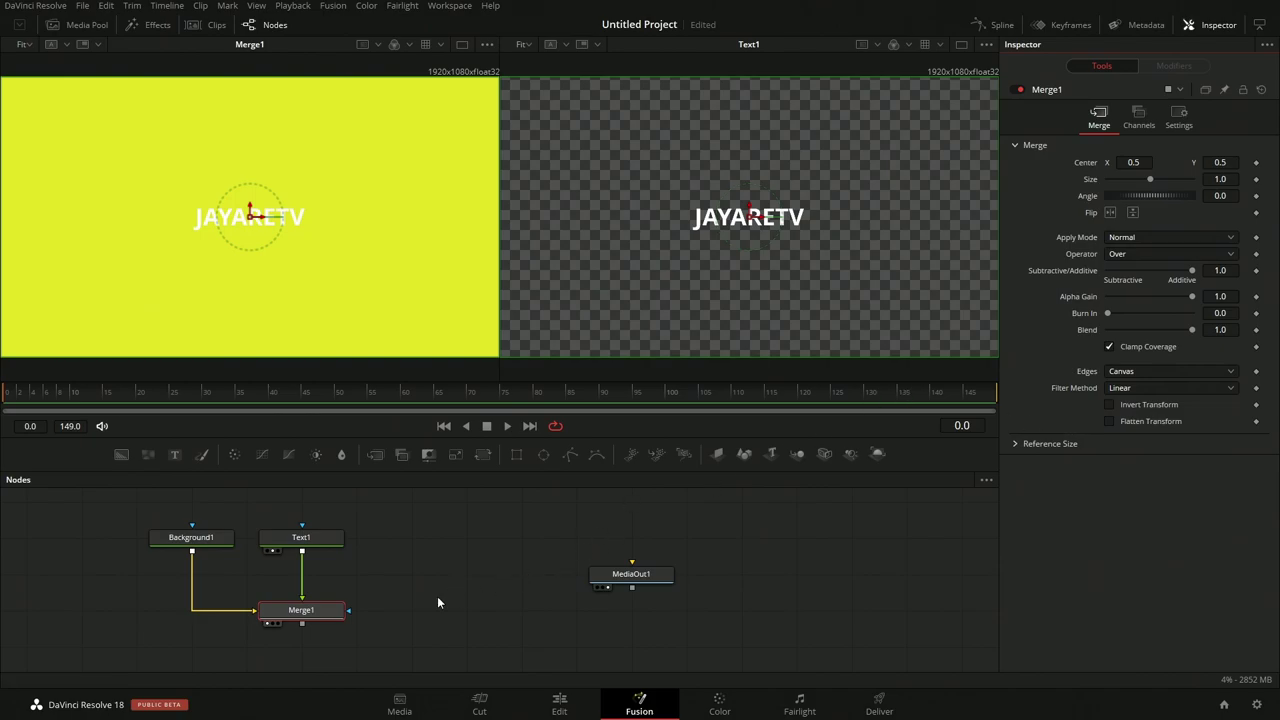
- Add a Rectangle mask node beside Background1 and connect it to Background1's effect mask input
scroll(437, 594, down, 2)
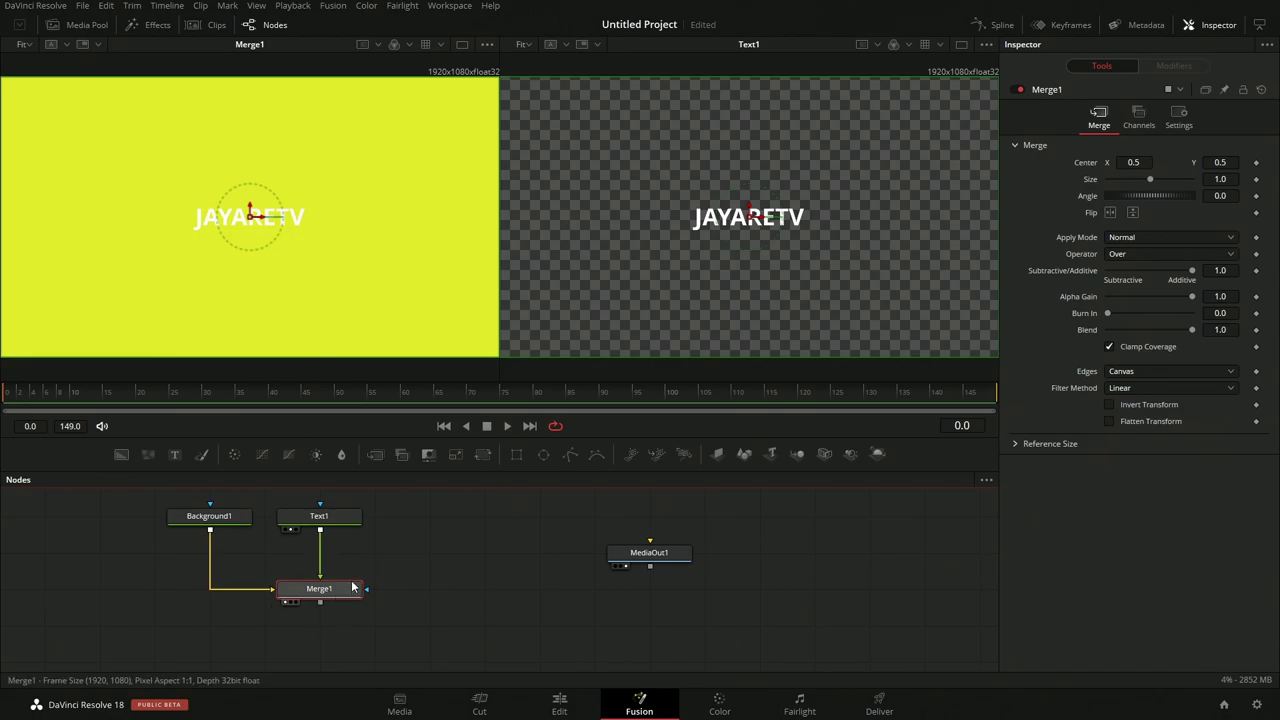
mouse_move(350, 595)
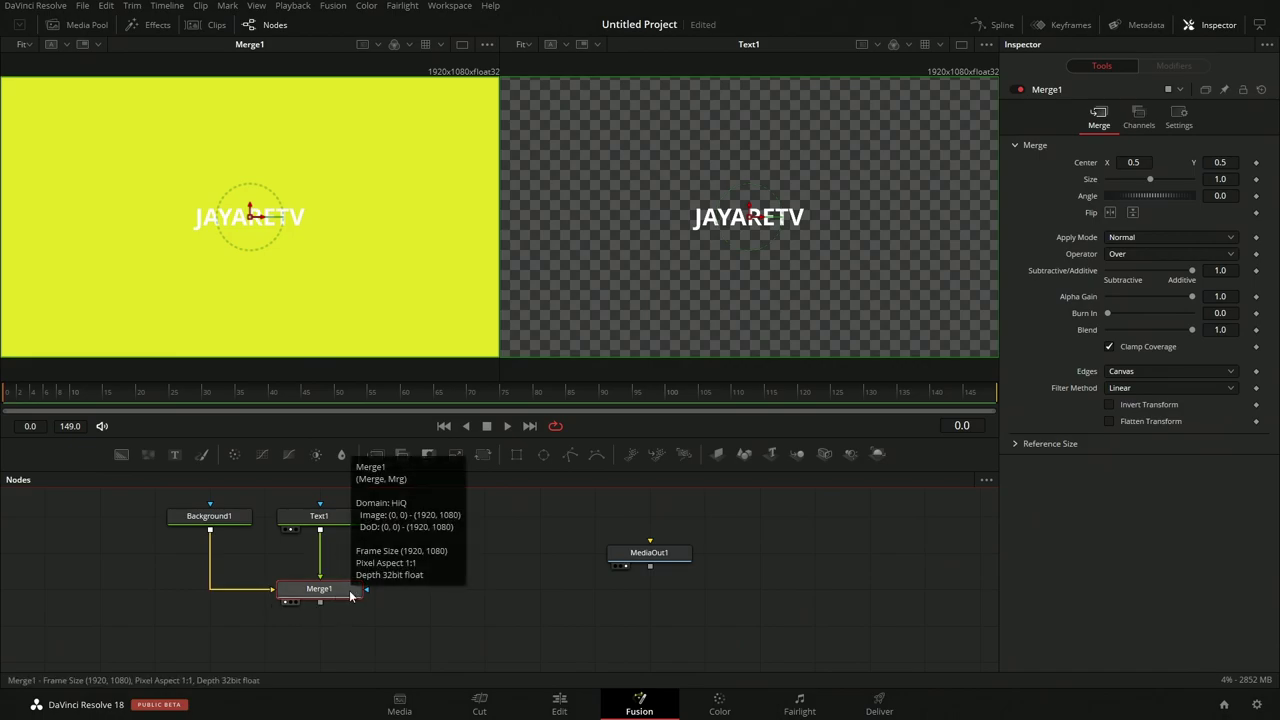
click(433, 622)
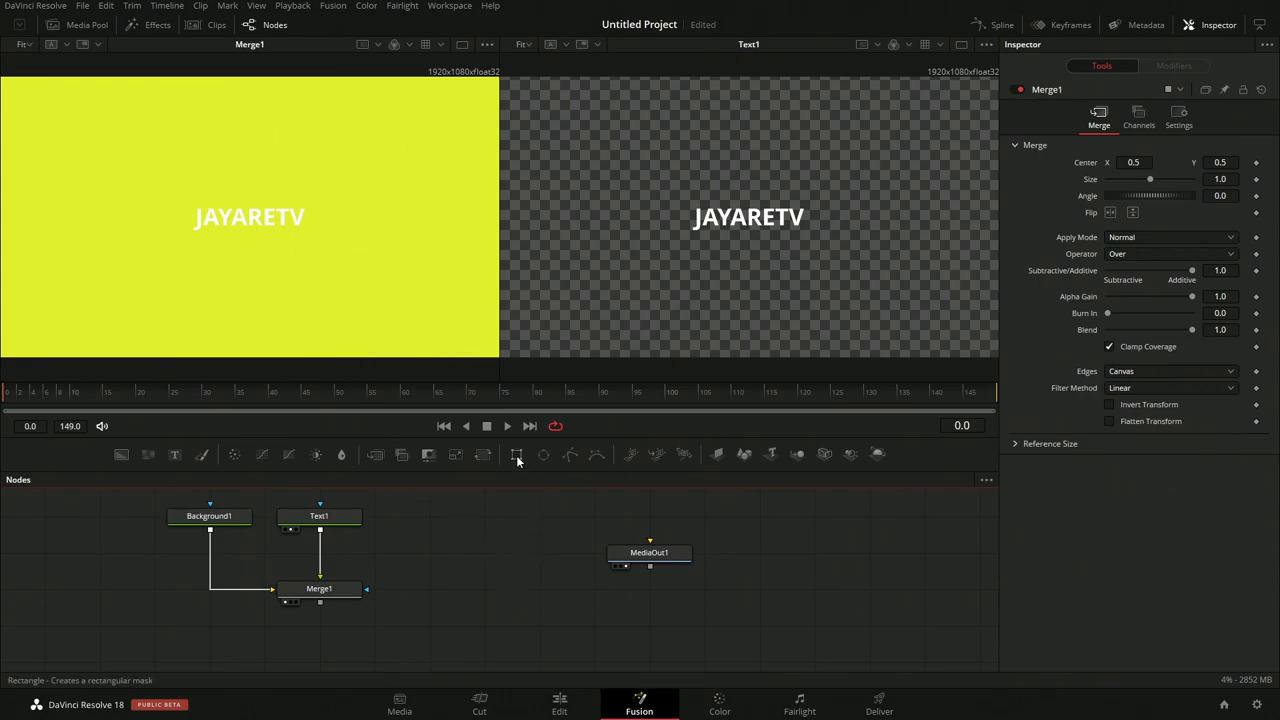
drag(517, 455, 100, 516)
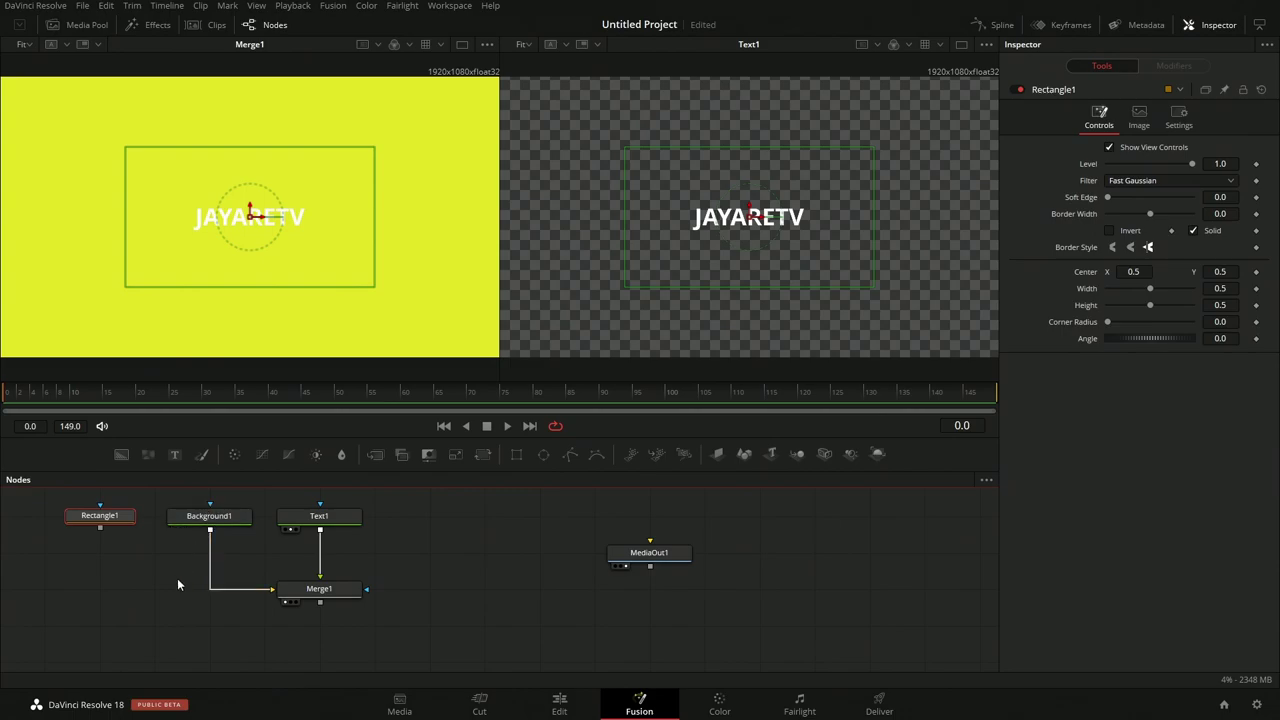
drag(109, 531, 211, 504)
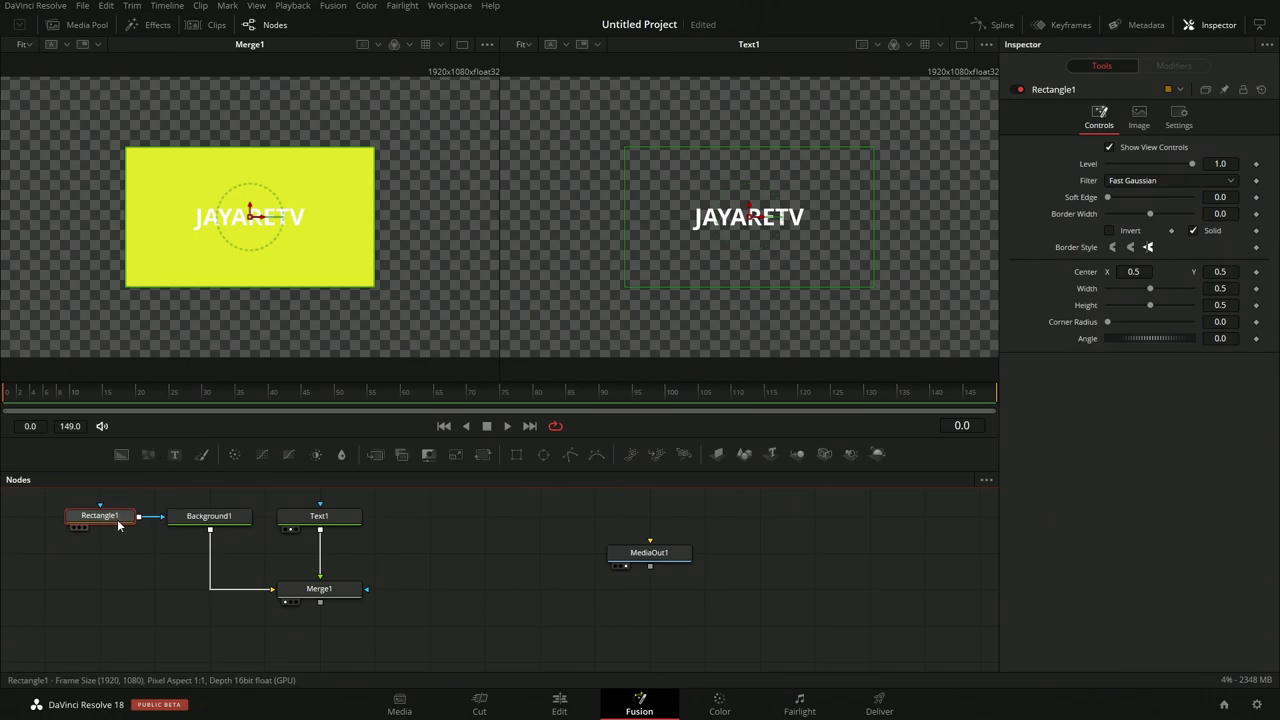
- Shrink the rectangle mask to about 0.27 wide and 0.14 high, and place it in the frame's lower-left corner at about 0.16, 0.13
drag(250, 216, 144, 278)
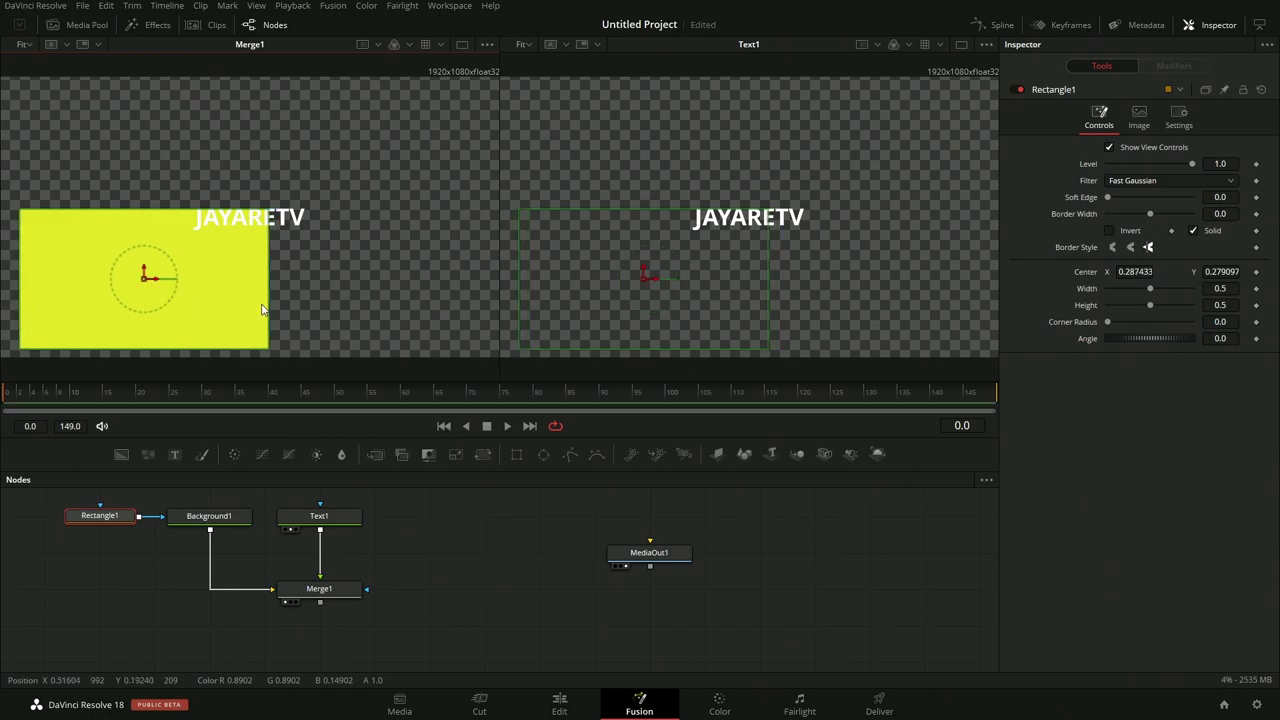
drag(269, 292, 220, 302)
drag(164, 350, 83, 322)
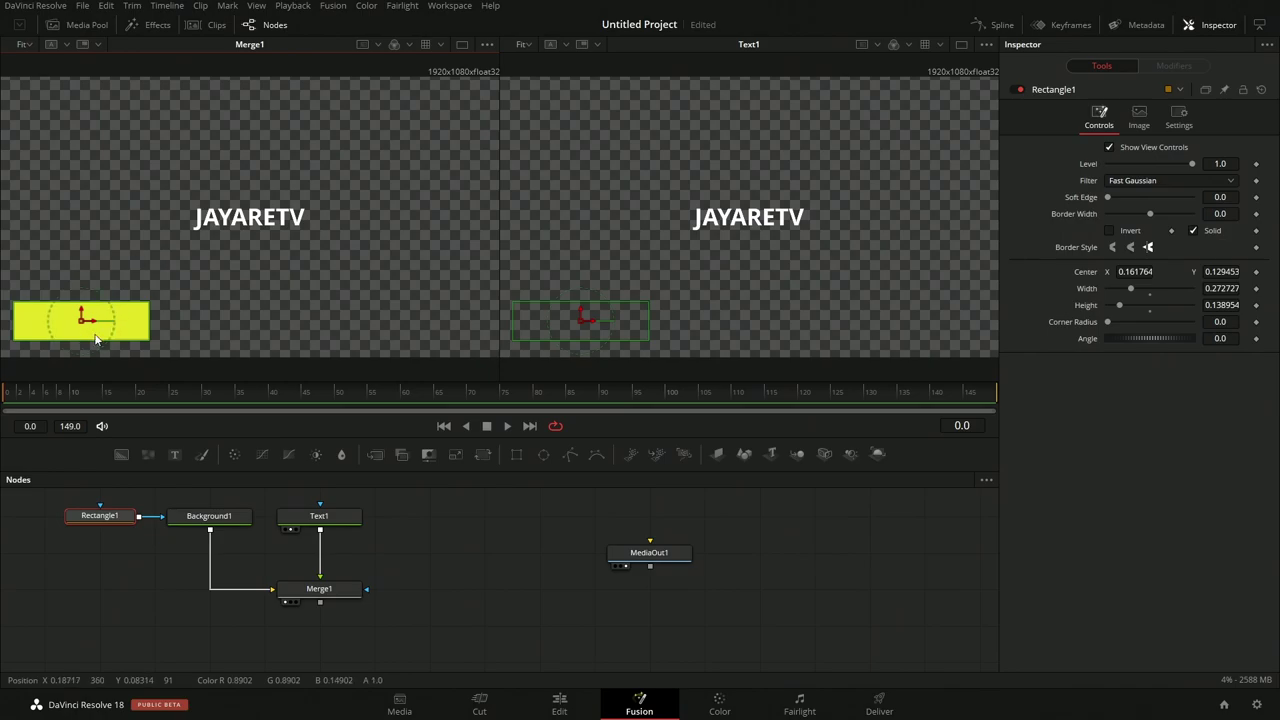
- Move the Text1 title onto the middle of the yellow rectangle in the frame's lower-left corner
click(322, 518)
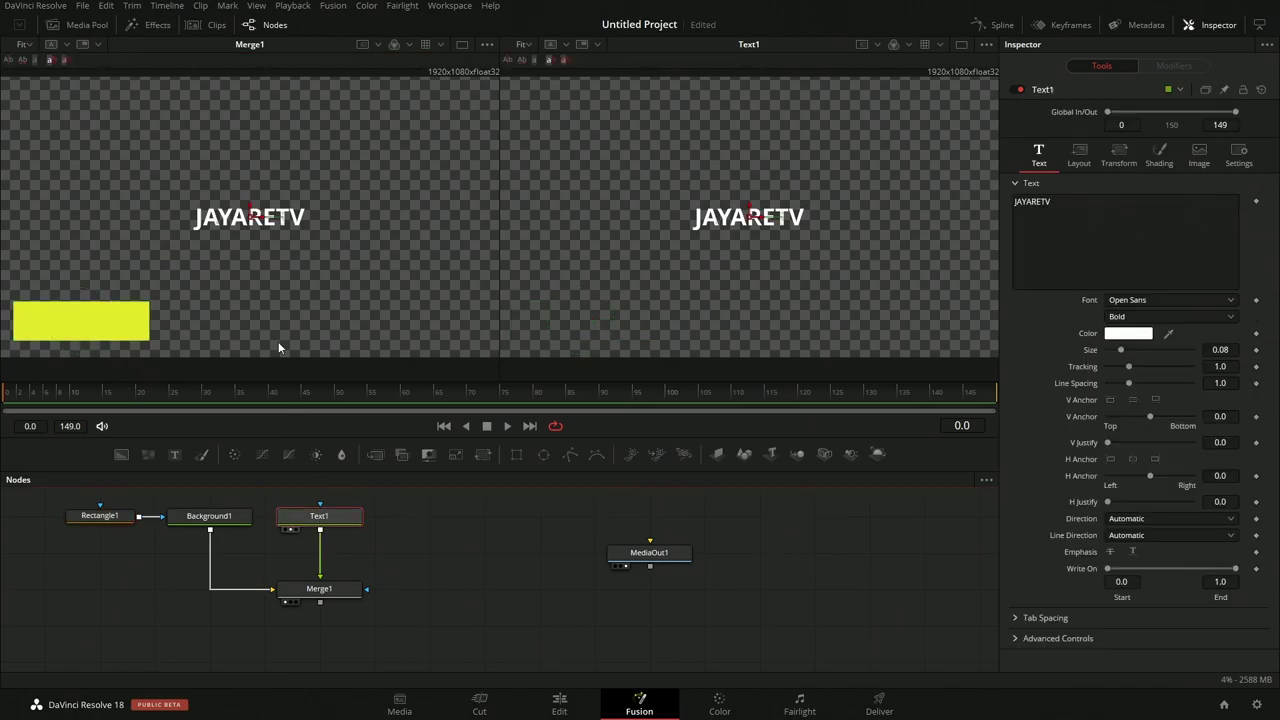
drag(246, 223, 82, 326)
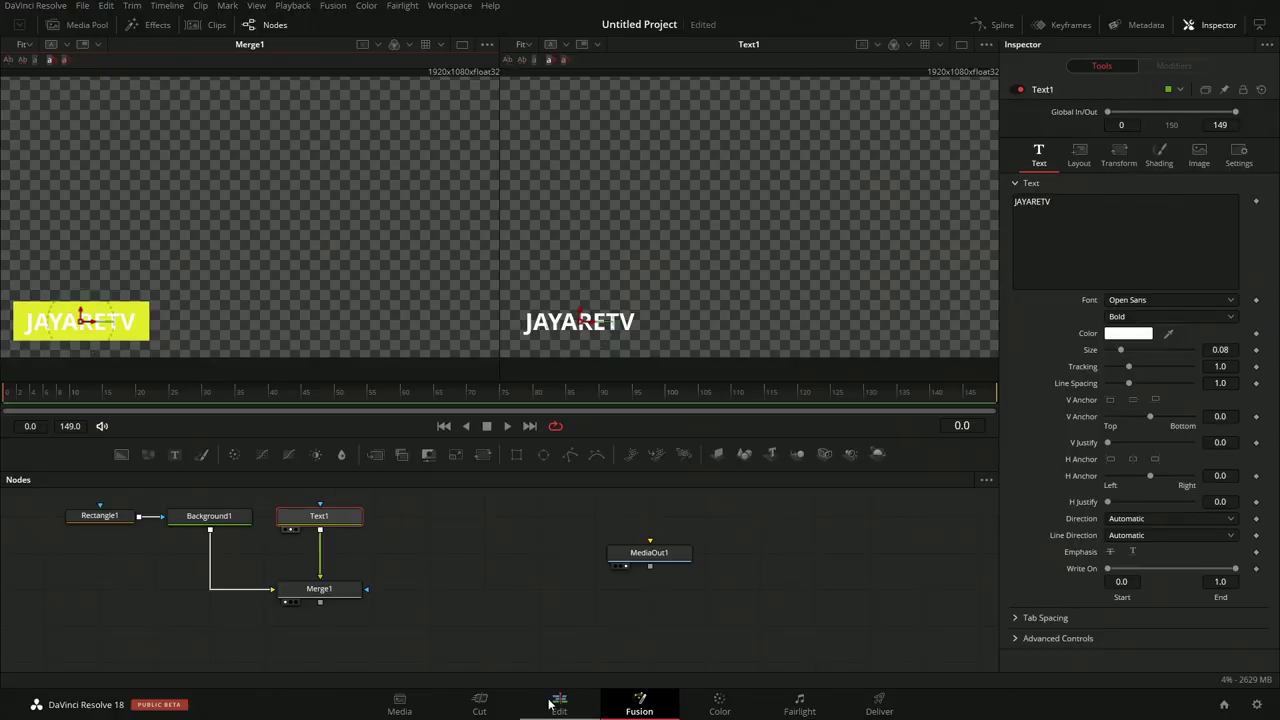
- Preview the timeline at 01:00:04;05 on the Edit page, and check back in Fusion which clip is open
click(551, 704)
drag(447, 421, 479, 410)
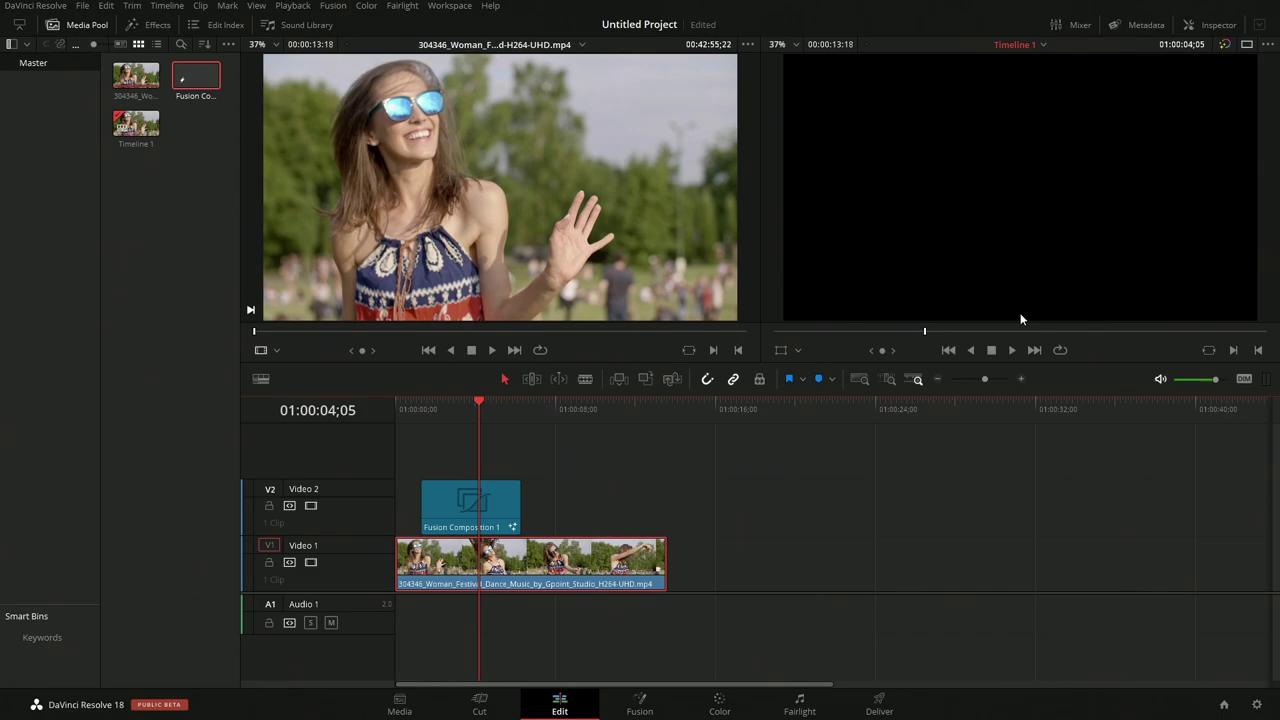
click(639, 704)
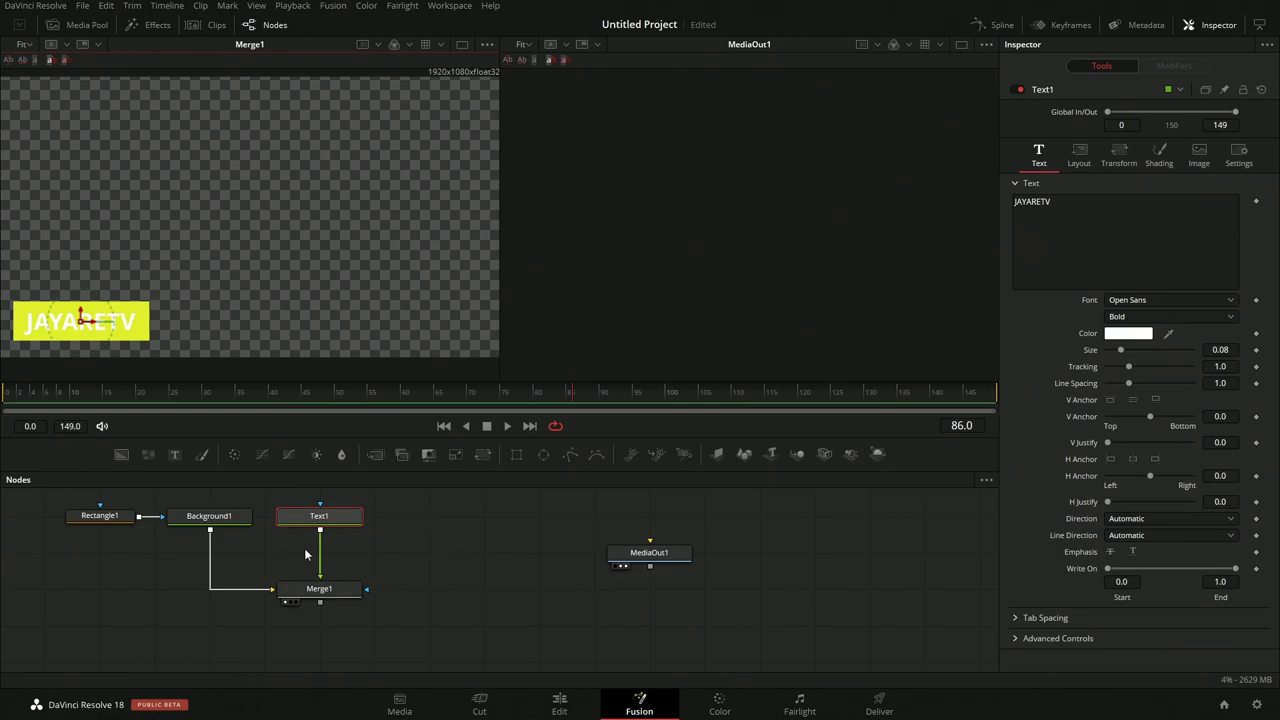
click(215, 27)
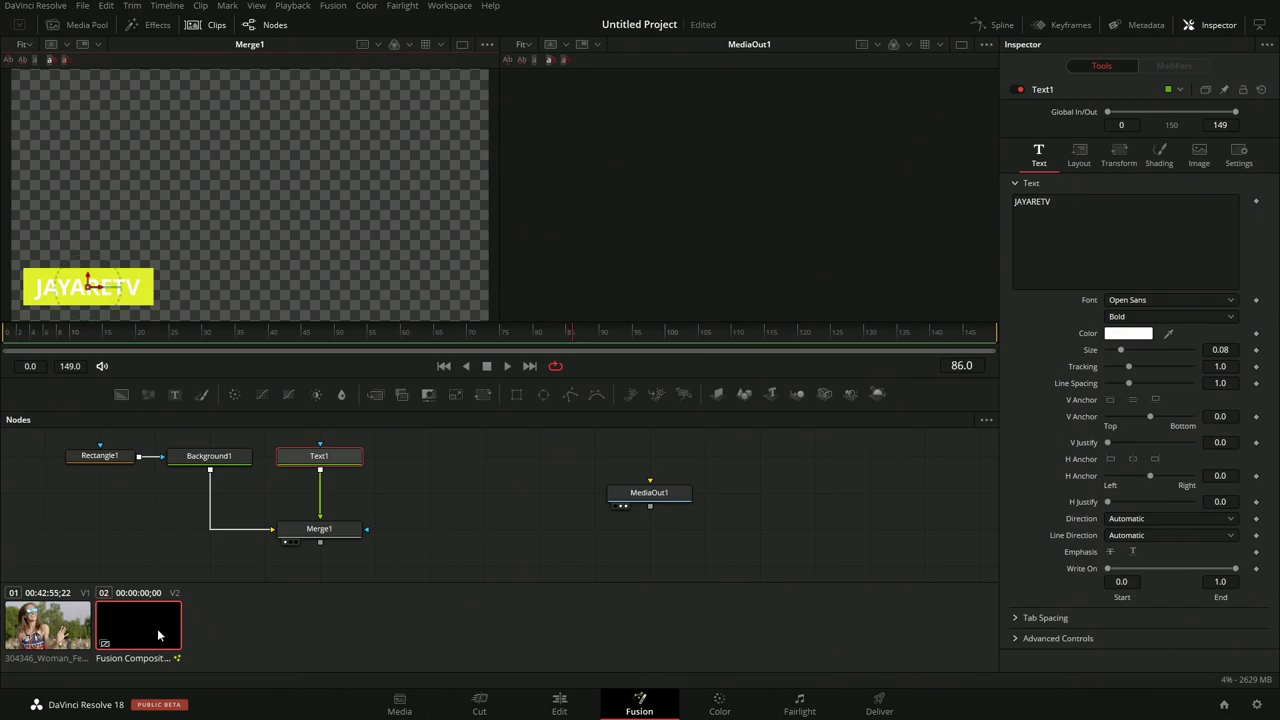
click(215, 24)
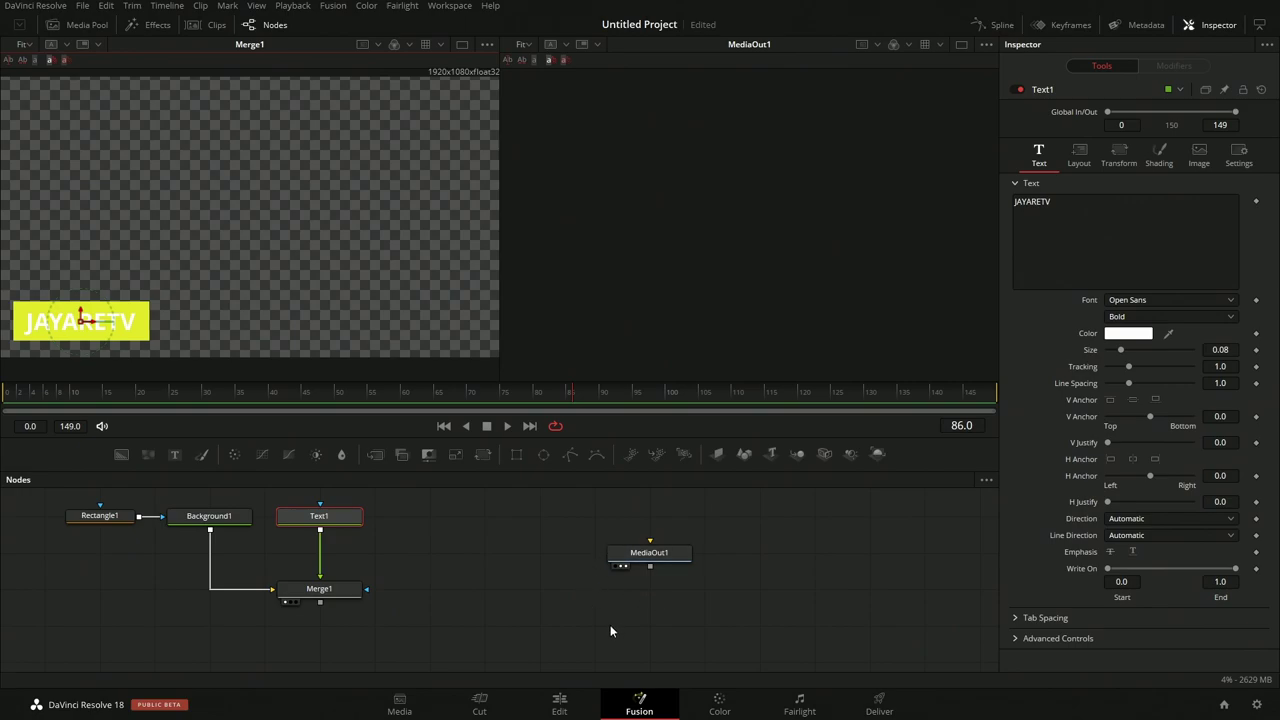
- Line up MediaOut1 with Merge1 and connect Merge1's output to MediaOut1's input
drag(652, 556, 597, 592)
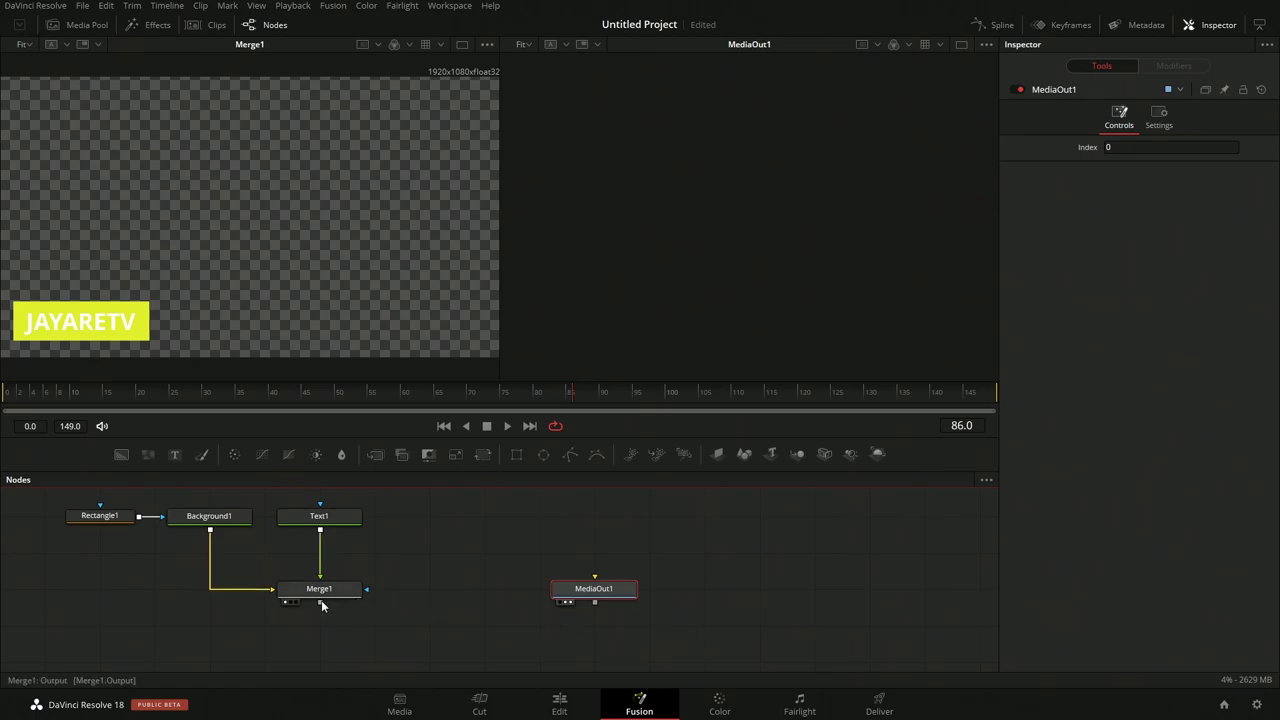
drag(322, 607, 578, 590)
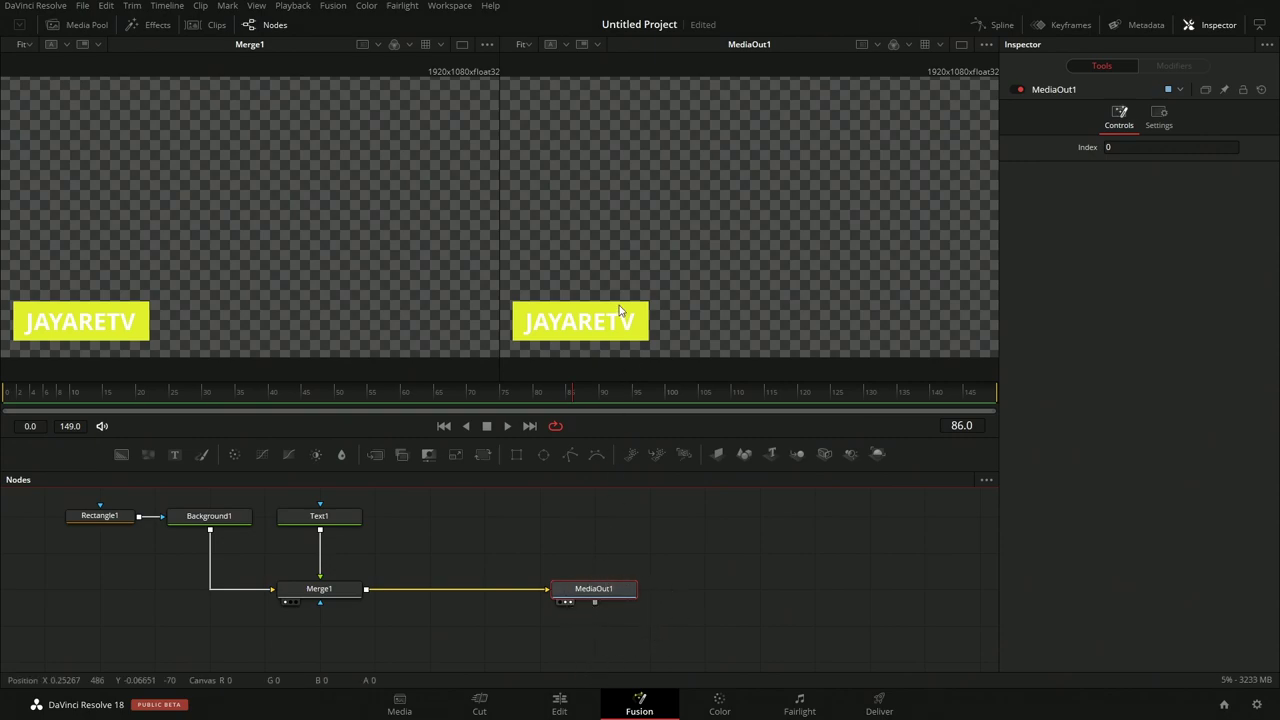
- Play the timeline from its start on the Edit page to check the title over the video clip
click(559, 703)
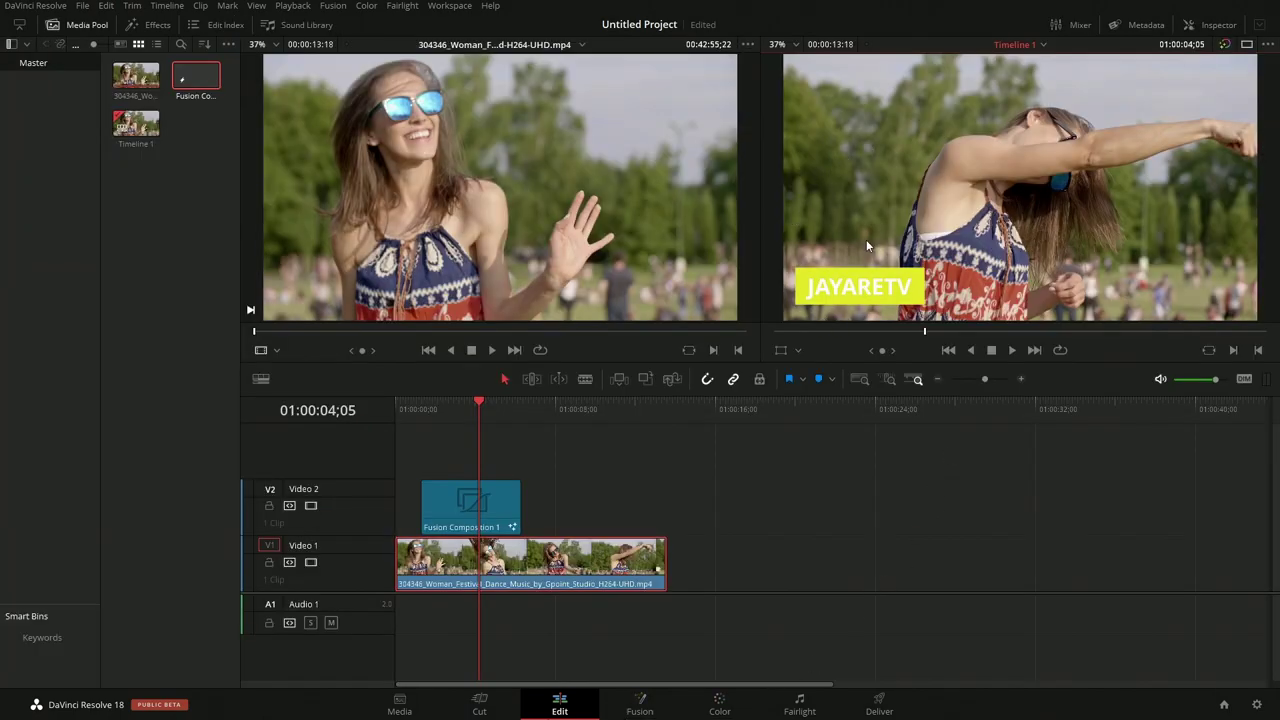
key(Home)
key(space)
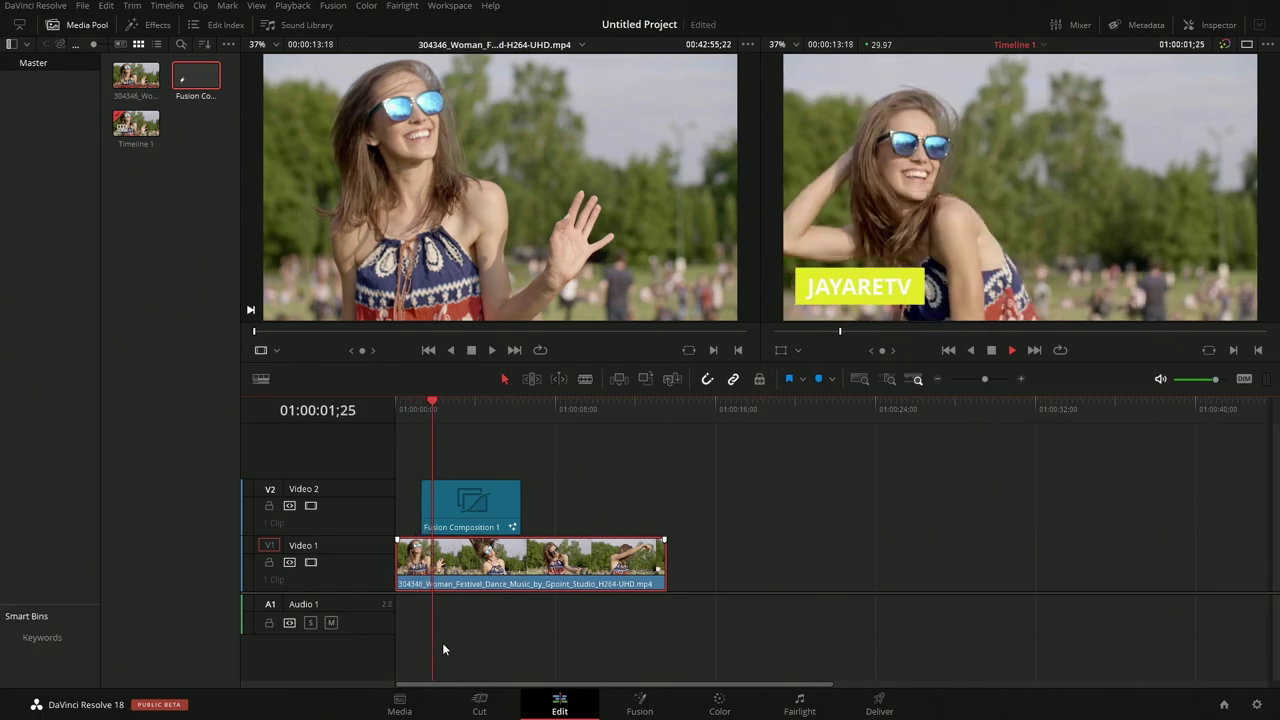
key(space)
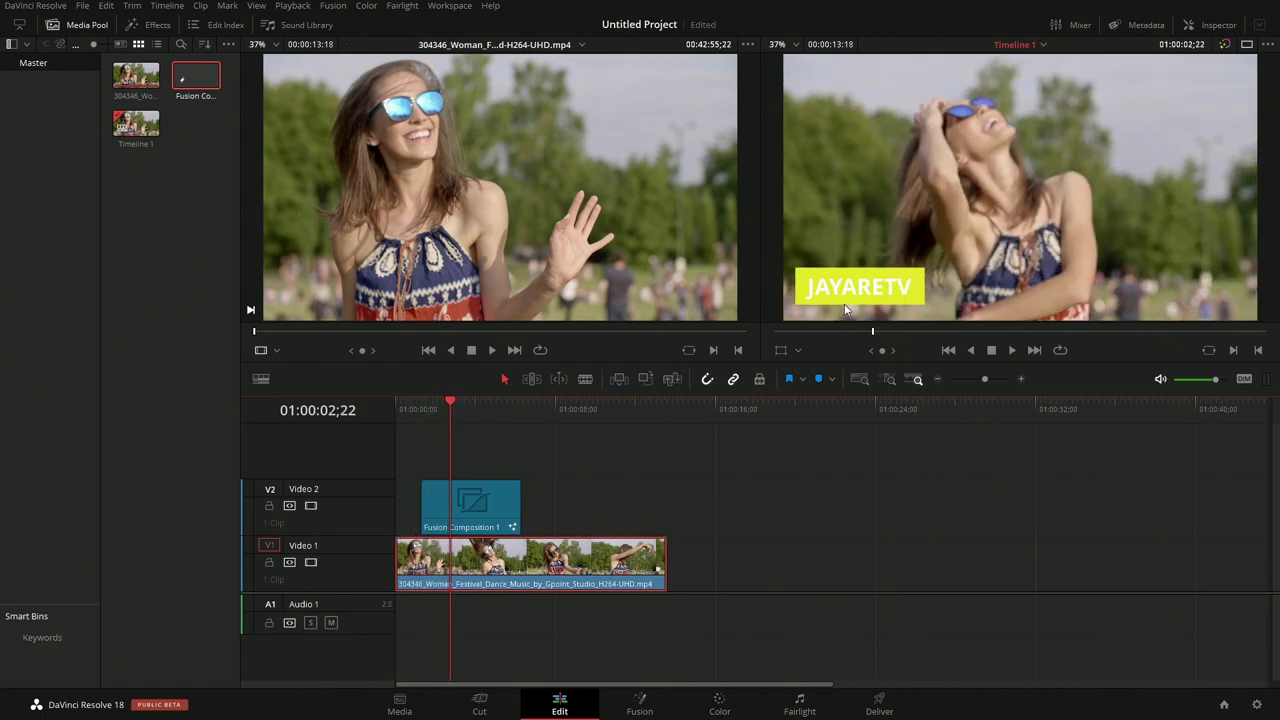
- Move the Fusion Composition 1 clip slightly earlier on track Video 2 and play the timeline from near its start
mouse_move(477, 510)
mouse_down()
mouse_move(587, 510)
mouse_move(458, 514)
mouse_up()
click(562, 405)
click(459, 402)
key(Up)
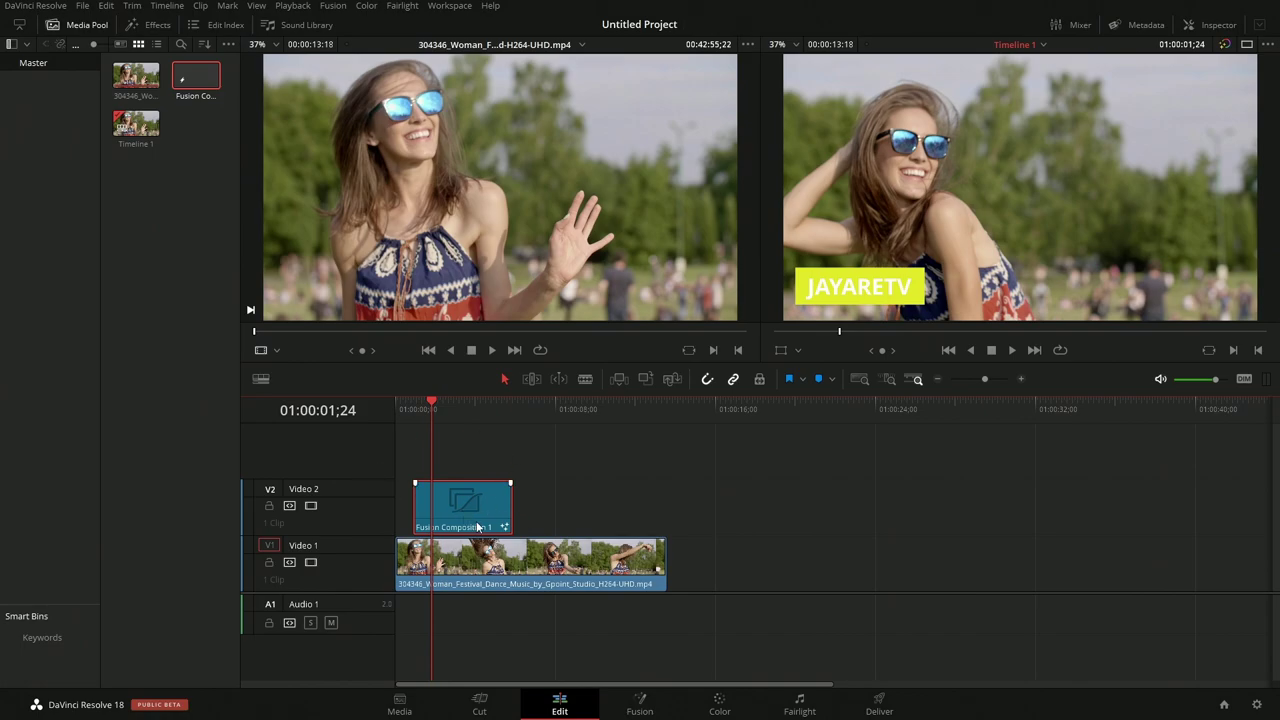
click(412, 409)
key(space)
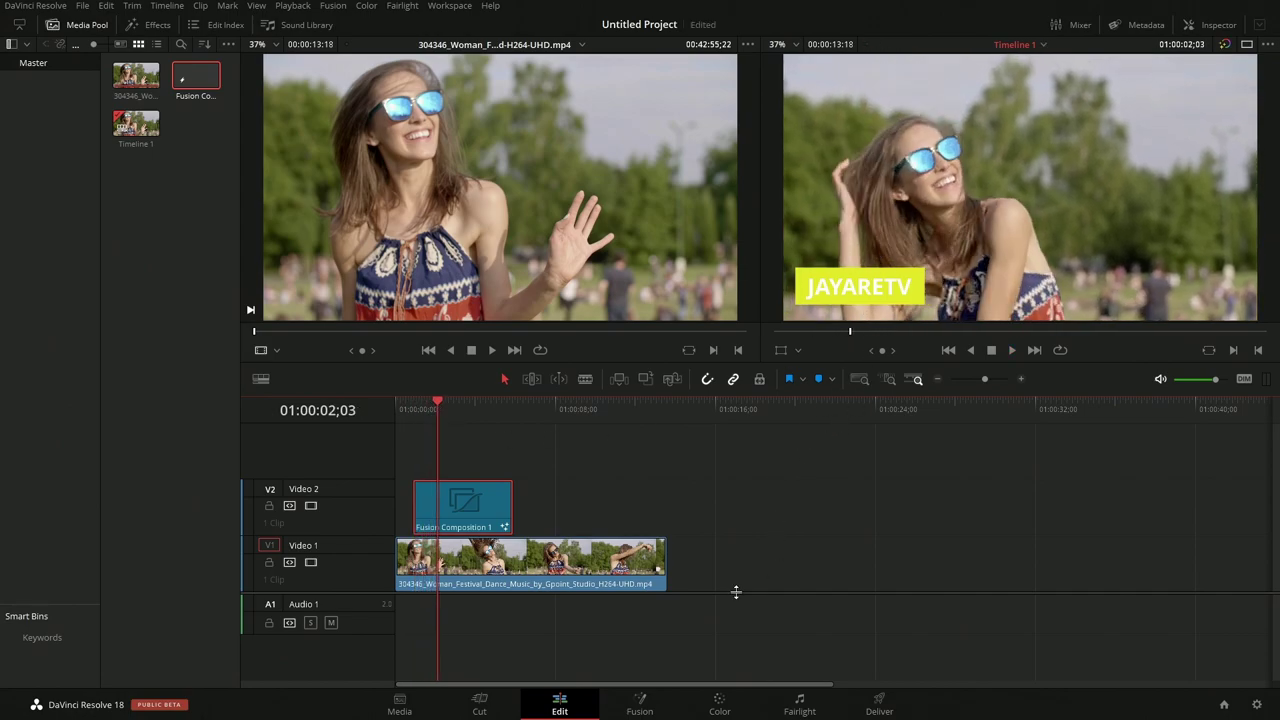
- Reopen the composition in Fusion, enlarge the node area, and move Rectangle1 away from Background1
click(656, 712)
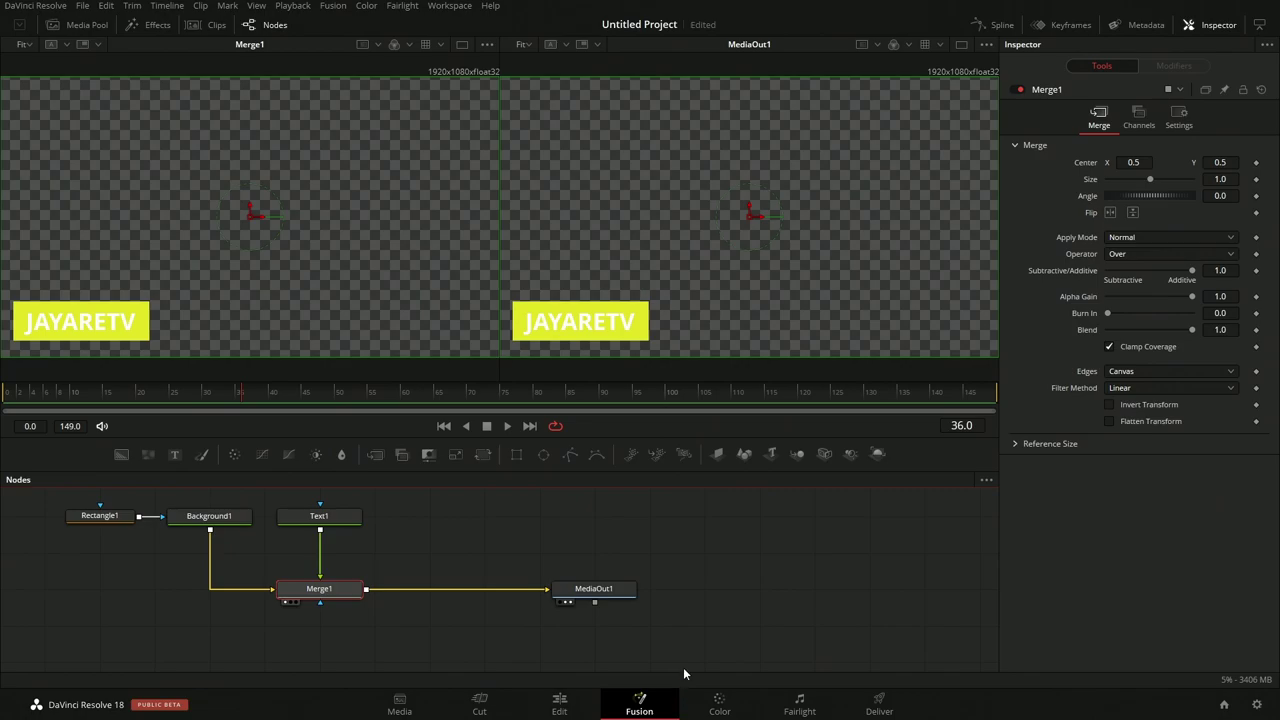
drag(615, 433, 604, 400)
drag(415, 500, 613, 543)
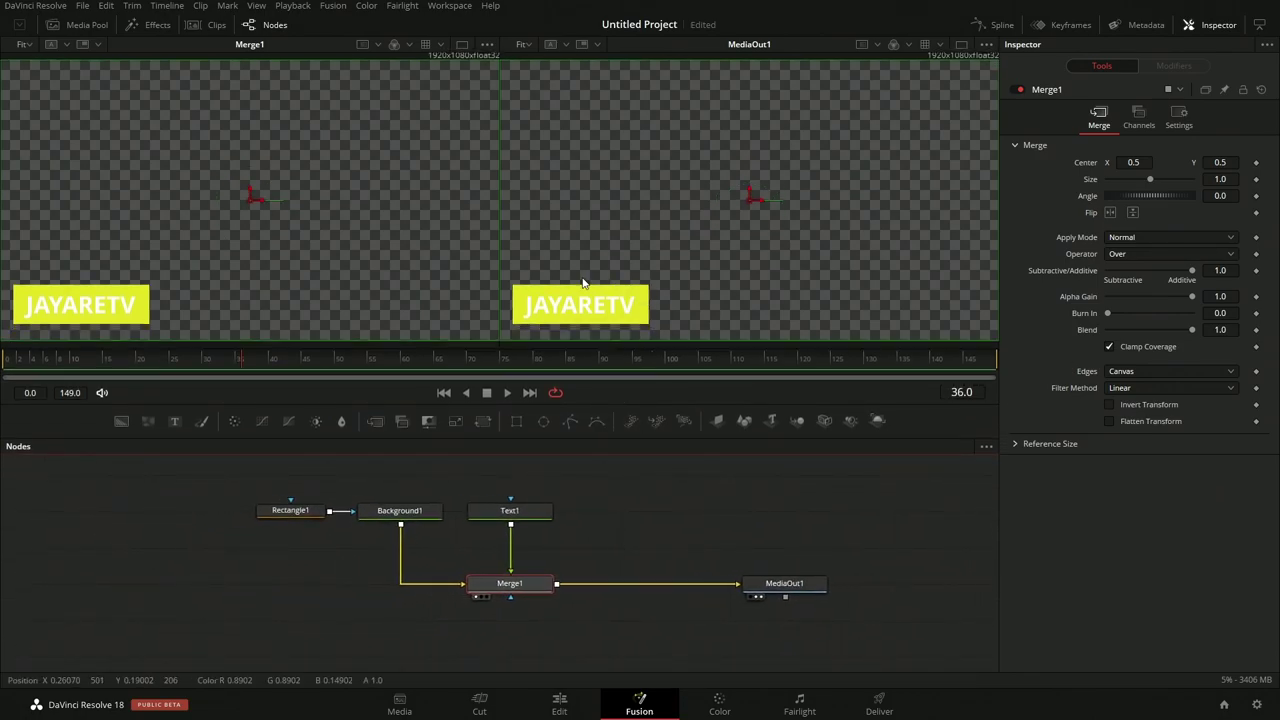
drag(282, 519, 172, 519)
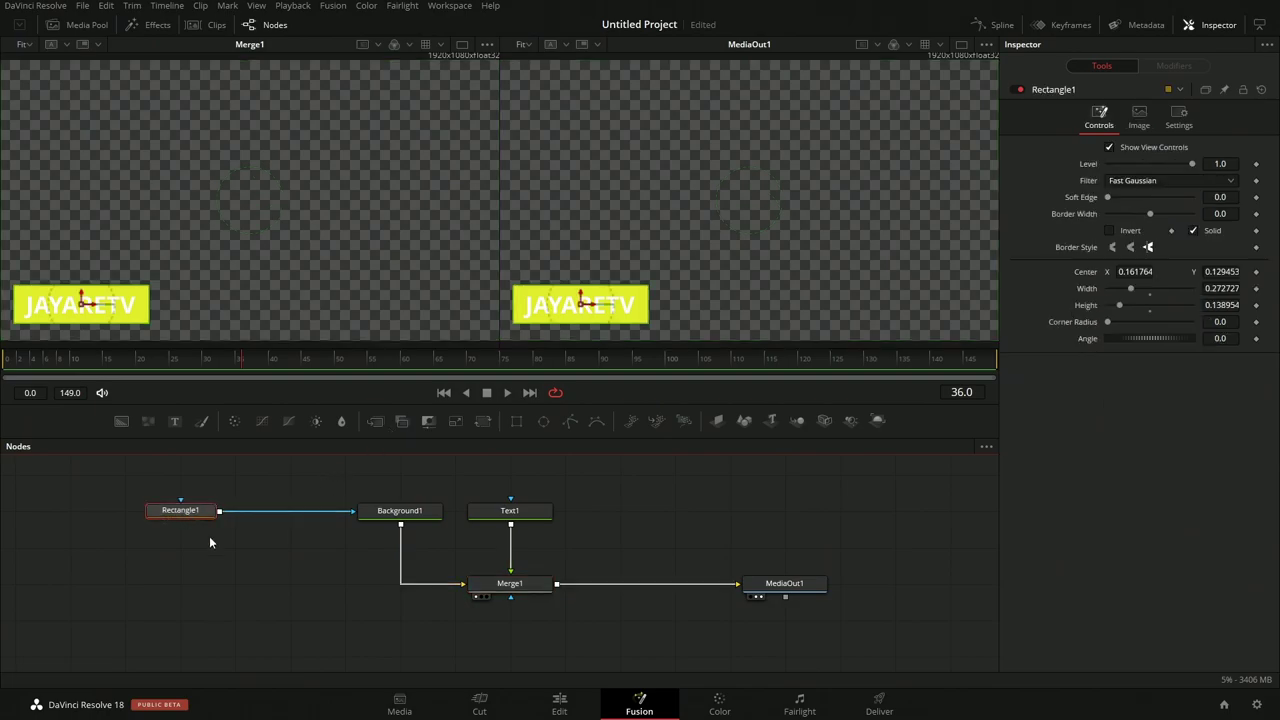
- Change the Background1 colour to the golden yellow #e3b922
click(400, 512)
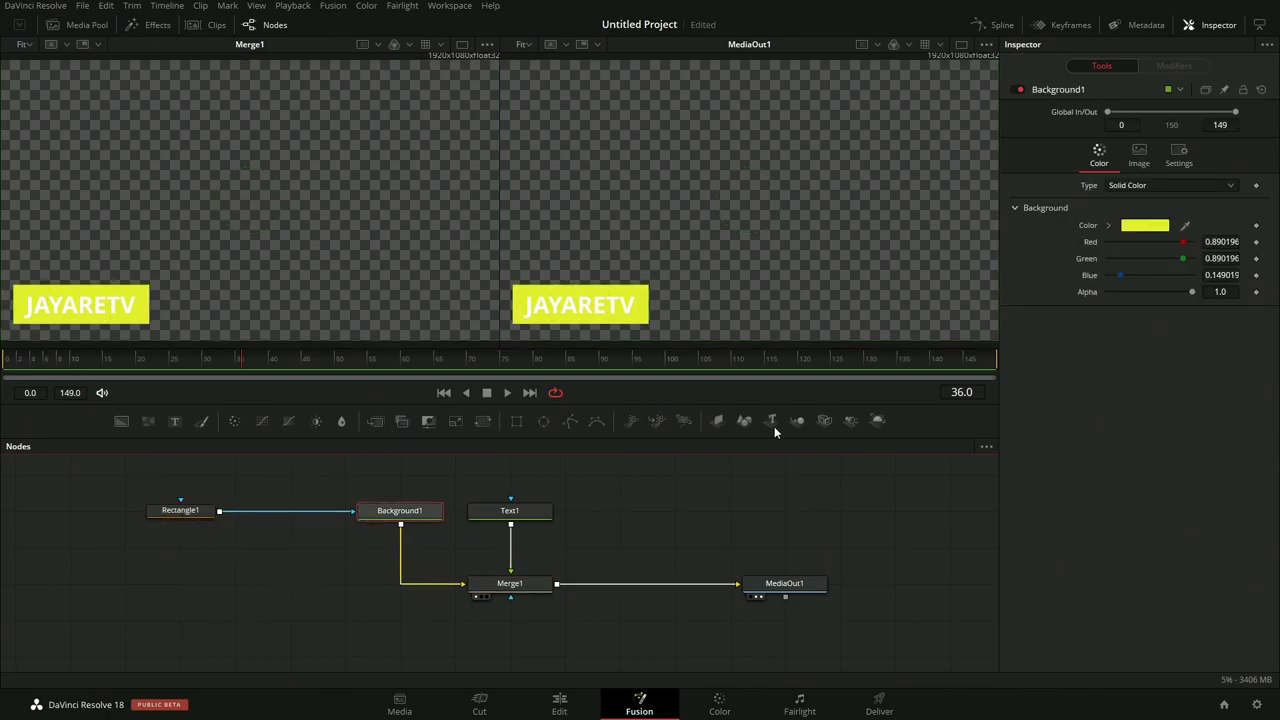
click(1144, 225)
drag(753, 255, 760, 260)
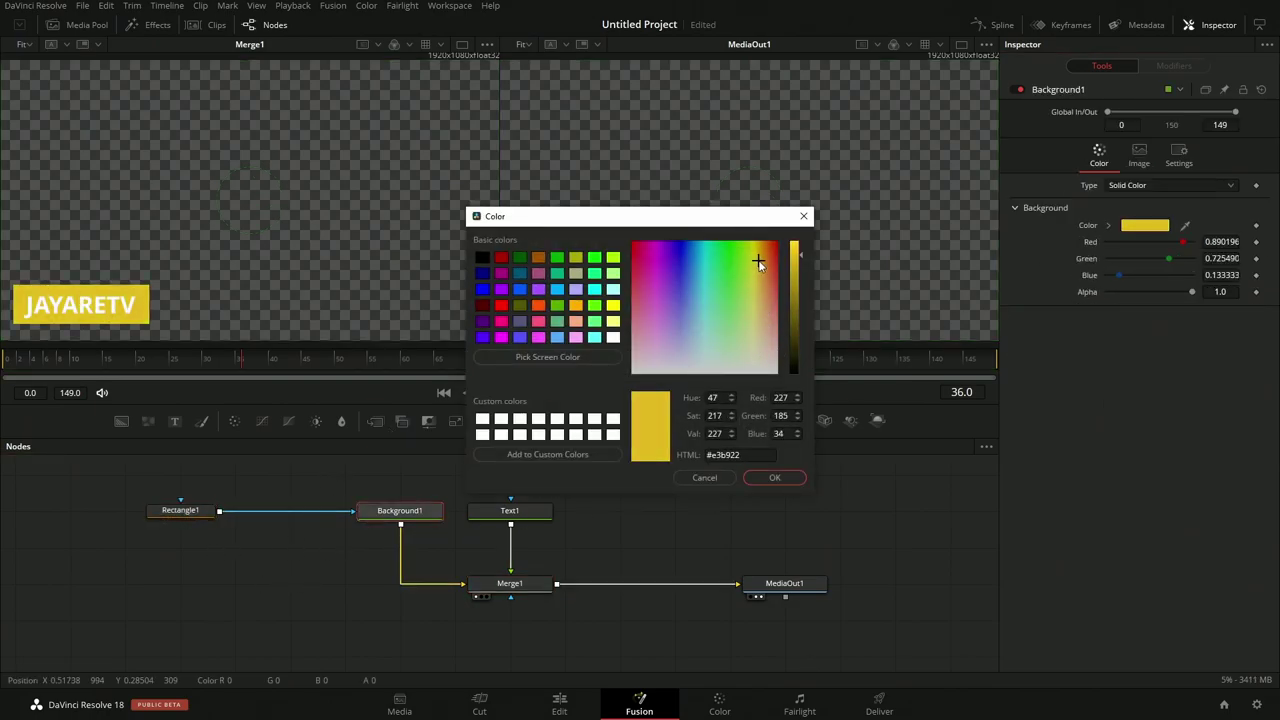
click(773, 477)
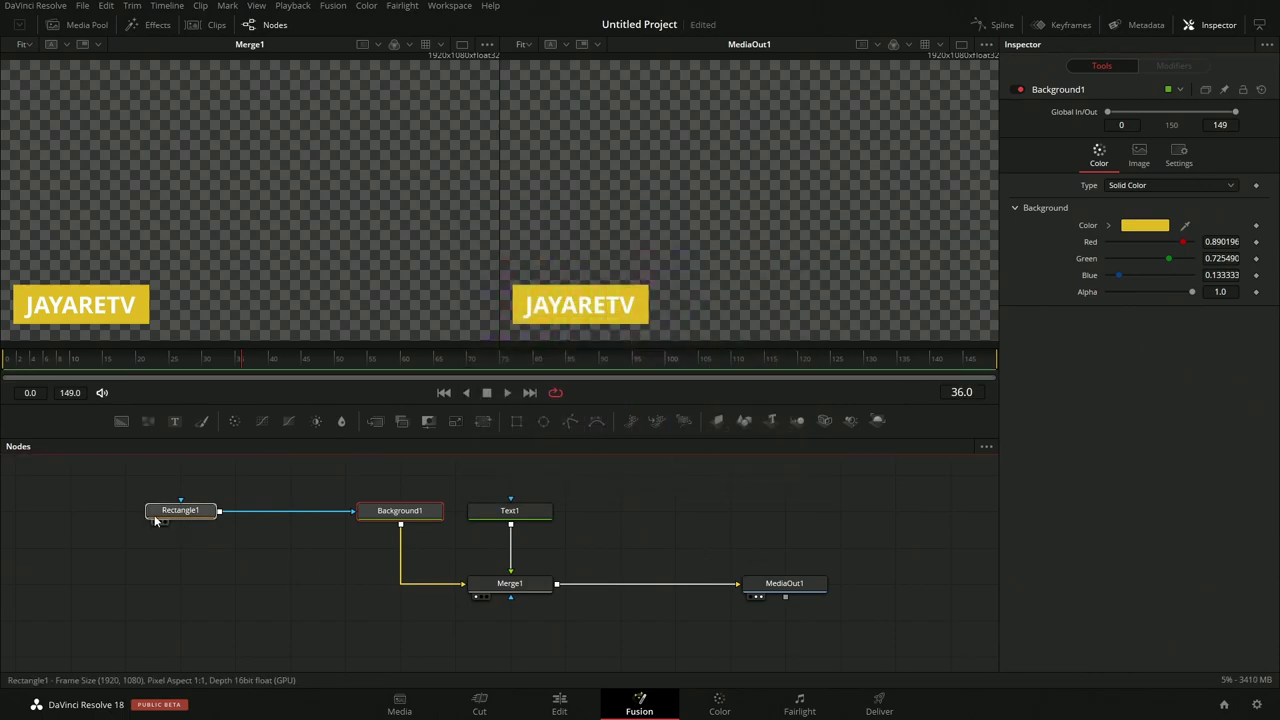
- Move the Rectangle1 node still further from Background1 to leave room for another node between them
drag(162, 514, 107, 514)
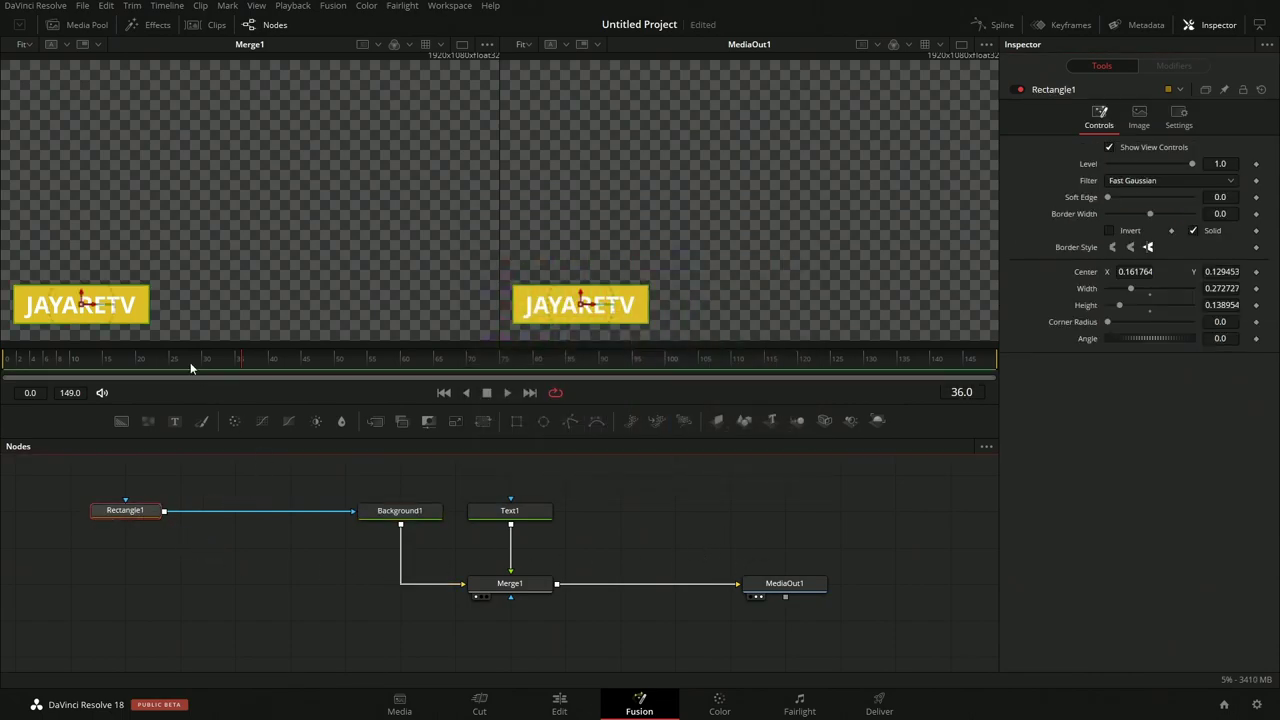
drag(160, 303, 272, 287)
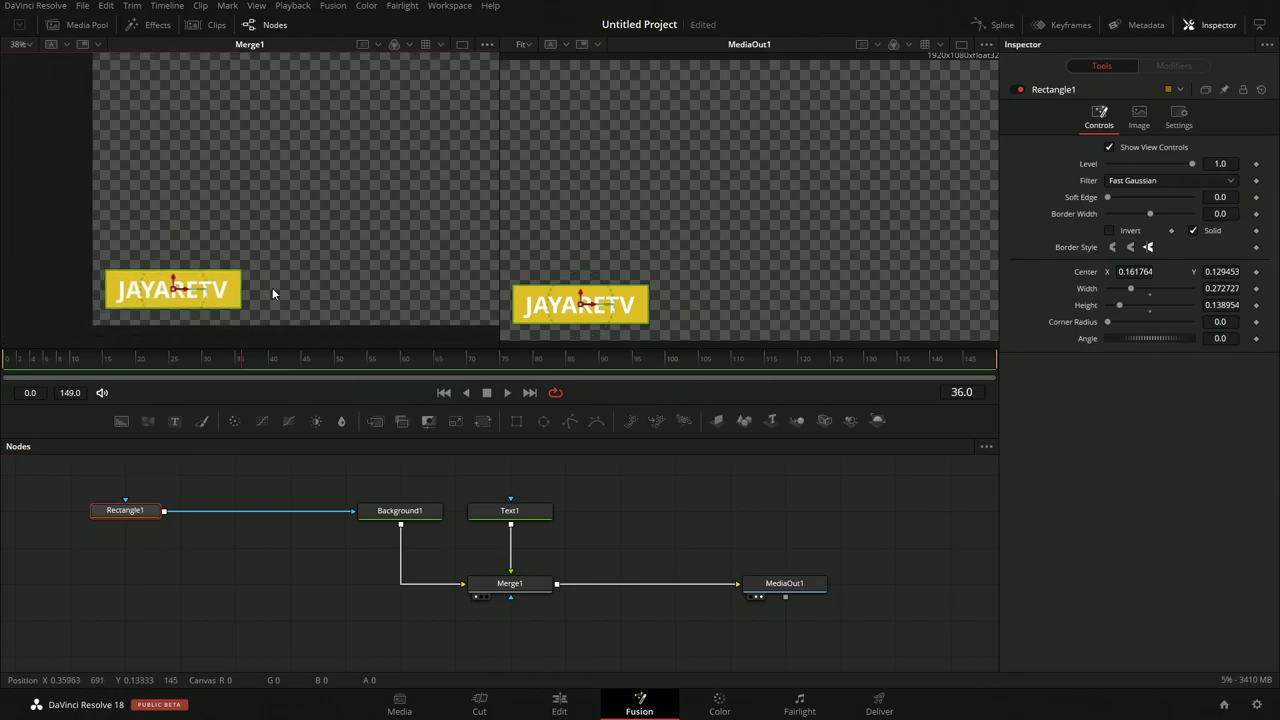
drag(274, 243, 300, 224)
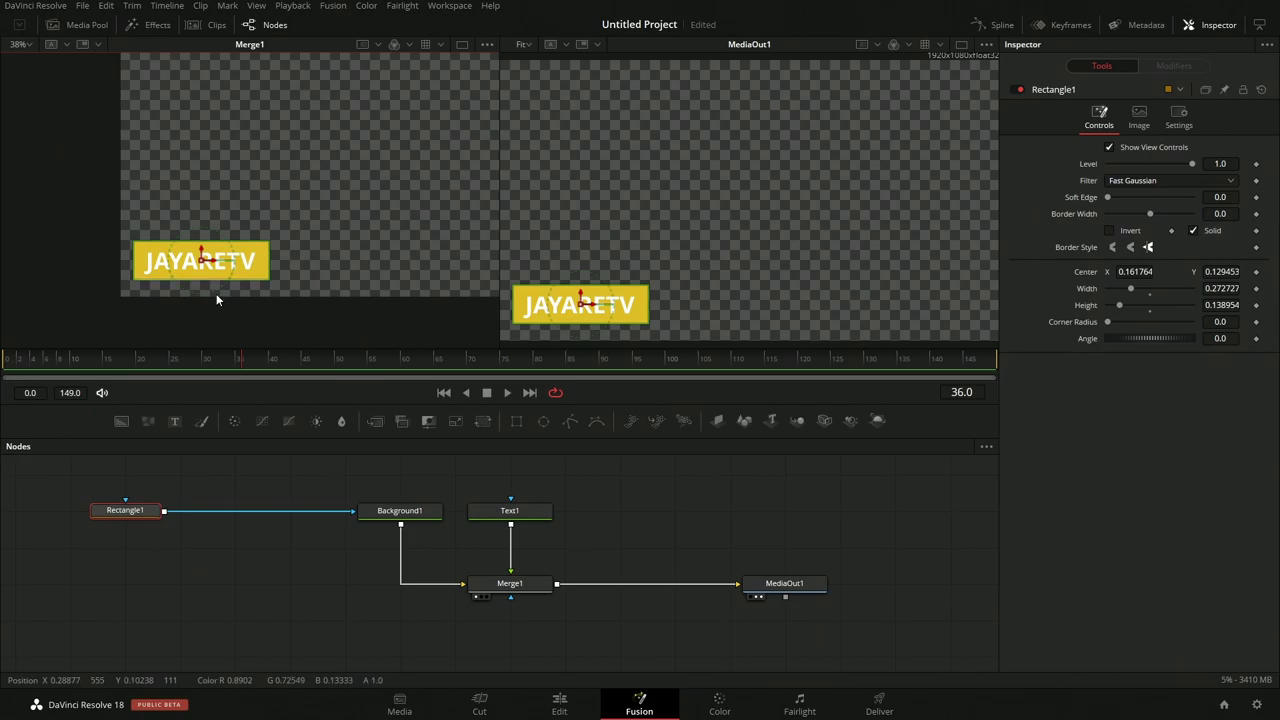
mouse_move(214, 263)
mouse_down()
mouse_move(59, 262)
mouse_move(215, 266)
mouse_up()
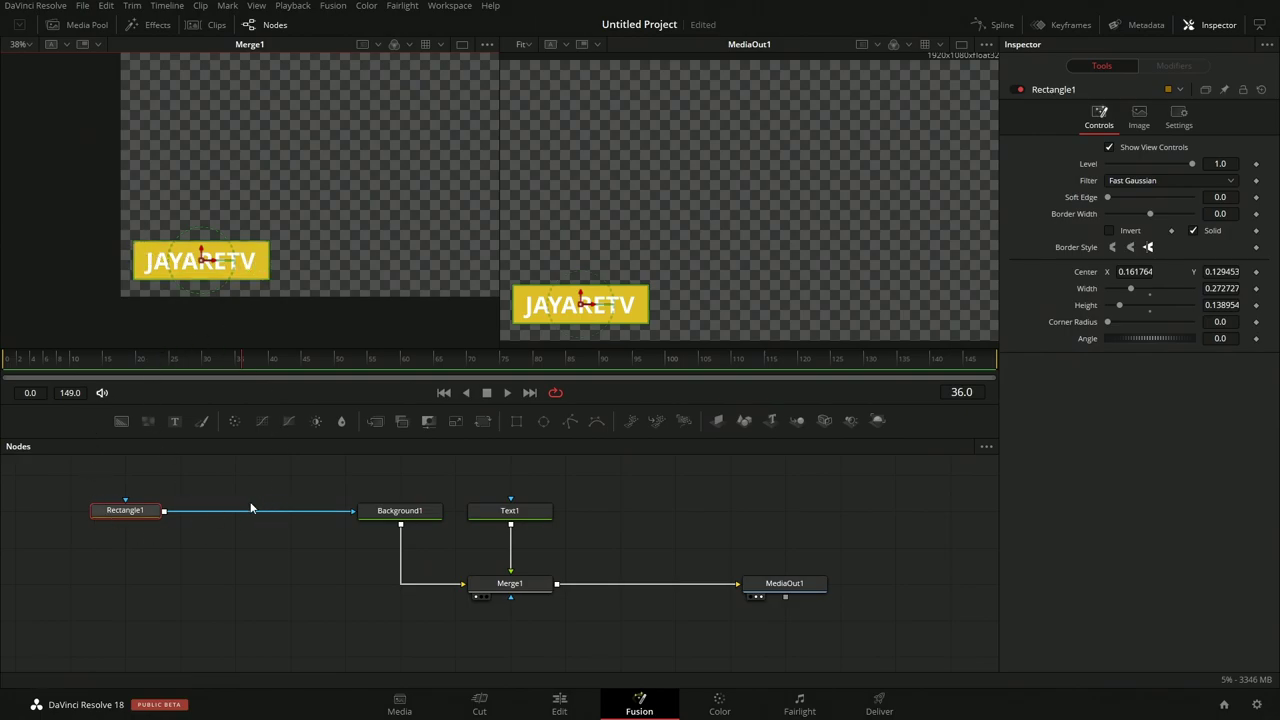
- Copy and paste the Rectangle1 node, and place the duplicate just below the line between Rectangle1 and Background1
click(145, 518)
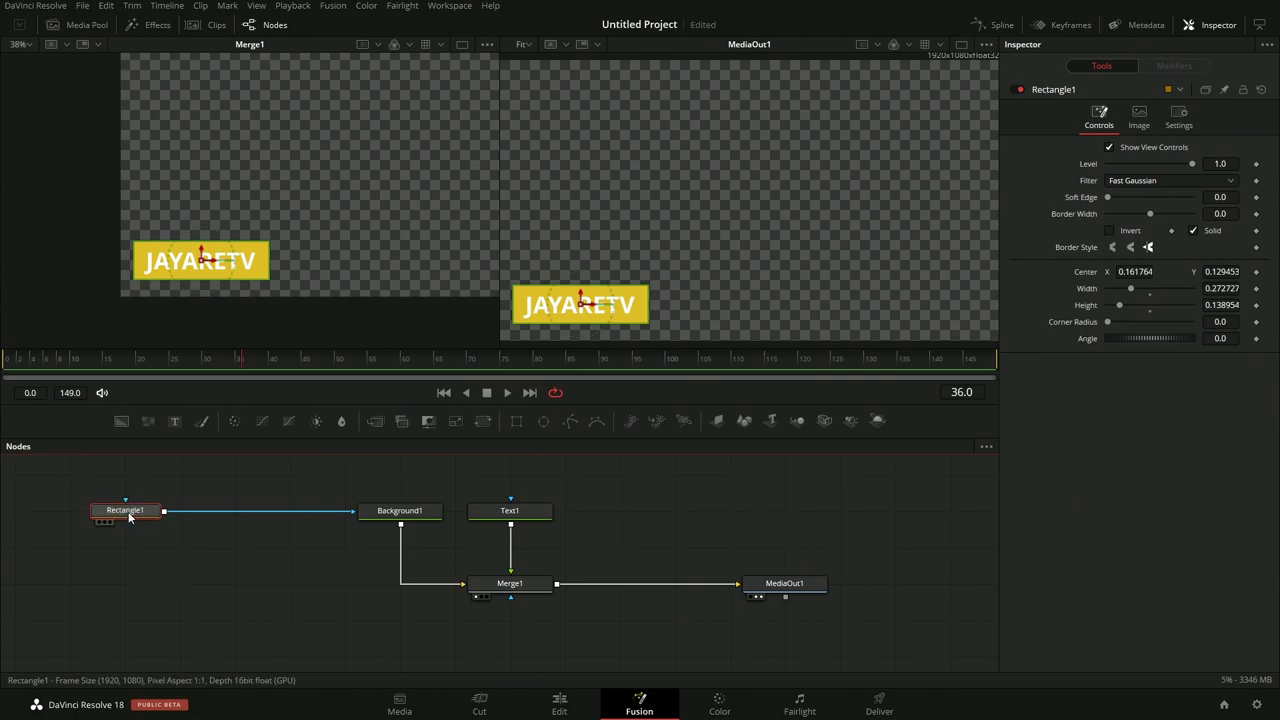
right_click(131, 512)
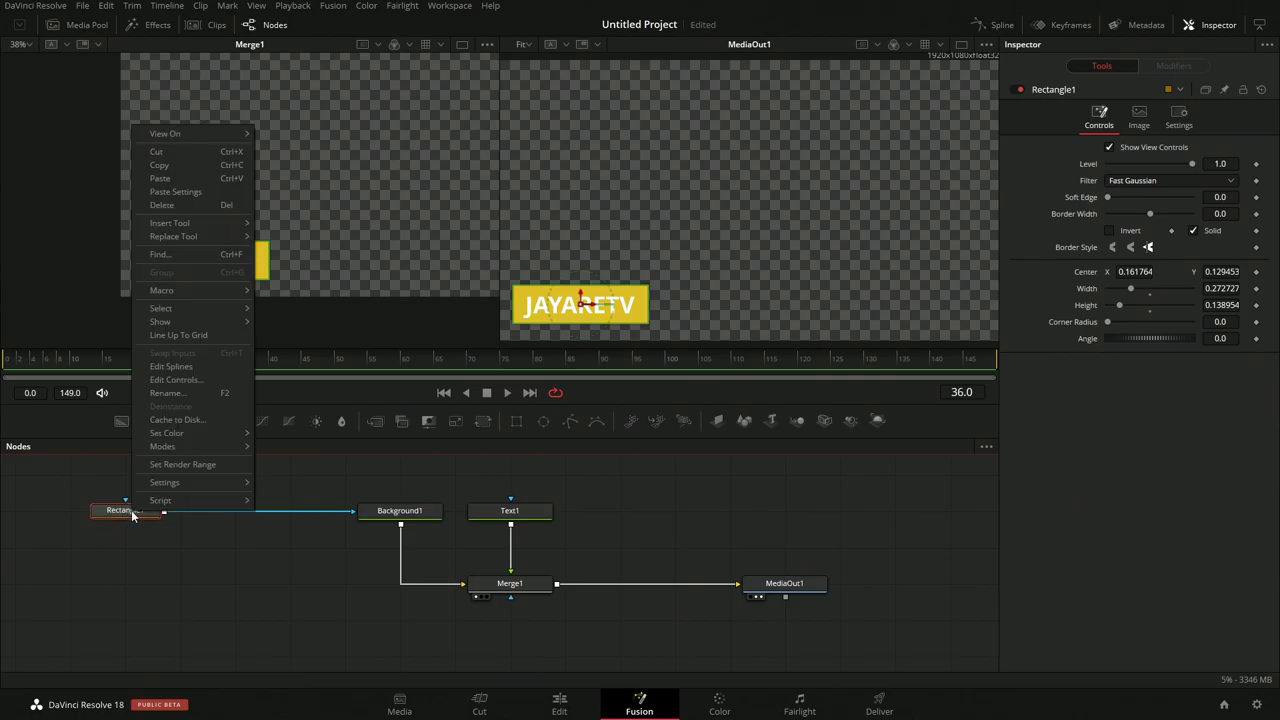
click(186, 165)
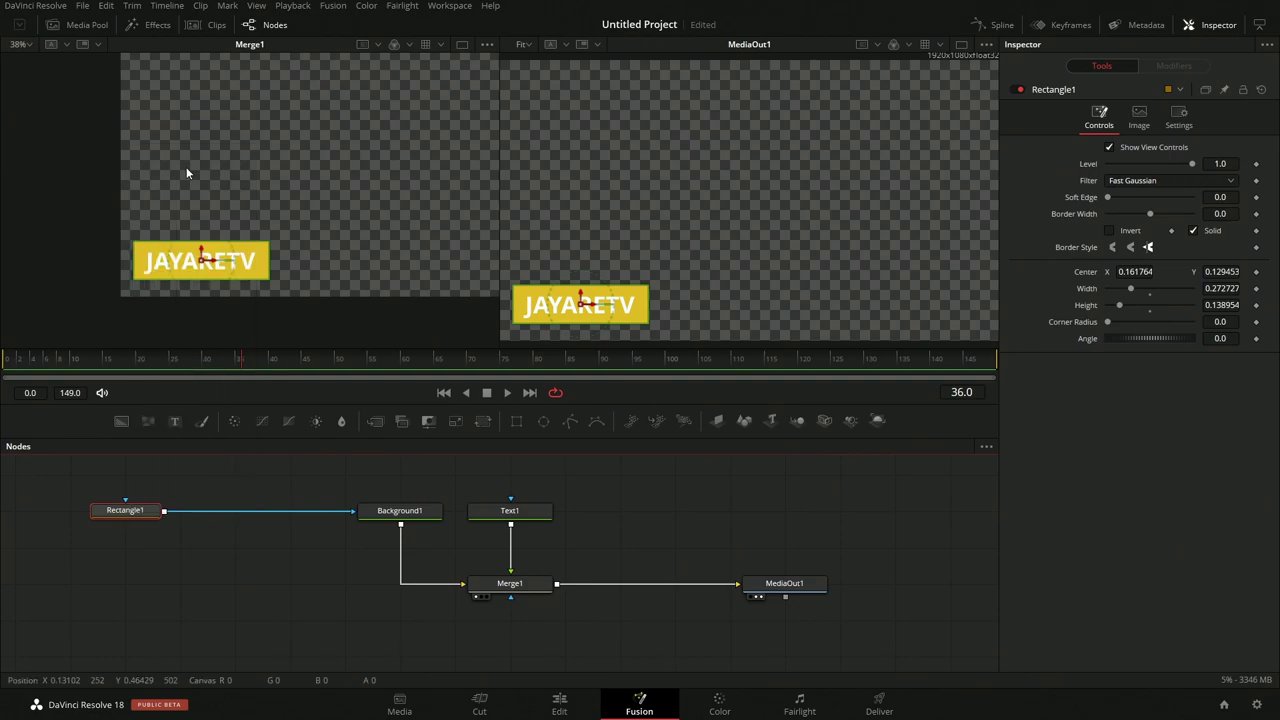
right_click(138, 513)
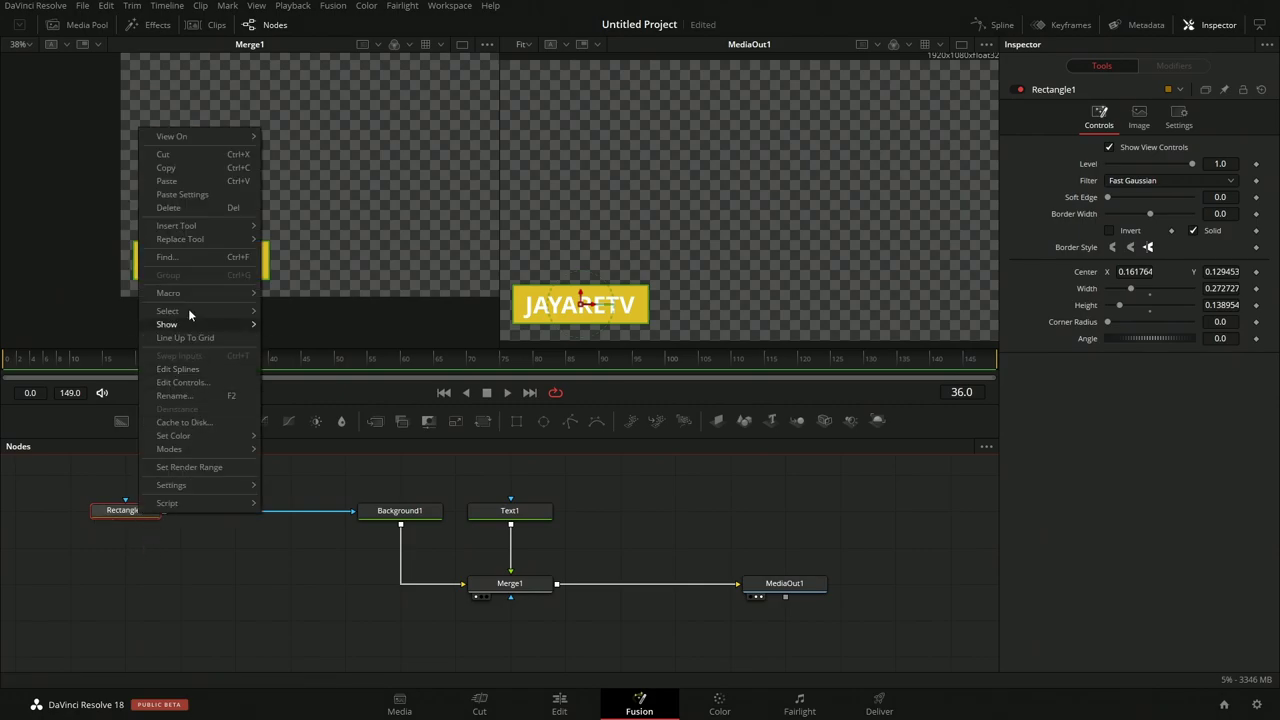
click(193, 182)
drag(145, 510, 243, 556)
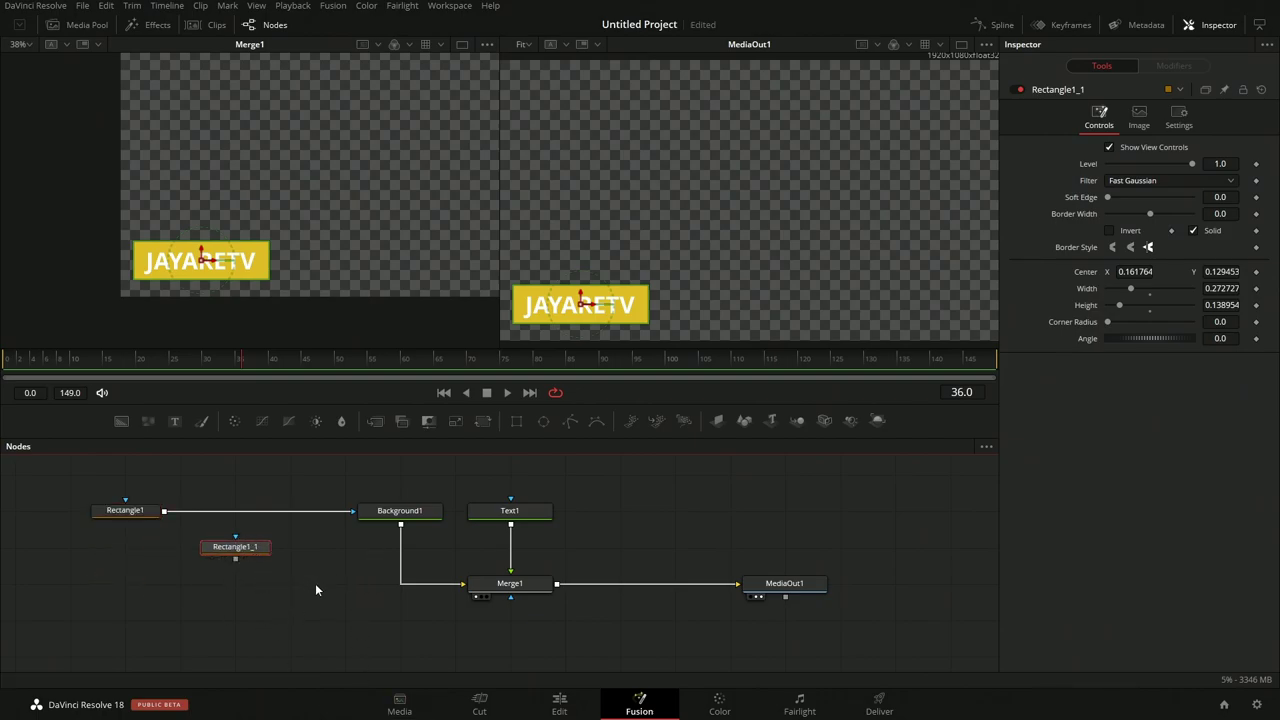
- Connect Rectangle1 into the duplicate rectangle and the duplicate into Background1's mask input, and align the duplicate in the row
click(137, 514)
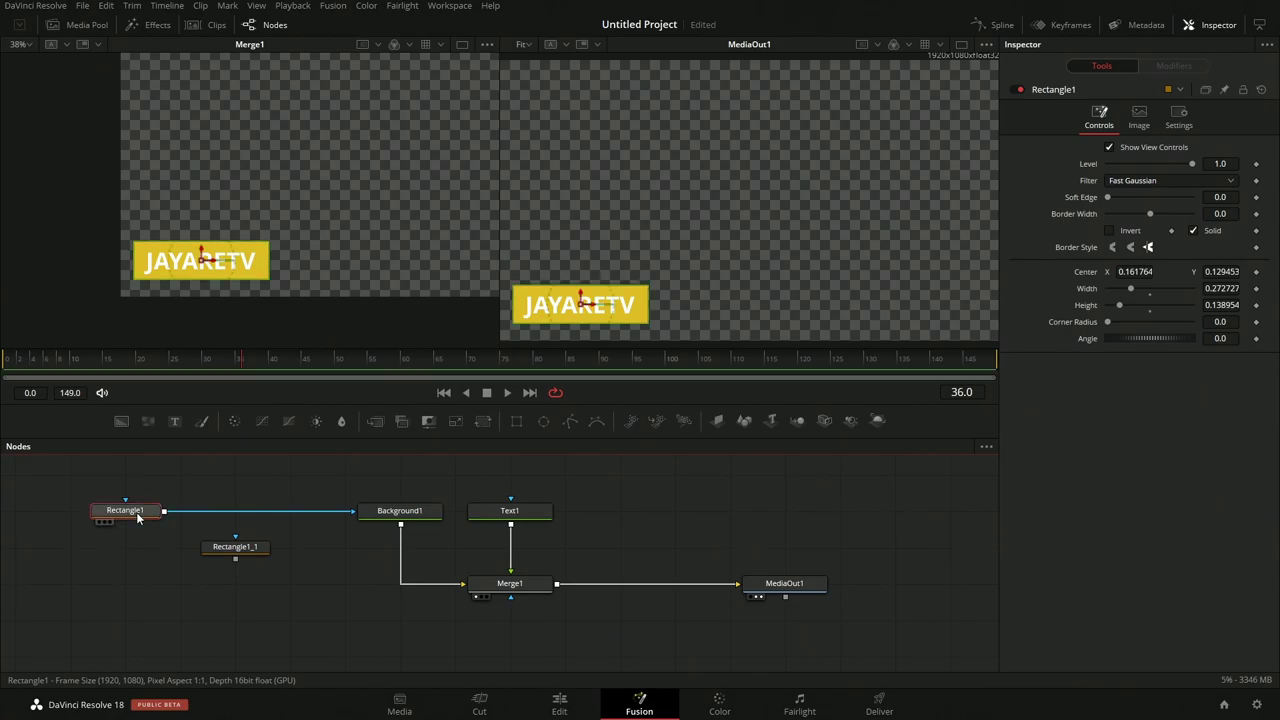
click(253, 556)
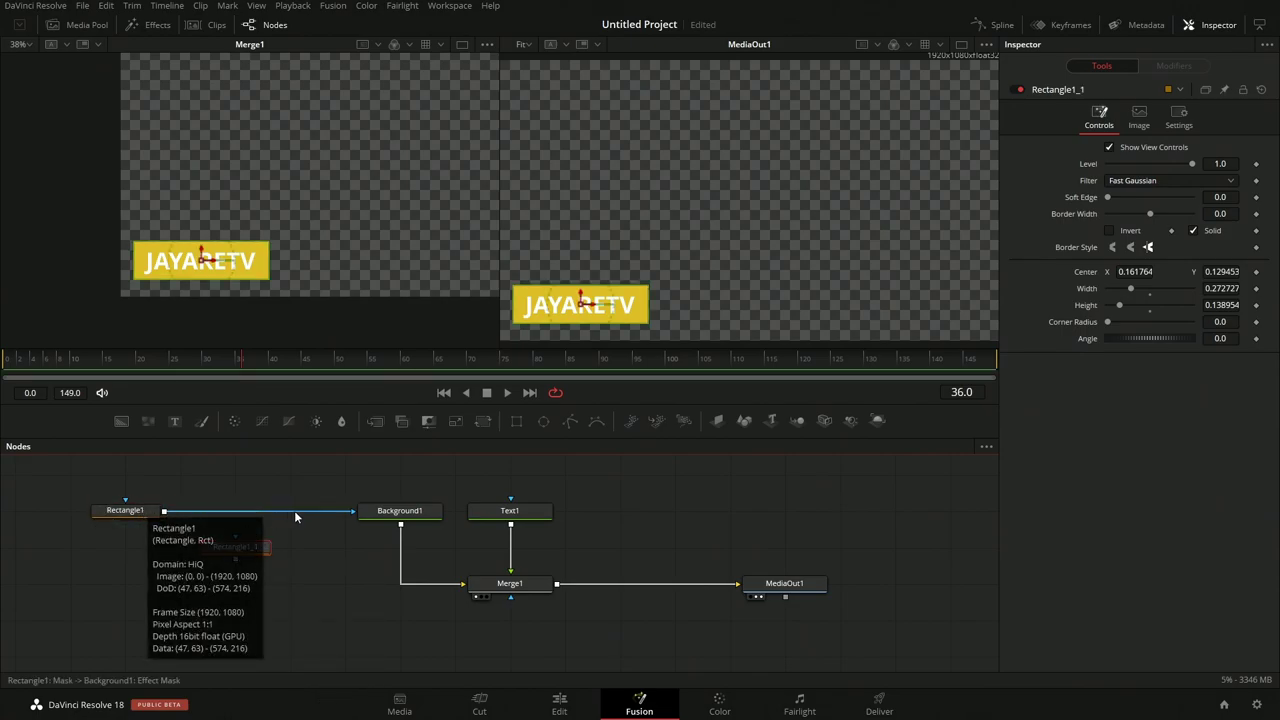
drag(334, 510, 237, 552)
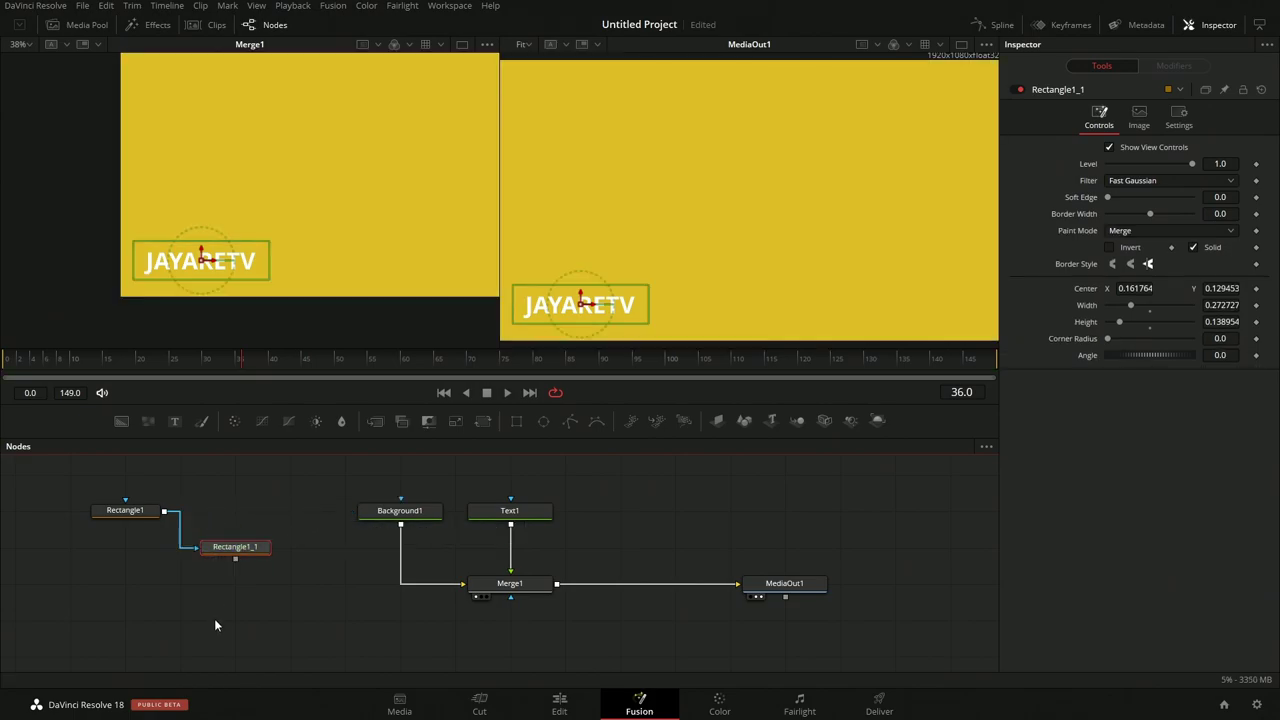
drag(234, 557, 355, 511)
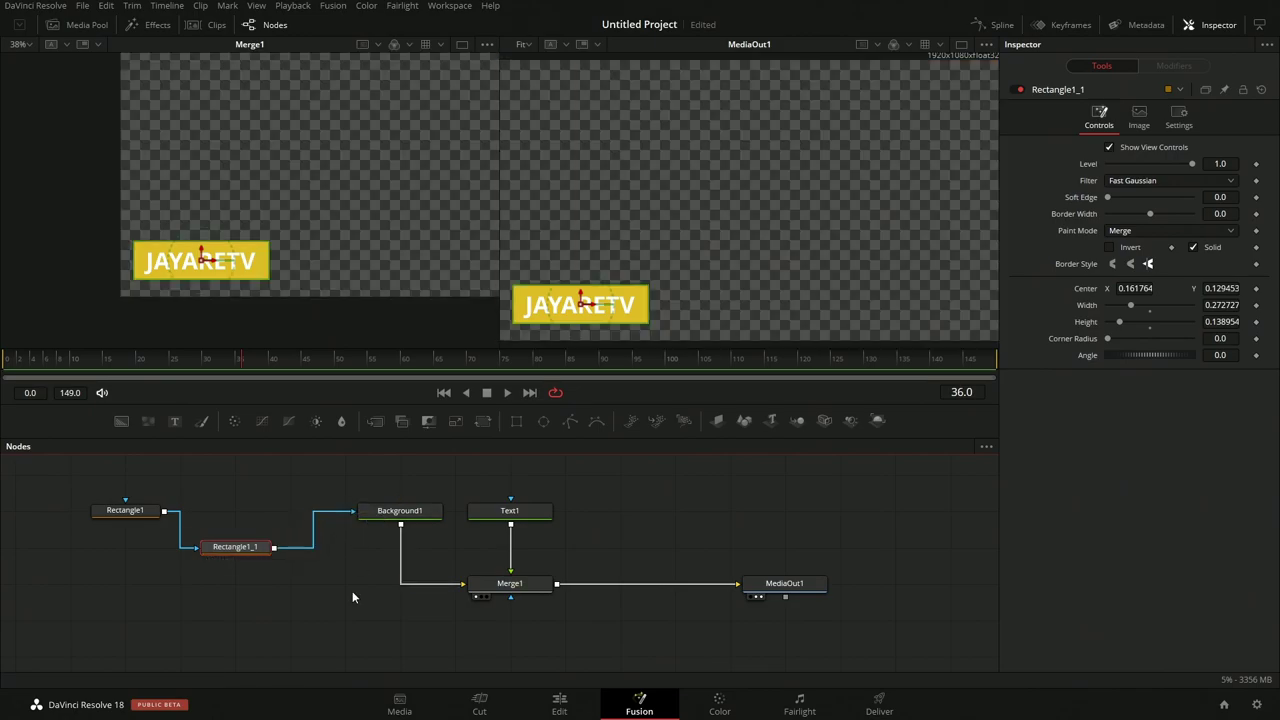
drag(222, 547, 222, 510)
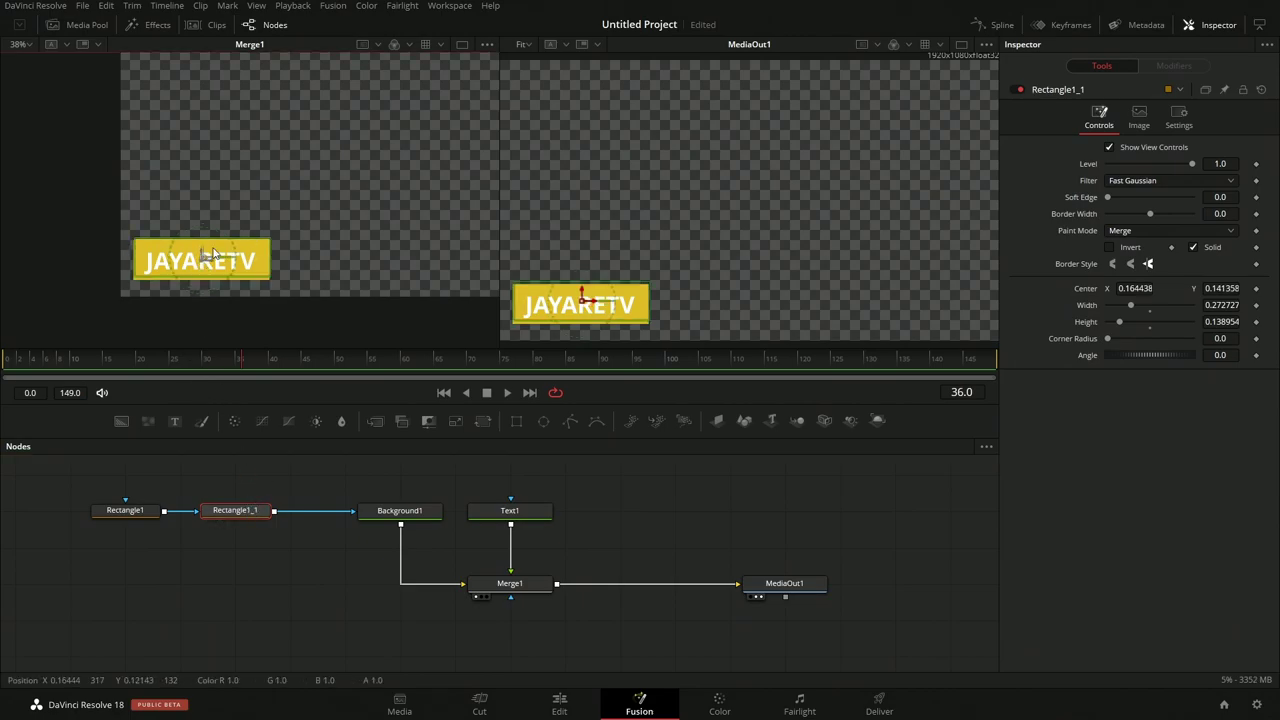
- Try moving the duplicate rectangle mask away from the title to about 0.31, 0.42, and undo the move
drag(193, 270, 269, 190)
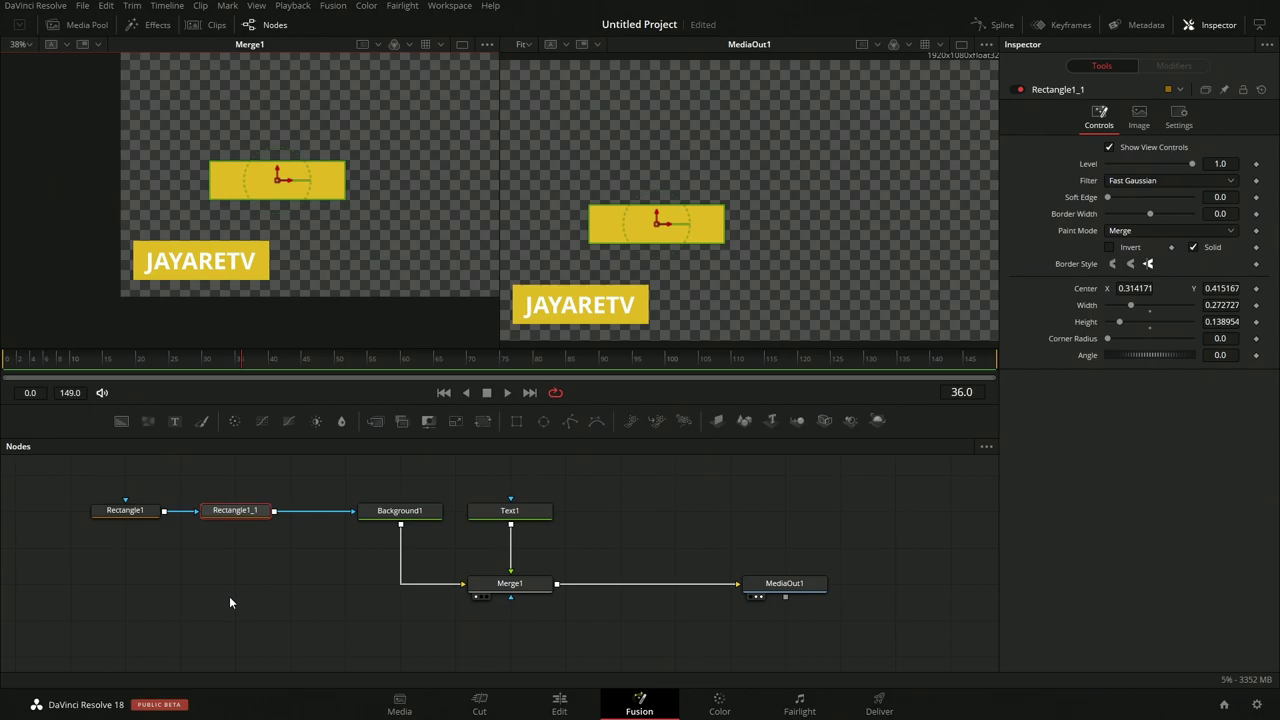
key(ctrl+z)
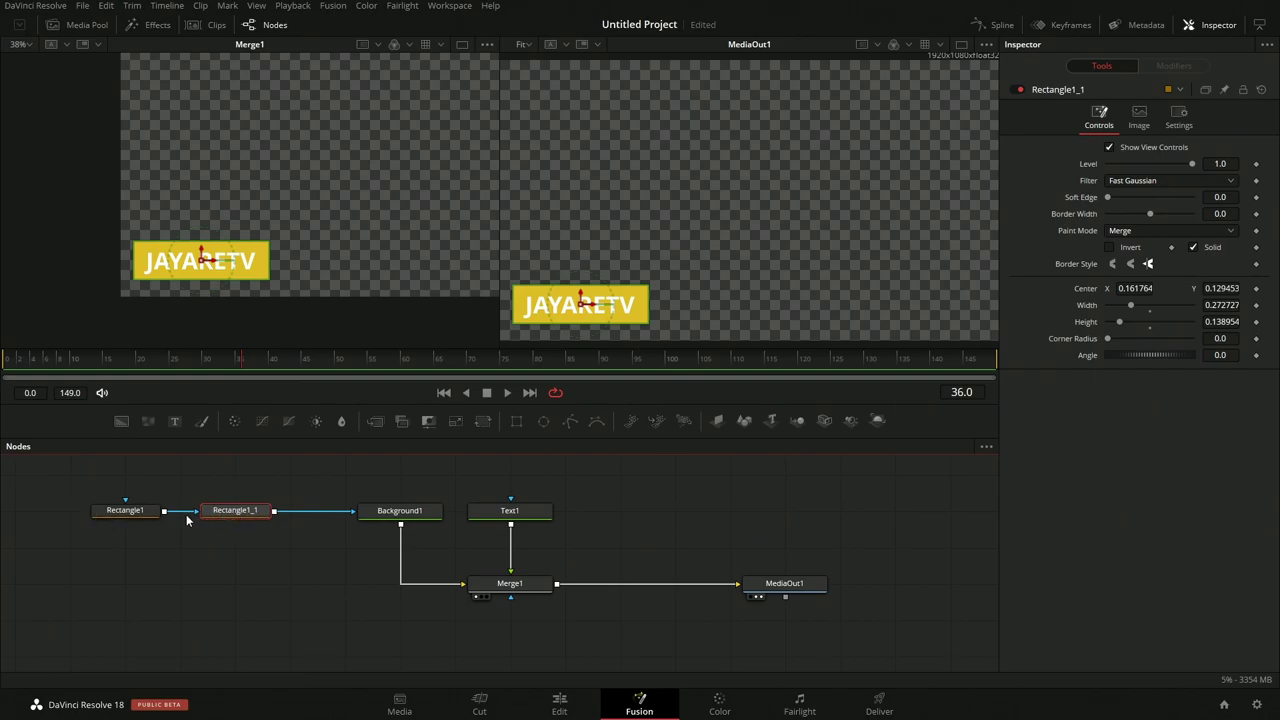
- Disconnect Rectangle1 from the duplicate rectangle node and connect the two again
drag(192, 517, 237, 537)
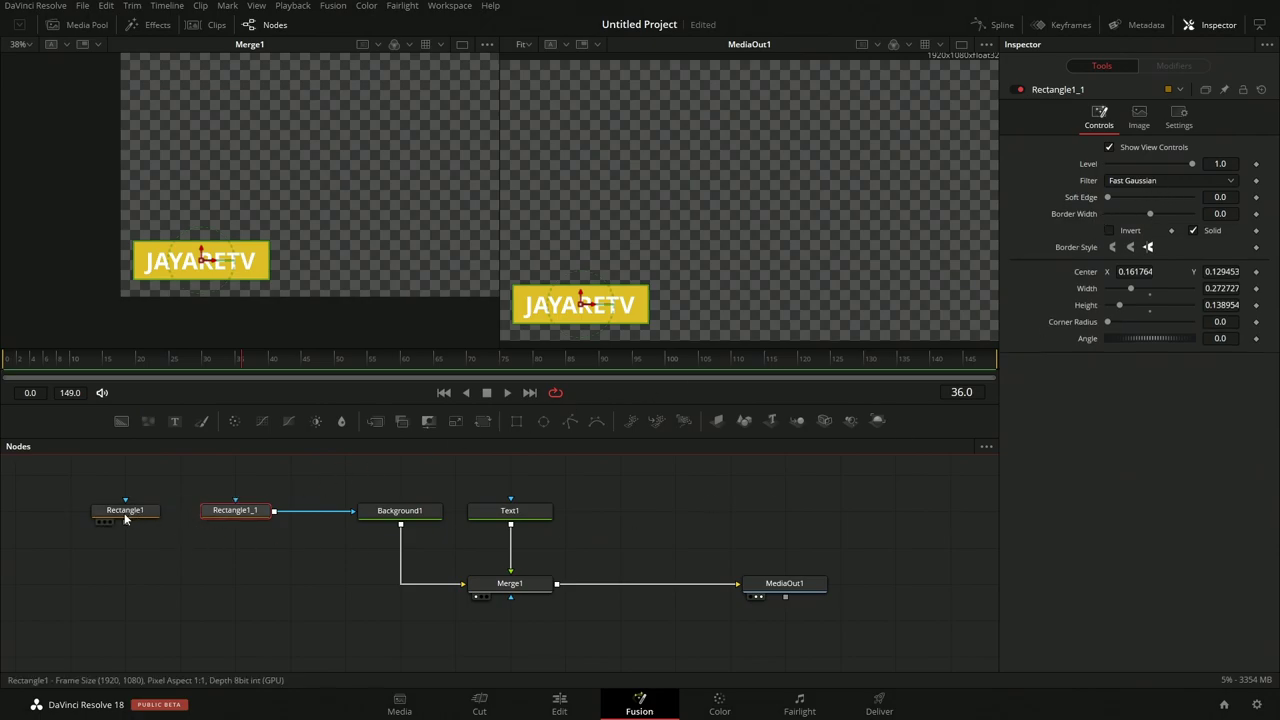
drag(126, 522, 216, 522)
drag(253, 516, 250, 513)
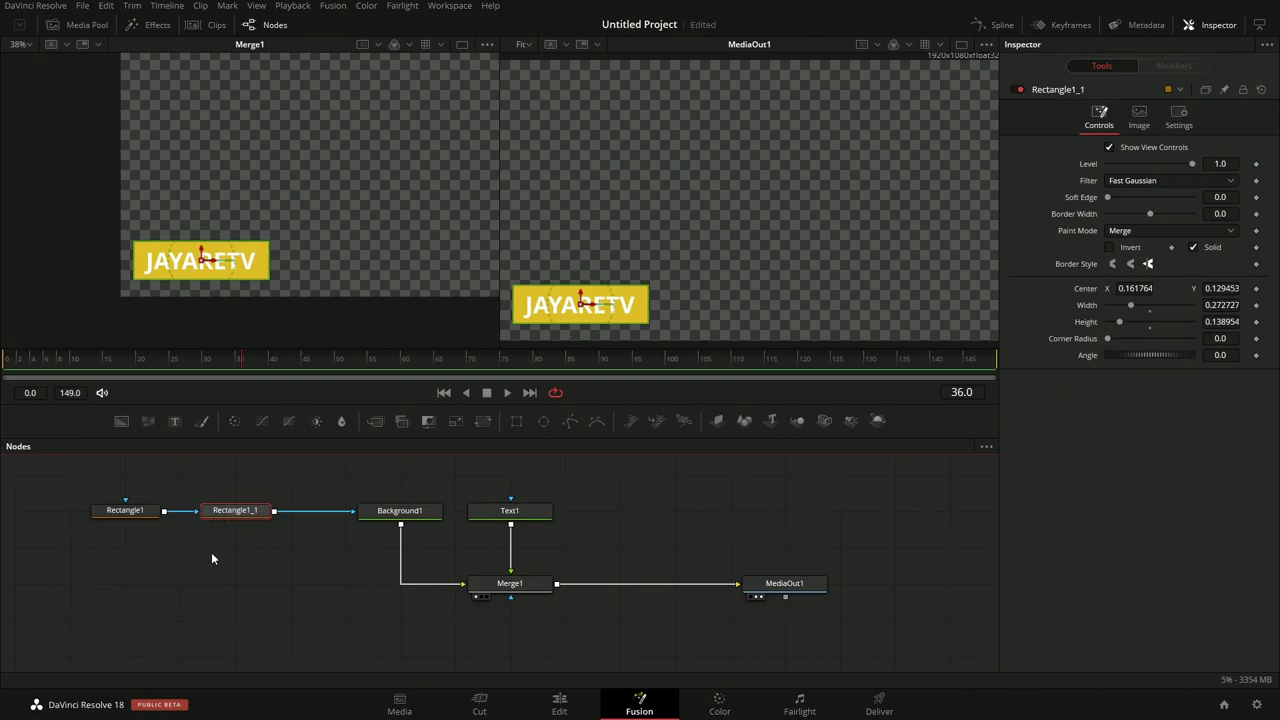
- Set the duplicate rectangle's Paint Mode to Multiply
click(1160, 231)
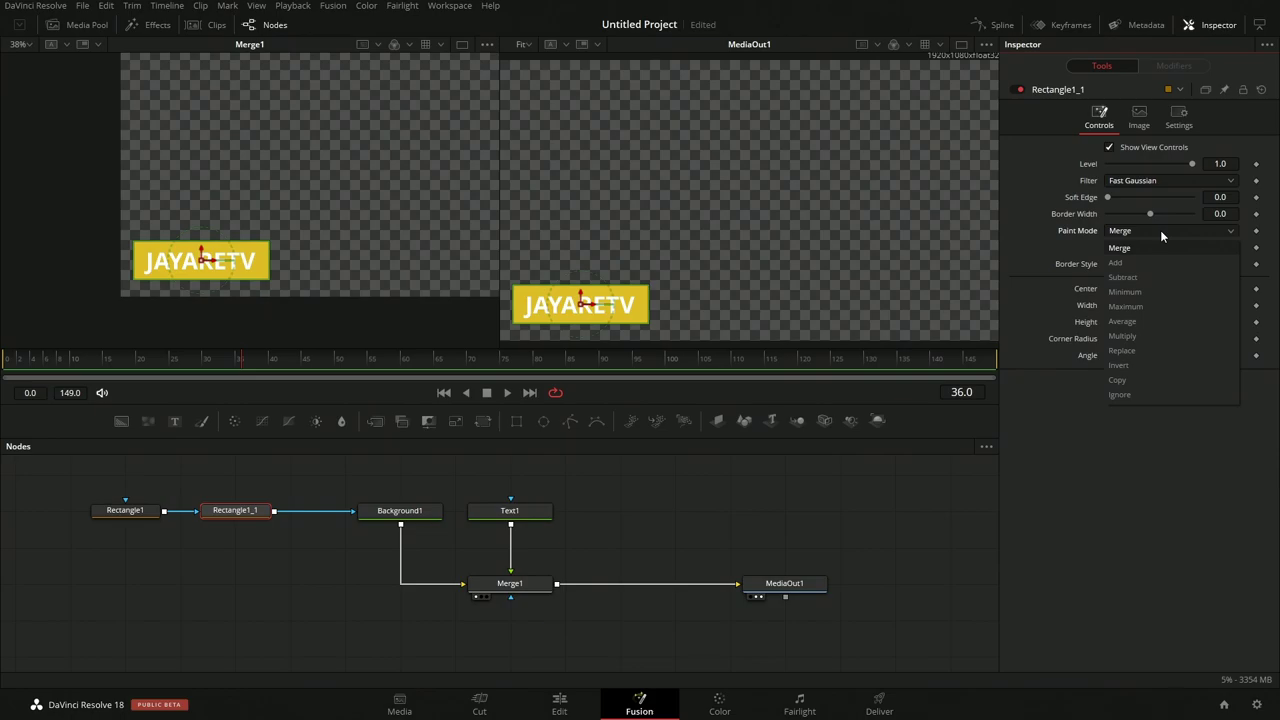
click(1153, 338)
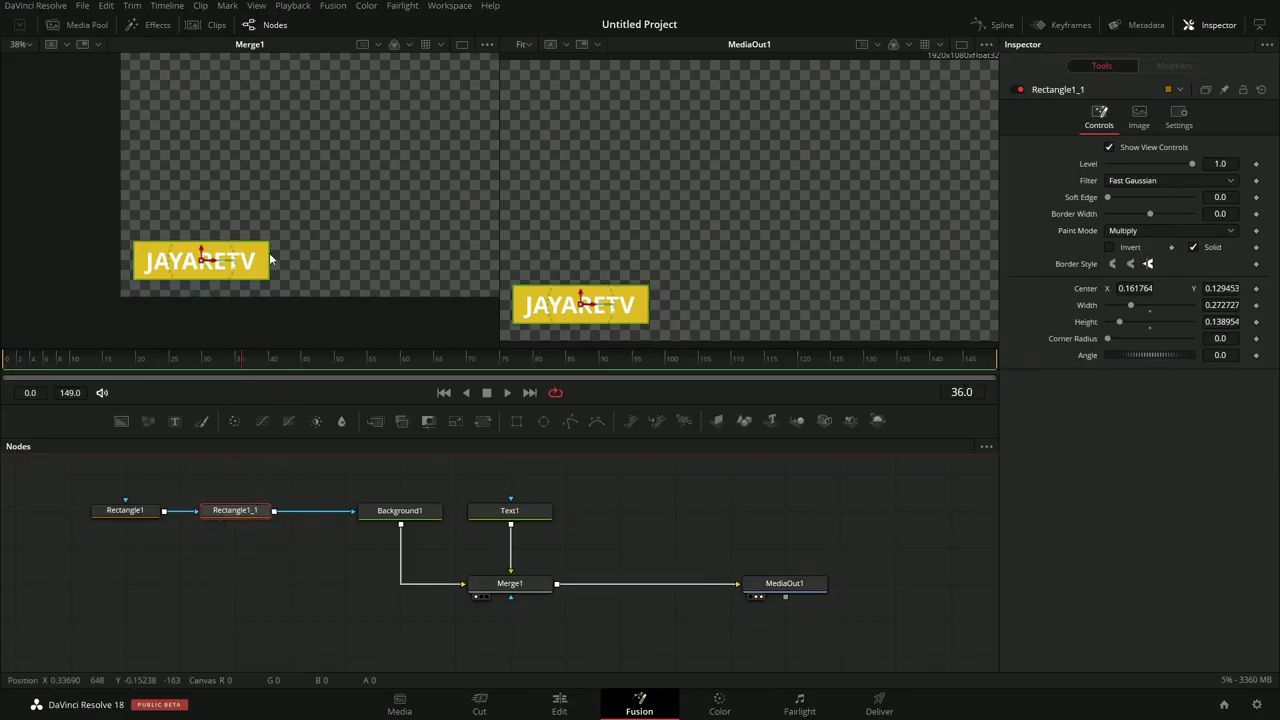
- Test sliding the duplicate mask horizontally past both ends of the title box, and restore its centre to 0.161764, 0.129453
drag(216, 265, 70, 265)
click(128, 512)
click(228, 512)
click(122, 512)
click(226, 512)
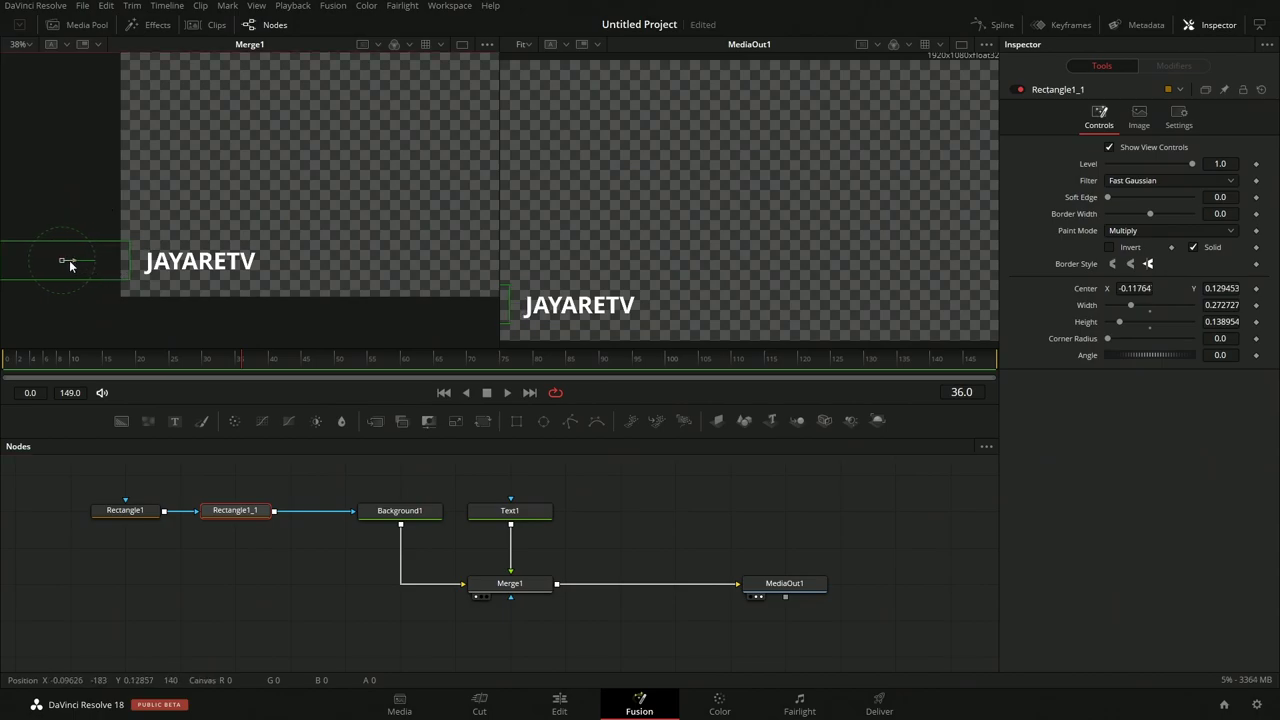
drag(85, 264, 308, 265)
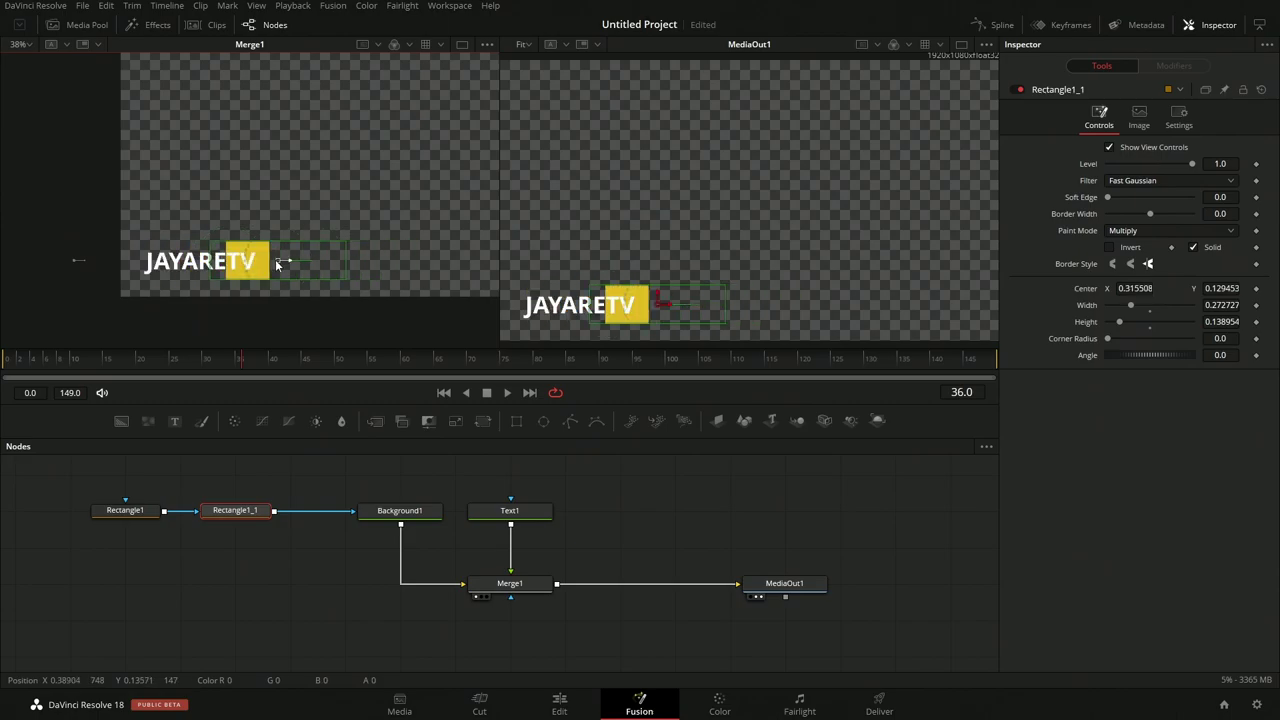
key(ctrl+z)
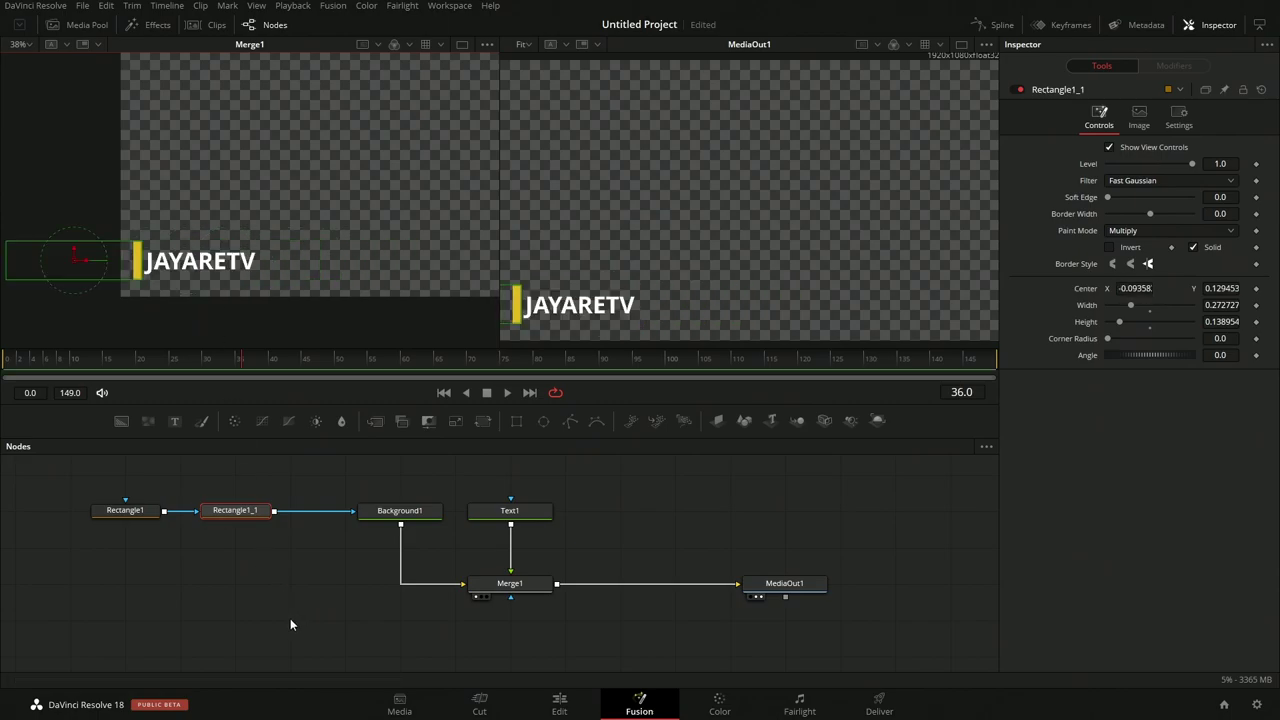
key(ctrl+shift+z)
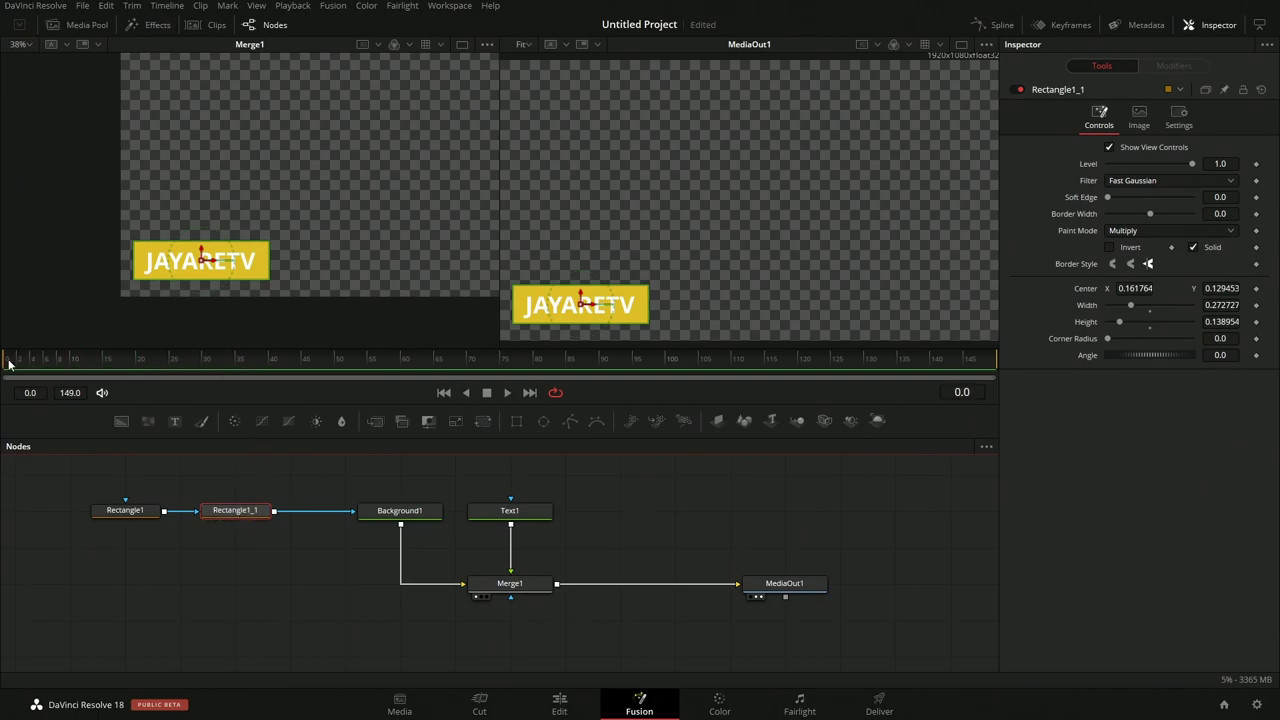
- Add keyframes for the duplicate rectangle's centre at frames 1 and 15, both at 0.161764, 0.129453
click(980, 394)
text(1.0)
key(Return)
click(1257, 289)
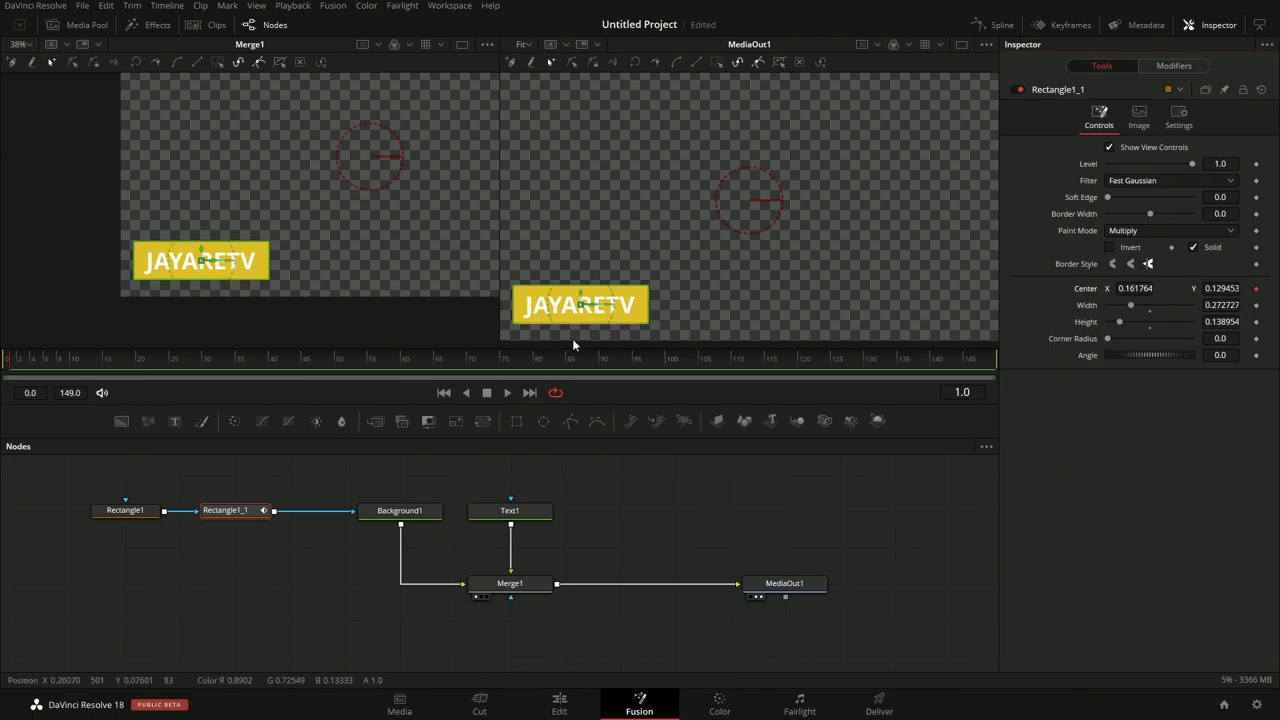
click(977, 393)
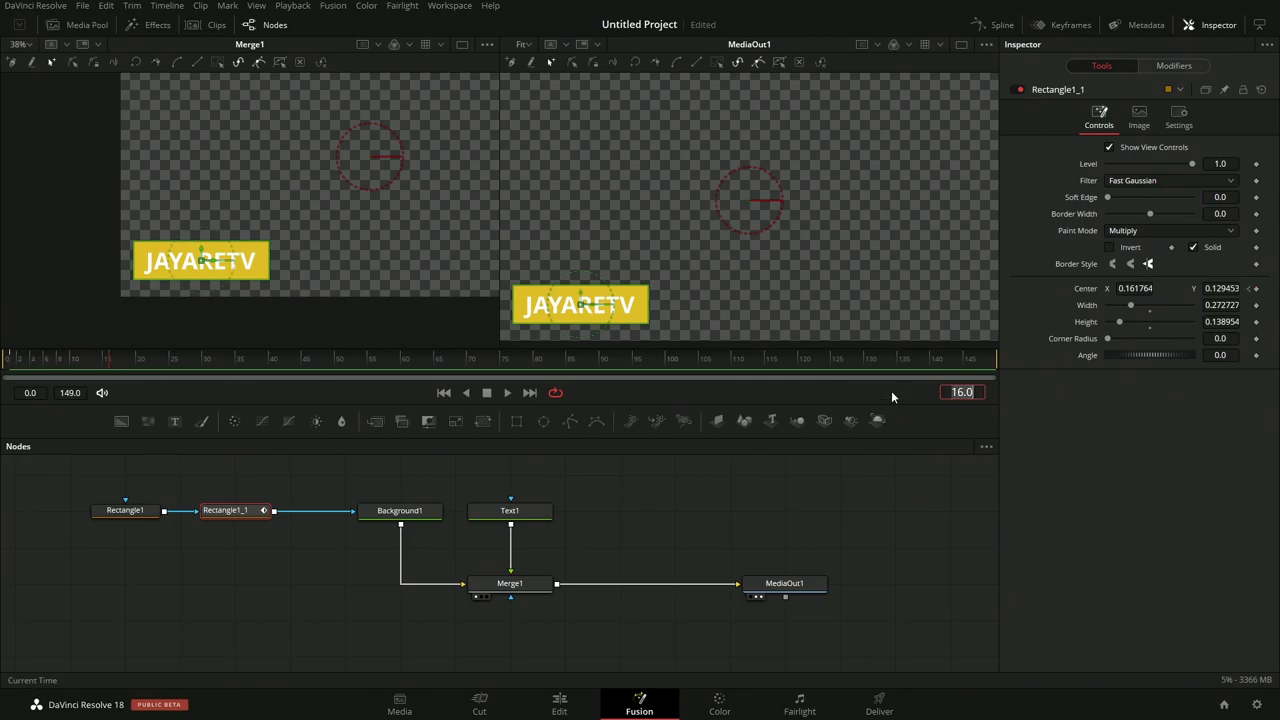
key(Left)
click(1256, 289)
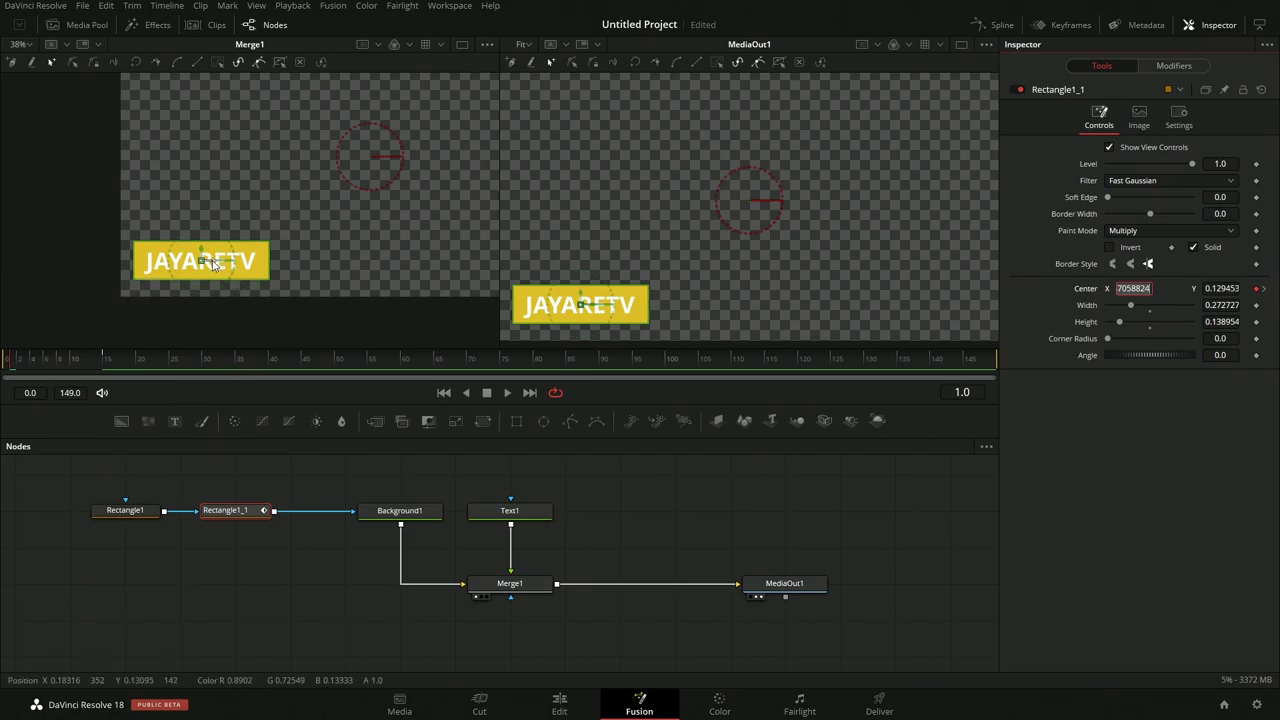
- At frame 1, move the duplicate mask off the left of the image to X about -0.171, and play back the reveal
drag(212, 262, 46, 263)
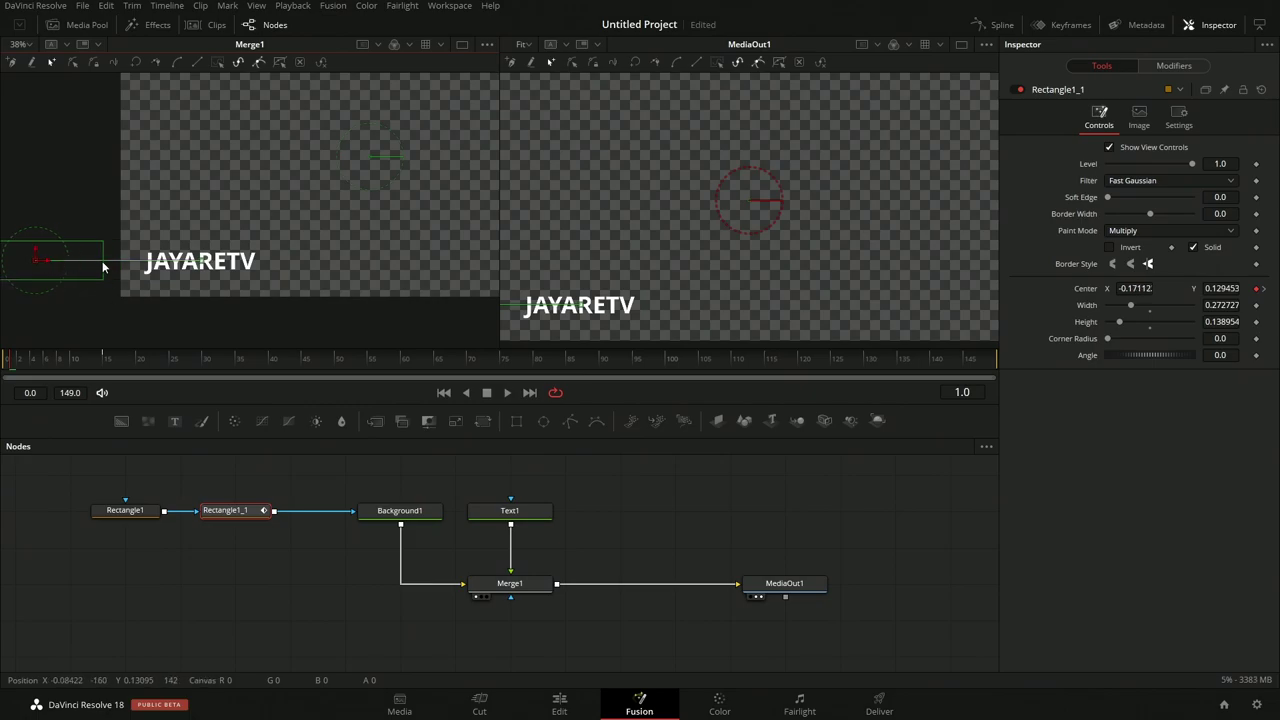
mouse_move(15, 370)
mouse_down()
mouse_move(109, 366)
mouse_move(28, 366)
mouse_up()
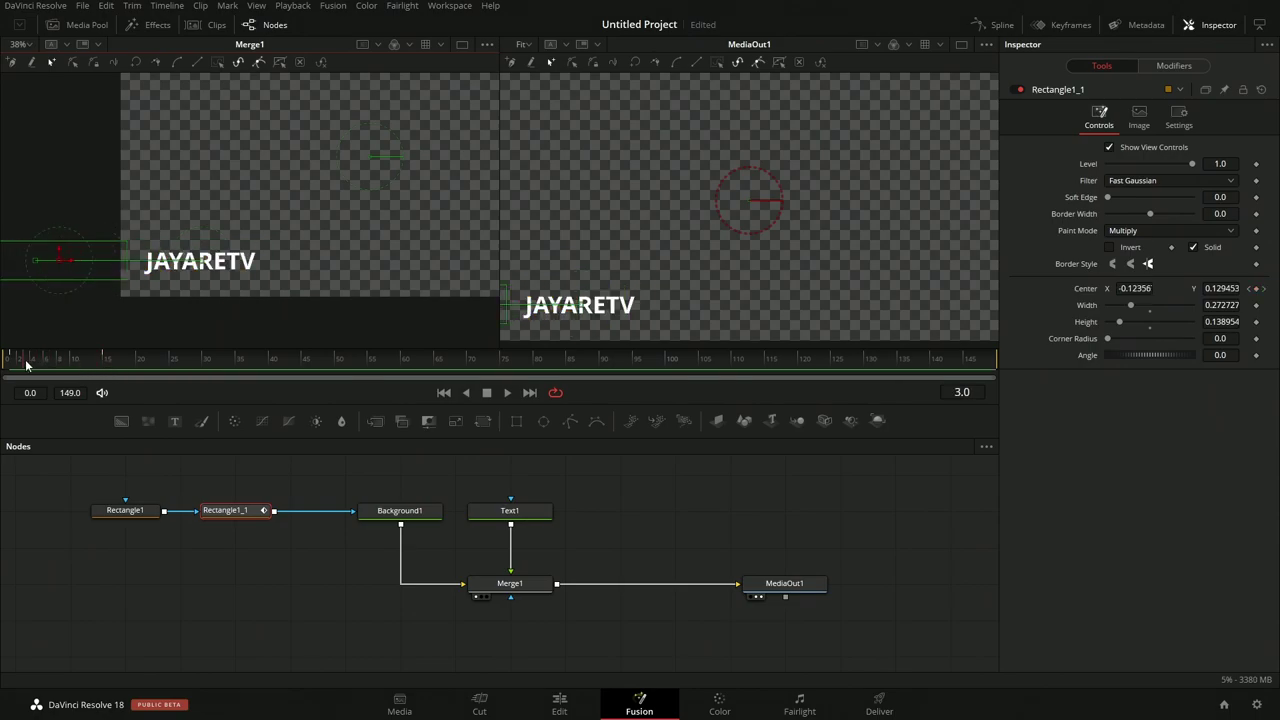
key(space)
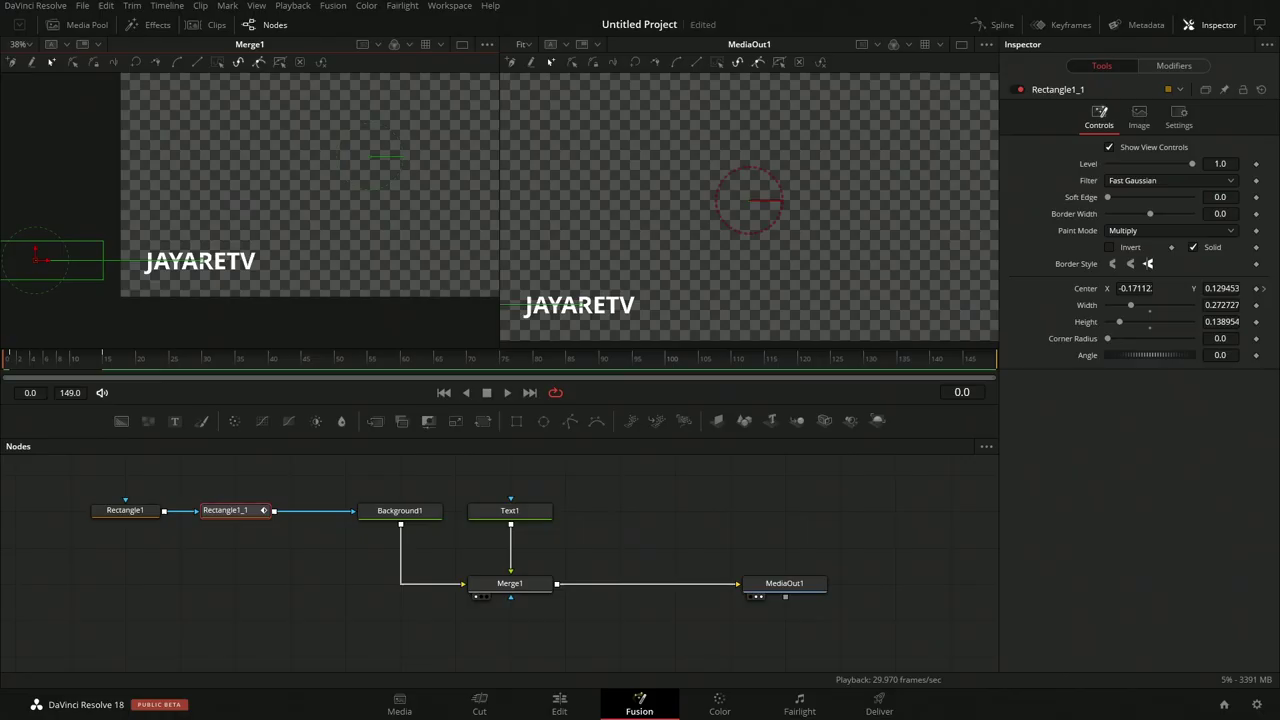
- Try sliding the unmasked title text left past the edge of its background area
click(532, 510)
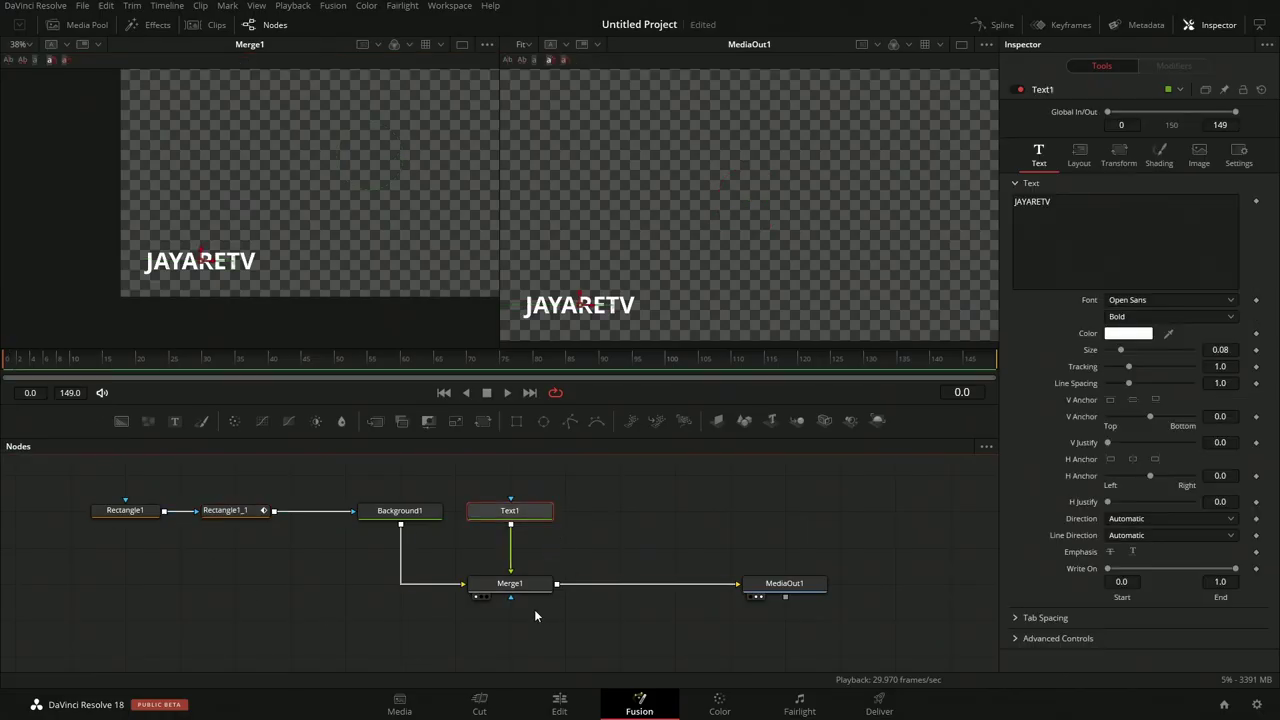
drag(626, 306, 573, 310)
scroll(640, 570, up, 3)
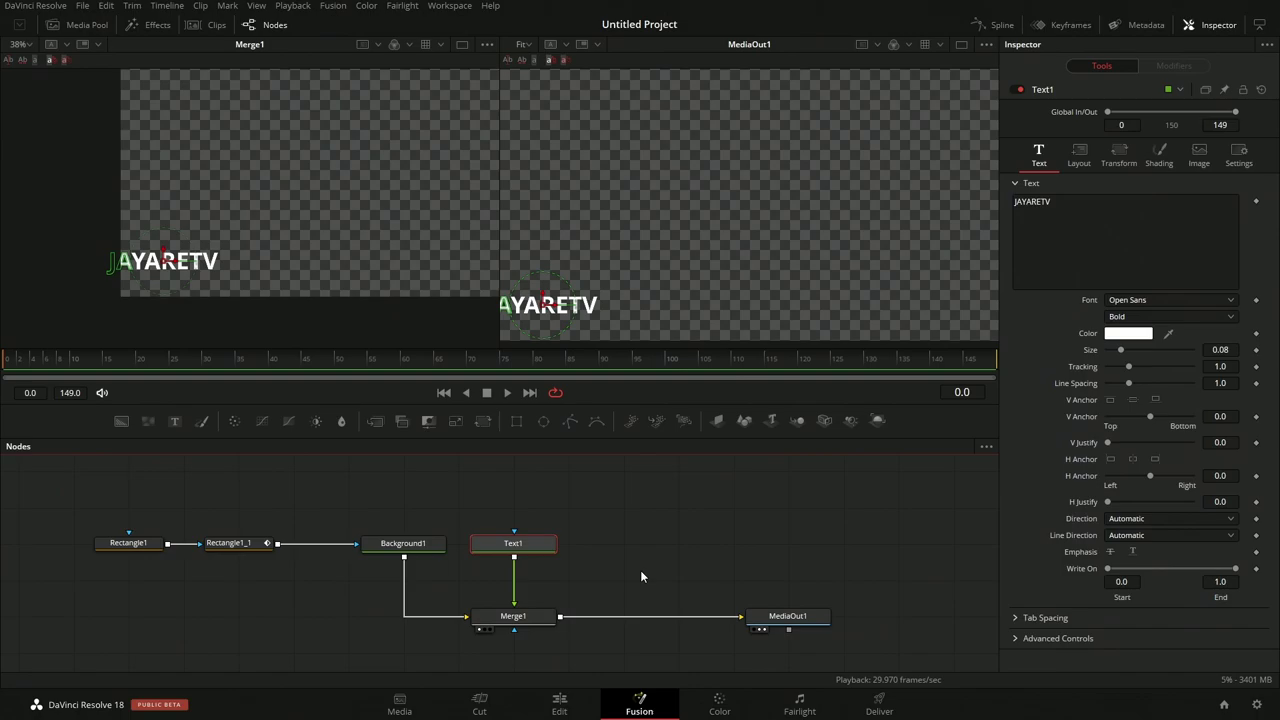
scroll(597, 582, up, 2)
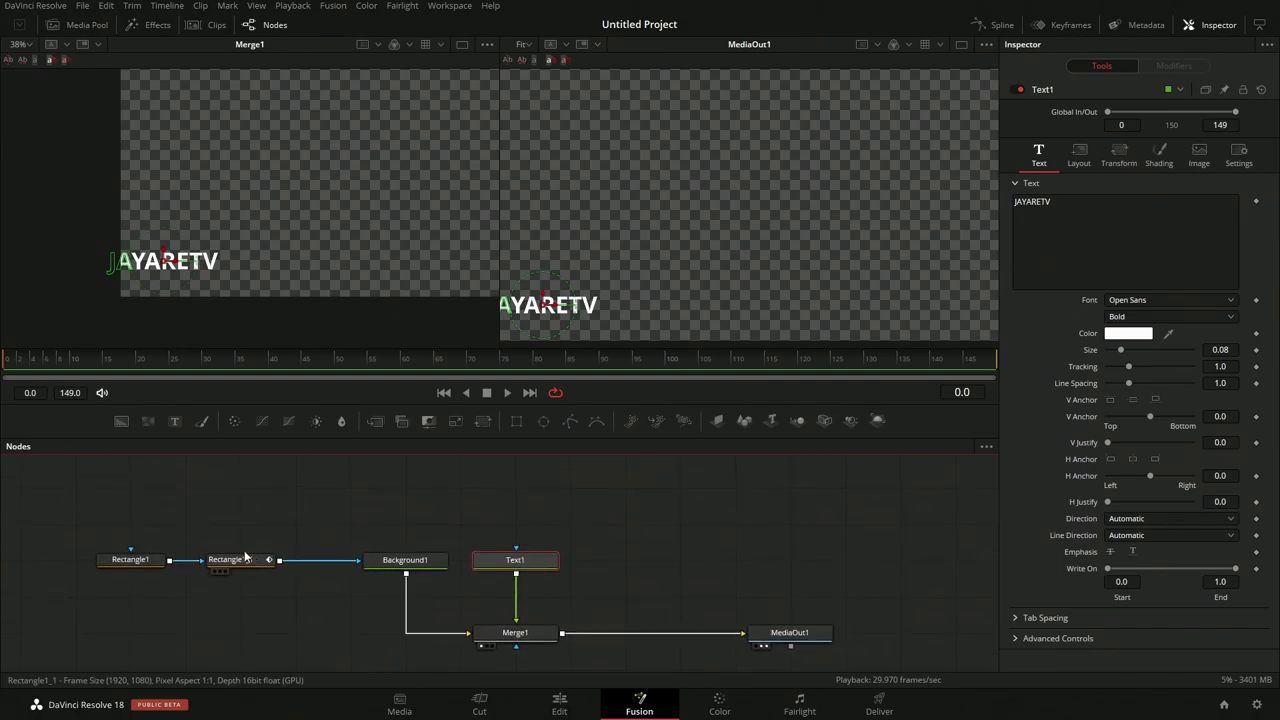
click(250, 517)
click(504, 566)
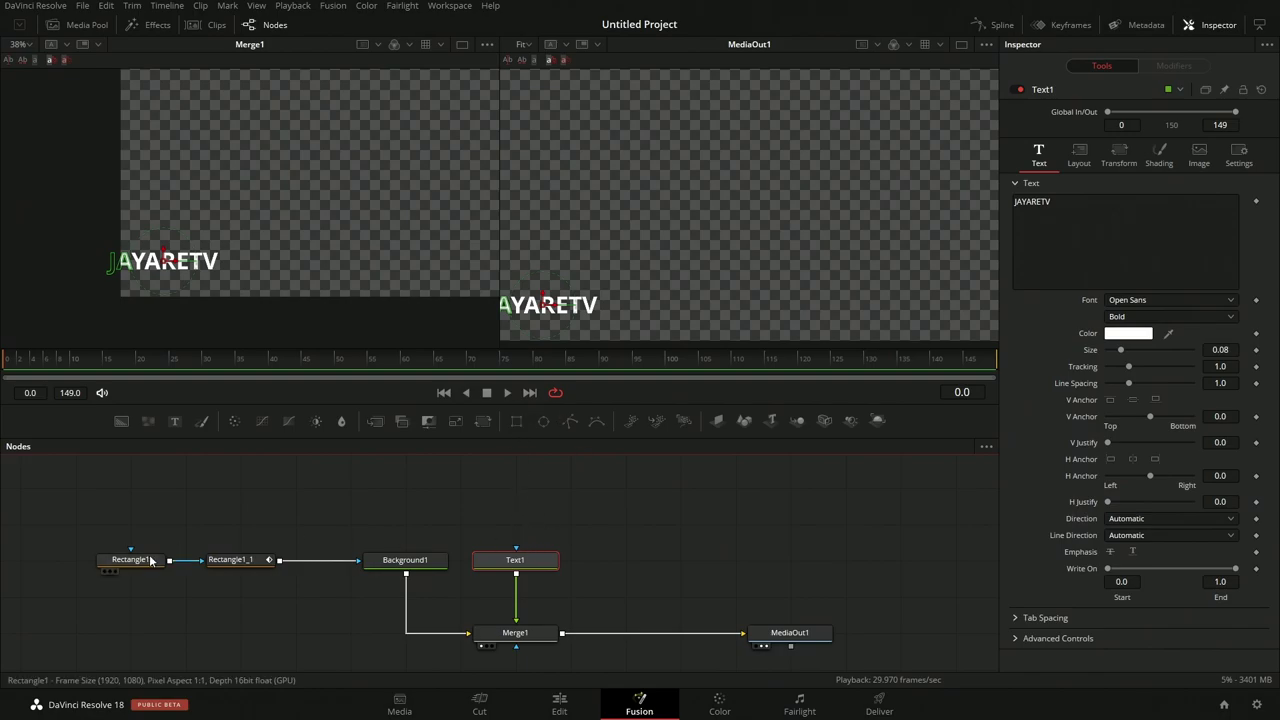
- Place Rectangle1 above the duplicate rectangle node, connect it to Text1 as a mask too, and align Text1 with it
click(135, 561)
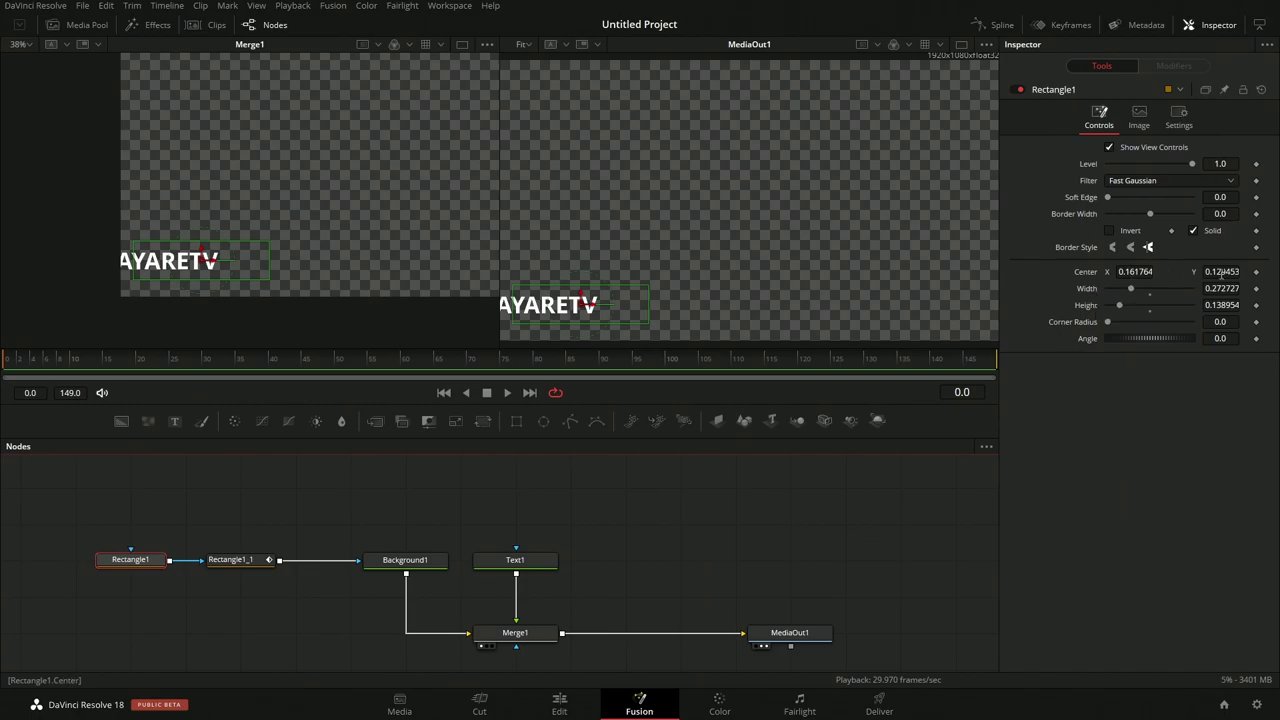
drag(130, 559, 240, 486)
click(323, 516)
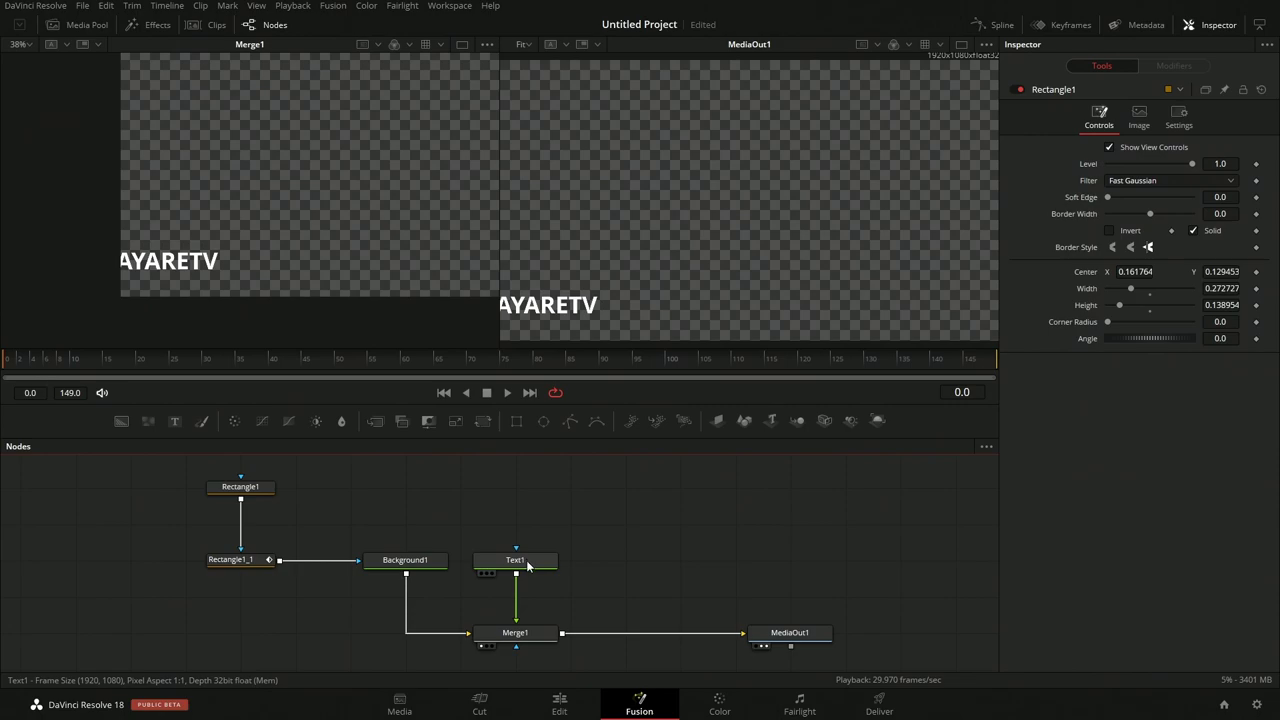
drag(241, 499, 380, 508)
drag(496, 537, 518, 501)
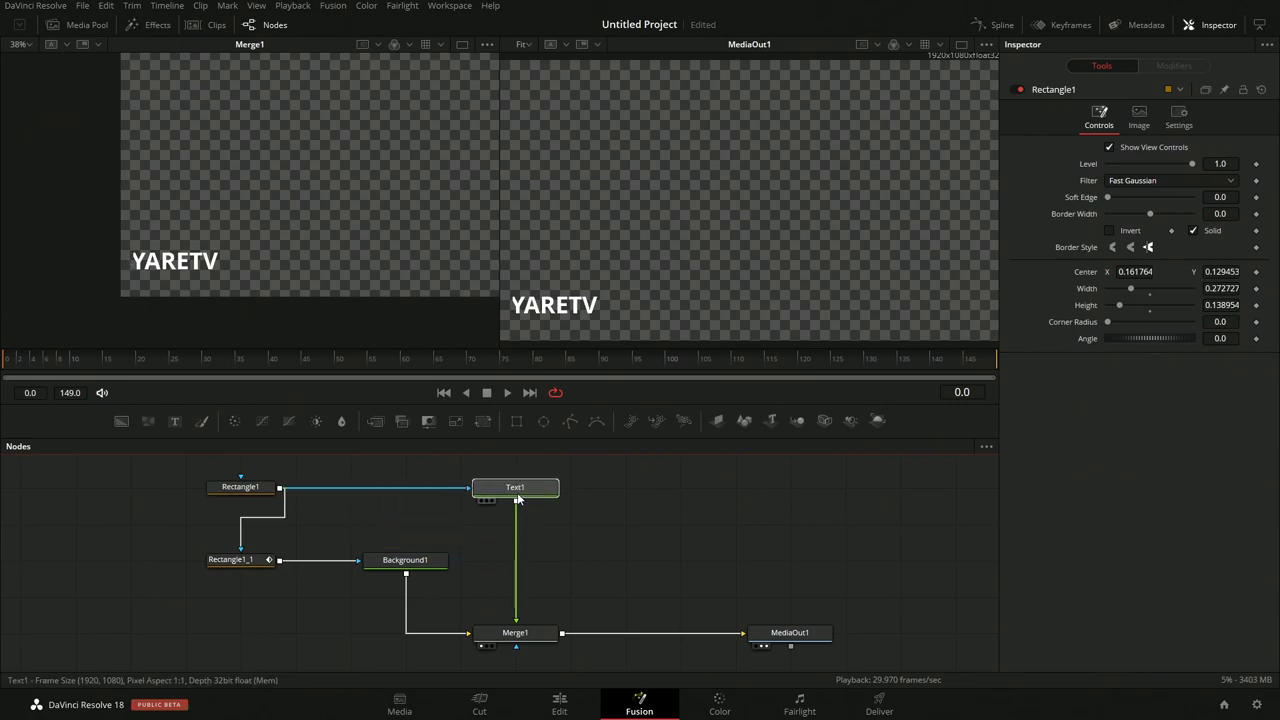
click(518, 499)
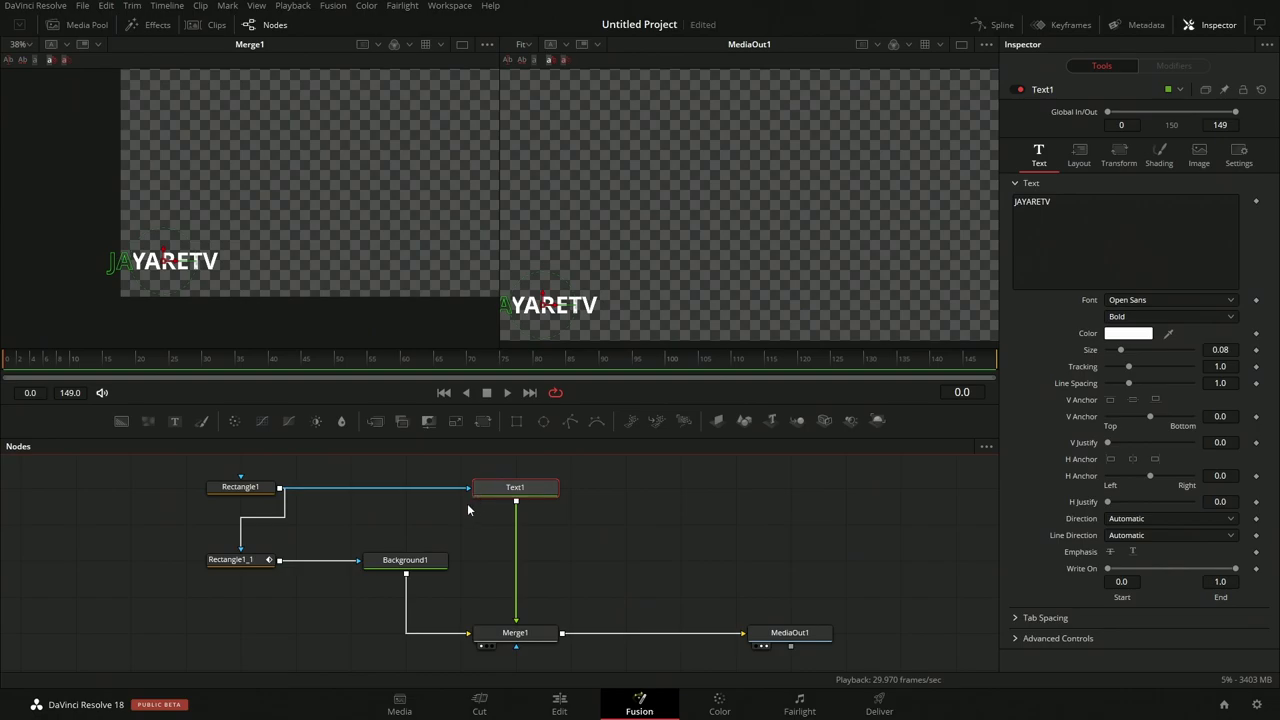
click(572, 594)
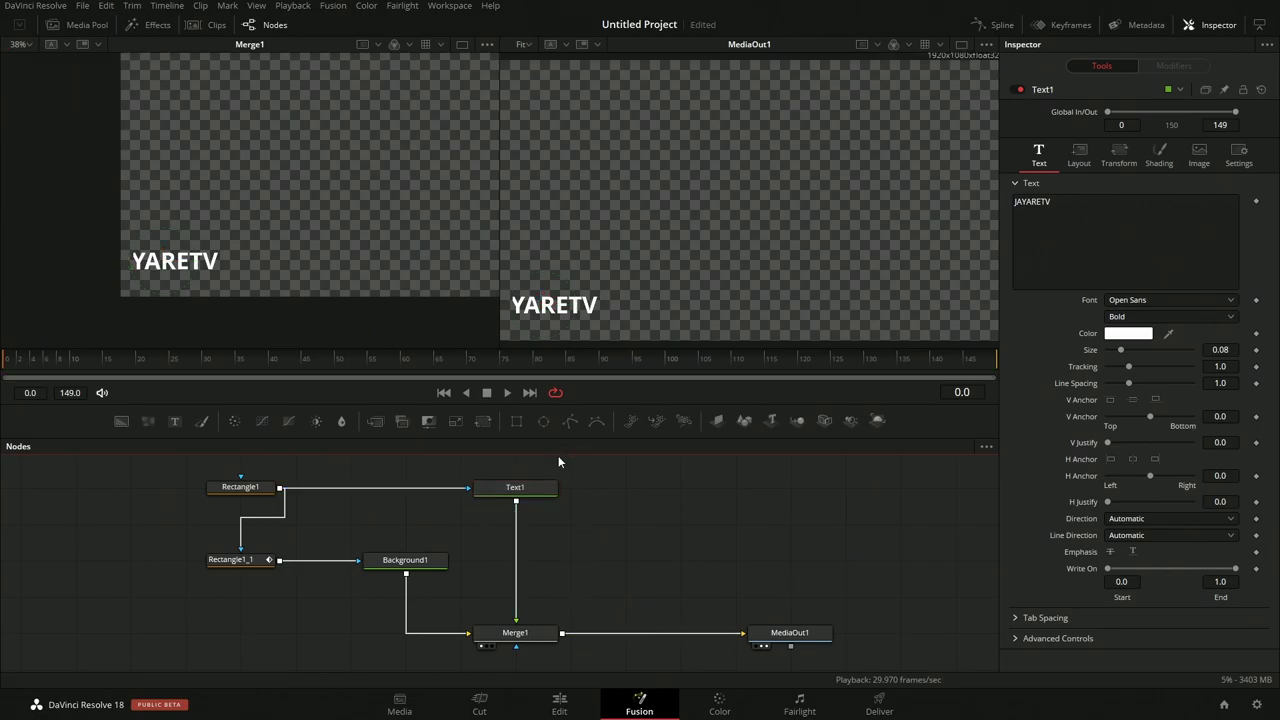
- Test the text mask by sliding the title left until it is completely outside the masked area
click(540, 487)
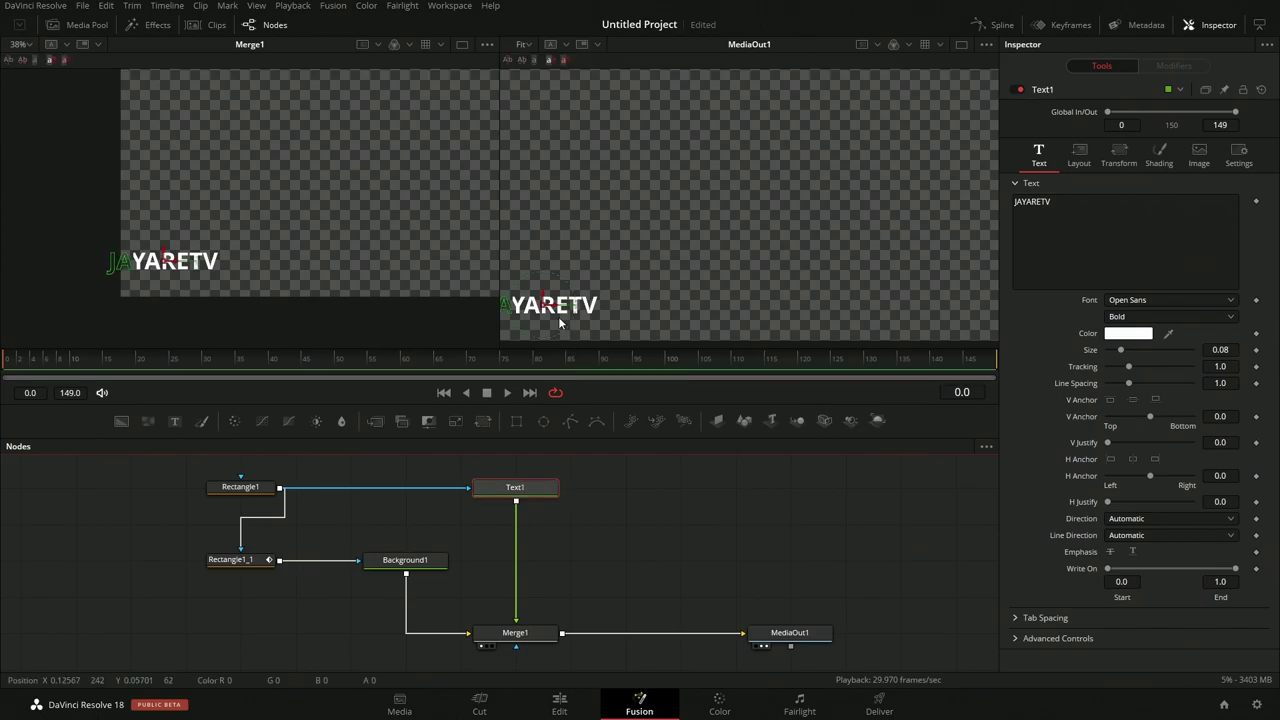
drag(557, 309, 483, 309)
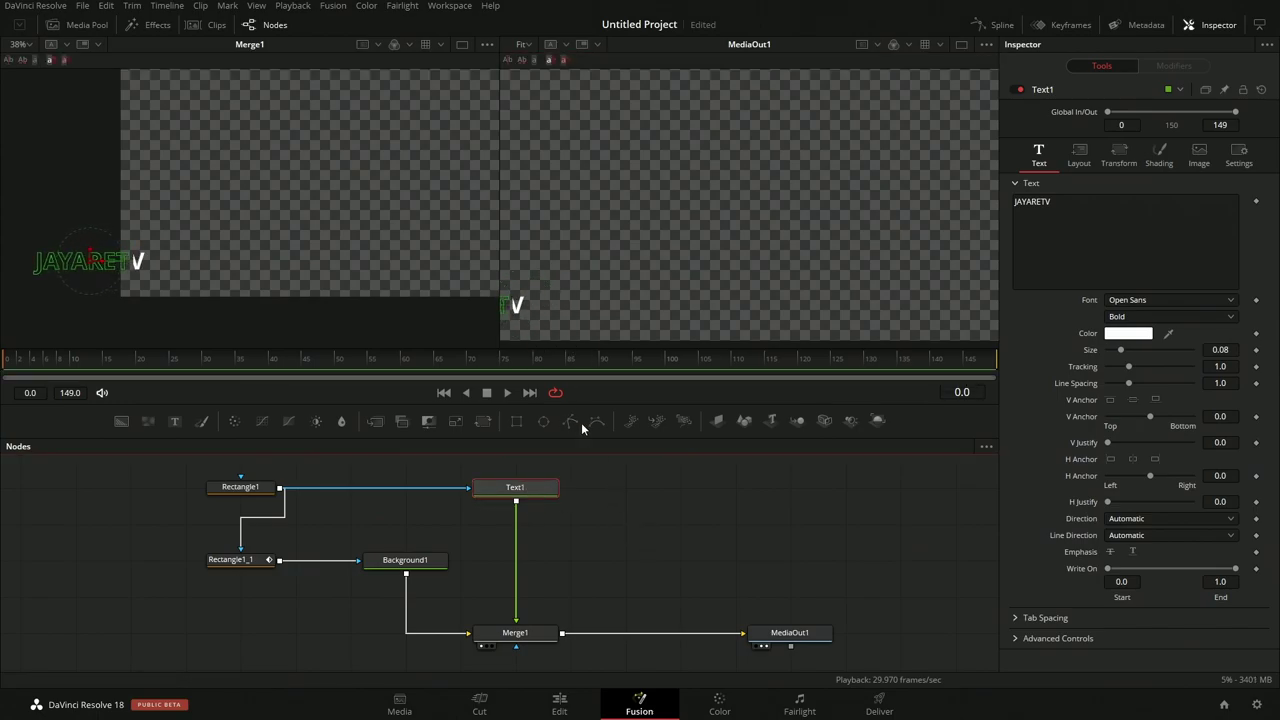
click(636, 303)
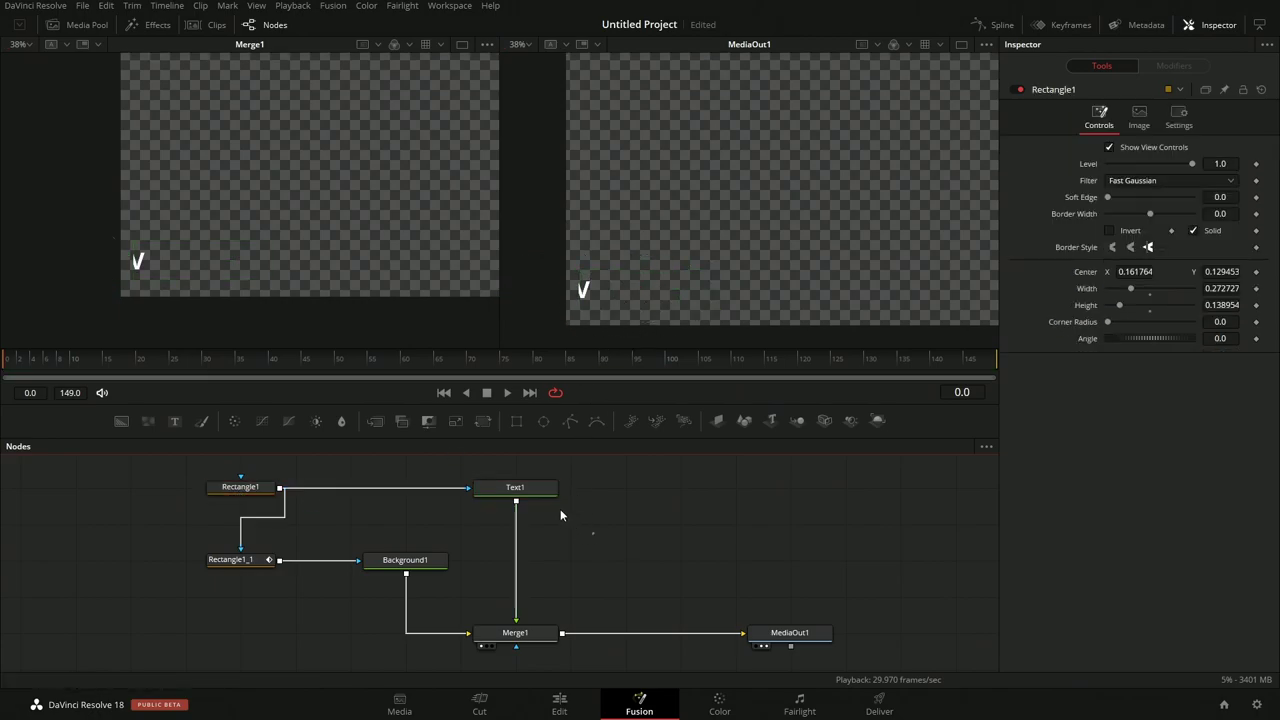
click(540, 488)
drag(533, 294, 519, 296)
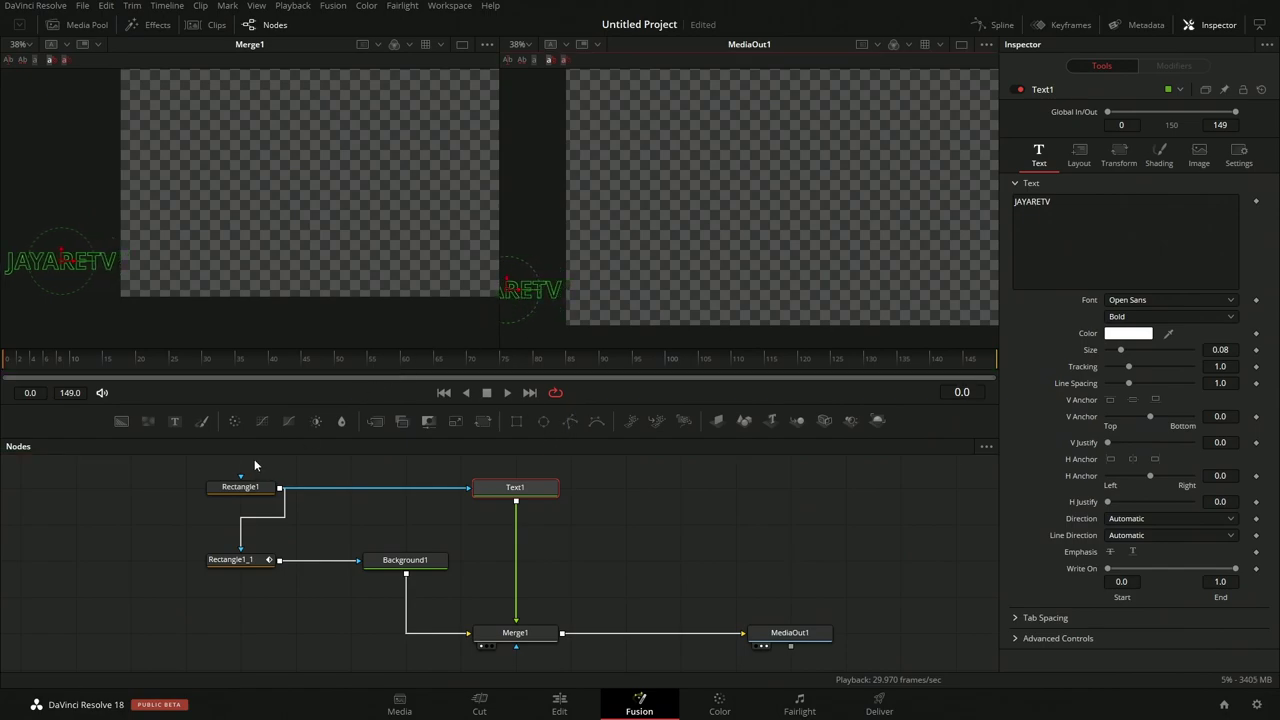
- At frame 12, reset the title text's layout centre and position it over the yellow box at about 0.158, 0.131
drag(25, 370, 88, 369)
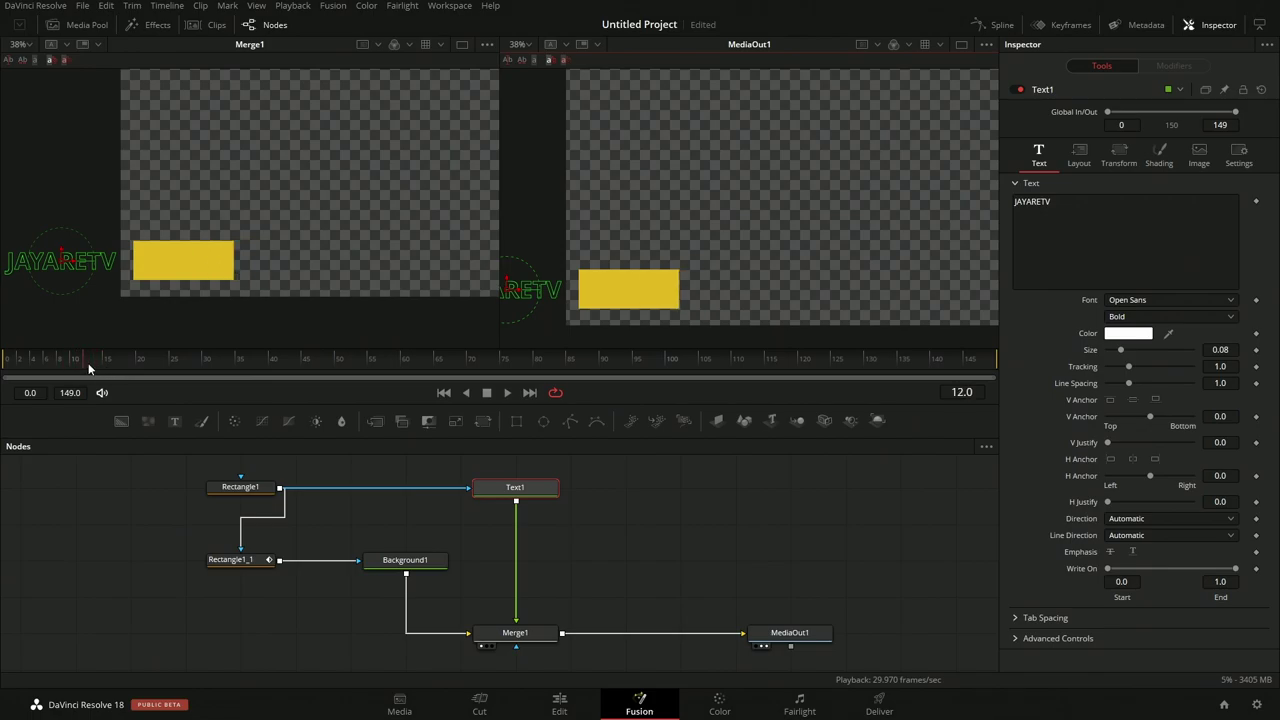
click(518, 490)
drag(511, 316, 587, 316)
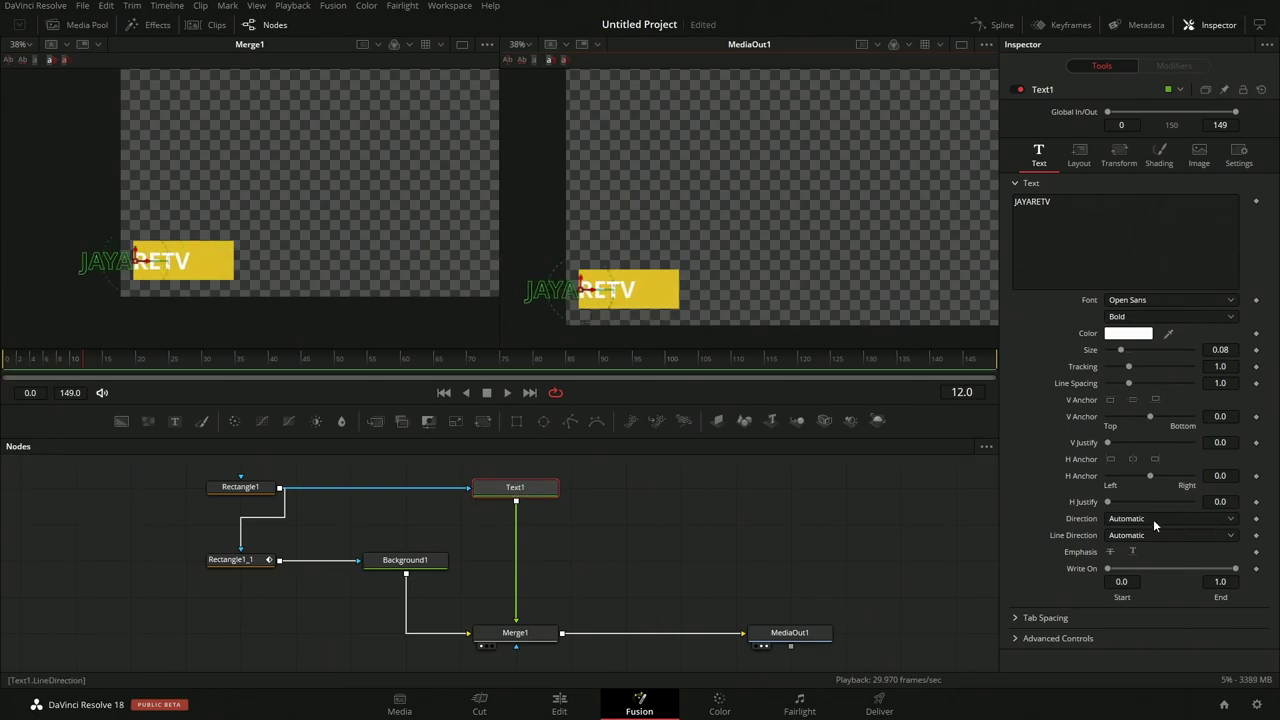
click(1079, 156)
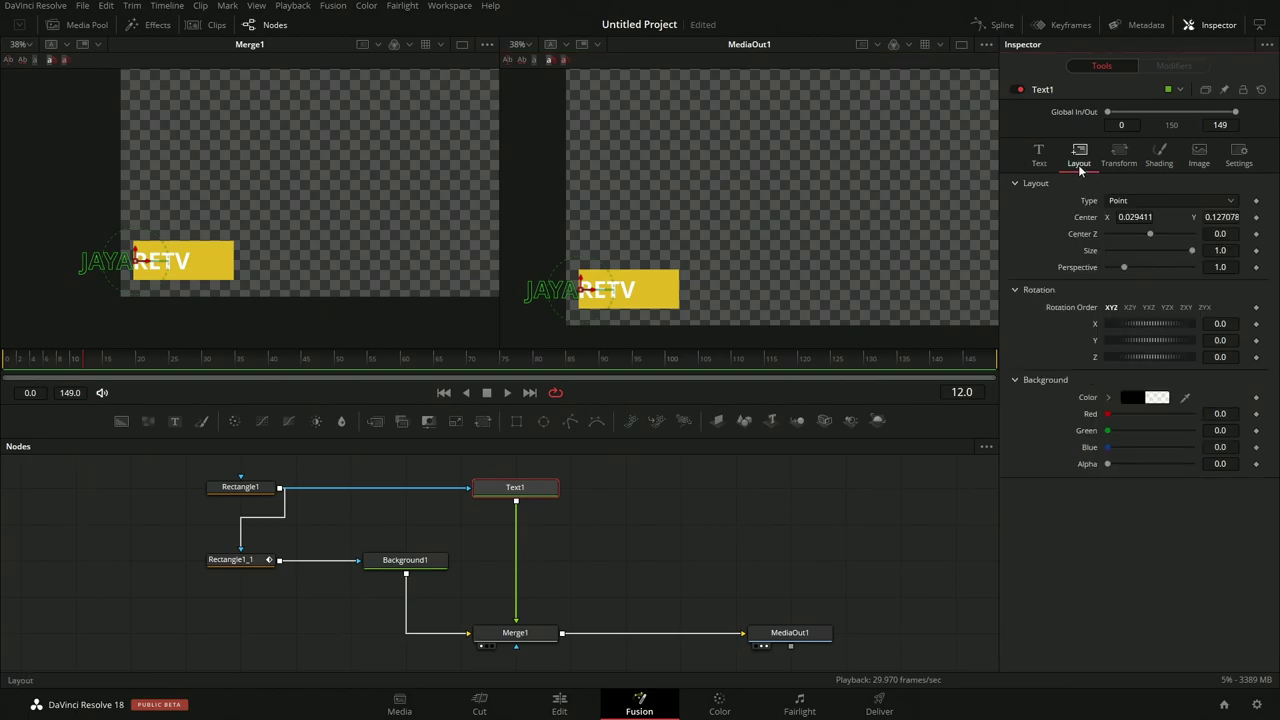
drag(586, 290, 686, 306)
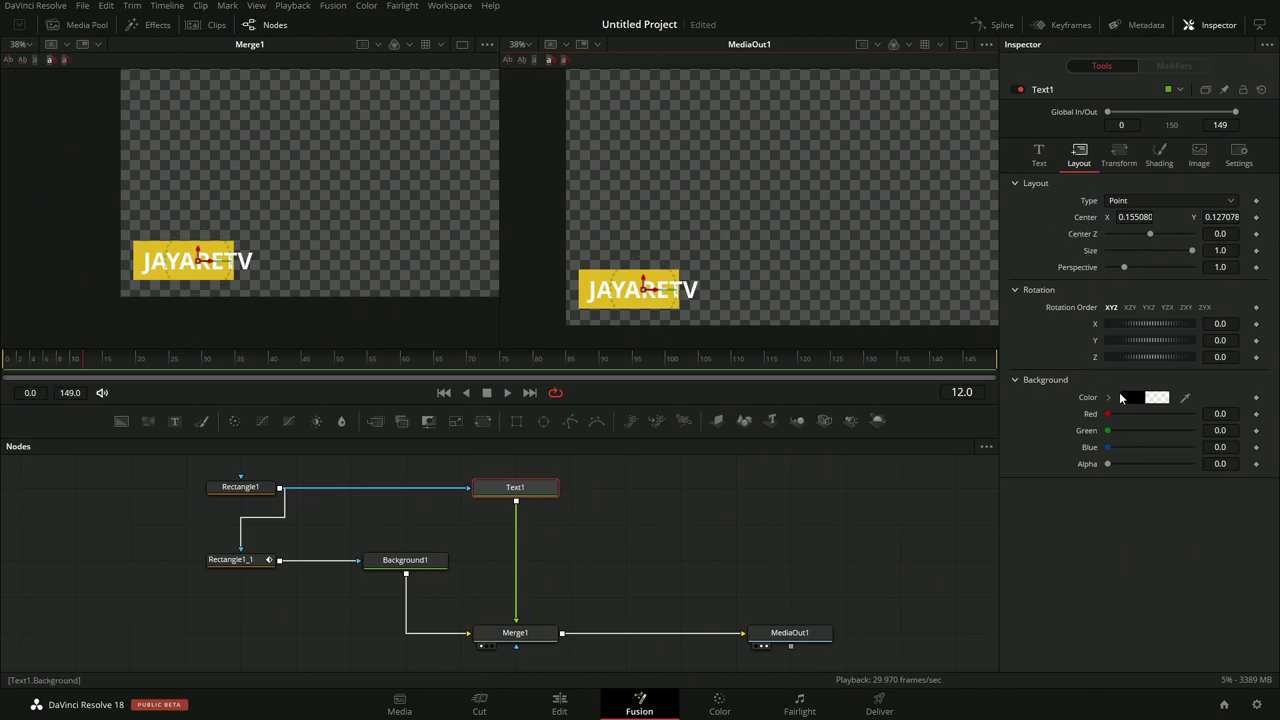
double_click(1088, 218)
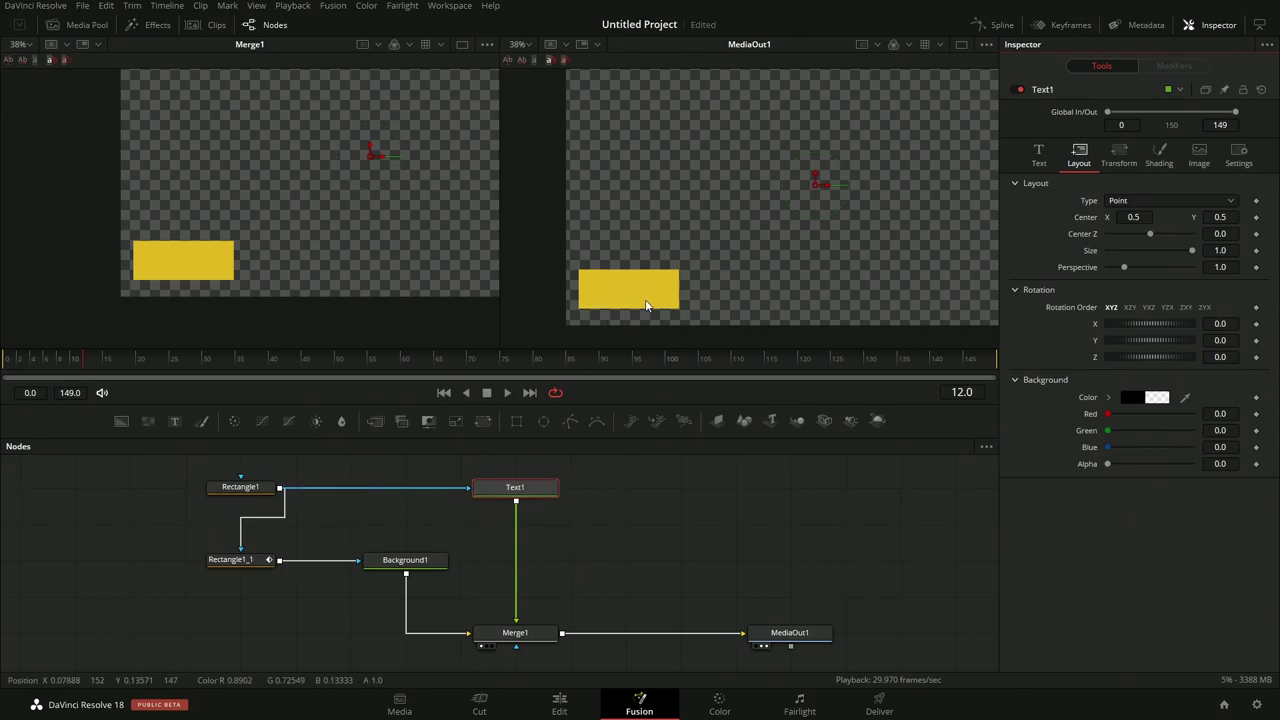
drag(818, 183, 646, 293)
drag(646, 290, 647, 294)
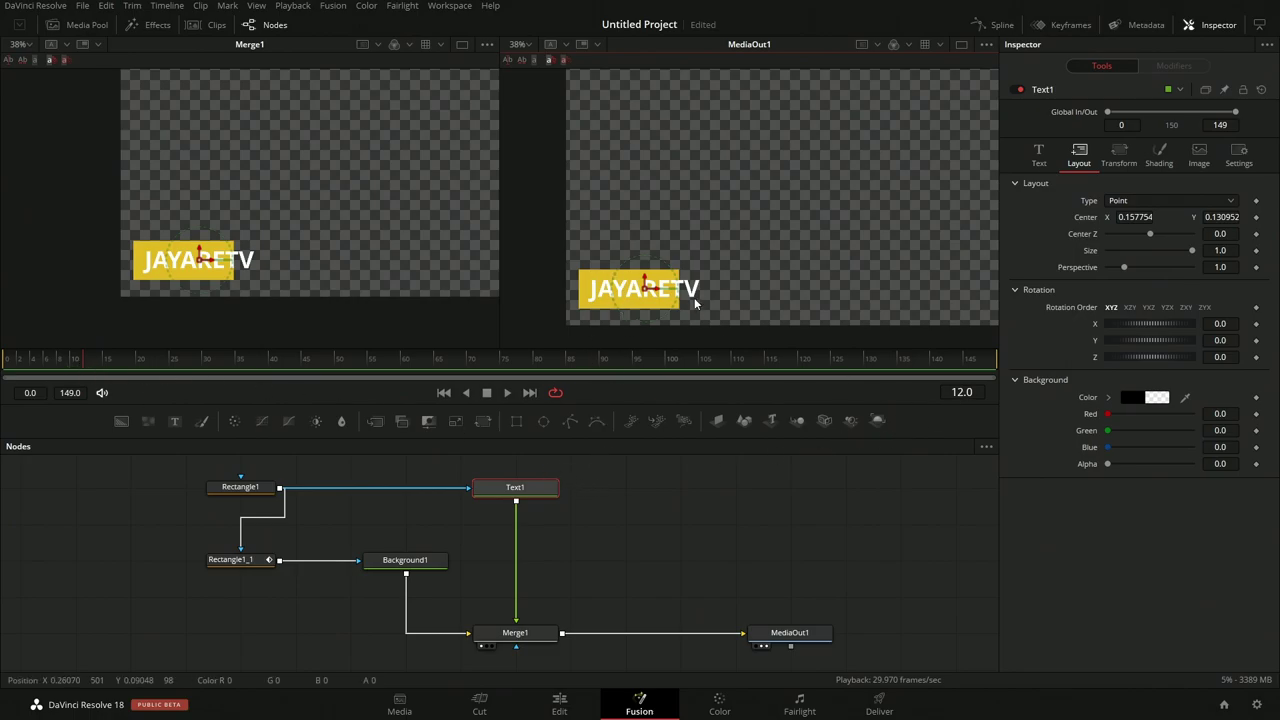
- Add keyframes for the title text's centre at frame 12 and, 15 frames further on, at frame 27
click(1256, 217)
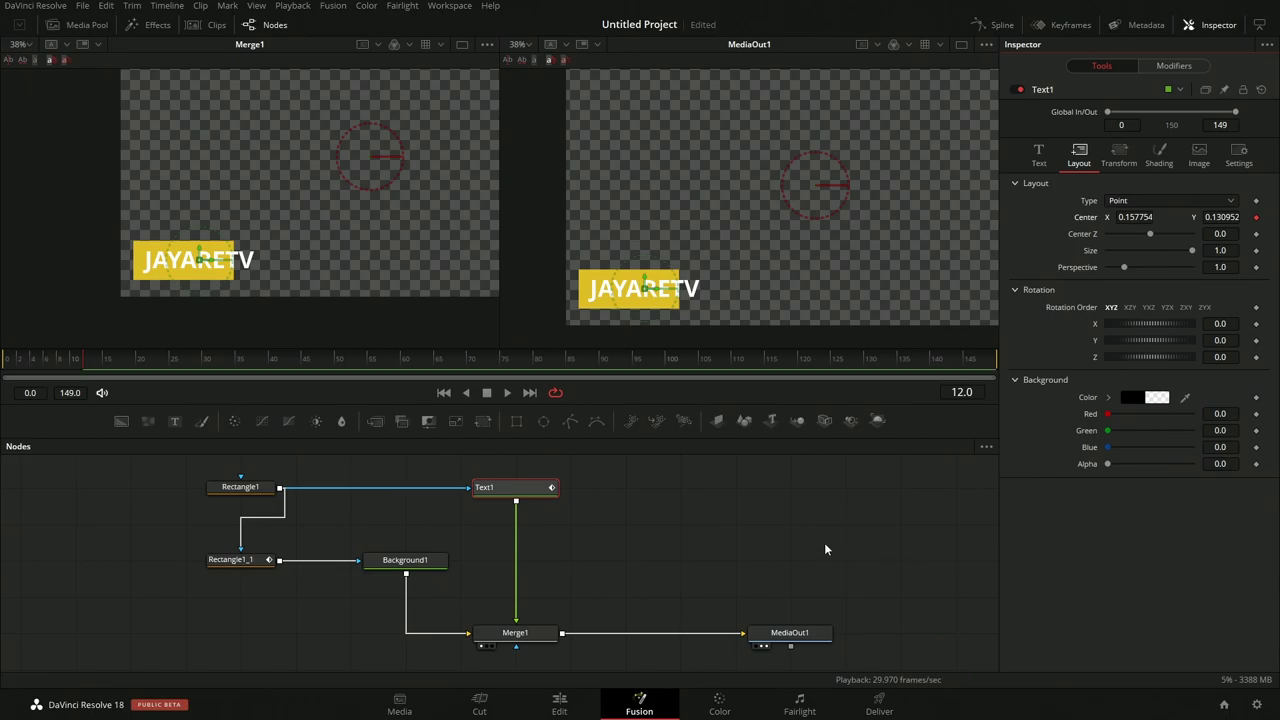
click(979, 393)
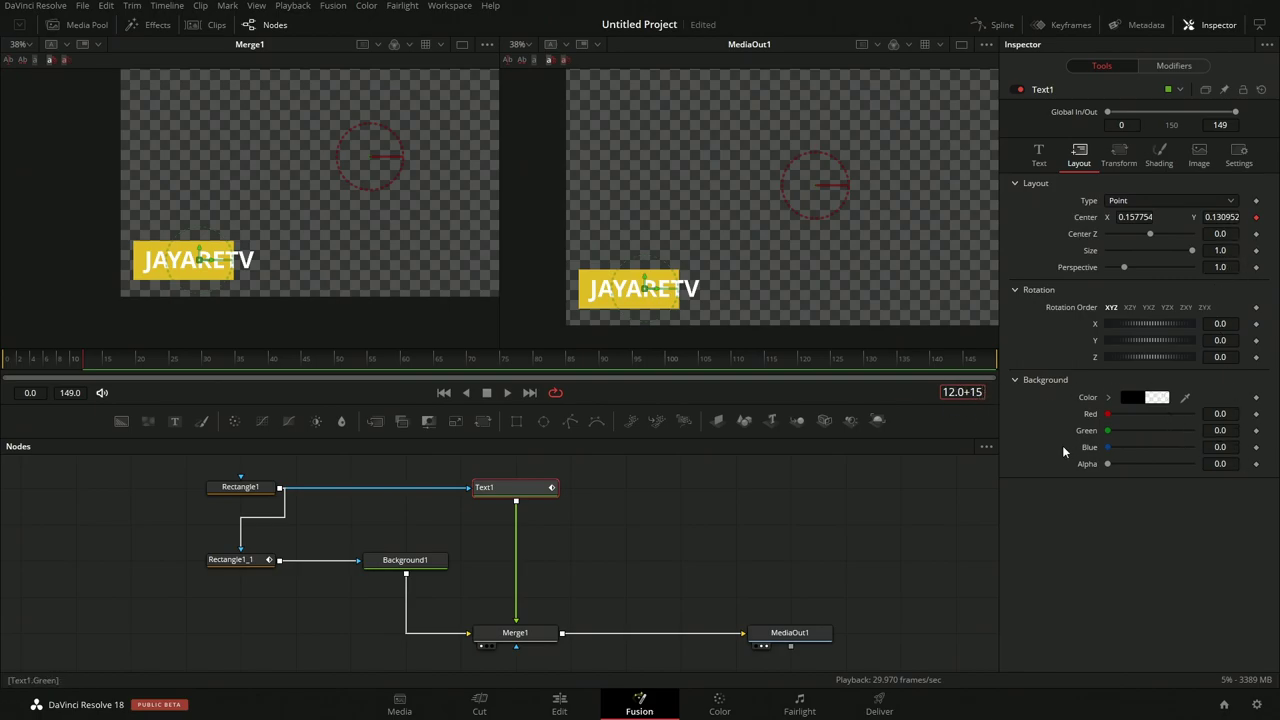
text(+15)
key(Return)
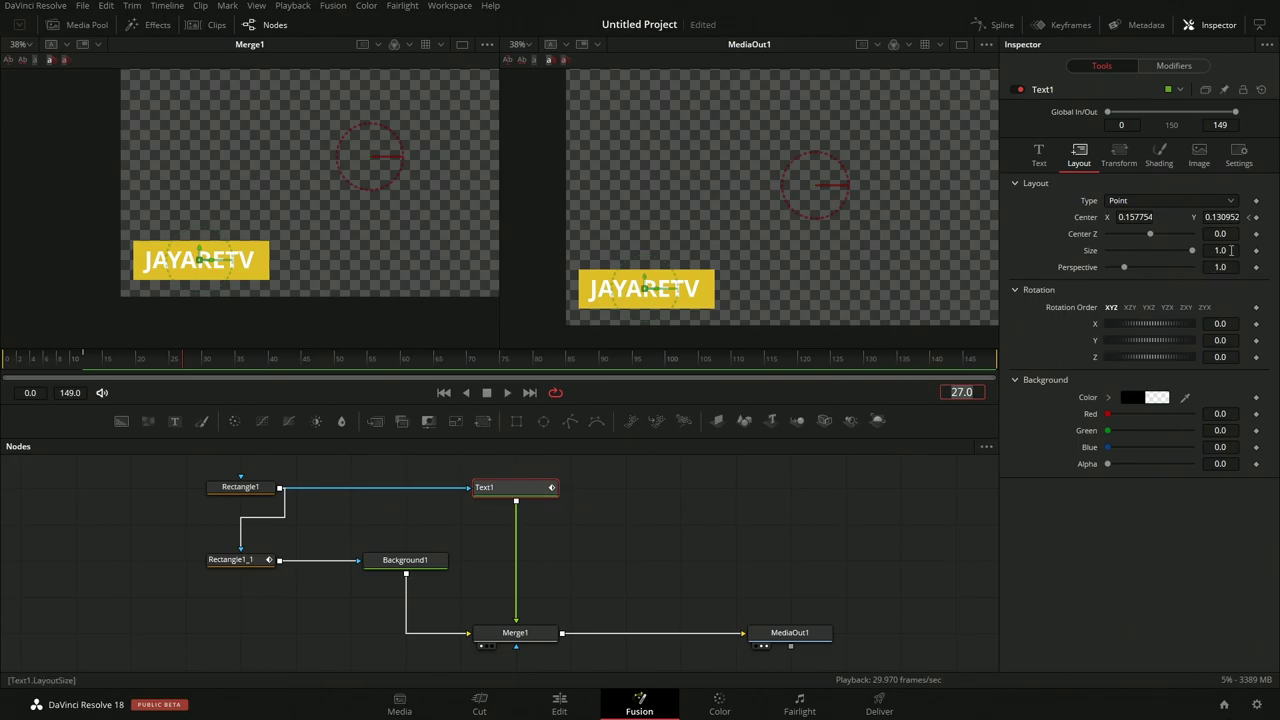
click(1257, 218)
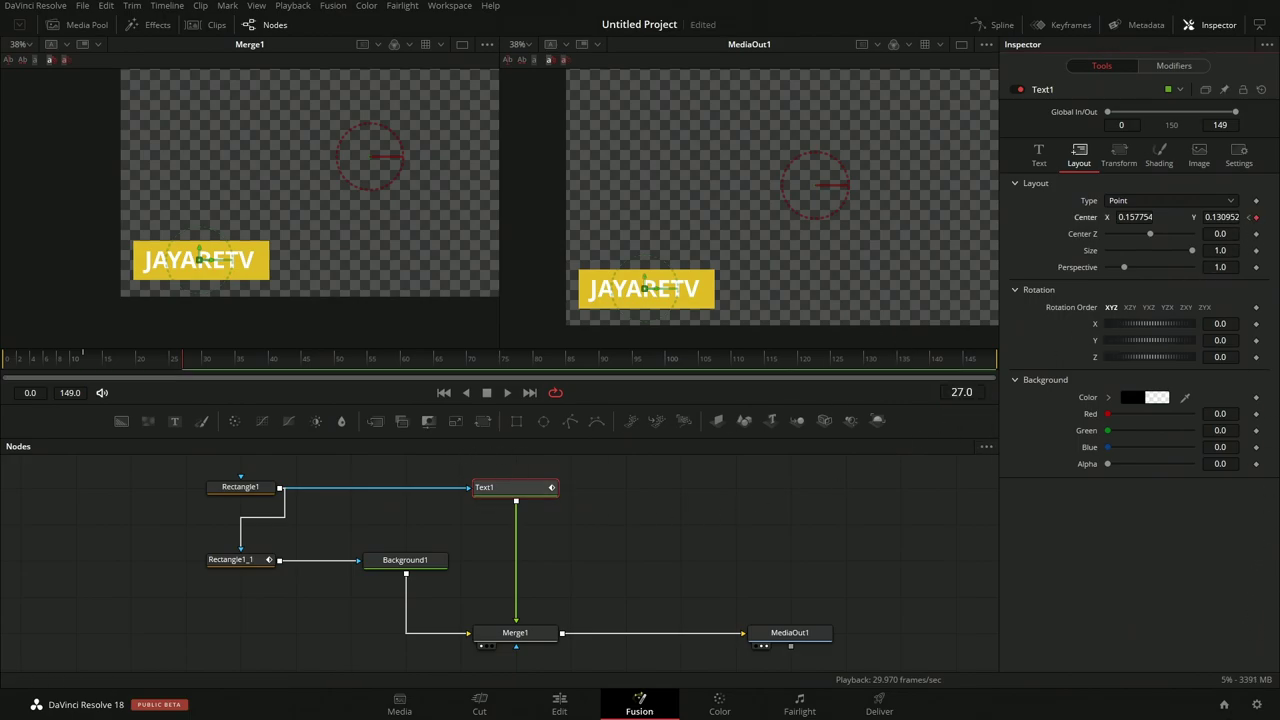
- At the frame 12 keyframe, move the title text off the left of the image to X about -0.127
key([)
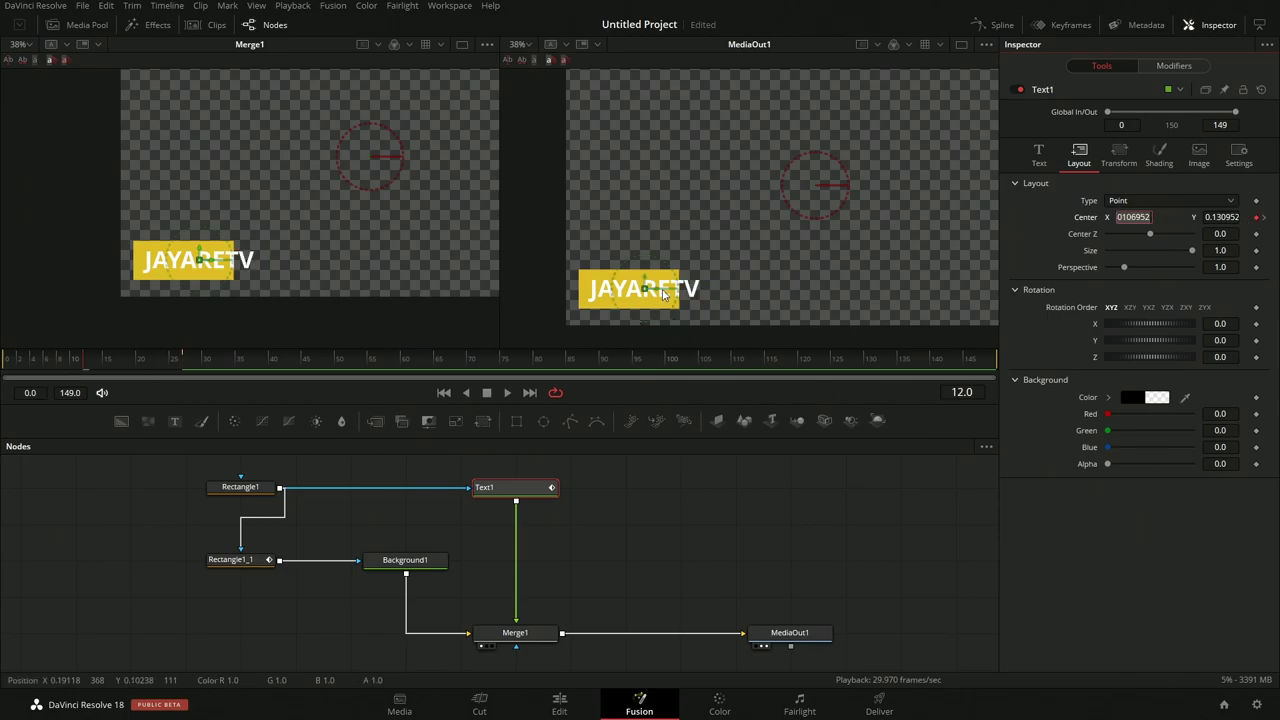
drag(660, 292, 518, 292)
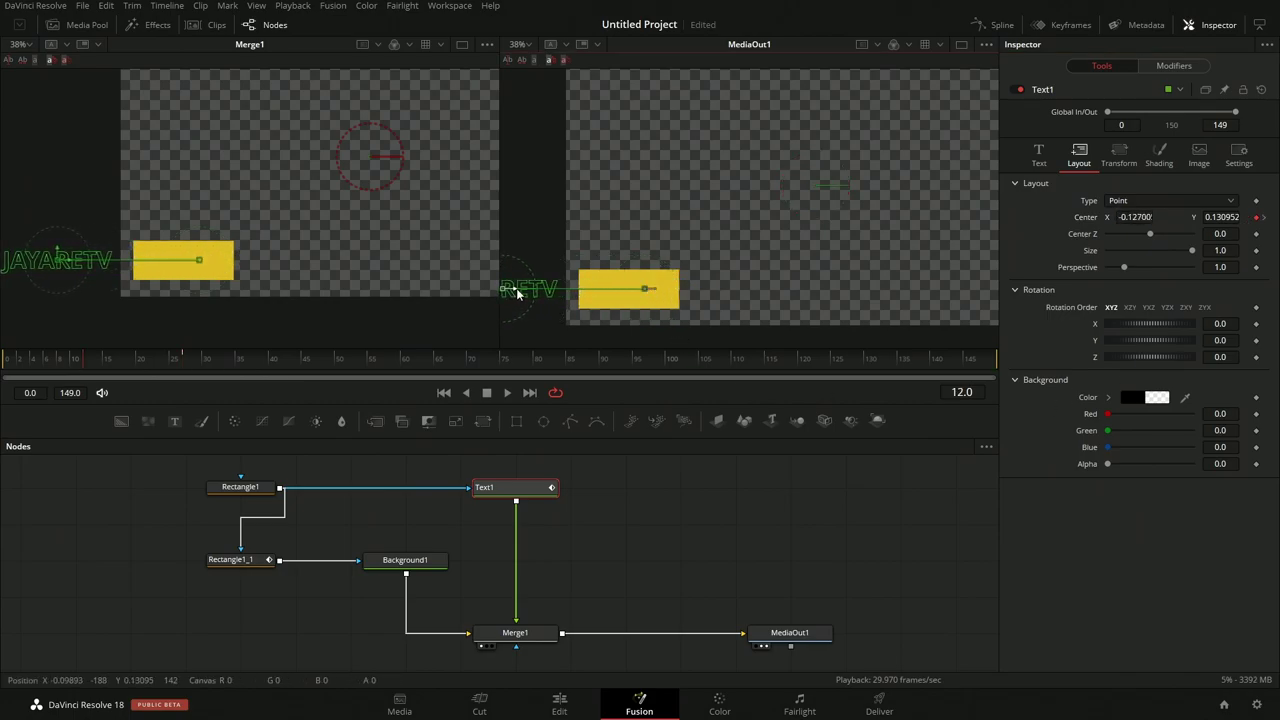
click(598, 447)
- Play back the title animation, checking Text1 on its own in the second viewer before viewing MediaOut1 there again
drag(68, 358, 8, 358)
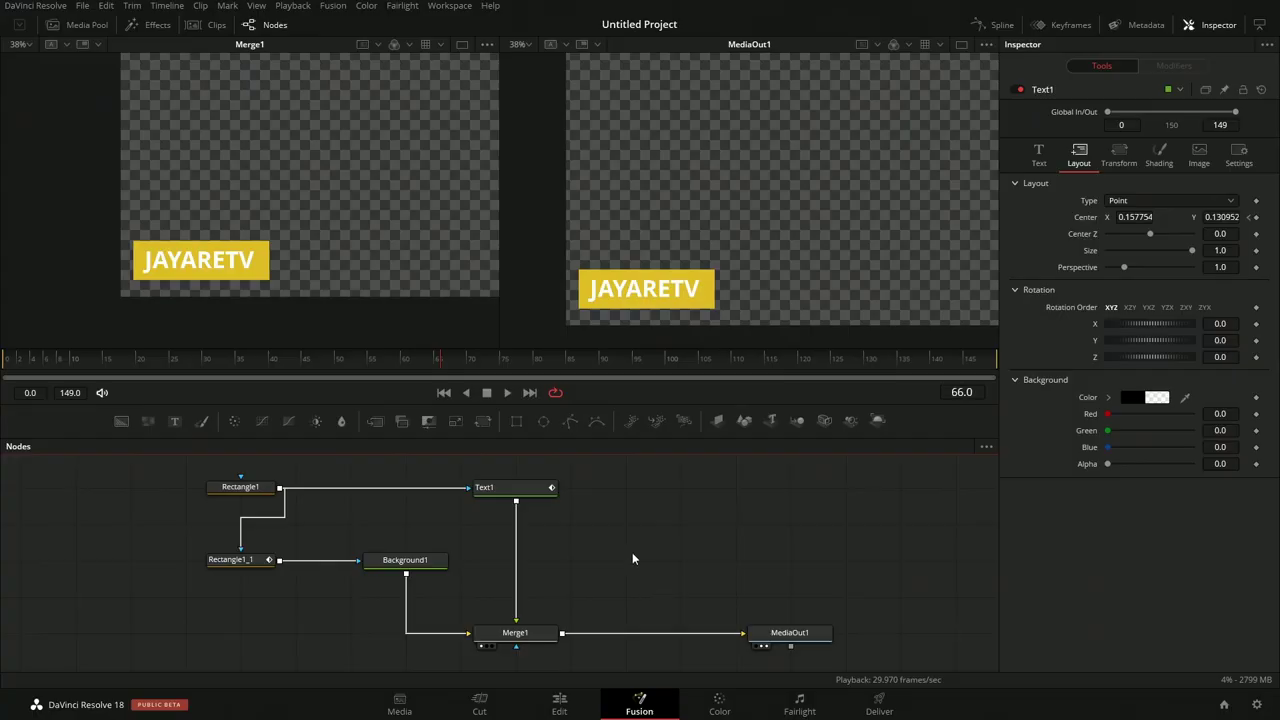
key(2)
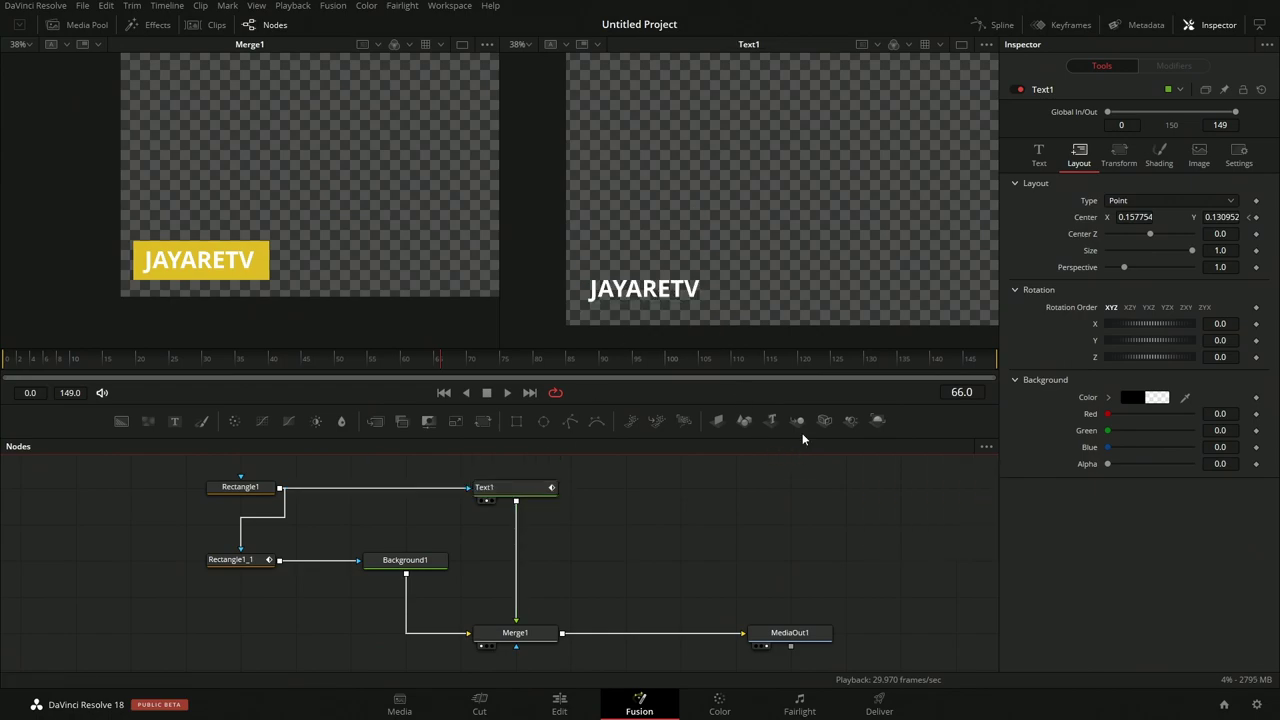
key(Home)
key(space)
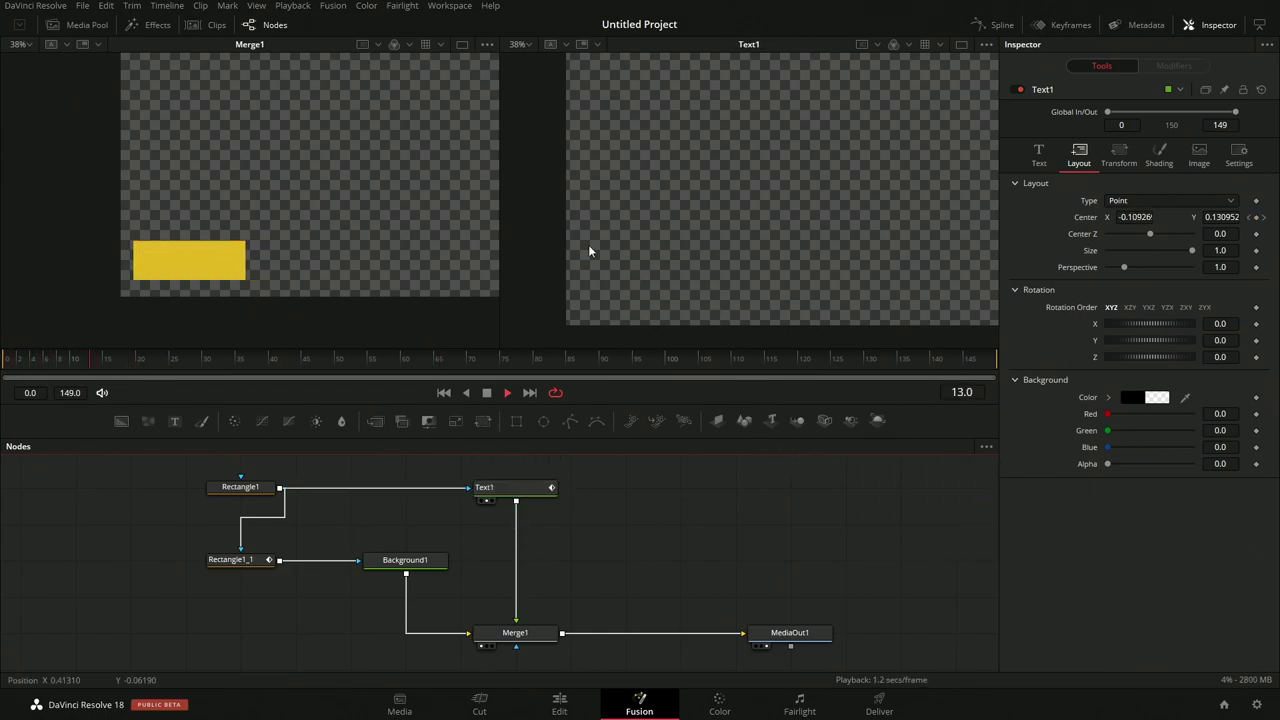
click(765, 646)
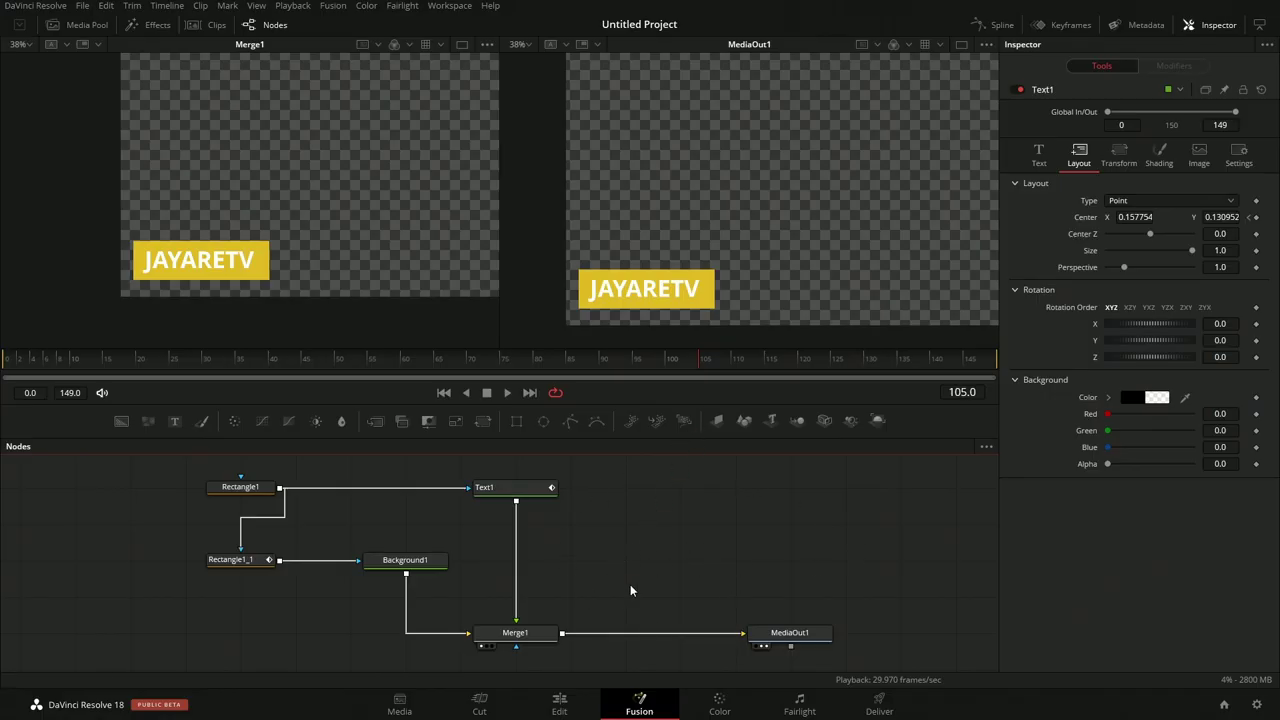
- Move the Rectangle1 node further left in the node graph, away from the Rectangle1_1 node
drag(262, 490, 207, 490)
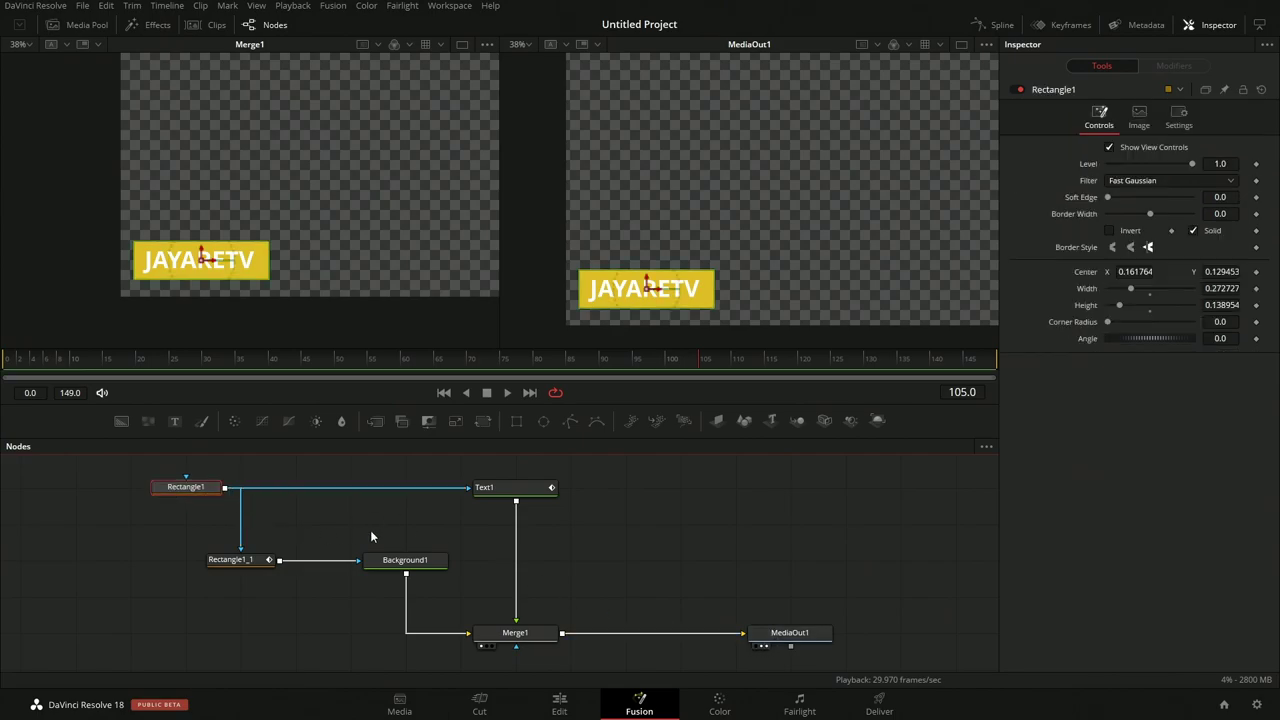
click(641, 547)
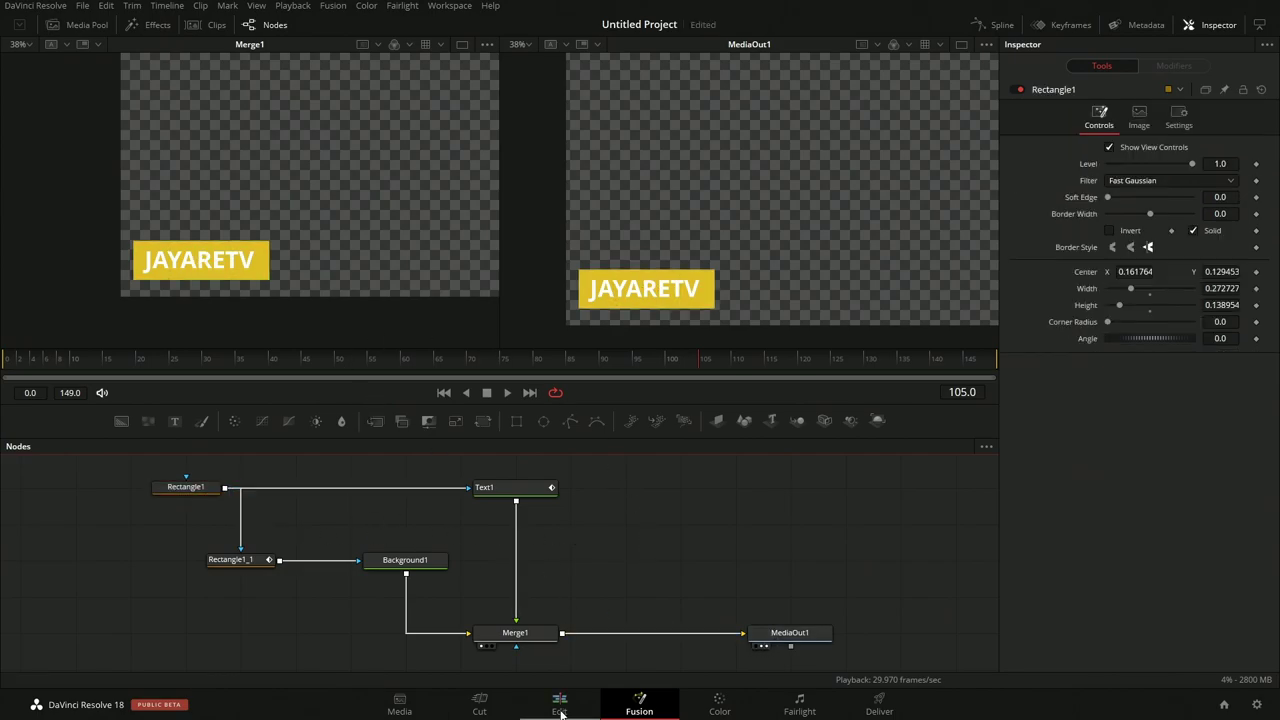
- Switch to the Edit page and play Fusion Composition 1 over the footage from its start to review the title animation
click(560, 706)
click(415, 412)
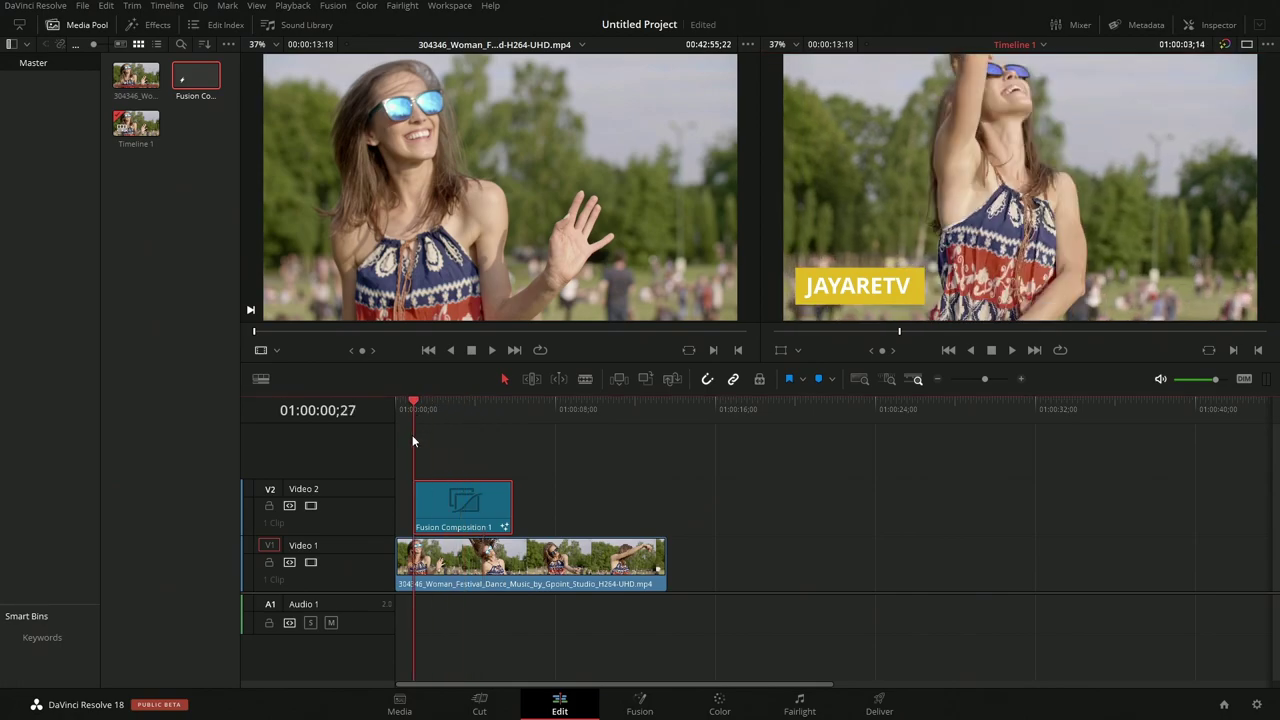
key(space)
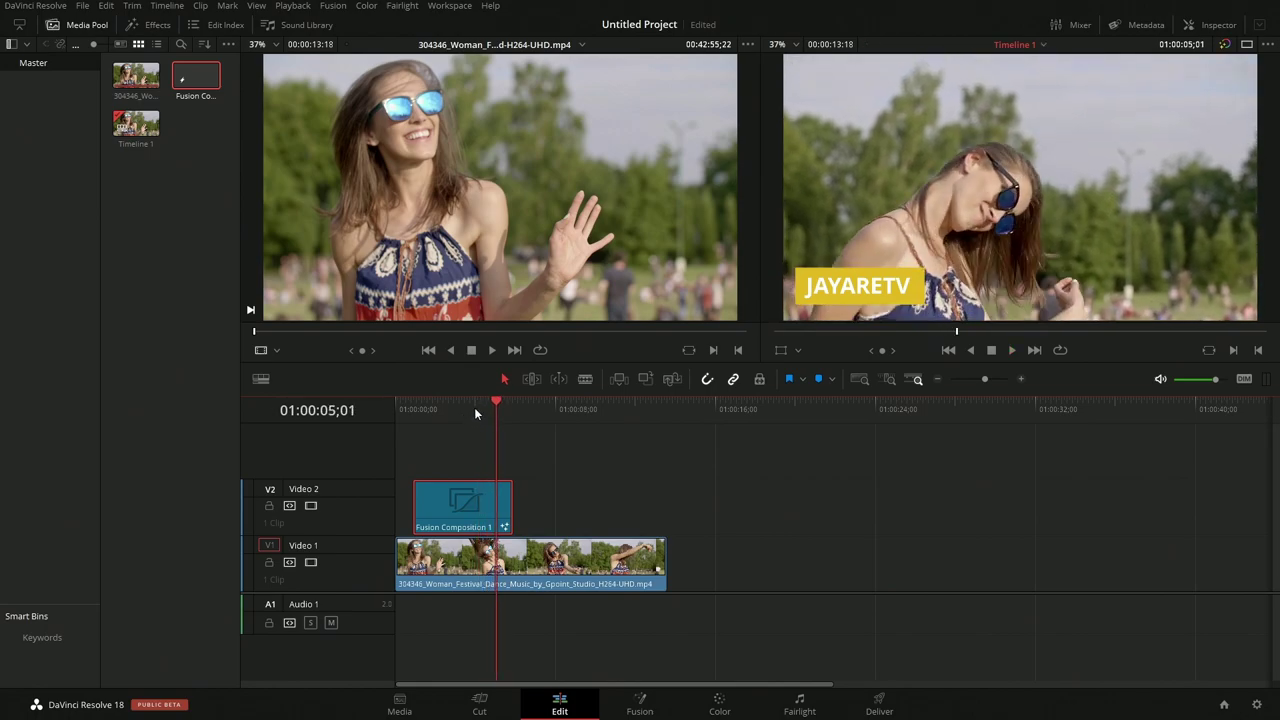
key(space)
key(space)
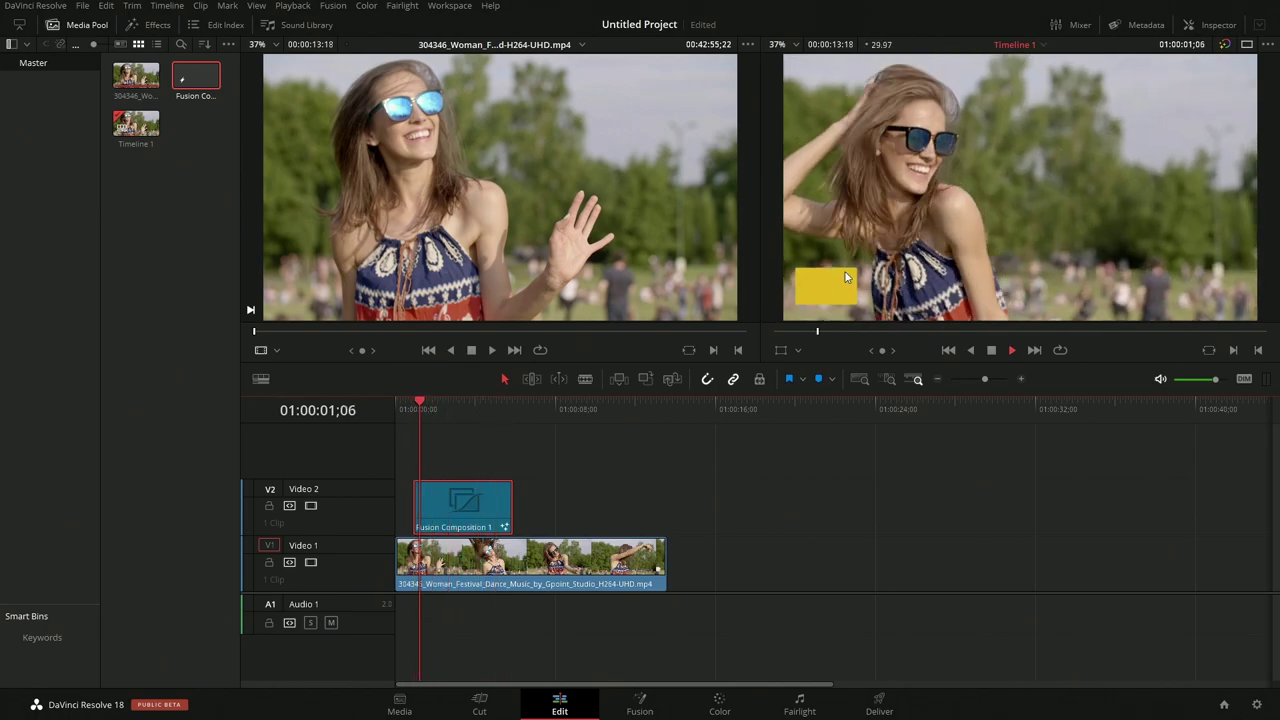
key(space)
key(space)
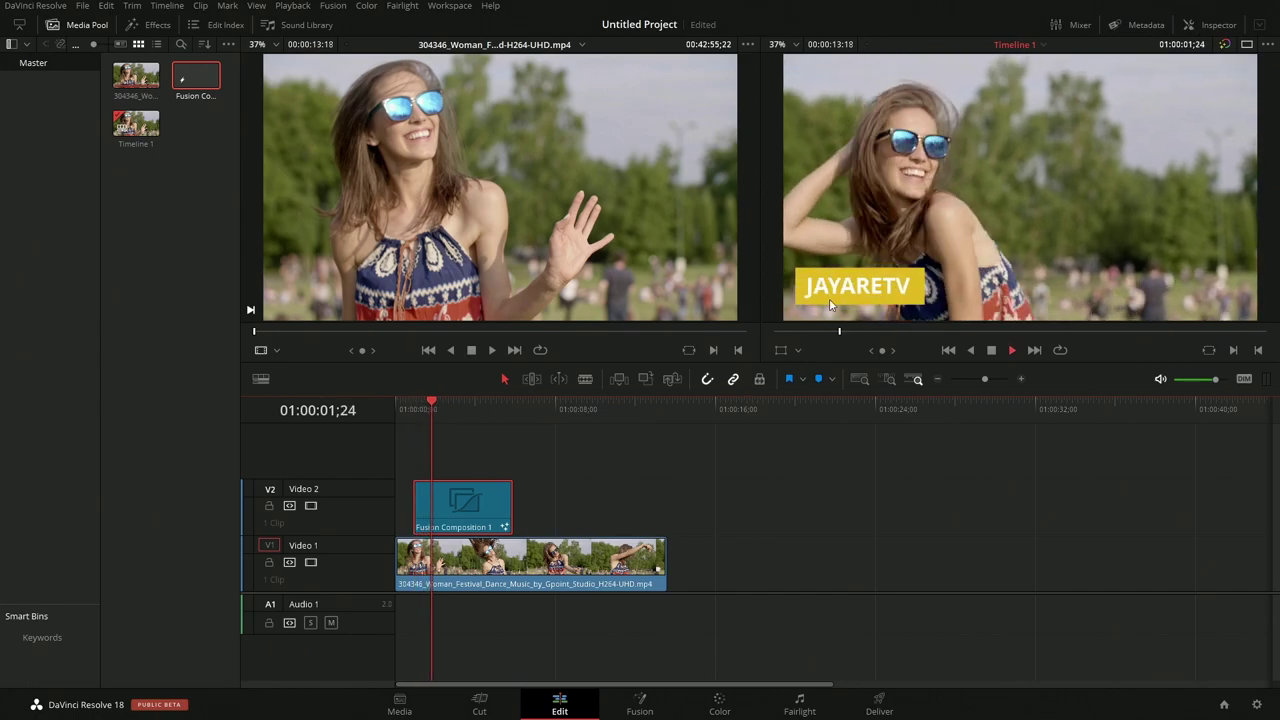
click(410, 407)
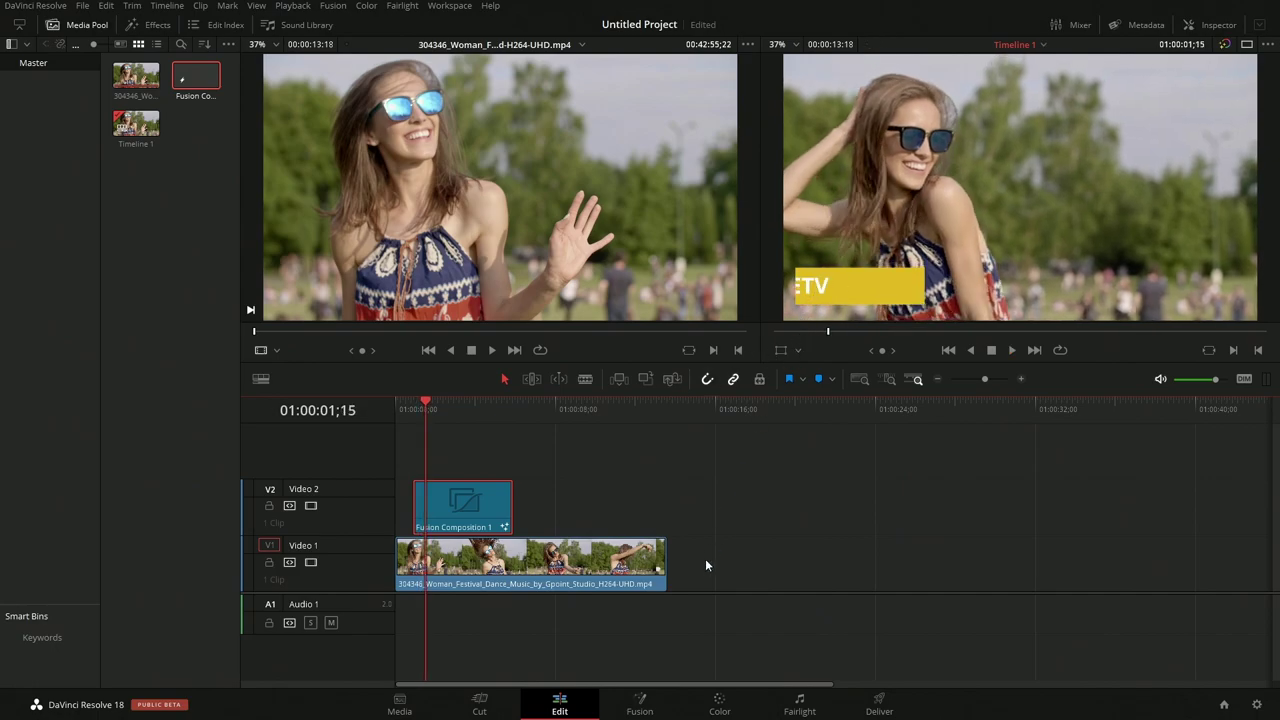
- Return to the Fusion page and try shifting Merge1's centre X to about 0.523 before resetting it to 0.5
click(640, 705)
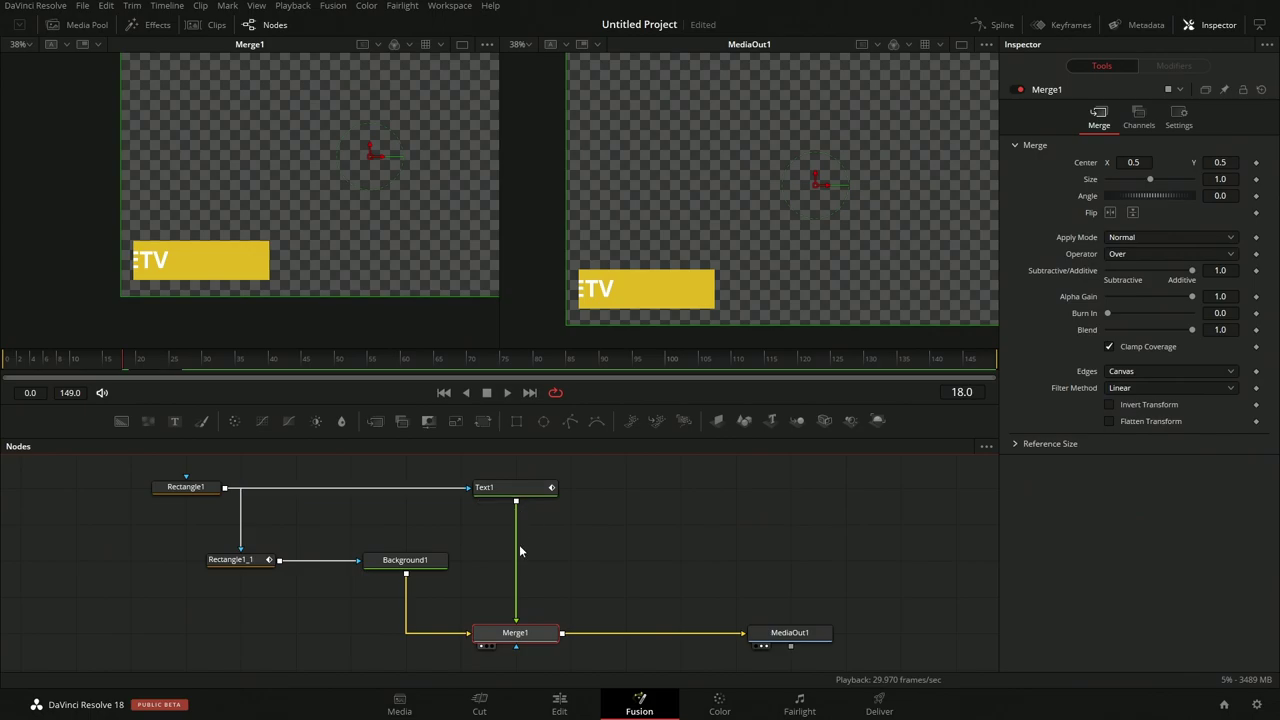
click(1138, 162)
text(5)
key(Return)
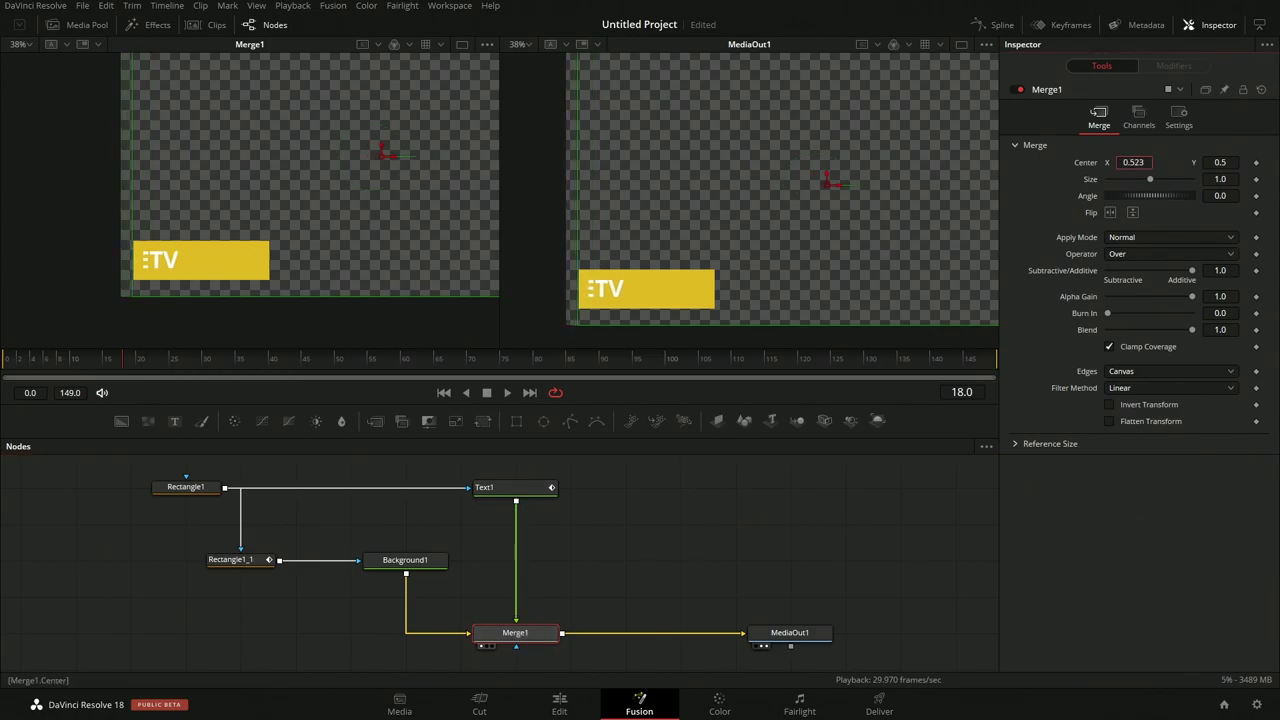
double_click(1091, 163)
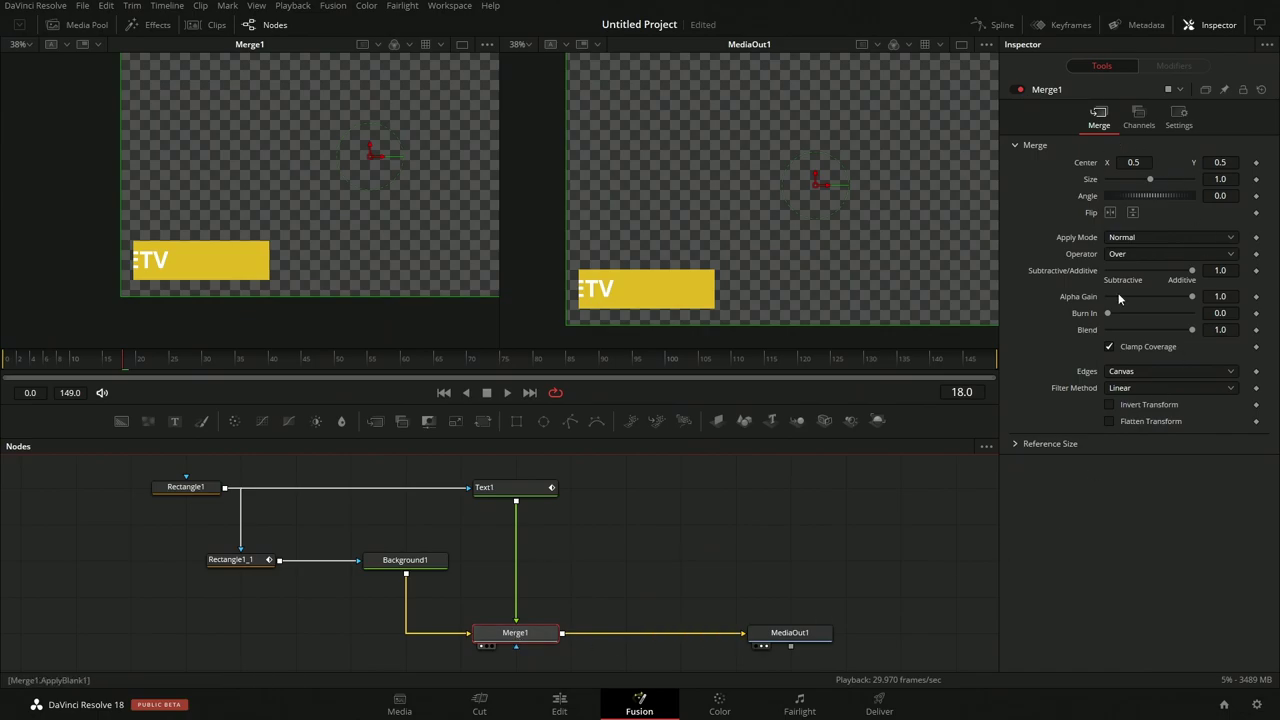
- Try motion blur with quality 10 on Merge1, play the title animation, and switch the blur off again
click(1179, 122)
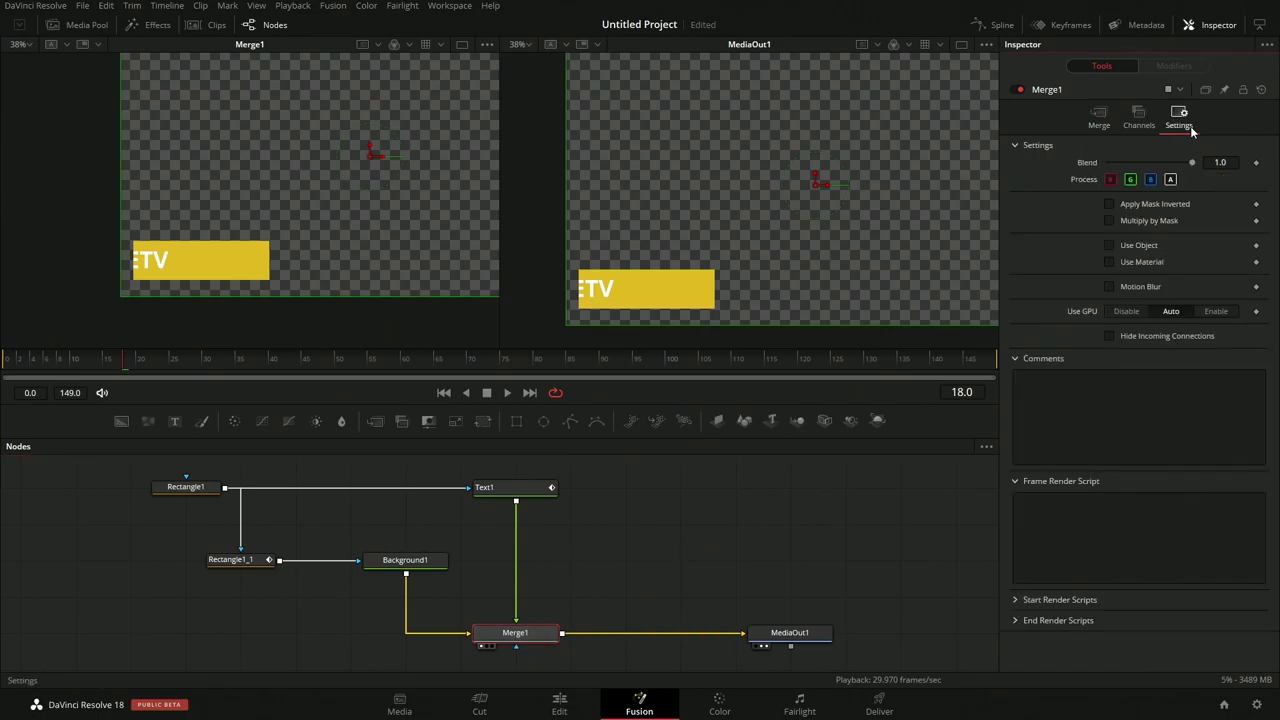
click(1122, 288)
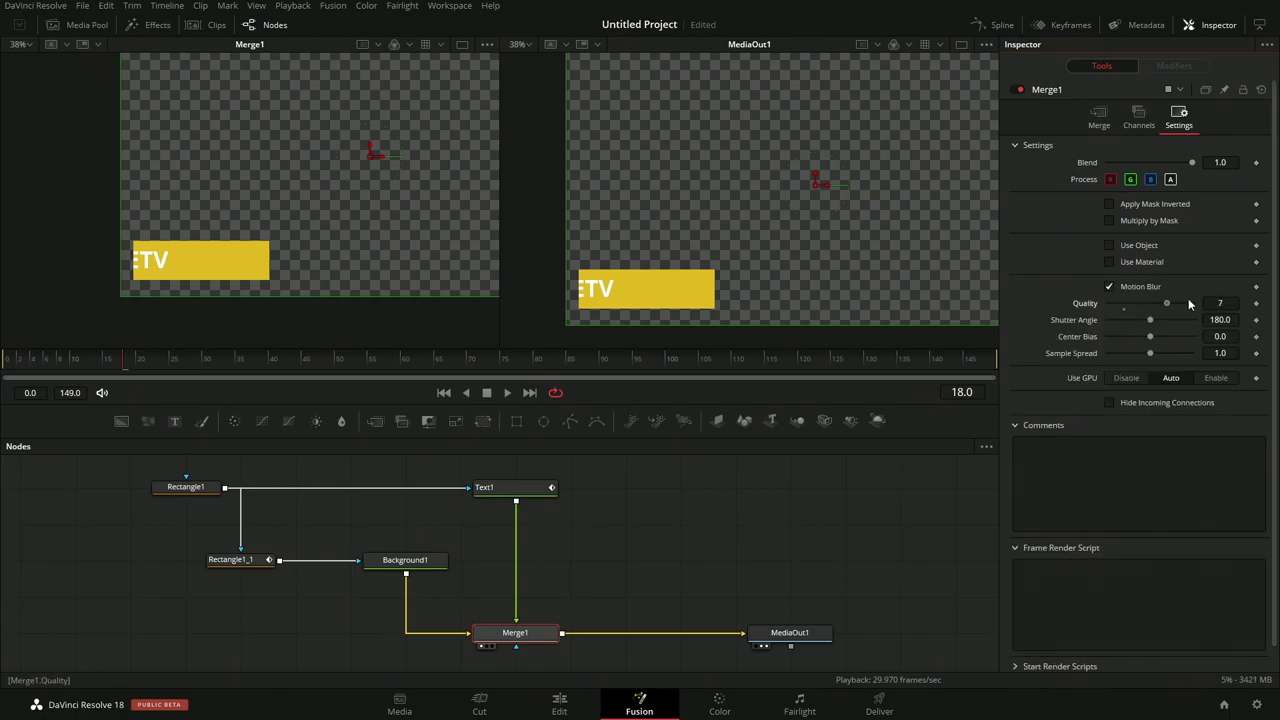
drag(249, 351, 81, 368)
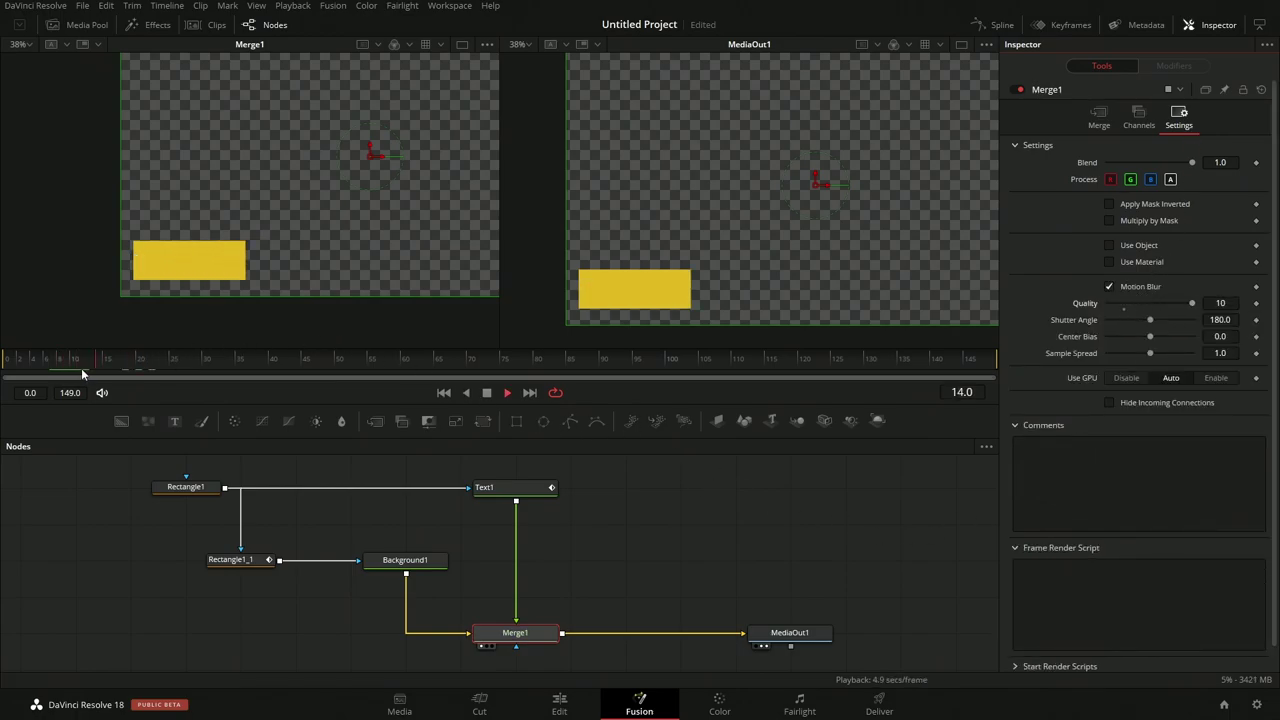
key(space)
key(space)
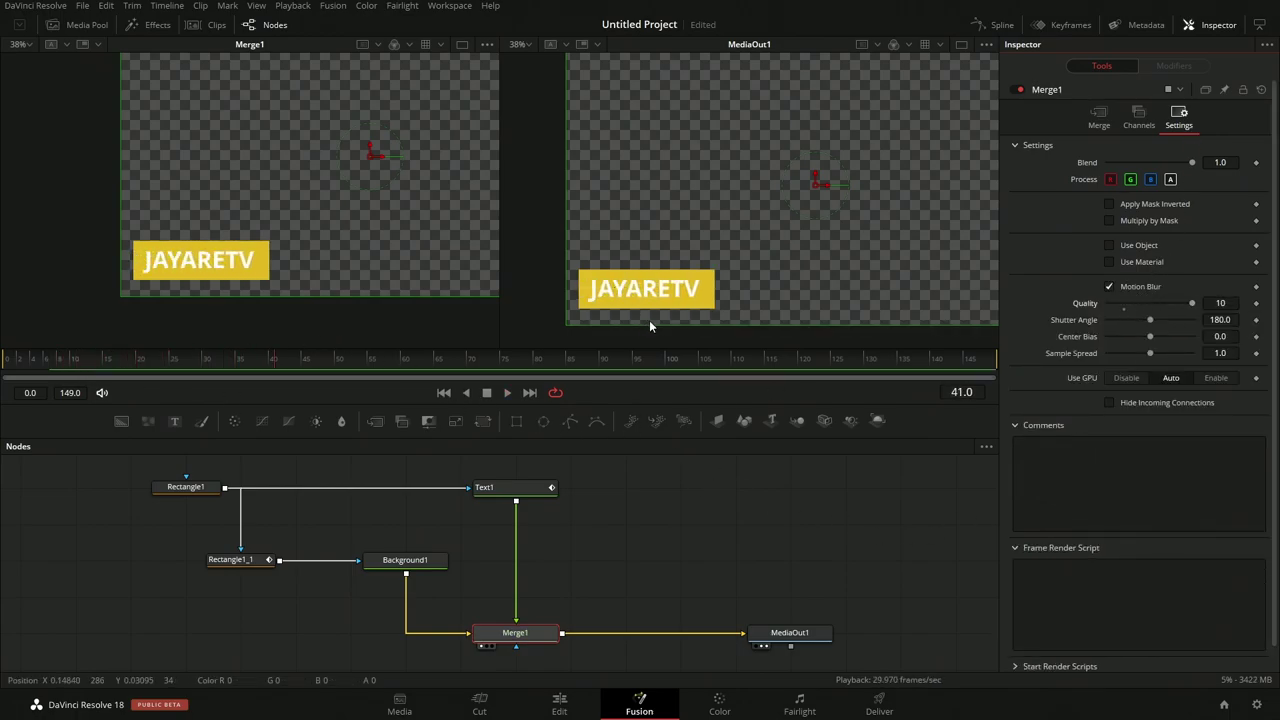
click(1139, 288)
- Enable motion blur on the Text1 node
click(531, 488)
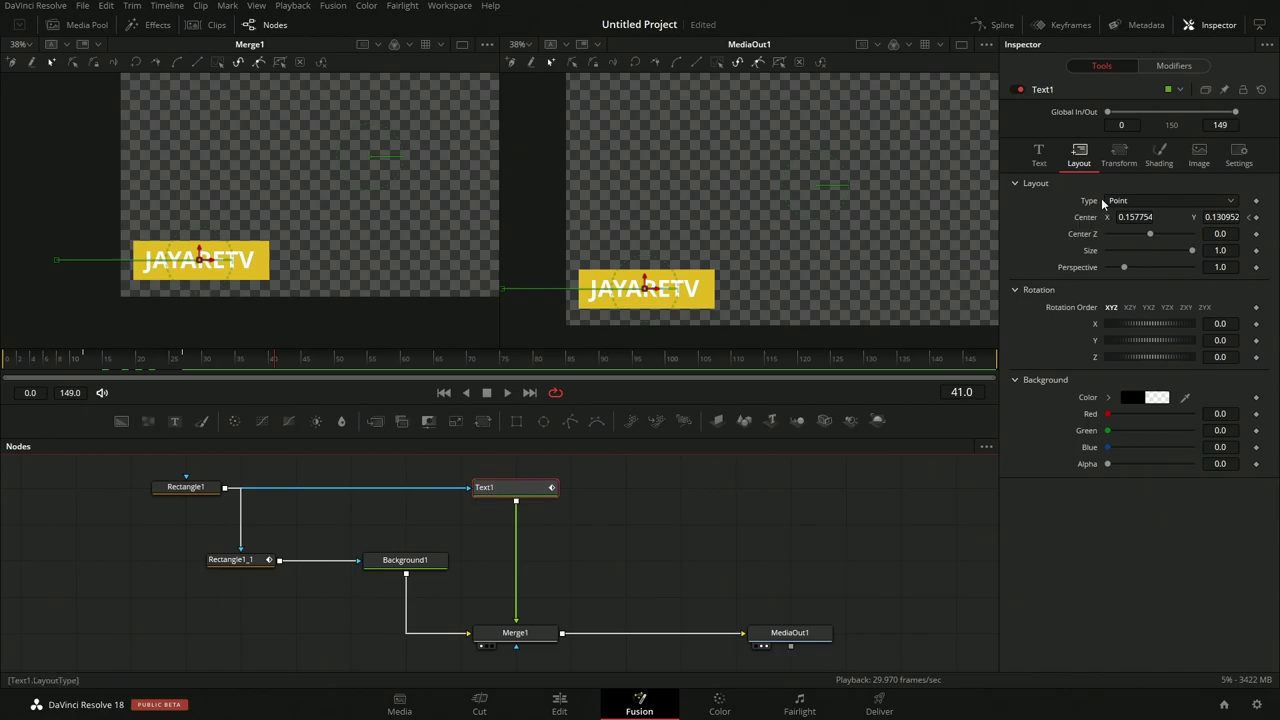
click(1245, 163)
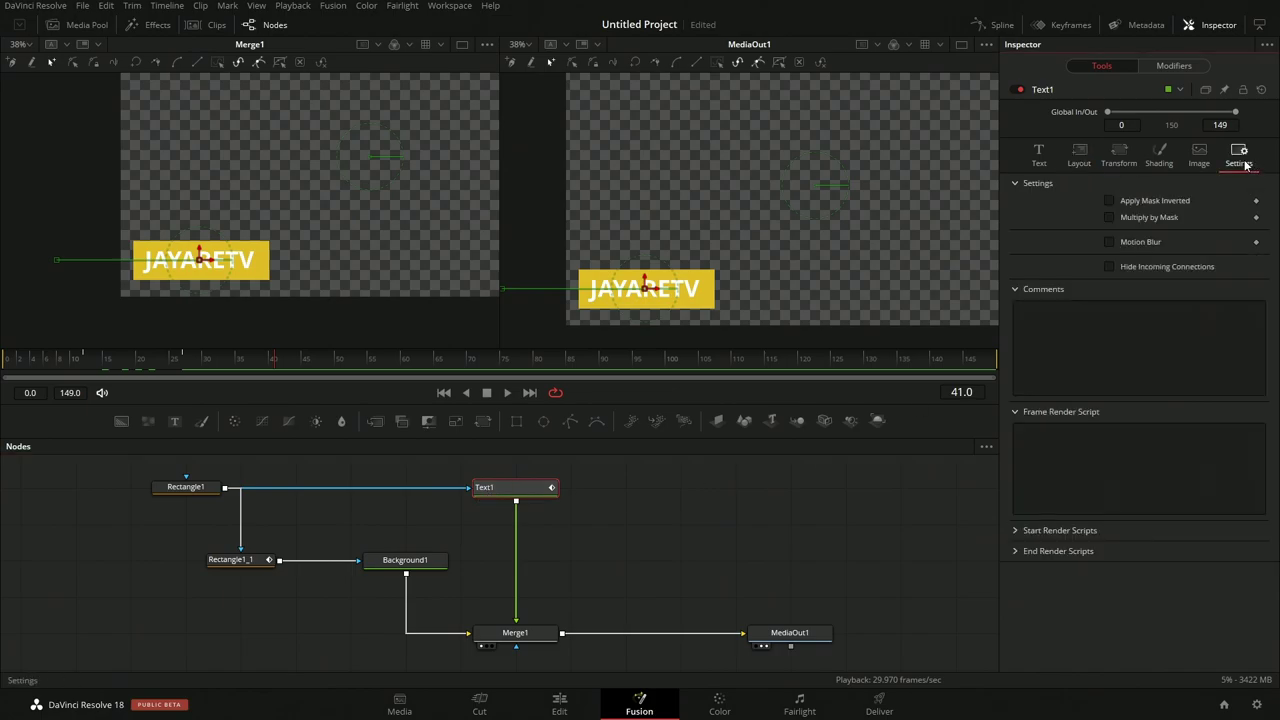
click(1131, 242)
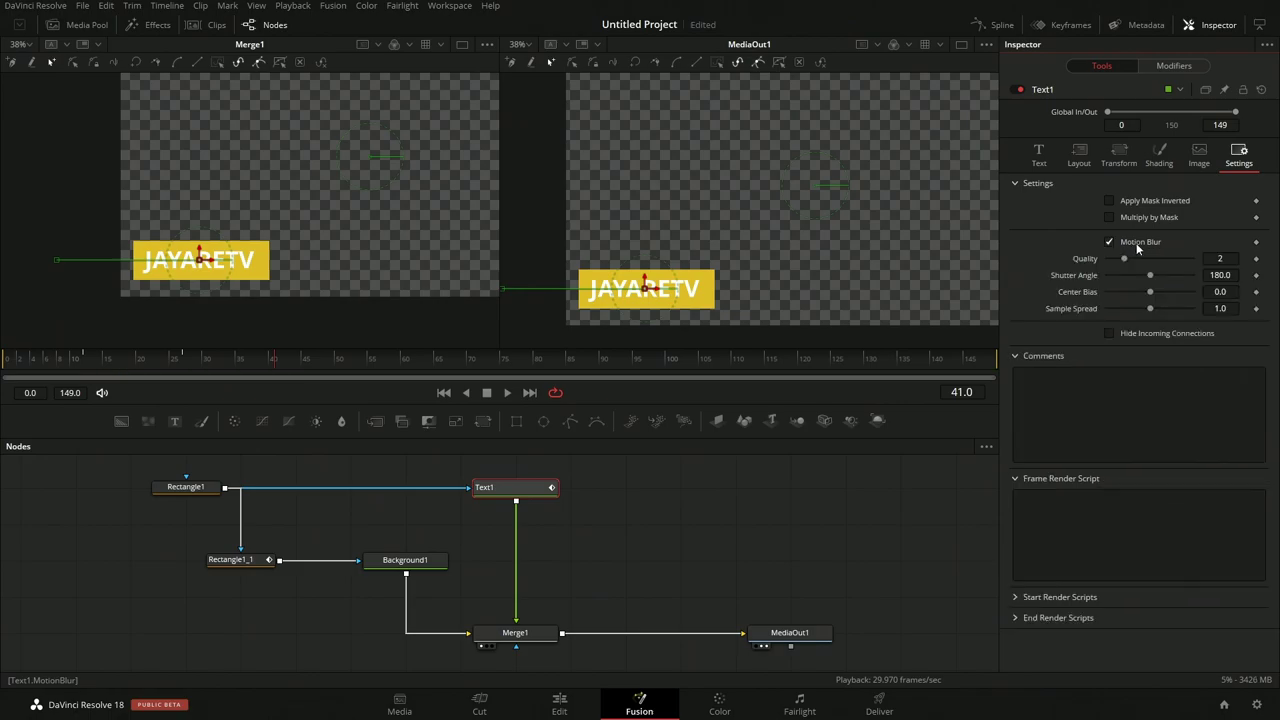
- Play the title animation and examine the motion-blurred letters up close at frame 18 in the MediaOut1 viewer
key(space)
click(91, 362)
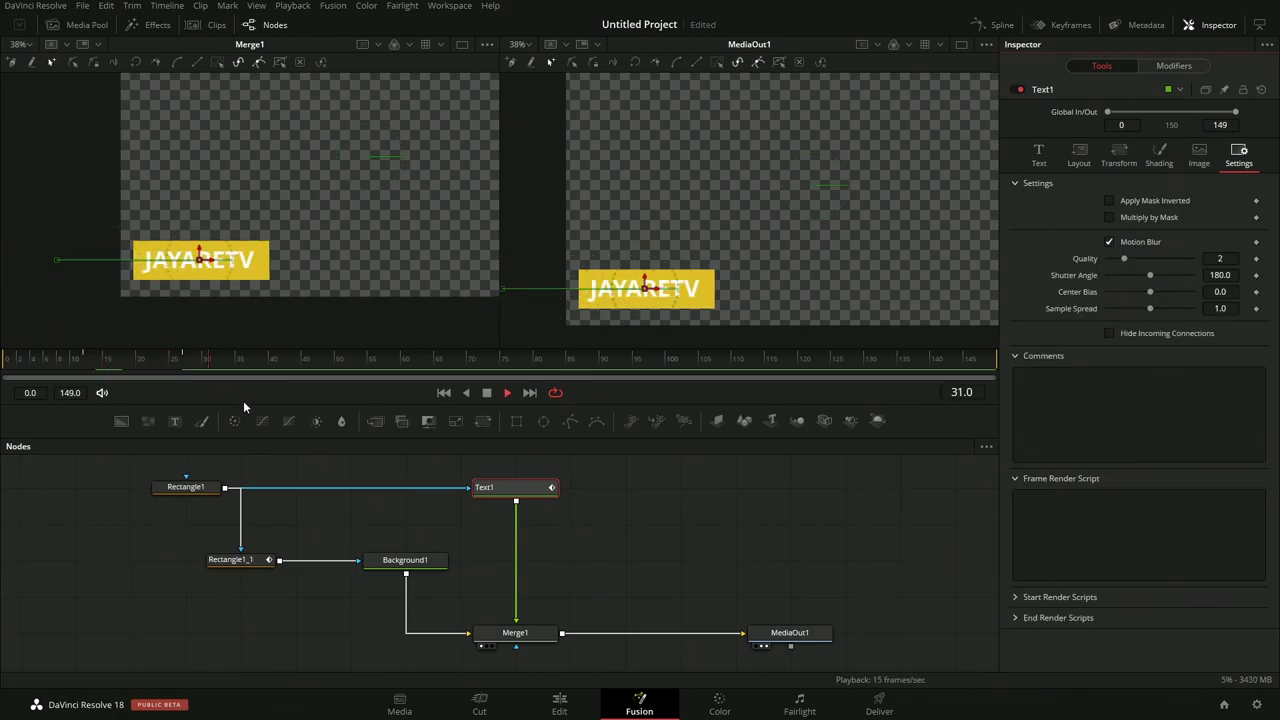
drag(139, 349, 126, 360)
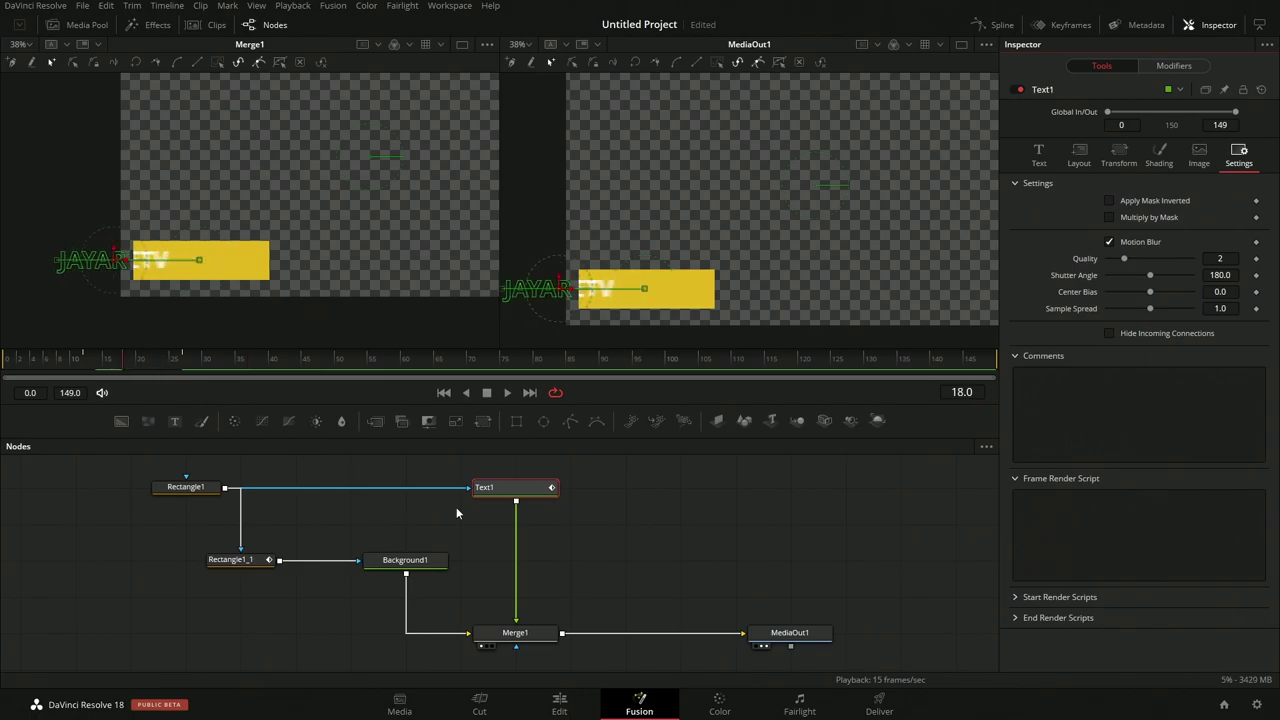
click(675, 520)
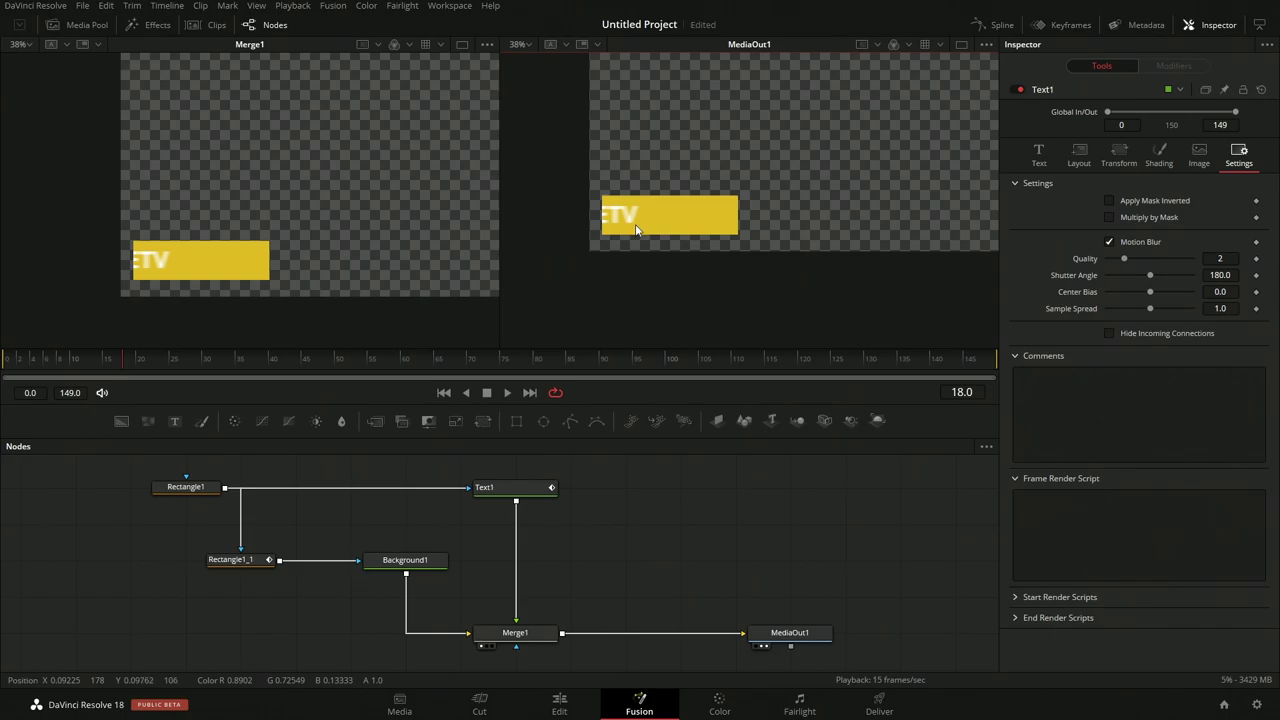
scroll(617, 228, up, 10)
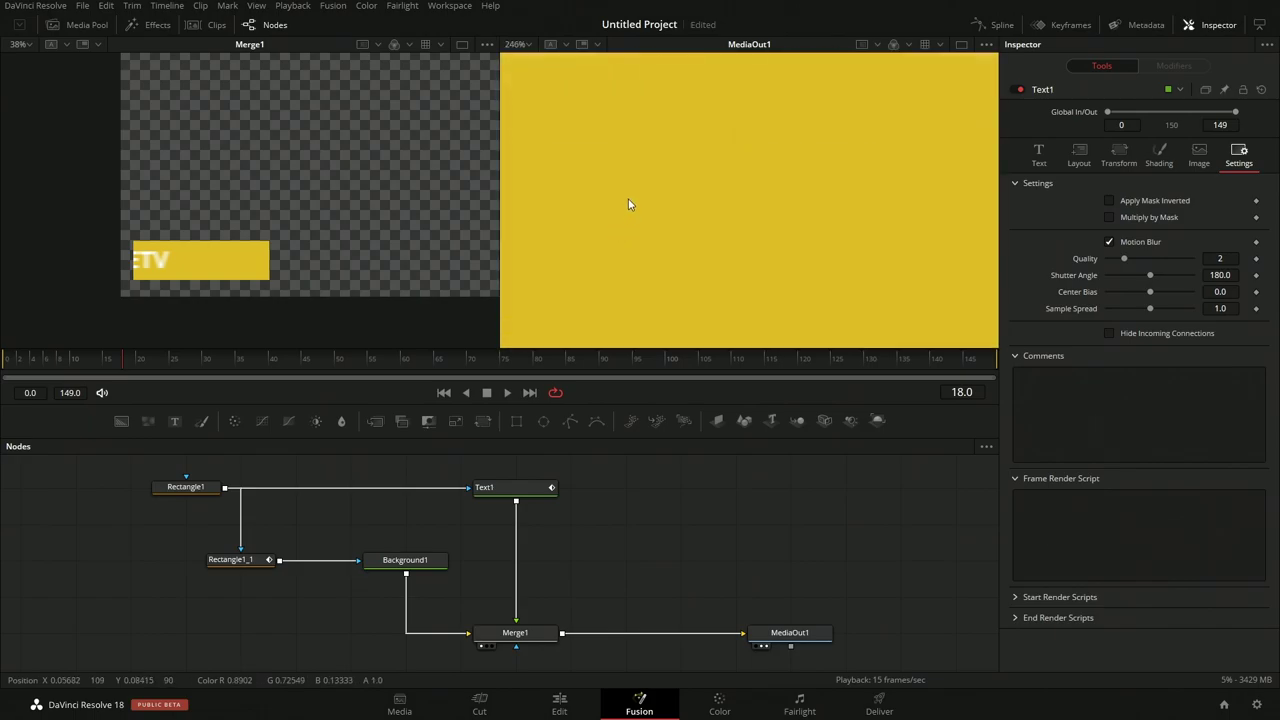
scroll(638, 183, down, 3)
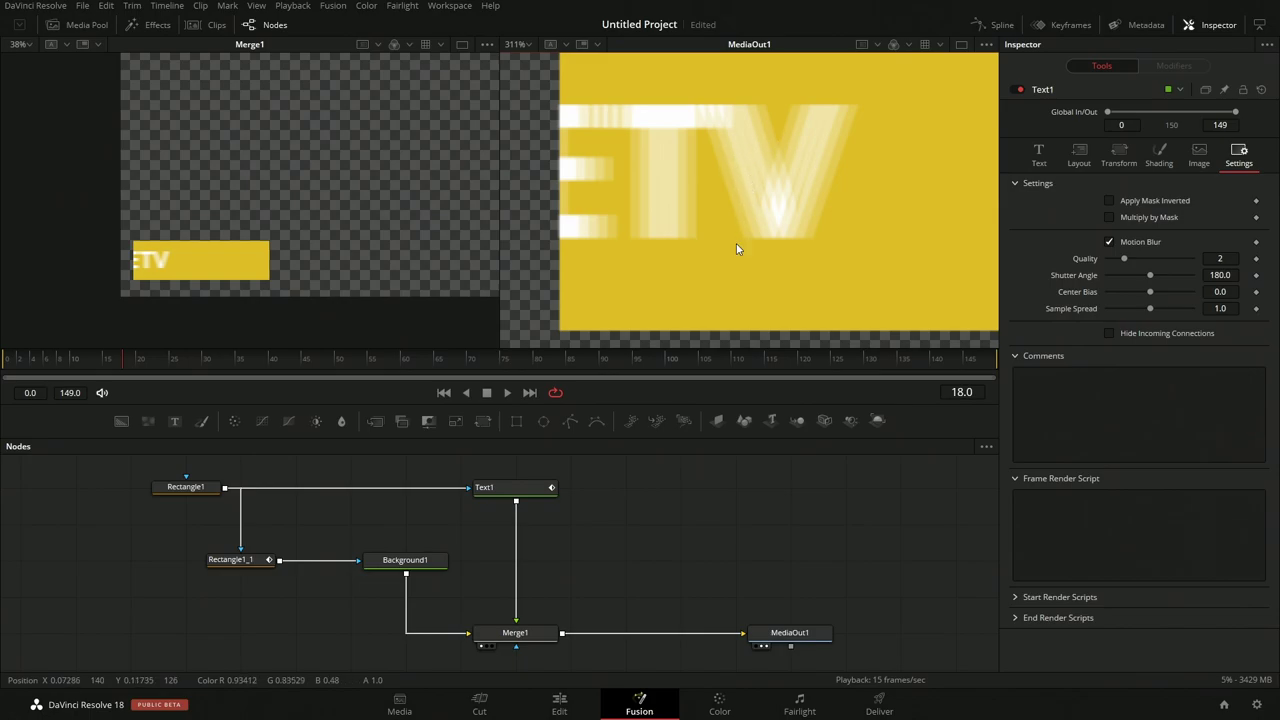
- Try a motion blur quality of 10 on Text1, settle on 5, and examine the blurred letter edges up close
drag(1128, 260, 1133, 262)
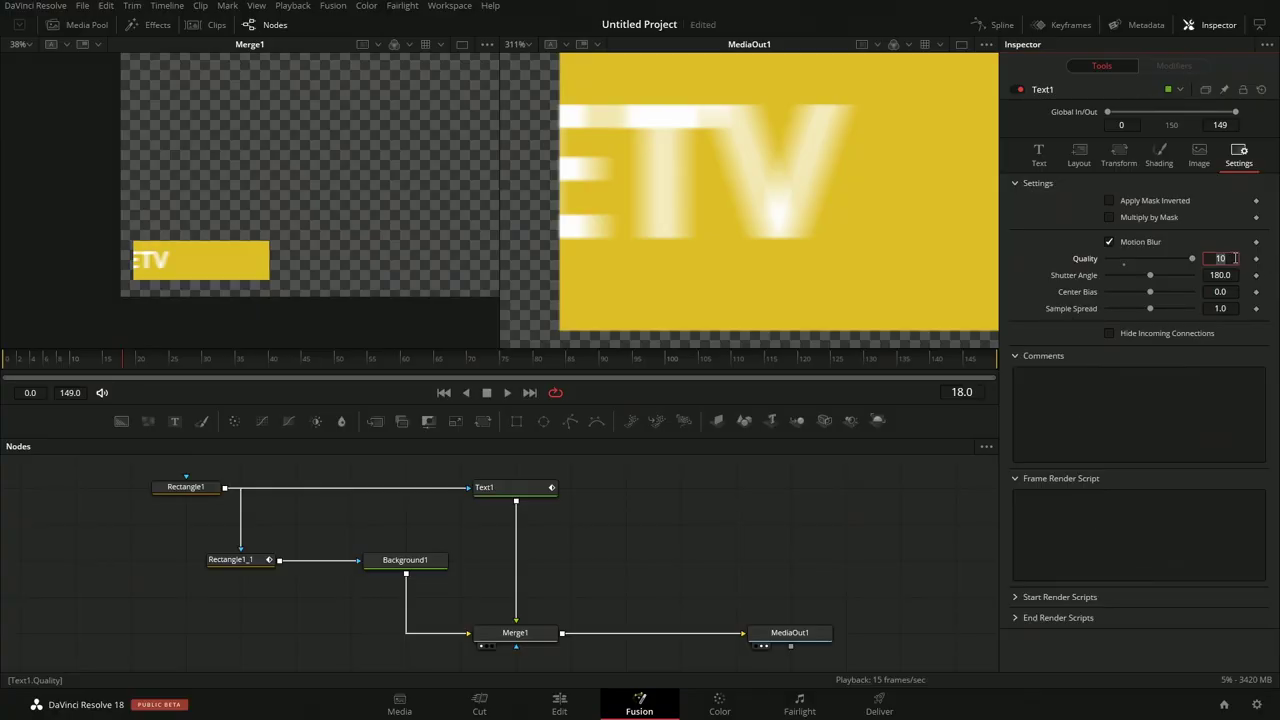
click(1116, 262)
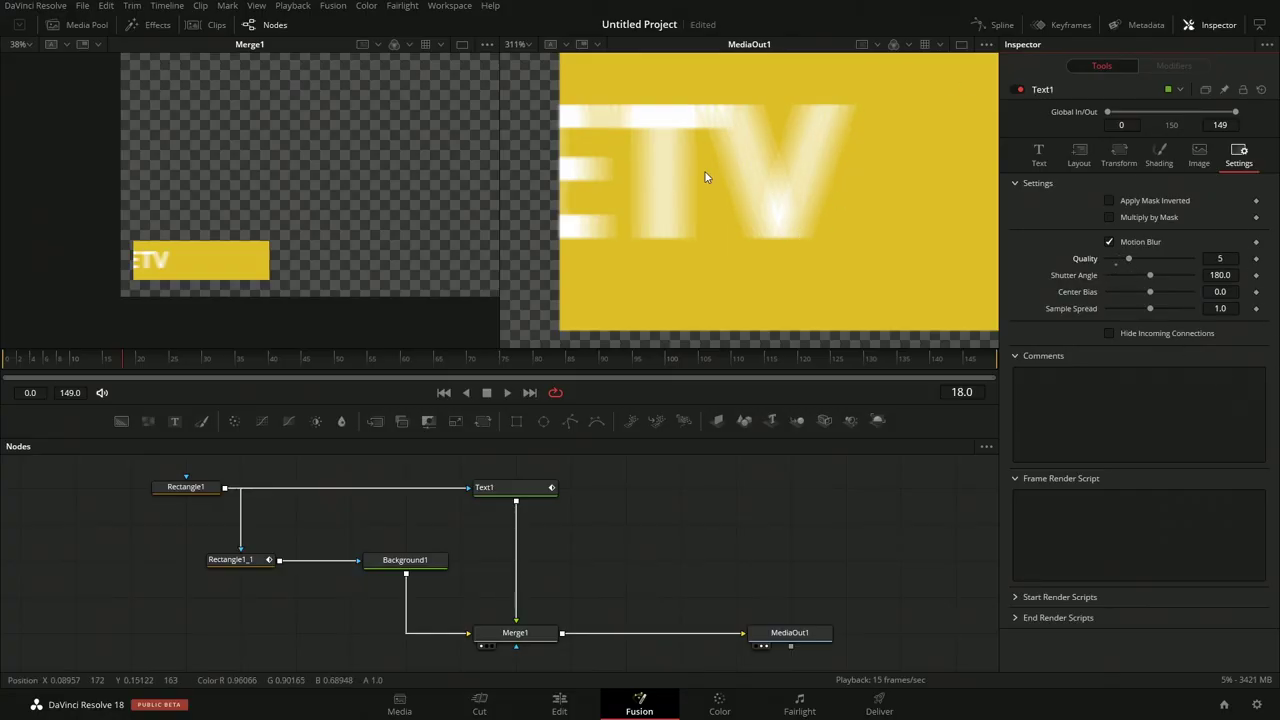
drag(715, 167, 901, 190)
scroll(856, 185, up, 5)
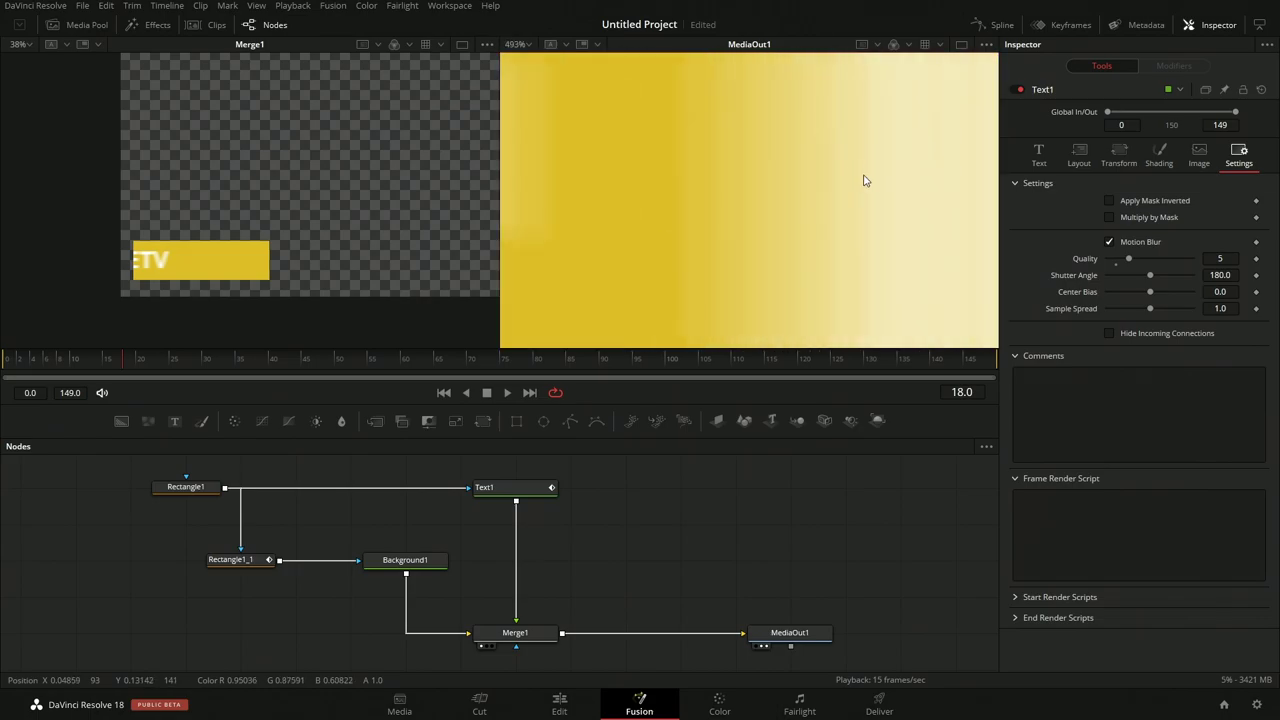
scroll(860, 177, down, 4)
scroll(869, 184, up, 4)
scroll(855, 190, down, 10)
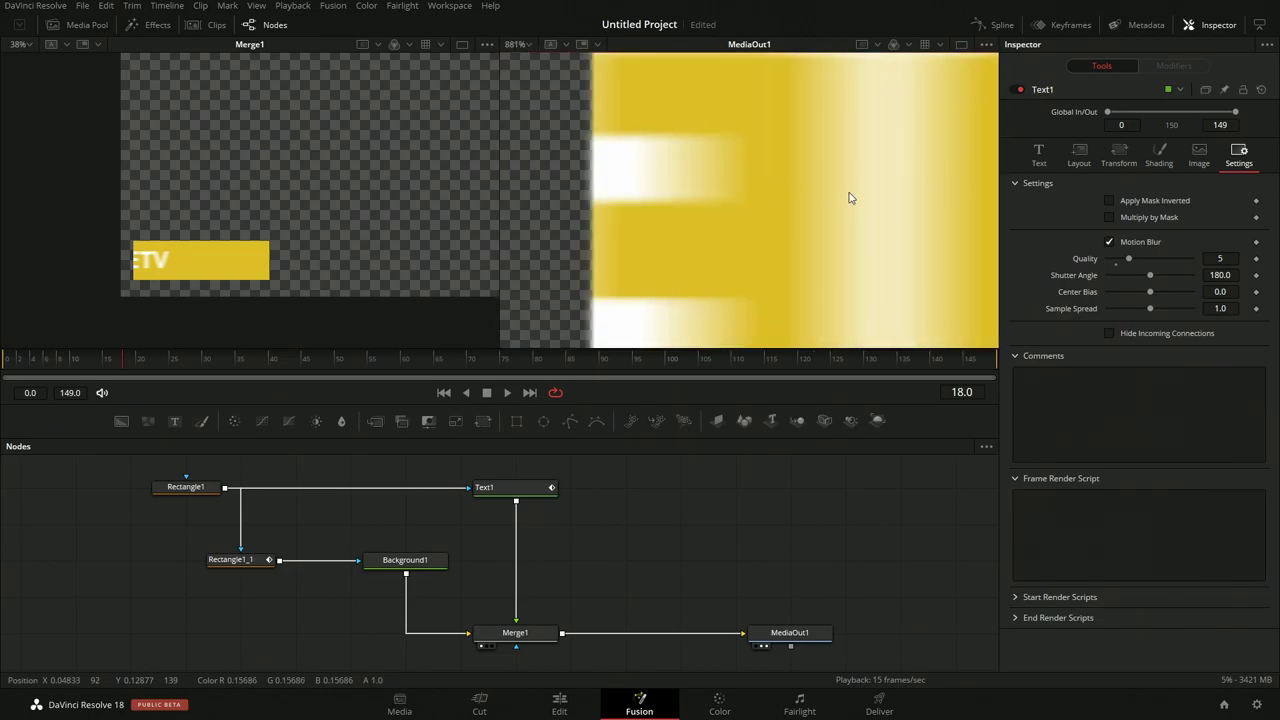
- Switch to the Edit page and play the timeline from the start of Fusion Composition 1 to check the blurred title
click(412, 405)
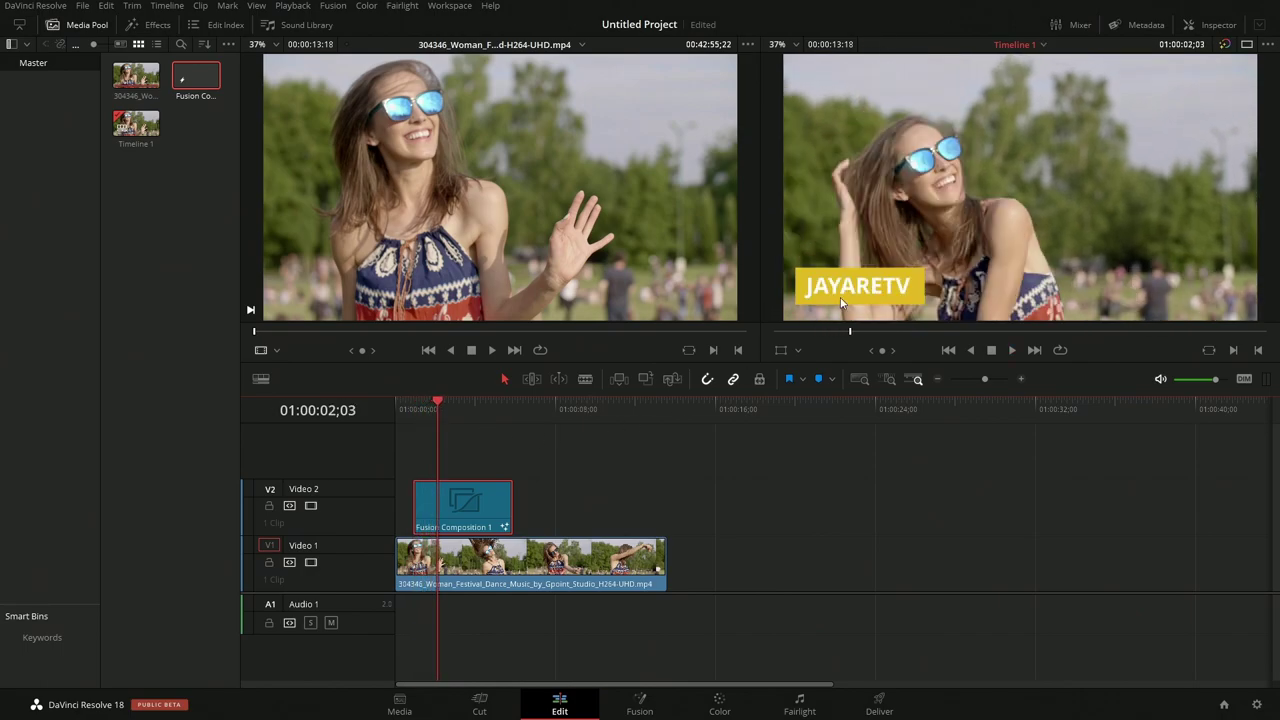
click(410, 408)
key(space)
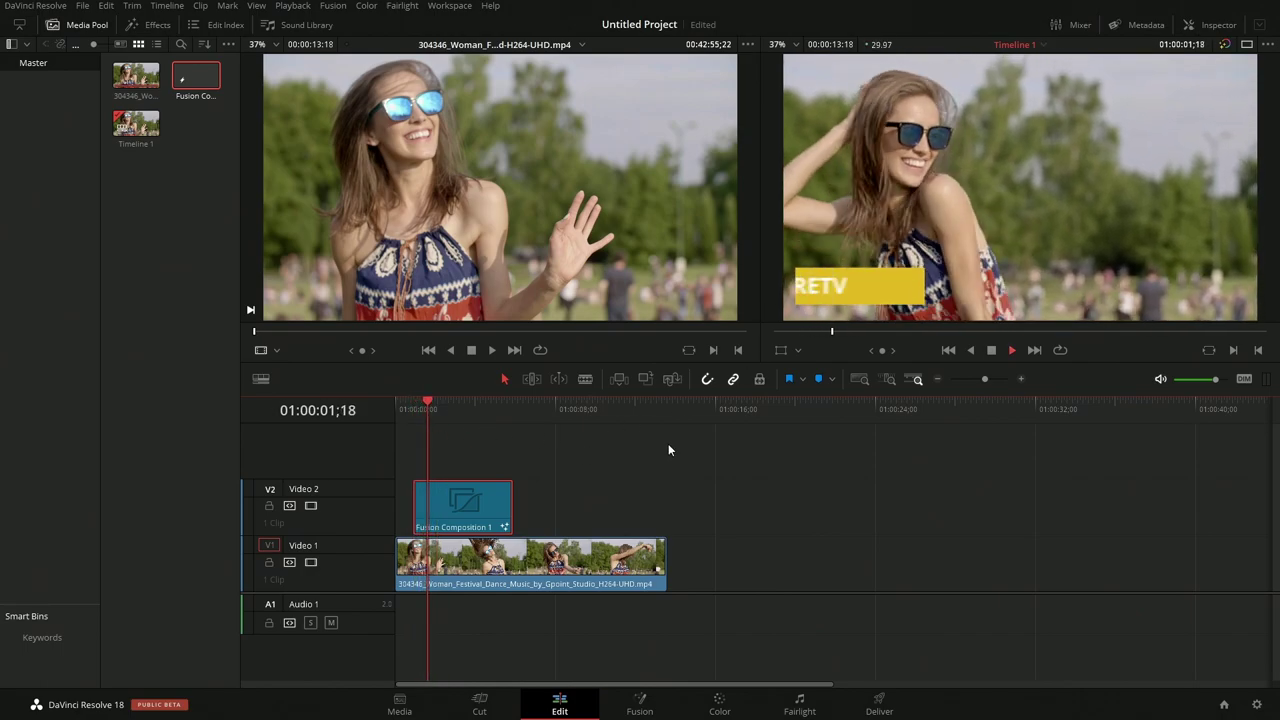
key(space)
drag(442, 409, 419, 420)
key(space)
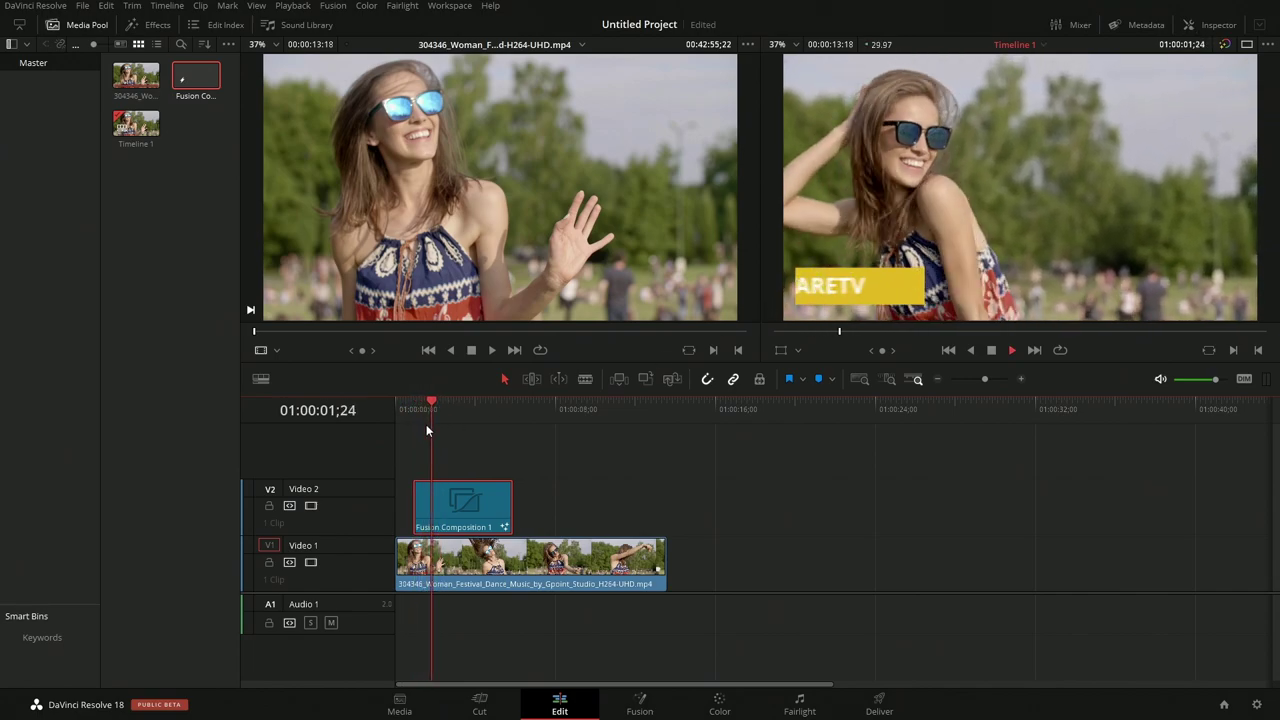
key(space)
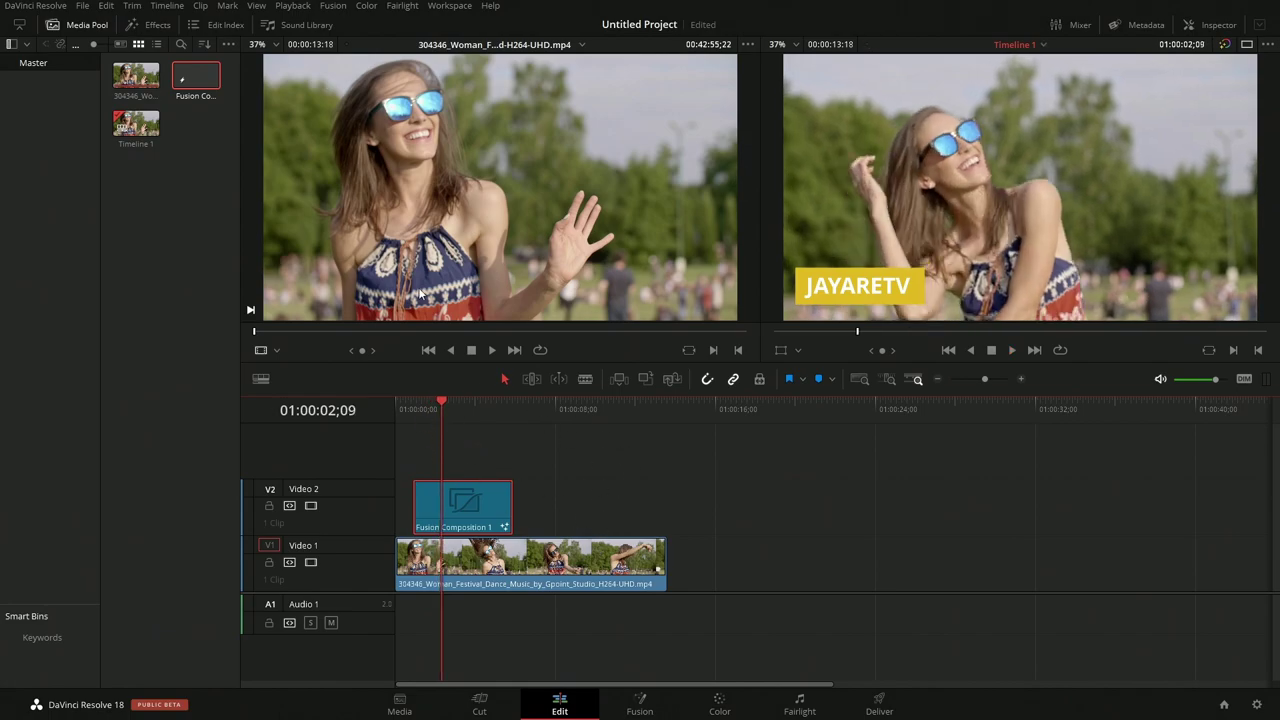
- Turn on render caching for the timeline so that the Fusion composition is cached
click(293, 6)
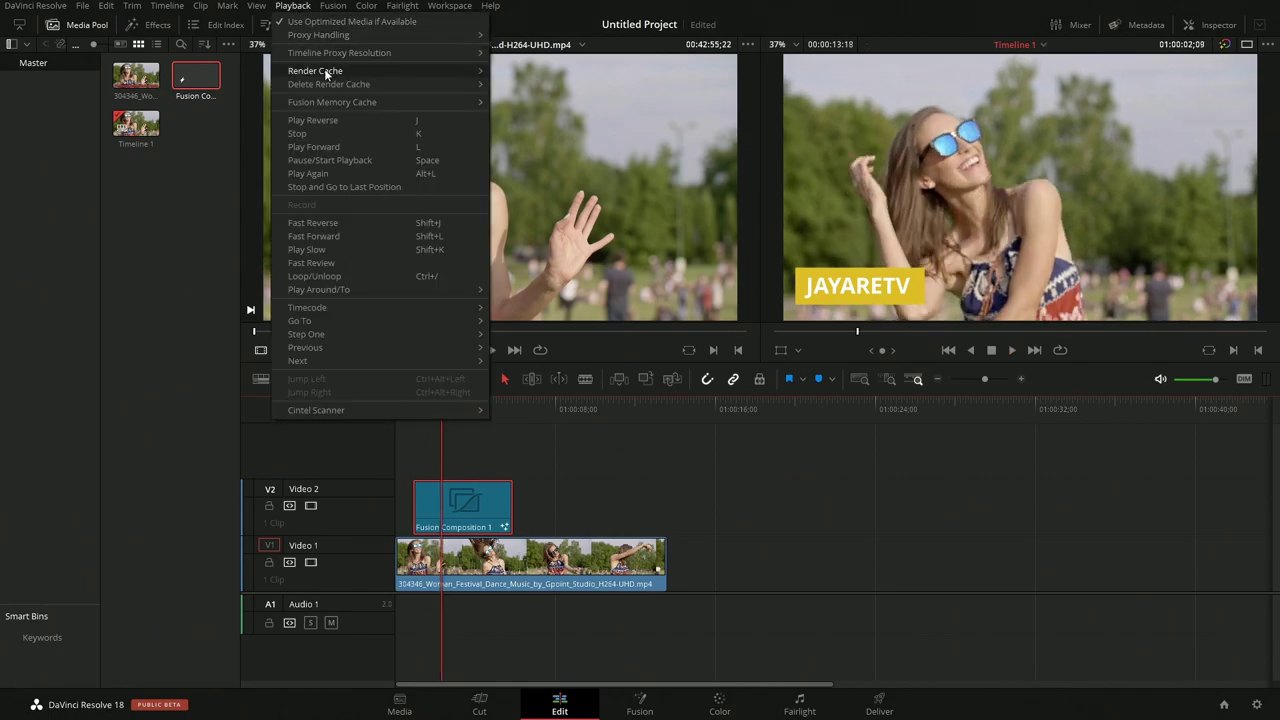
mouse_move(325, 74)
click(517, 85)
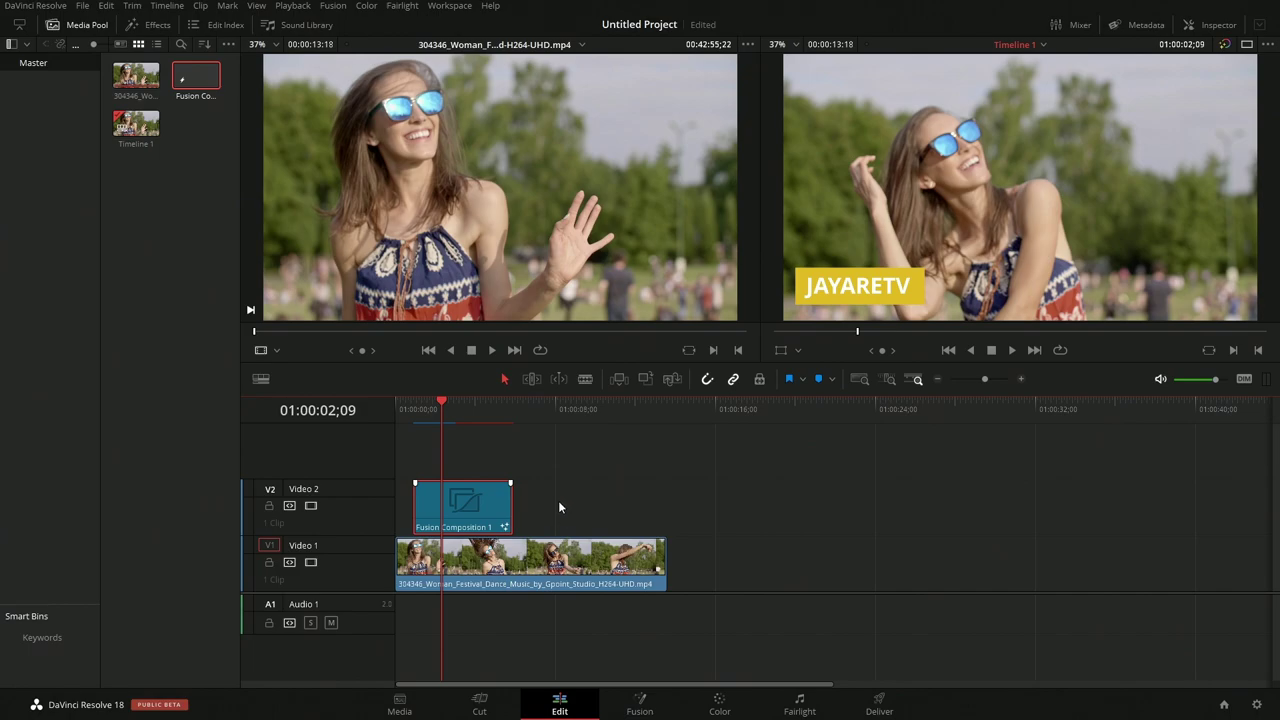
- Play the cached title animation over the footage from the start of the timeline
click(401, 413)
key(space)
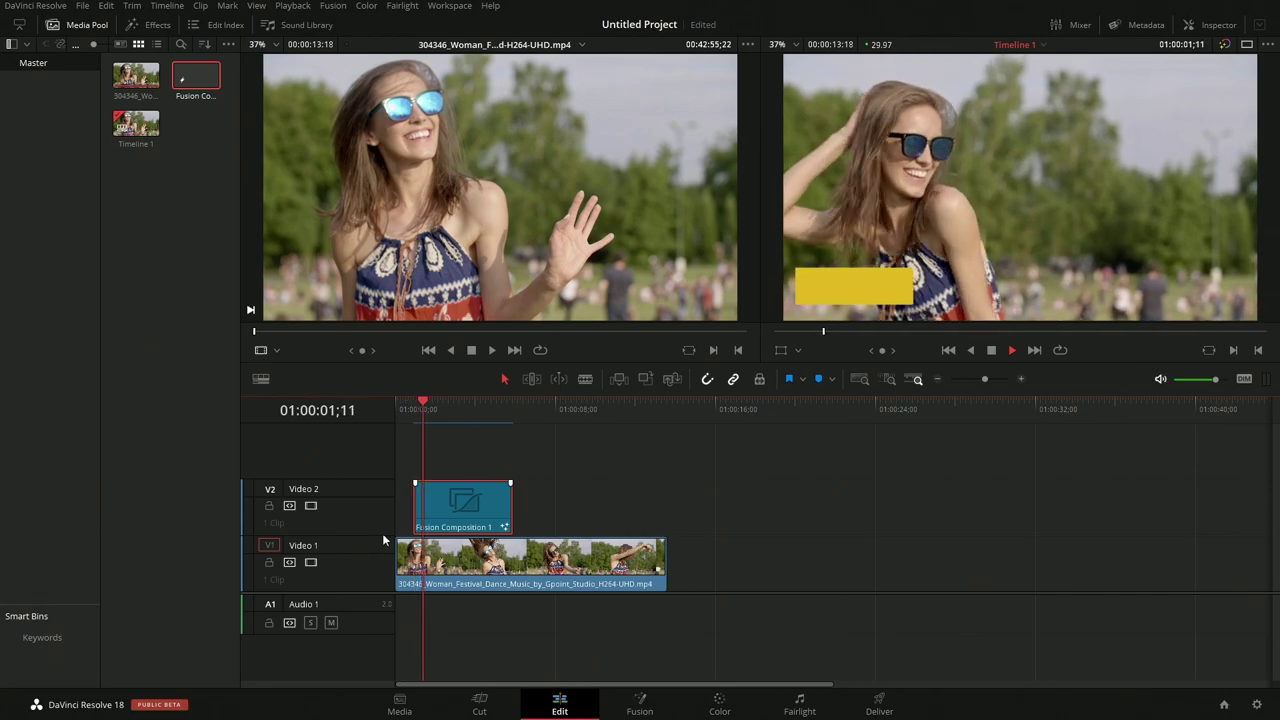
key(Home)
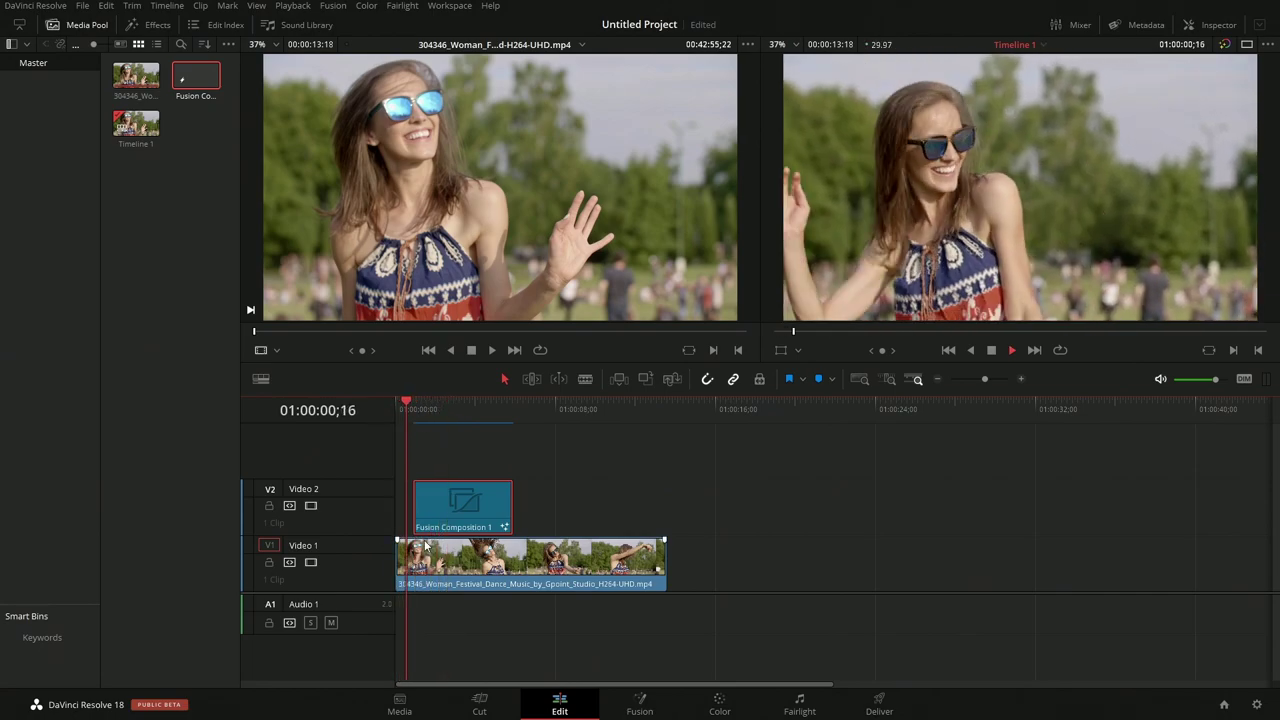
key(space)
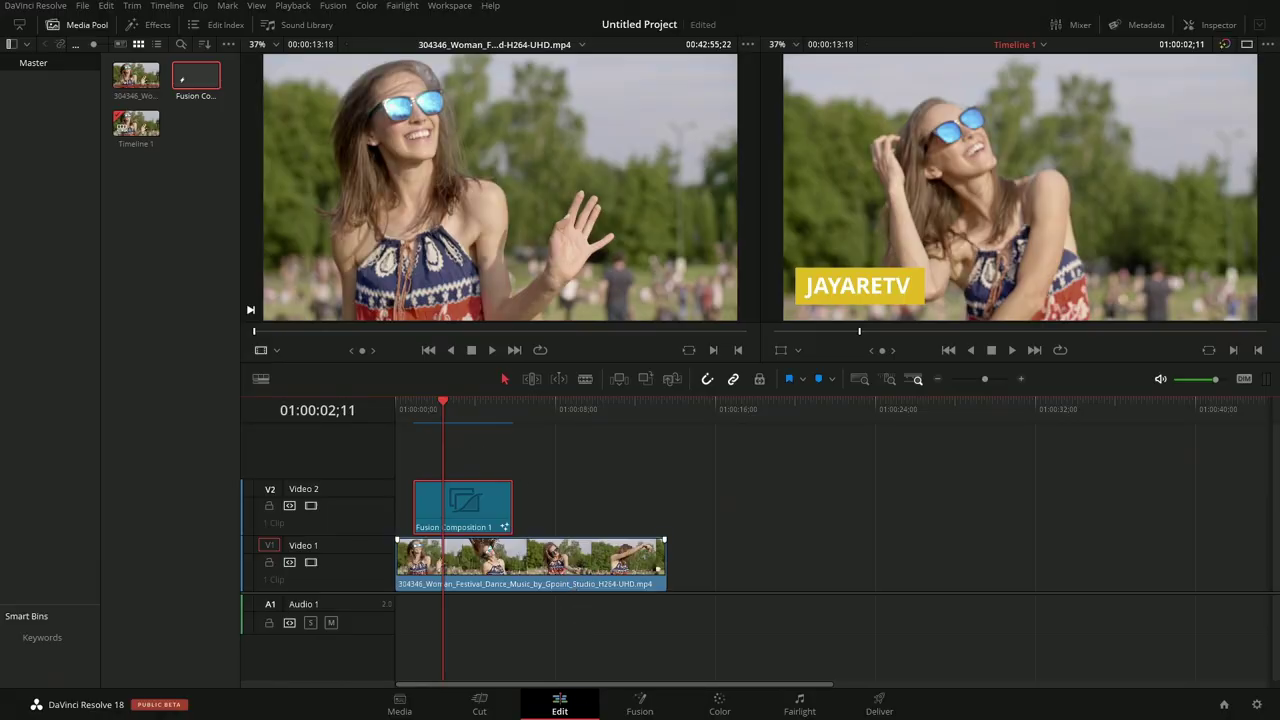
- Return to the Fusion page, fit the MediaOut1 view, and scrub Text1's slide-in to frame 20
click(640, 705)
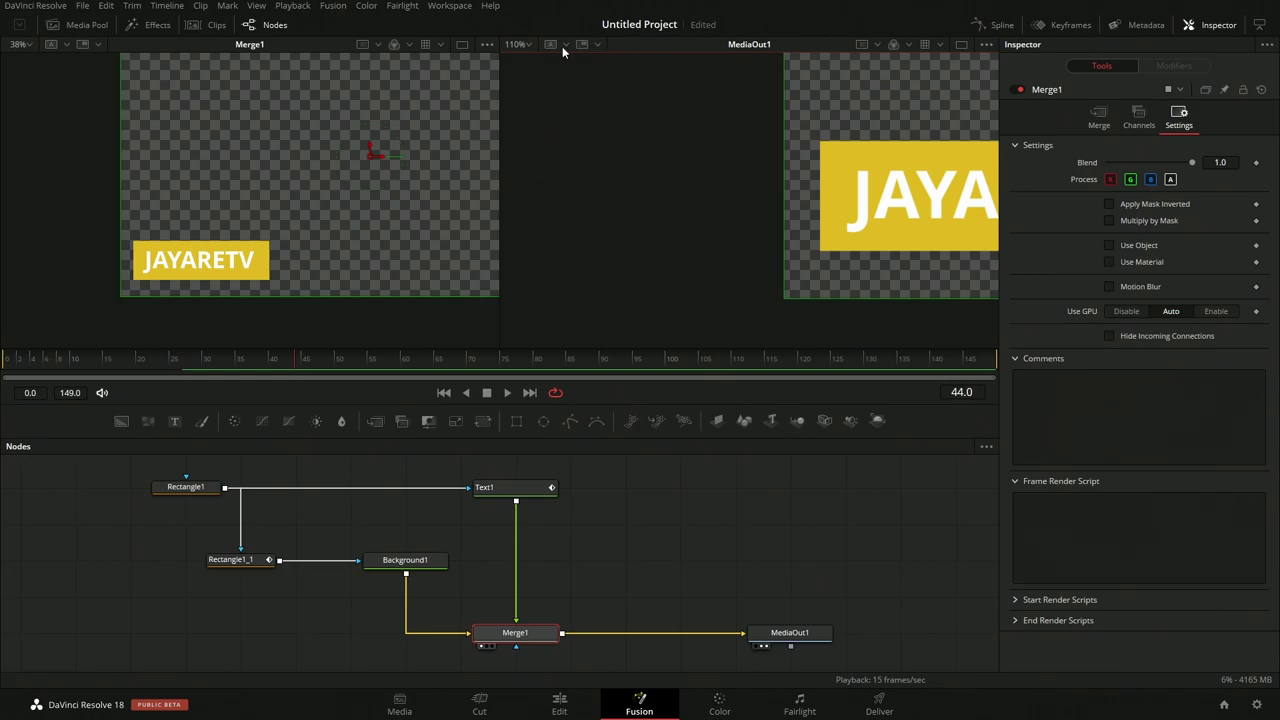
click(526, 46)
click(526, 65)
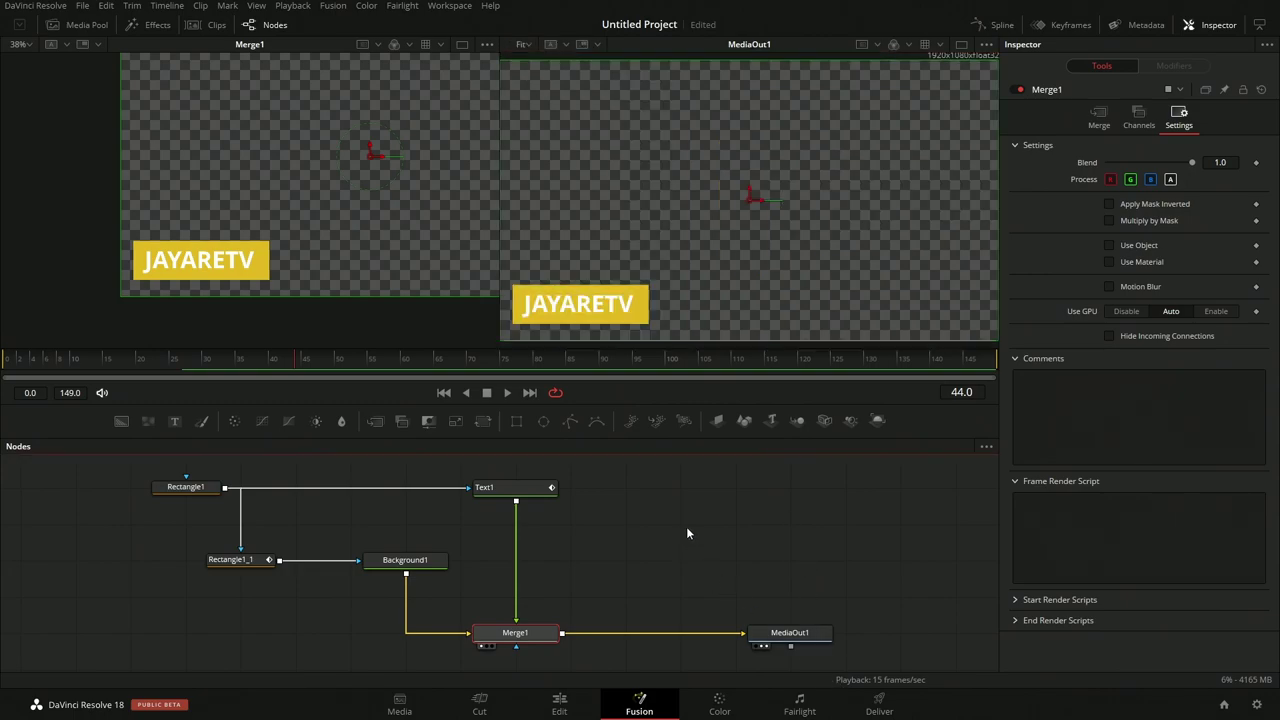
click(530, 486)
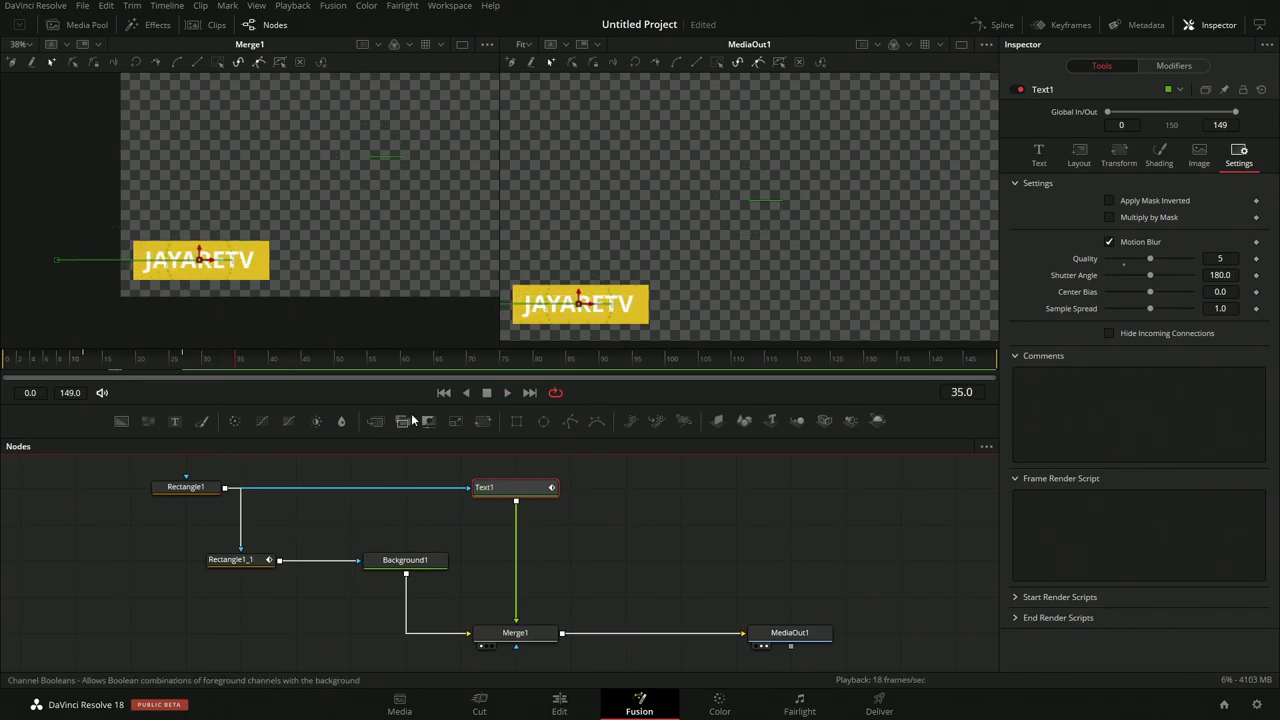
click(99, 366)
drag(99, 362, 139, 360)
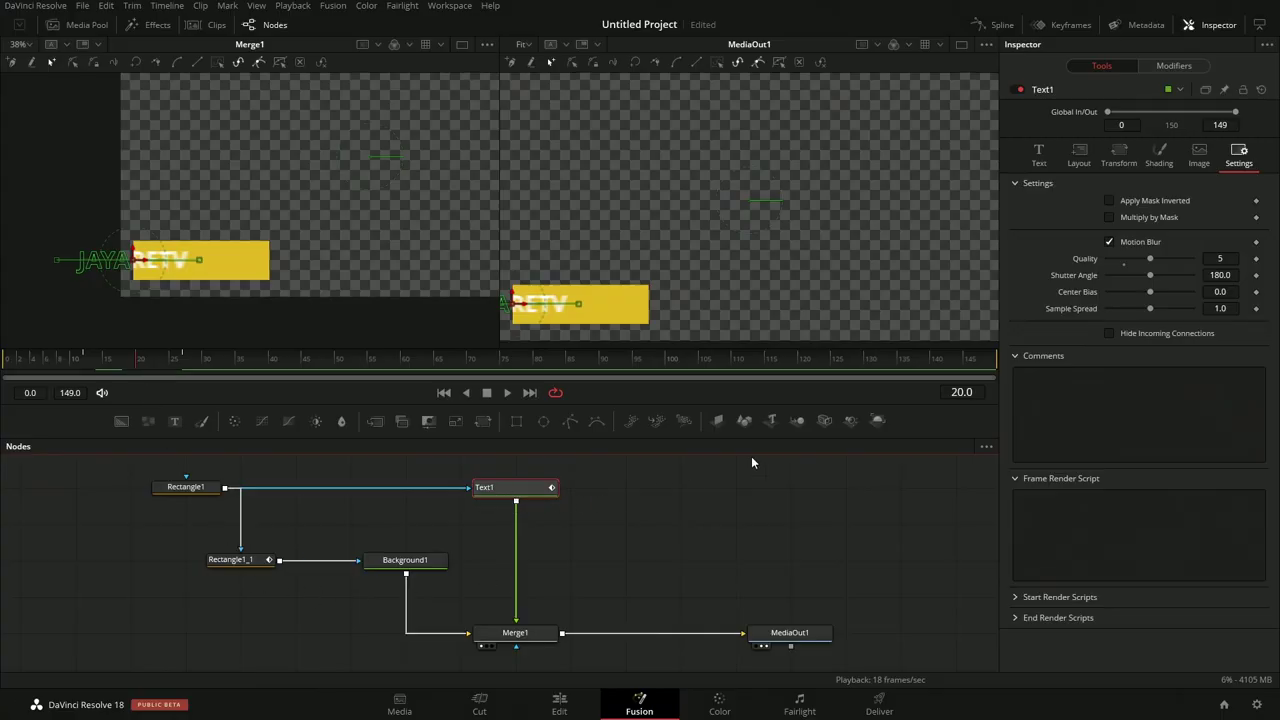
- Open the Spline editor across the full window width and restrict it to showing only the selected tool
click(1000, 27)
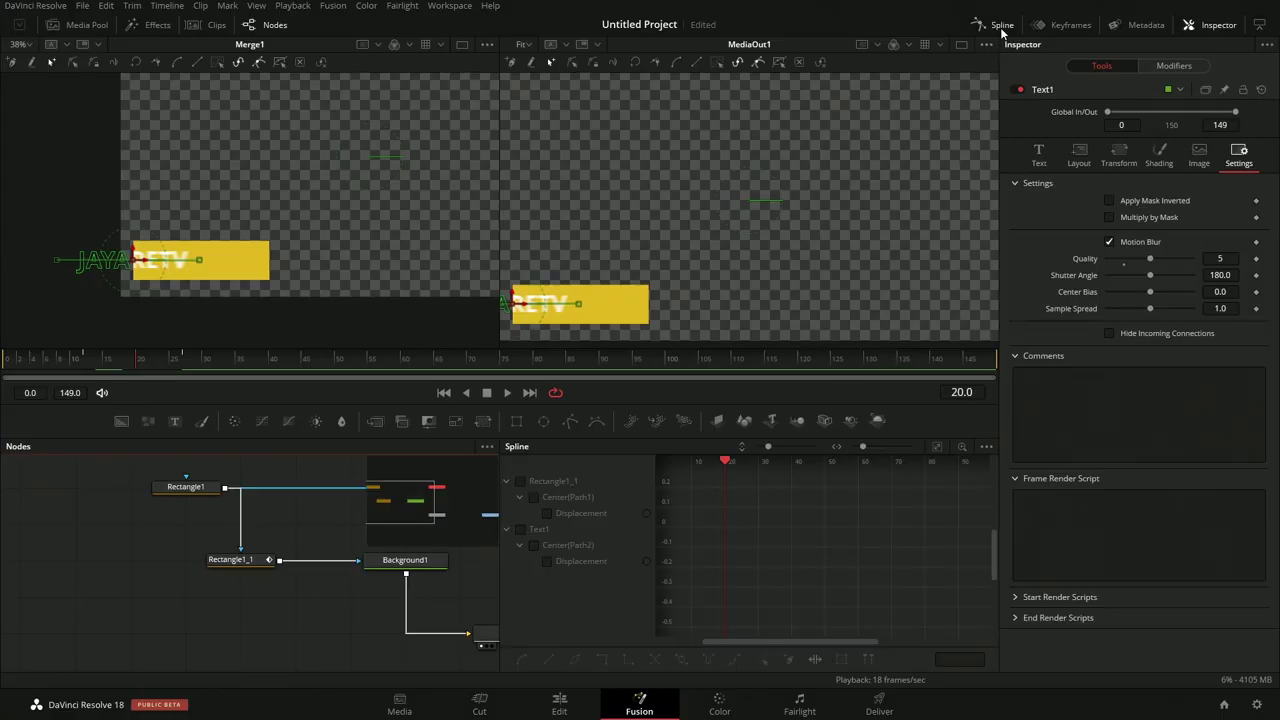
click(1260, 28)
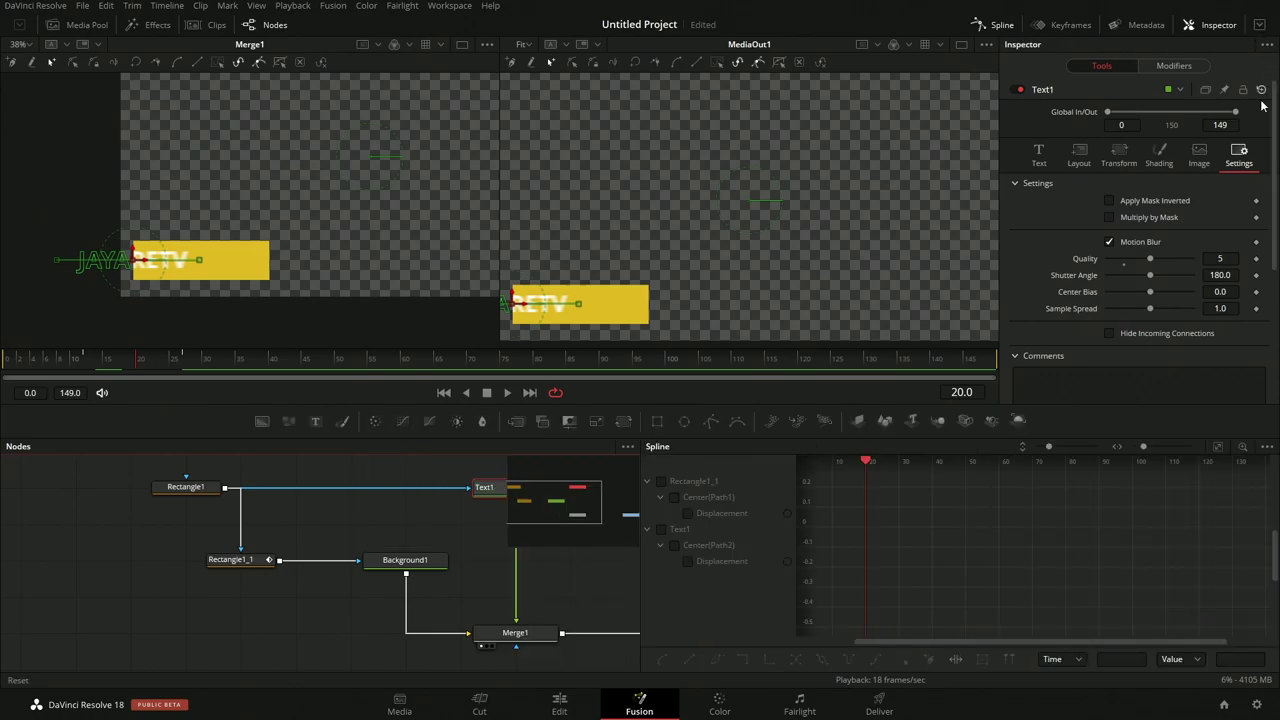
drag(641, 571, 430, 540)
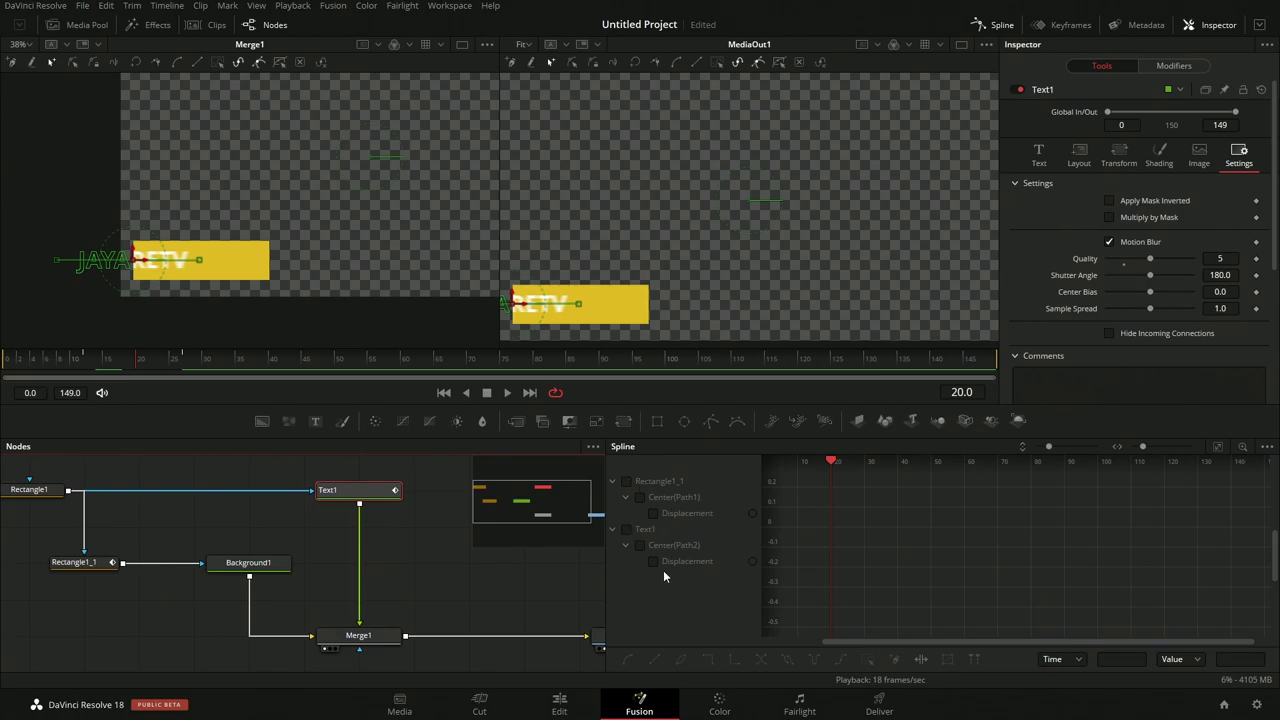
click(1267, 448)
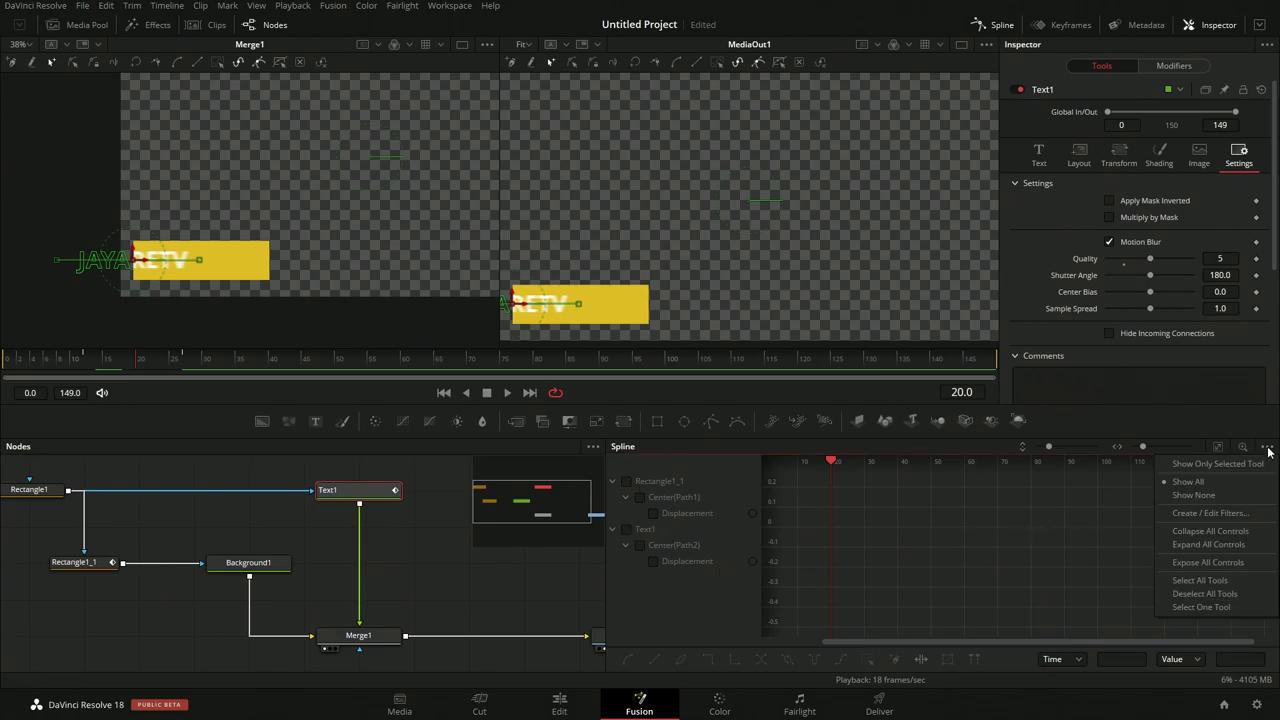
click(1216, 465)
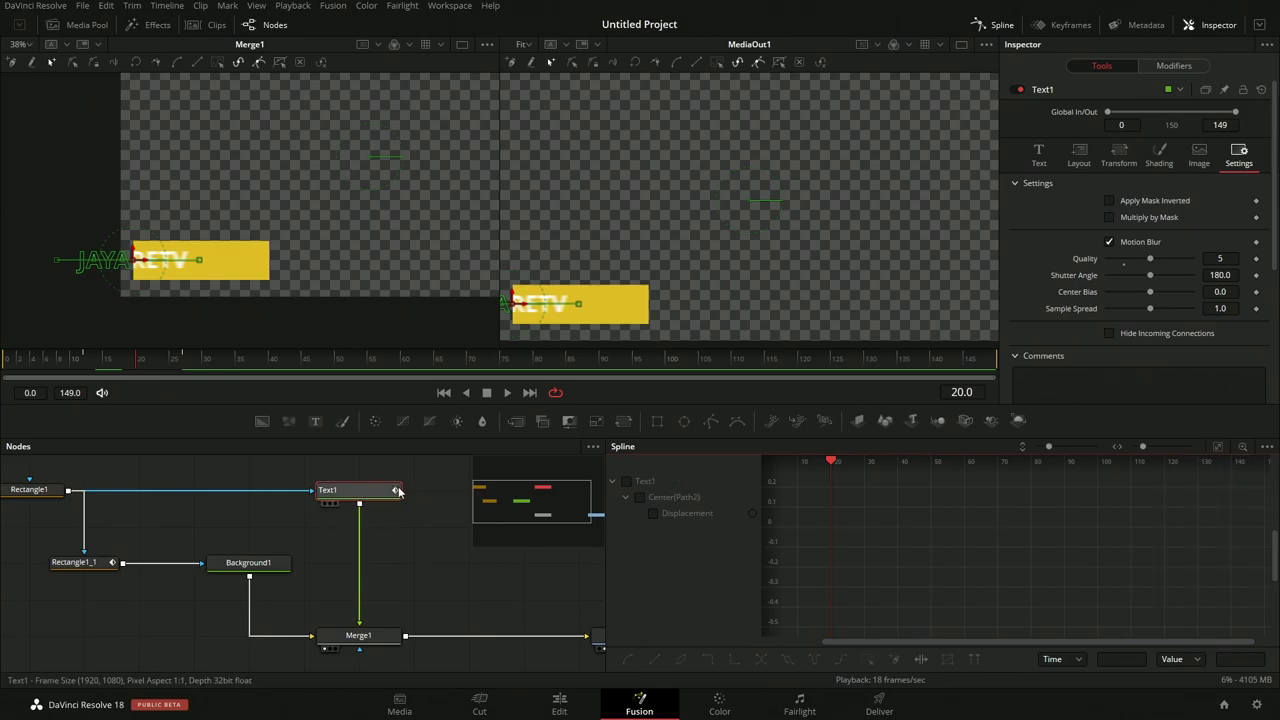
- Compare which animation curves the Spline editor lists for Rectangle1_1 and Background1
click(93, 566)
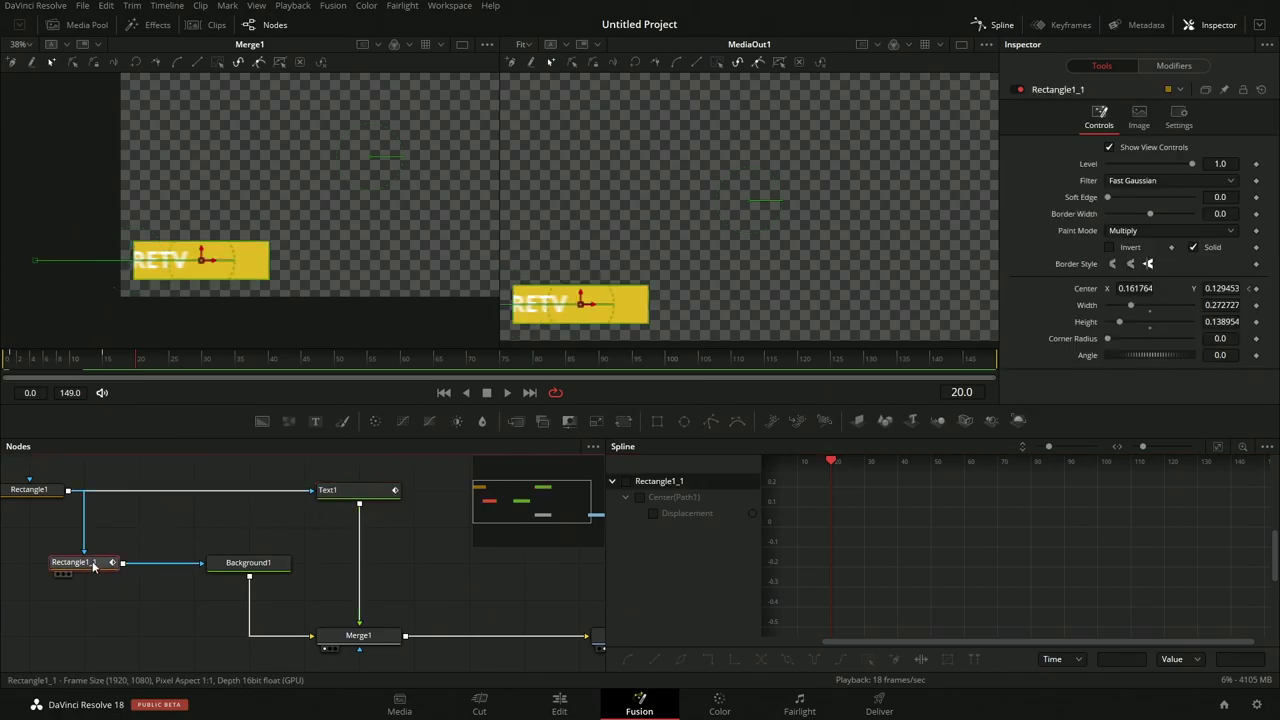
click(250, 565)
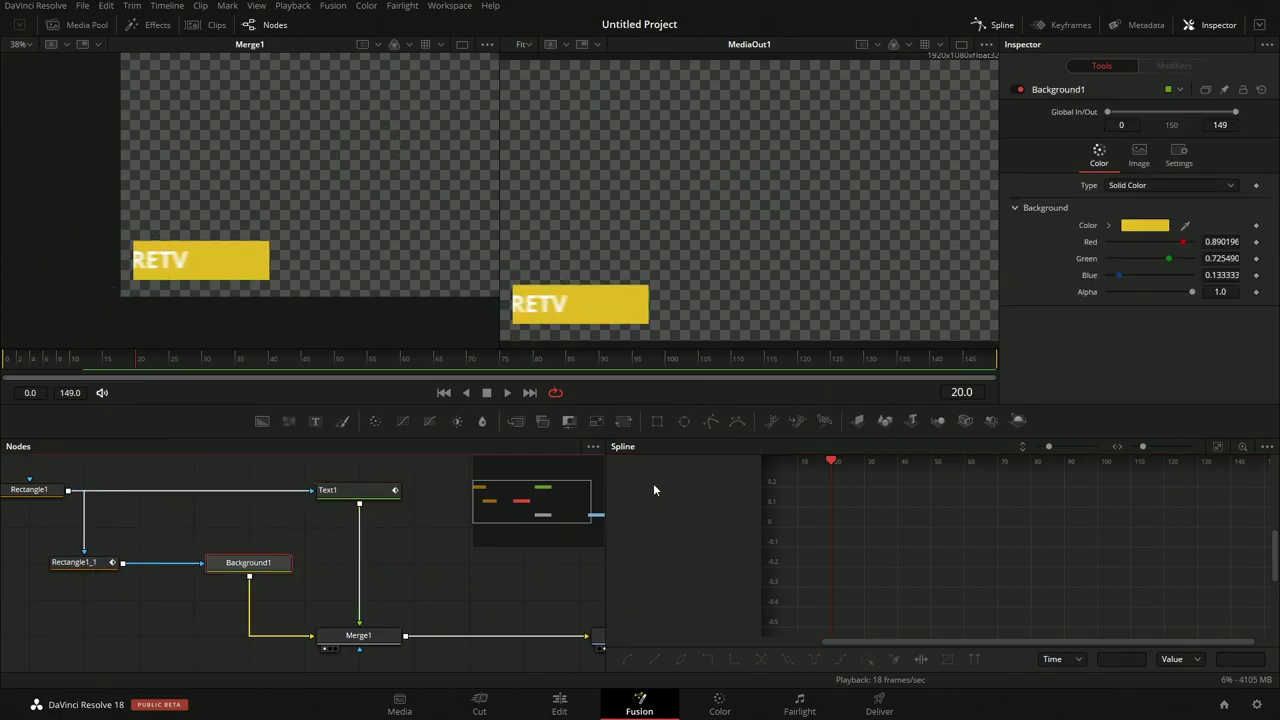
click(90, 566)
- Display Text1's Displacement curve in the Spline editor and fit it to the graph area
click(340, 495)
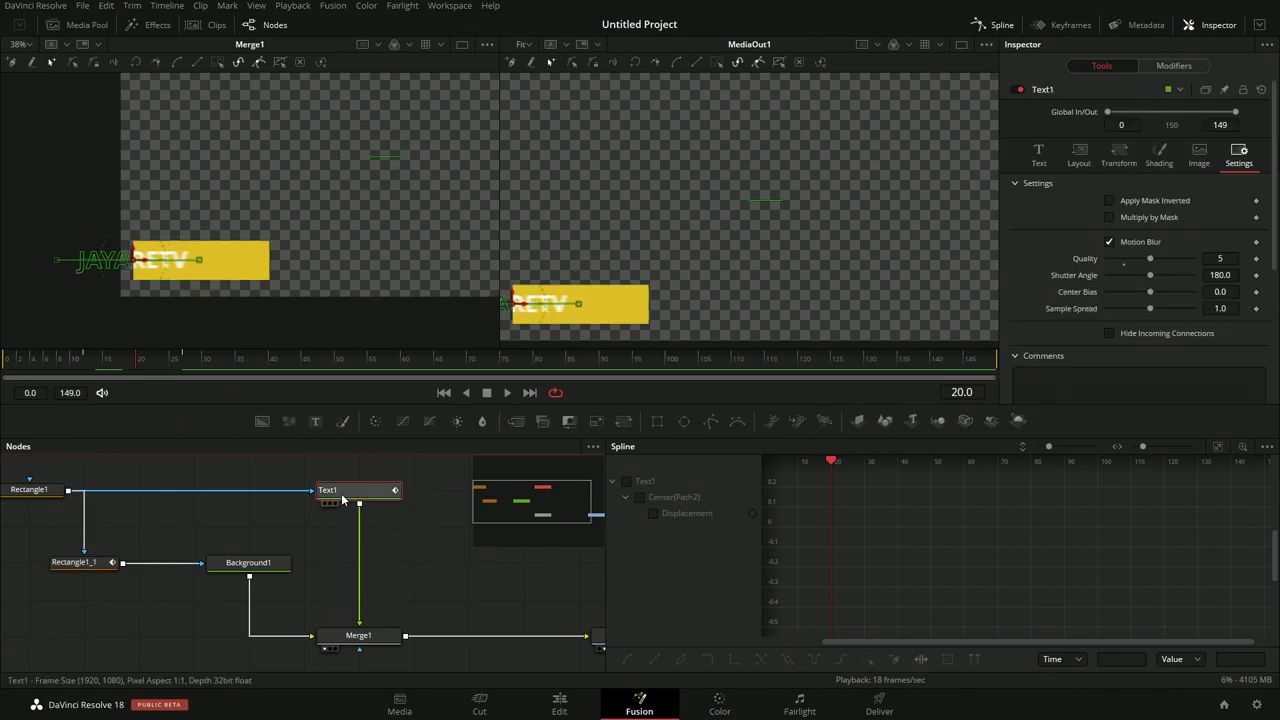
click(626, 481)
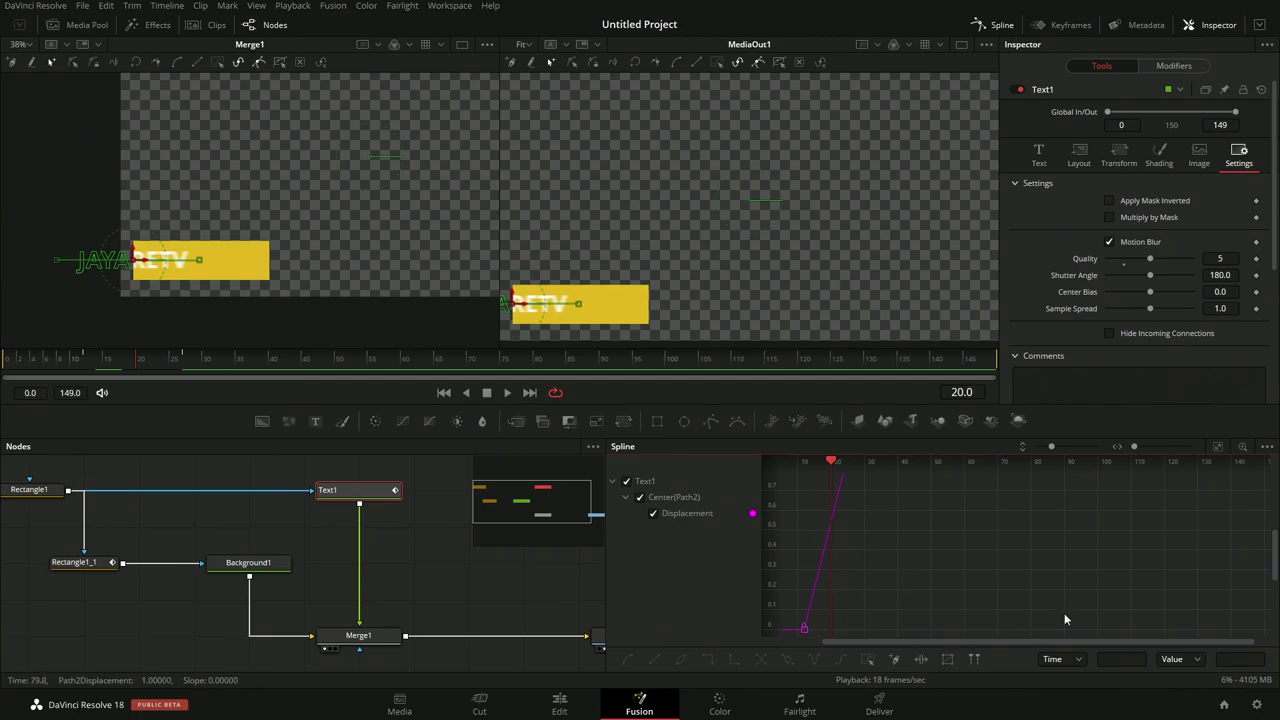
click(1217, 446)
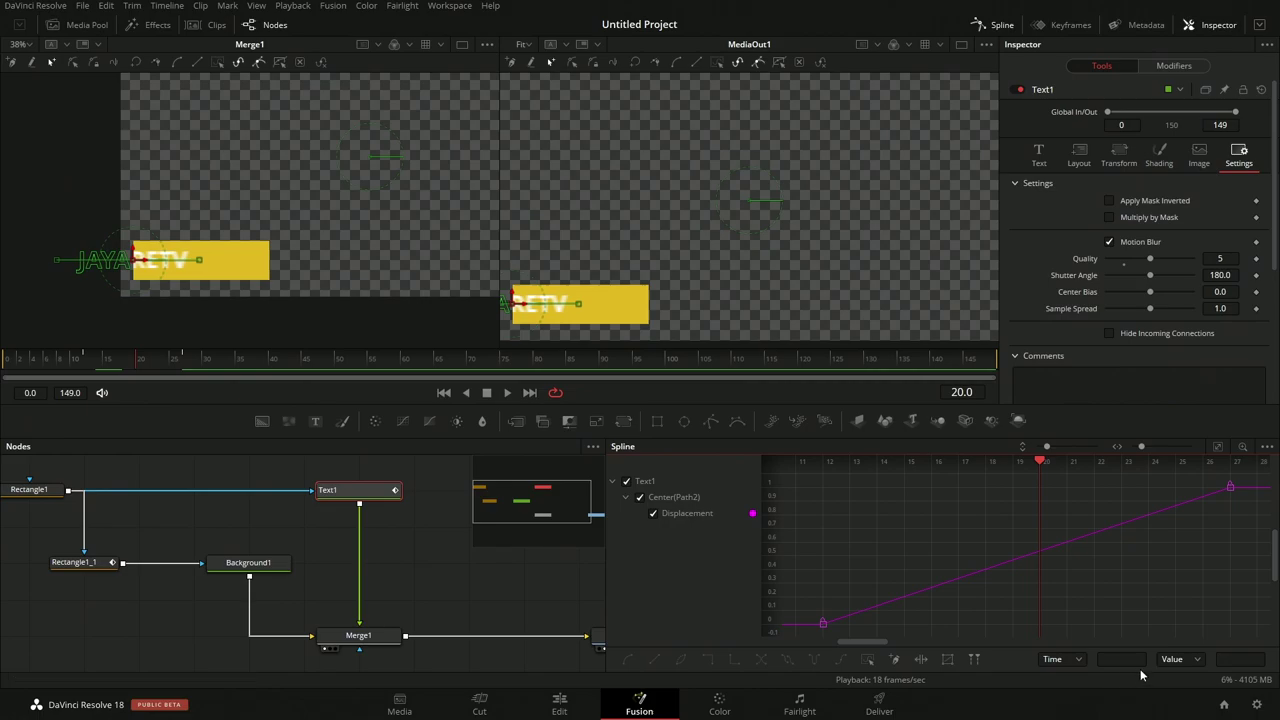
- Smooth the last keyframe of Text1's Displacement curve and set its Ease In to 47
drag(1199, 481, 1200, 503)
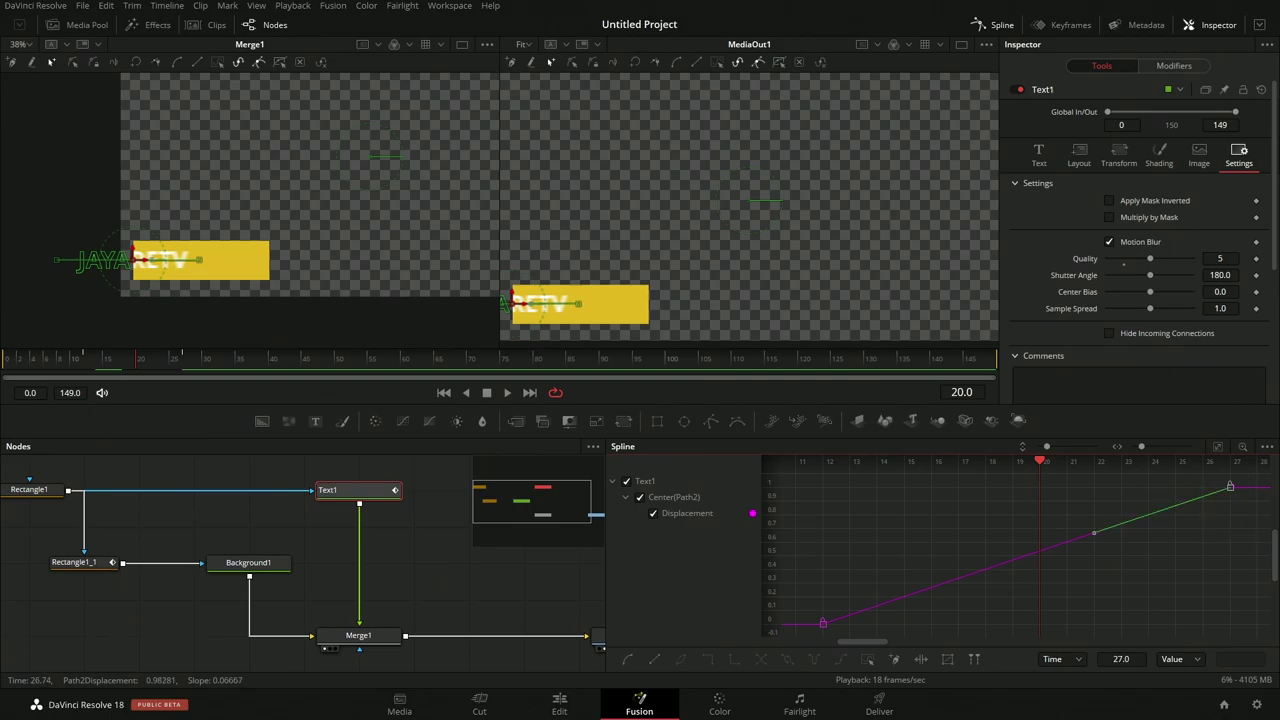
key(shift+s)
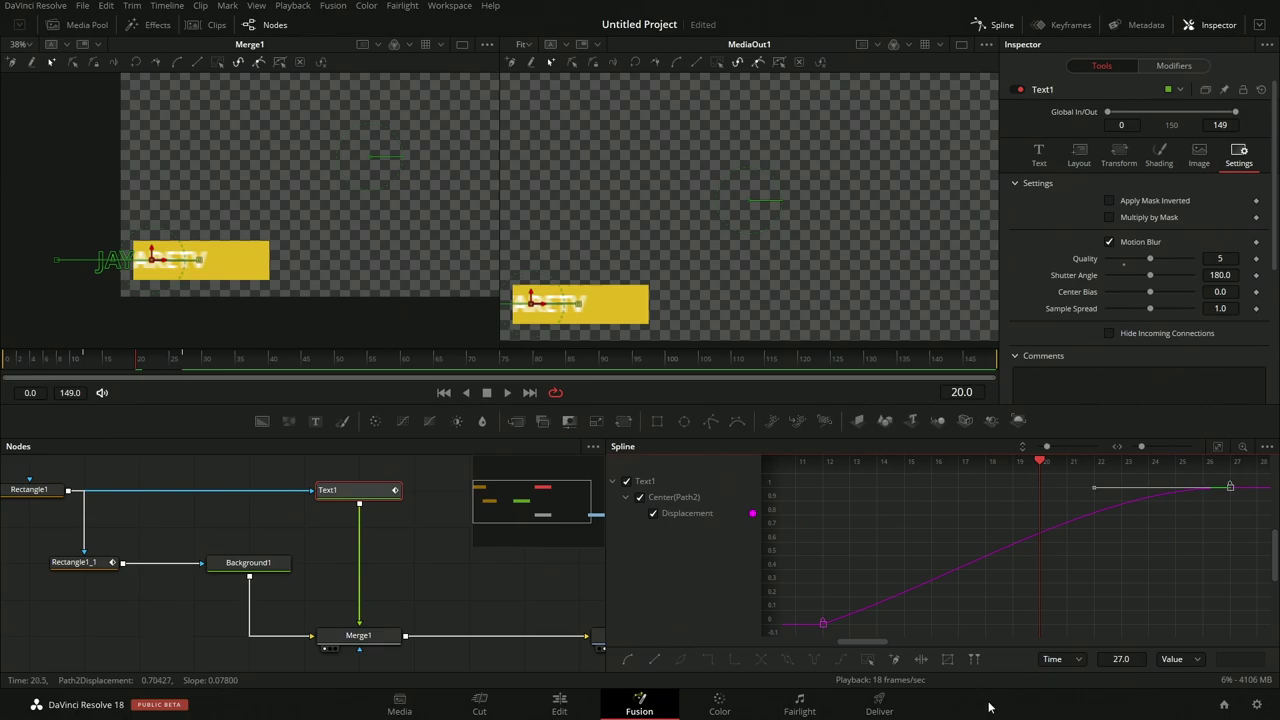
key(t)
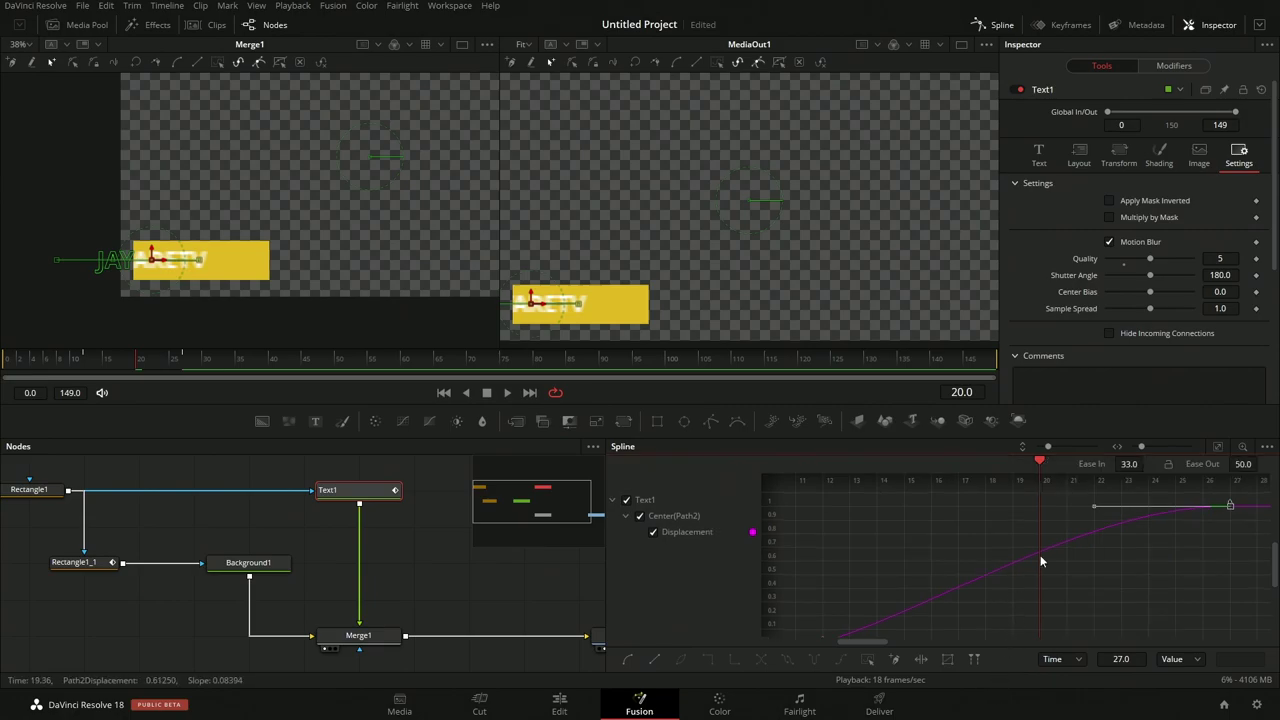
drag(1129, 464, 1143, 464)
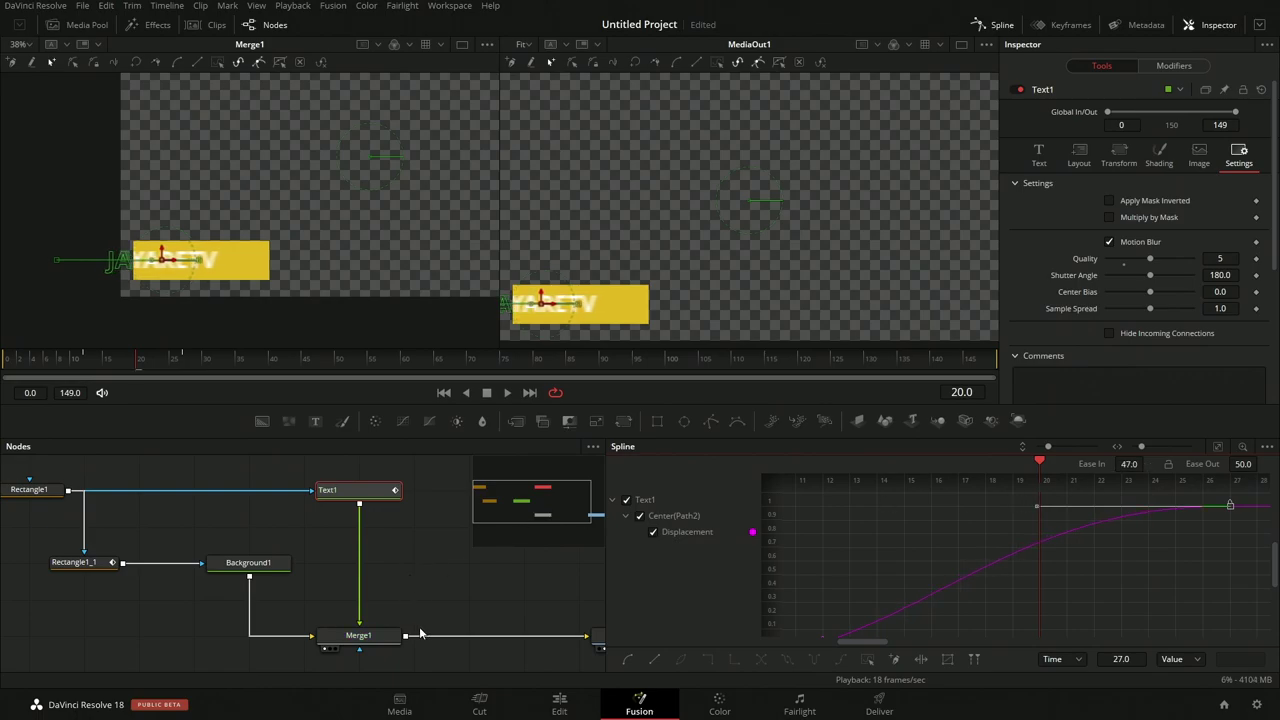
- Turn off motion blur on Text1, play the eased slide-in, and scrub back to frame 26
click(1109, 242)
key(space)
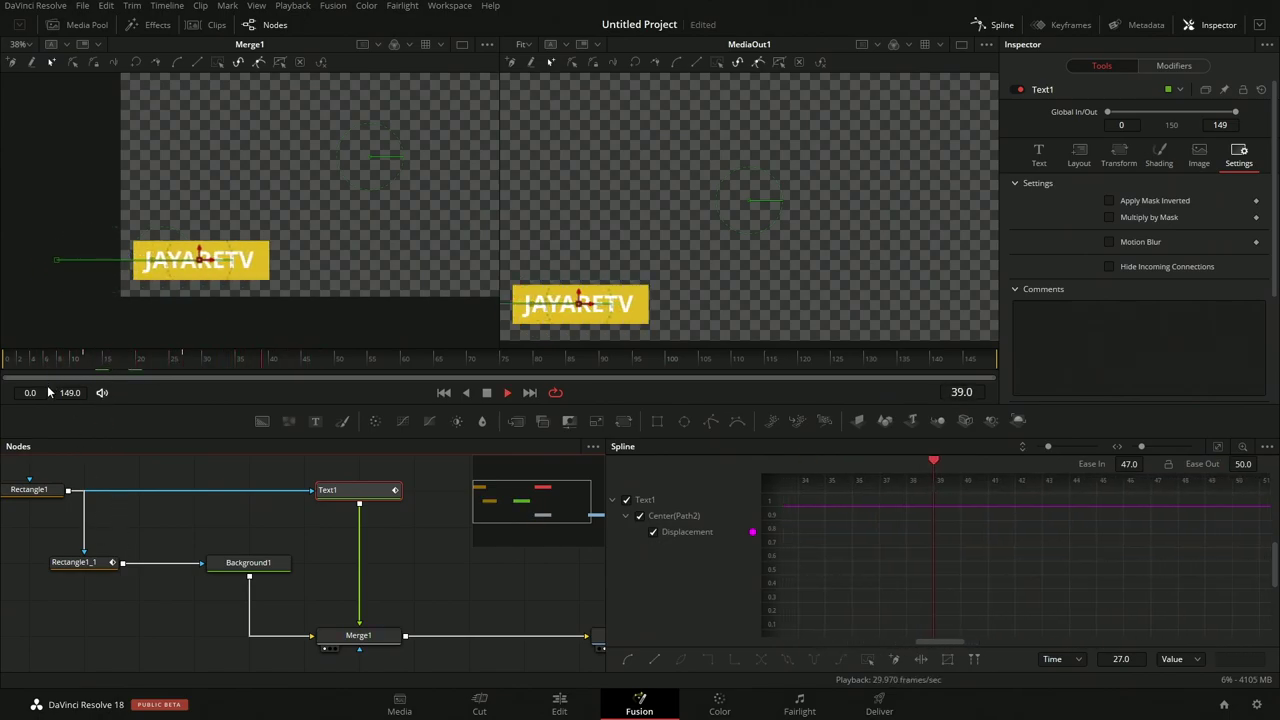
drag(216, 370, 181, 372)
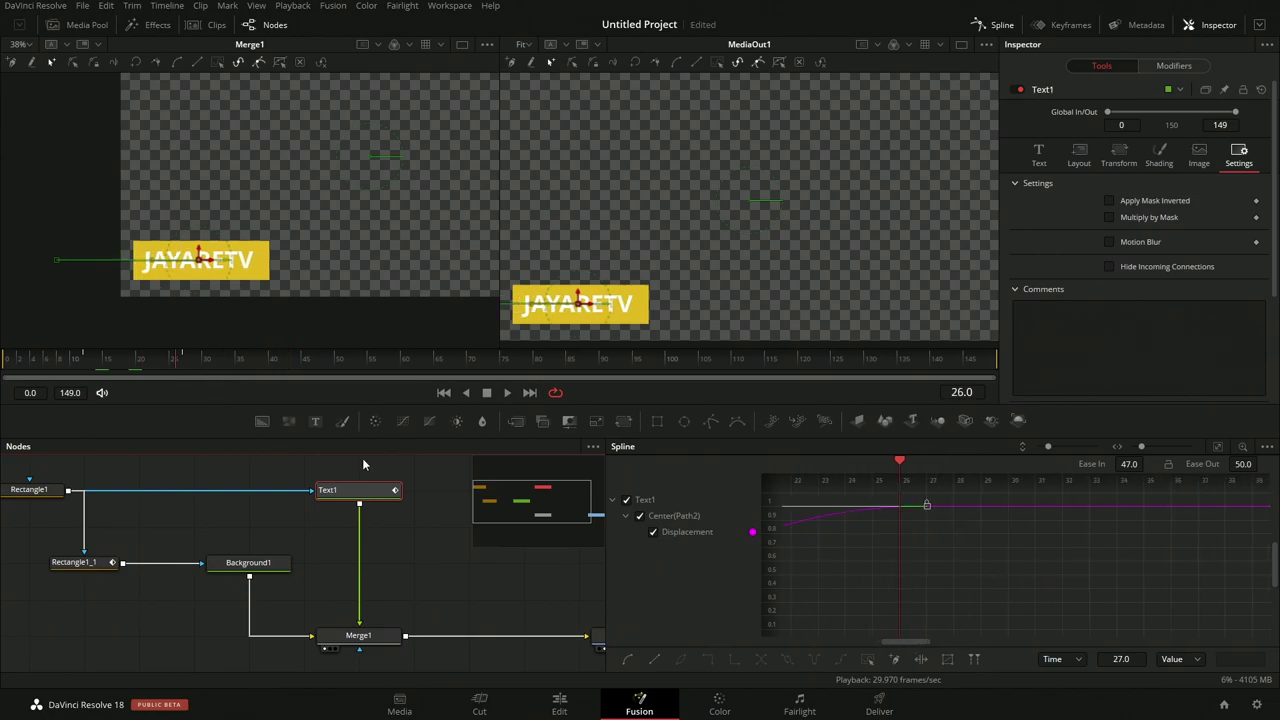
- Move the last keyframe of Text1's Displacement curve to frame 39
drag(1012, 578, 973, 589)
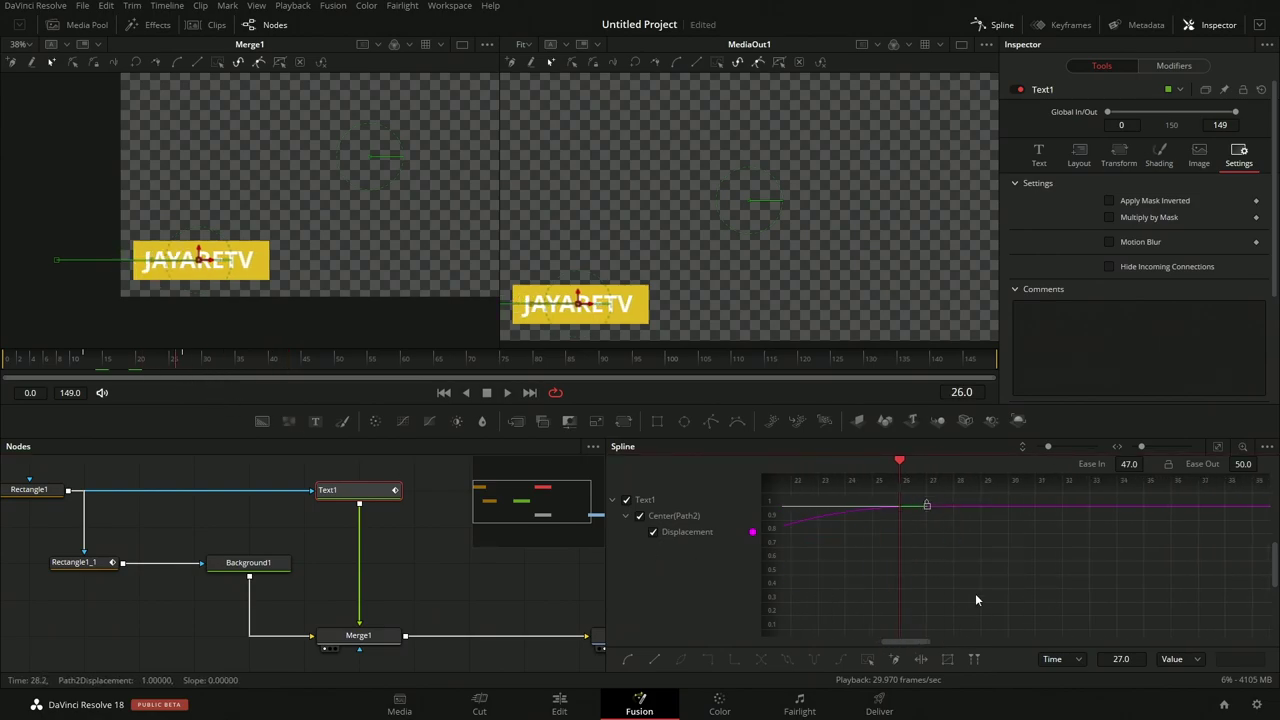
click(924, 506)
drag(925, 508, 1255, 515)
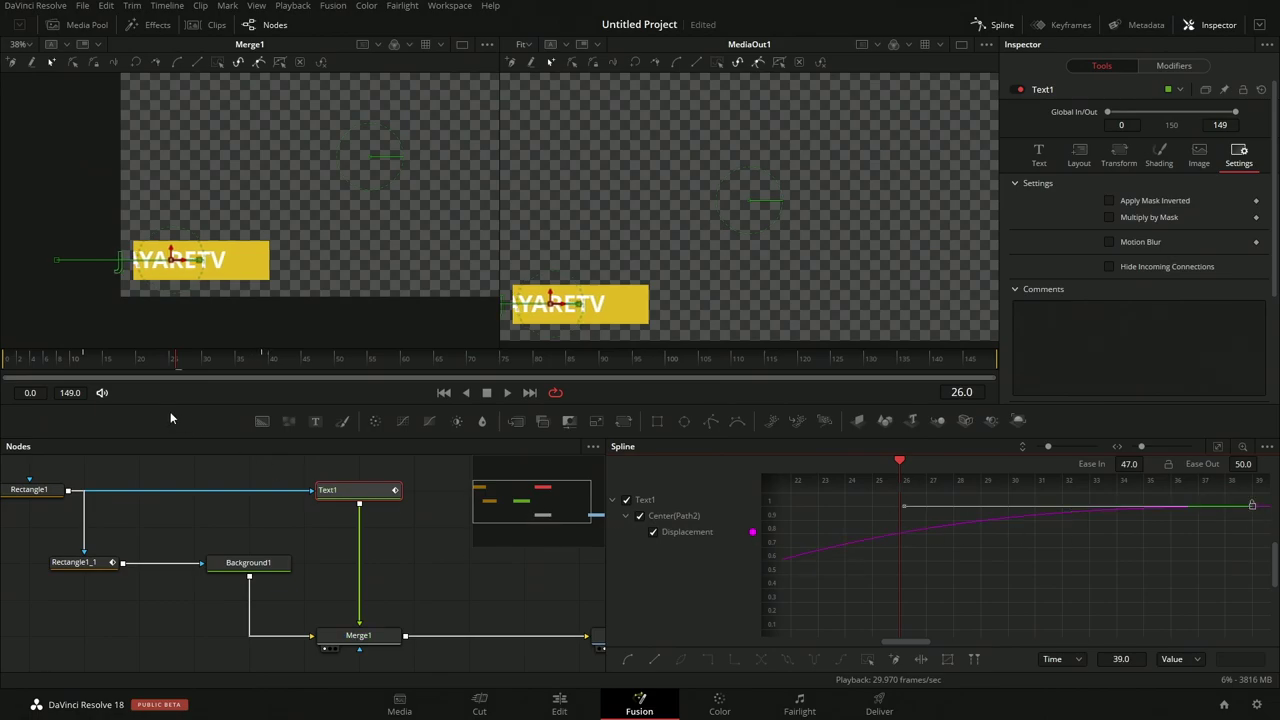
- Play the lengthened text slide-in twice from the beginning of the composition without motion blur
drag(187, 368, 49, 359)
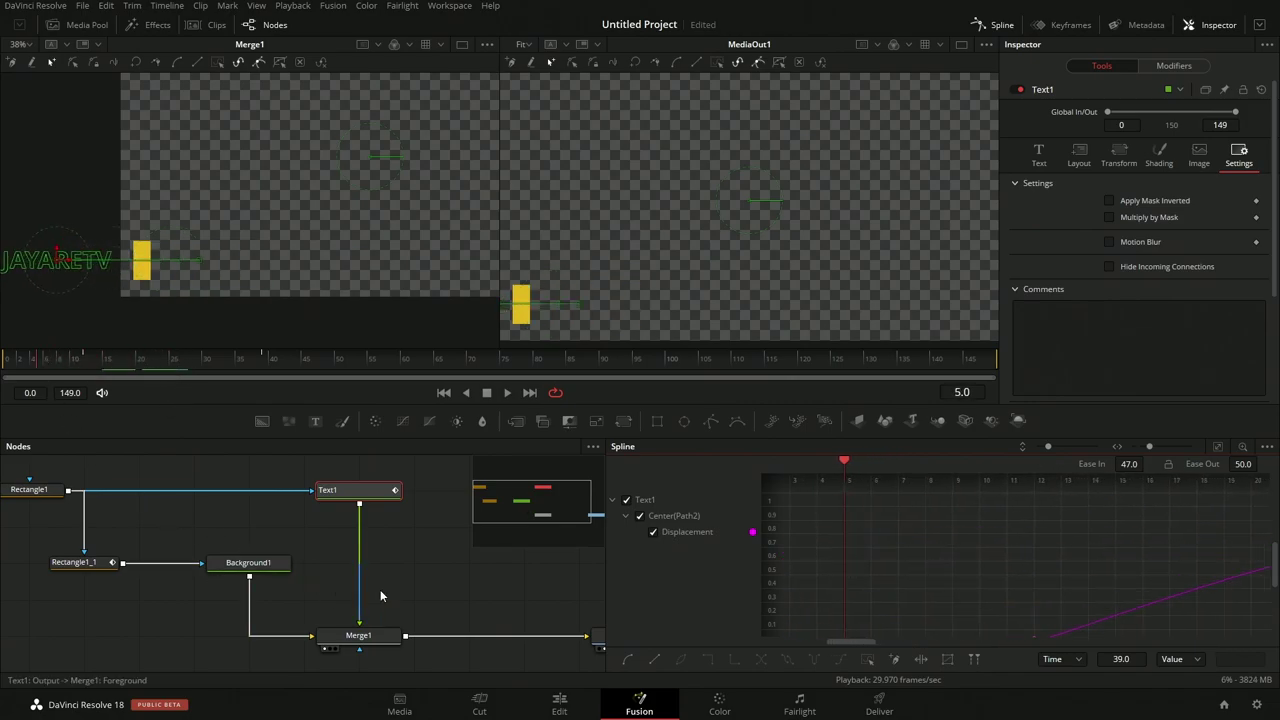
key(space)
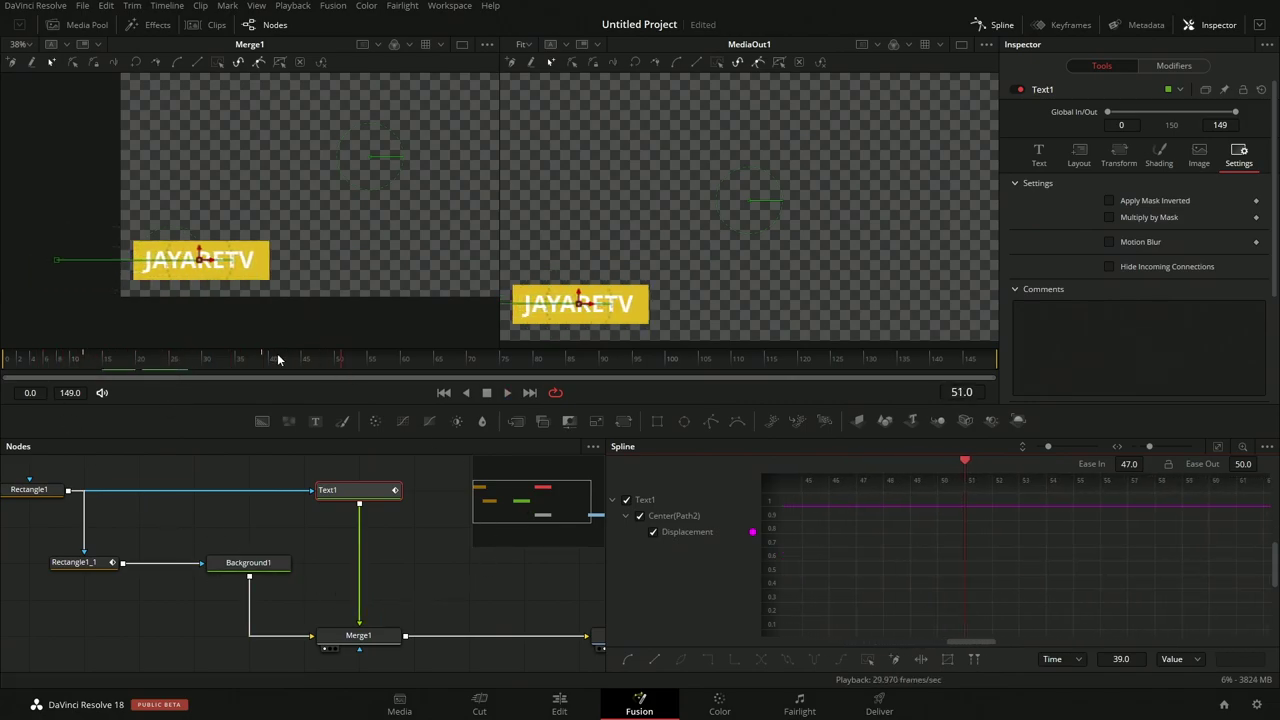
drag(285, 358, 285, 372)
click(30, 371)
key(space)
click(418, 596)
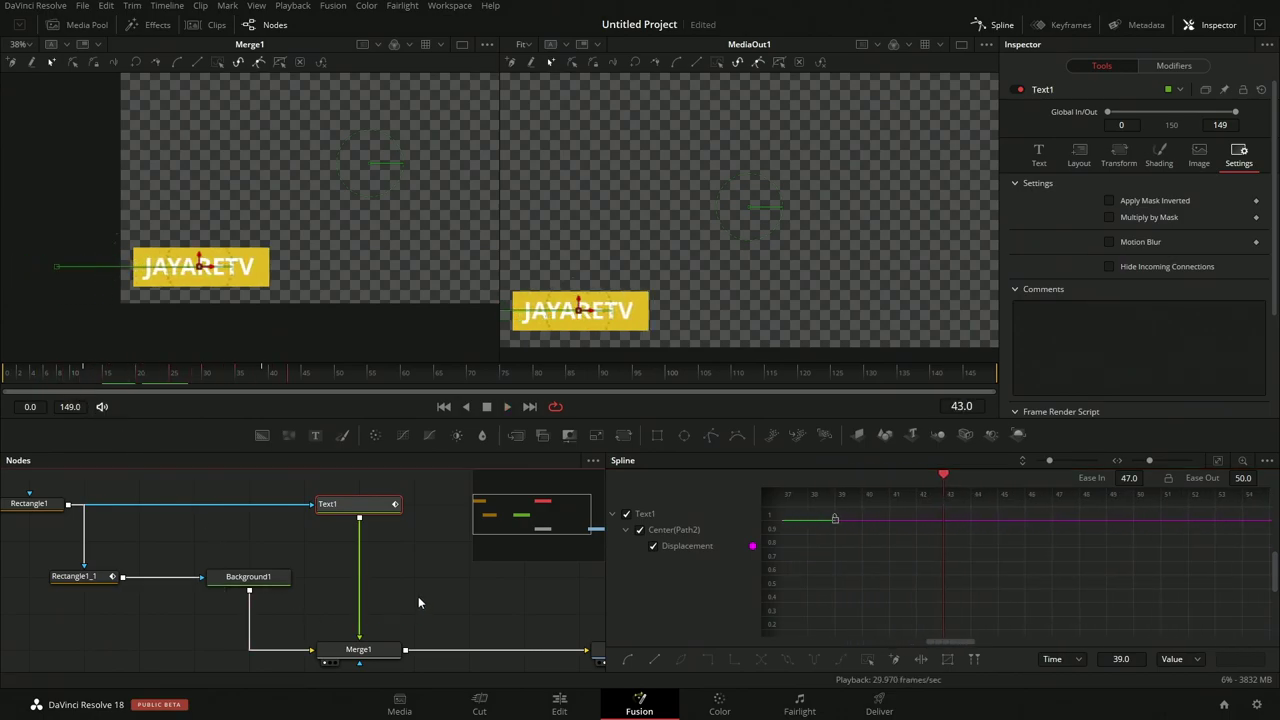
- Turn Text1's motion blur back on and play the slide-in from frame 16
click(1141, 242)
drag(287, 372, 113, 372)
click(355, 504)
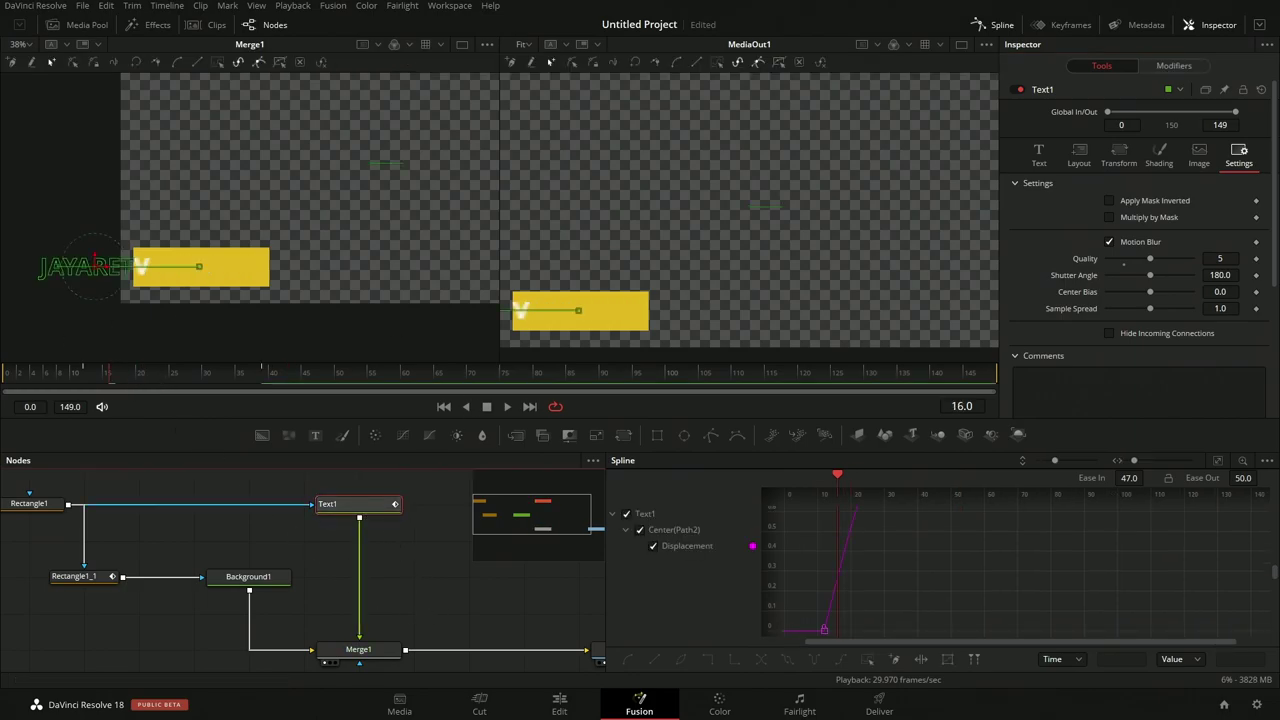
key(space)
- Examine the playback options for High Quality and Motion Blur, and replay the blurred slide-in
right_click(632, 412)
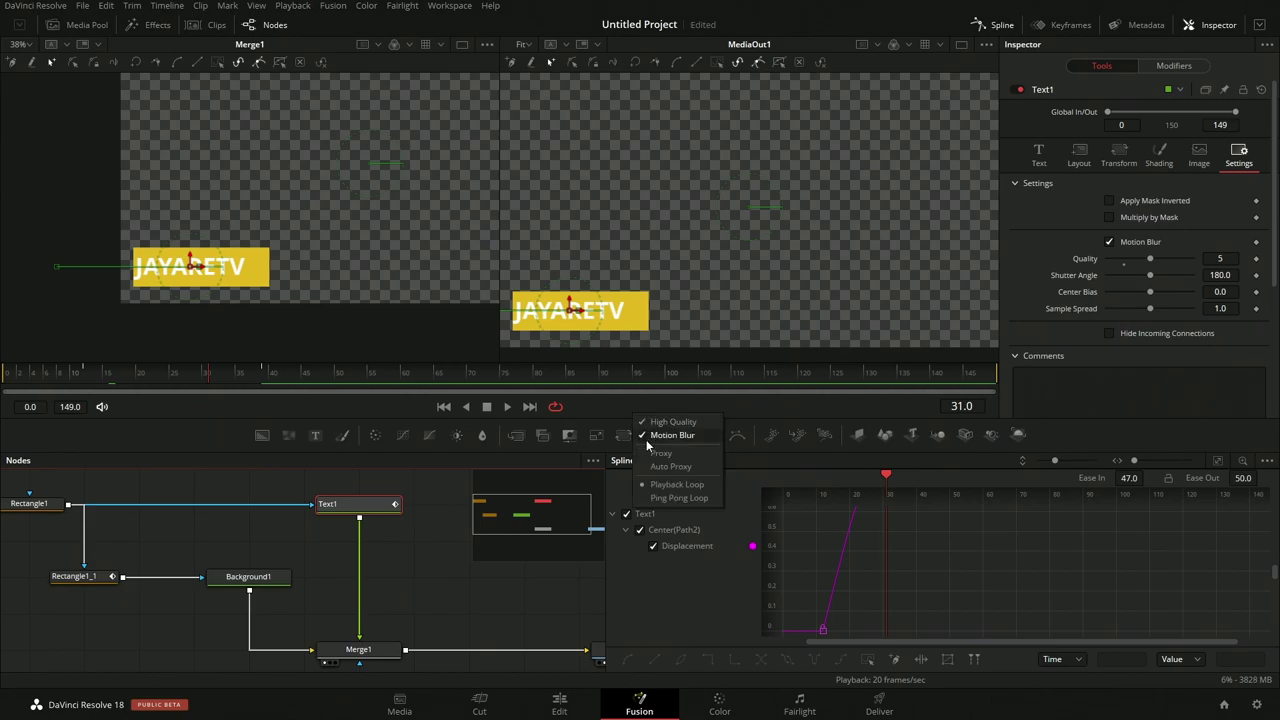
click(496, 559)
click(101, 370)
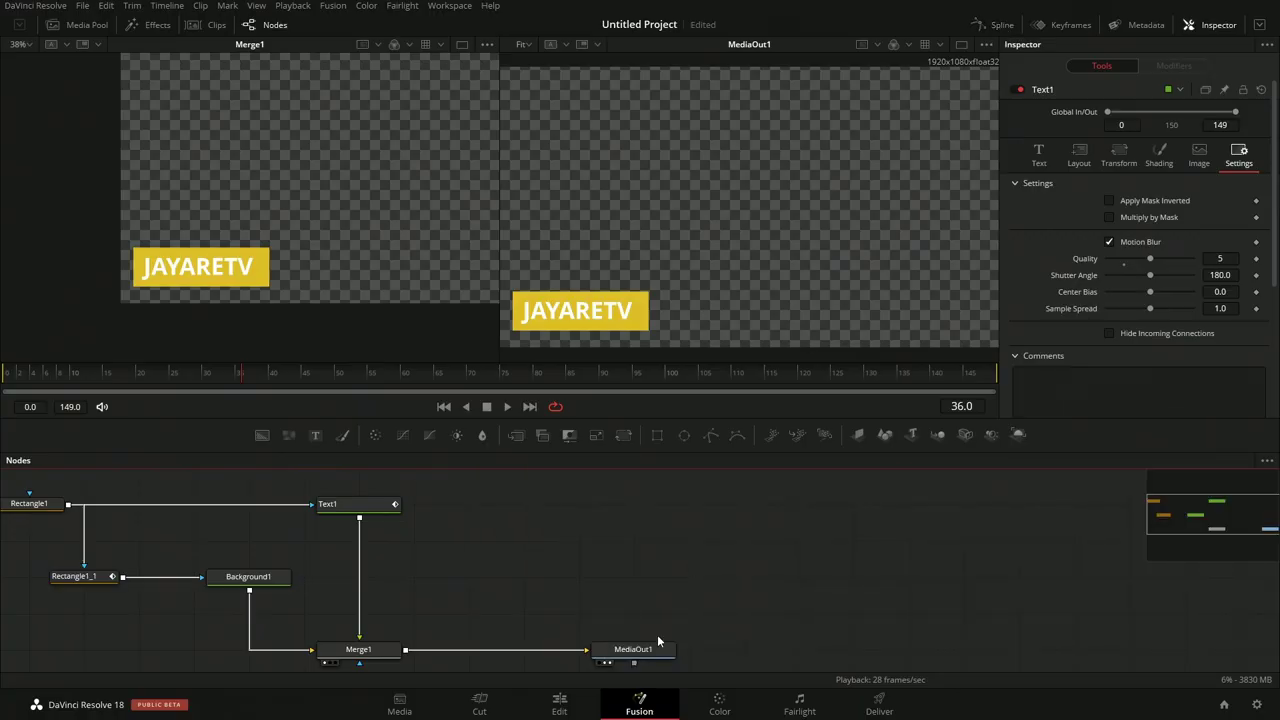
- Enlarge the node area and bring the whole node tree into view
scroll(669, 574, down, 2)
scroll(677, 577, left, 5)
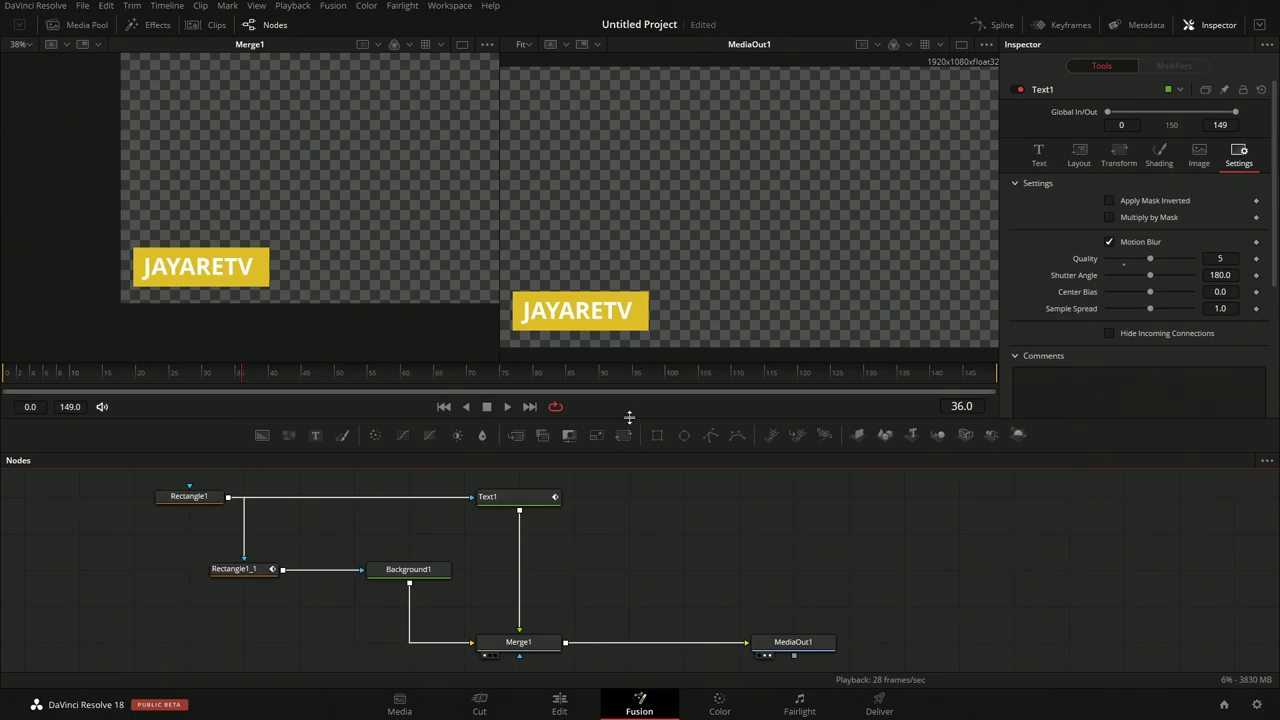
drag(629, 416, 629, 328)
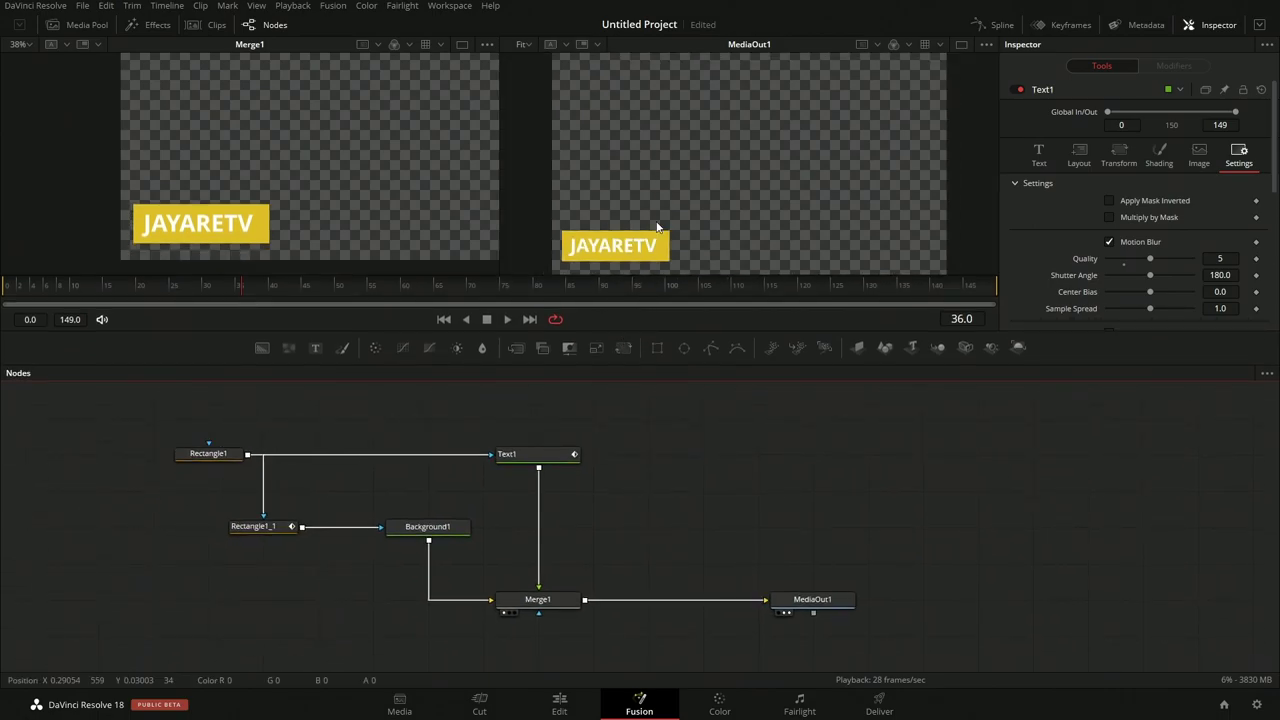
scroll(636, 260, up, 1)
- Switch to the Edit page and play the timeline from the start of Fusion Composition 1 to check the eased title
click(556, 708)
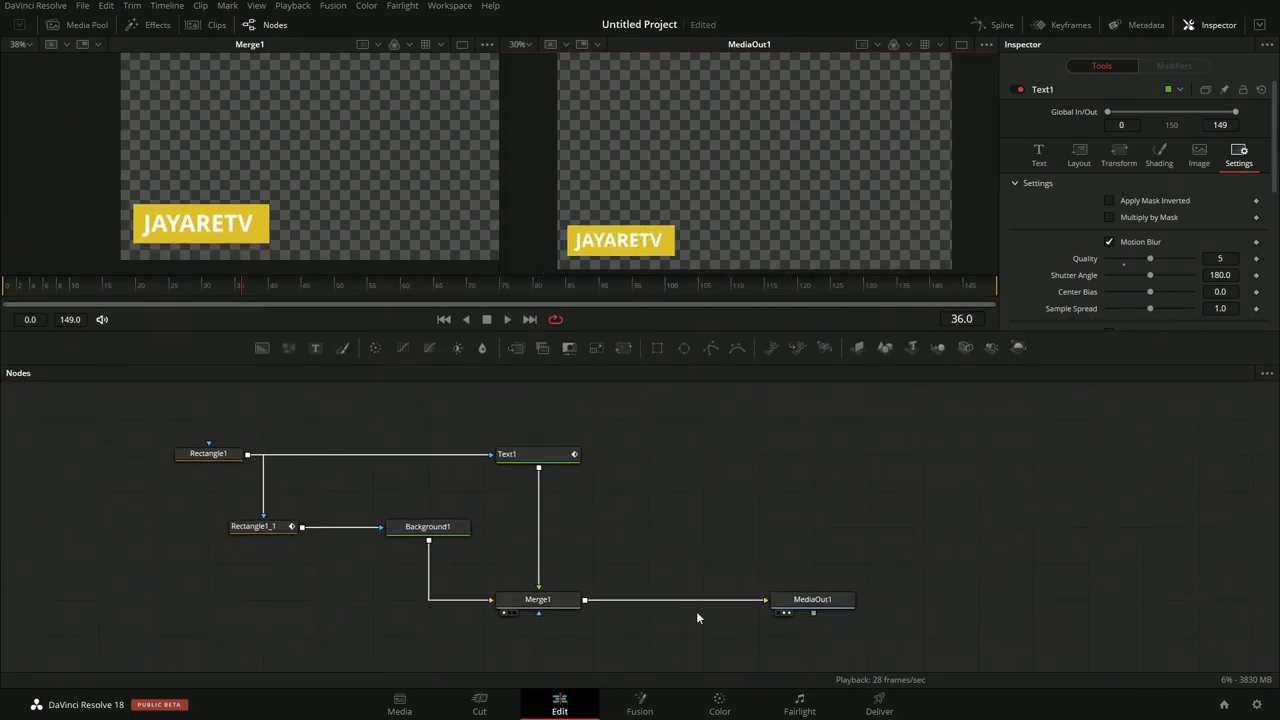
drag(436, 407, 414, 407)
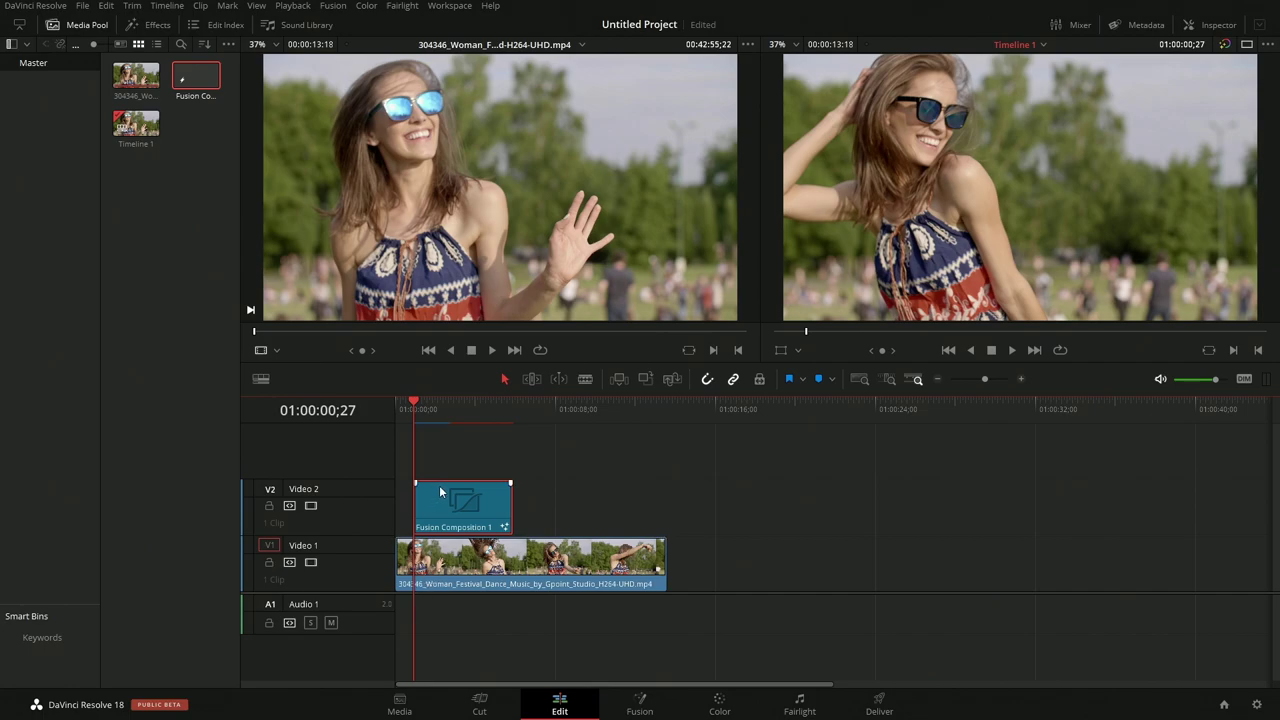
drag(445, 411, 410, 411)
key(space)
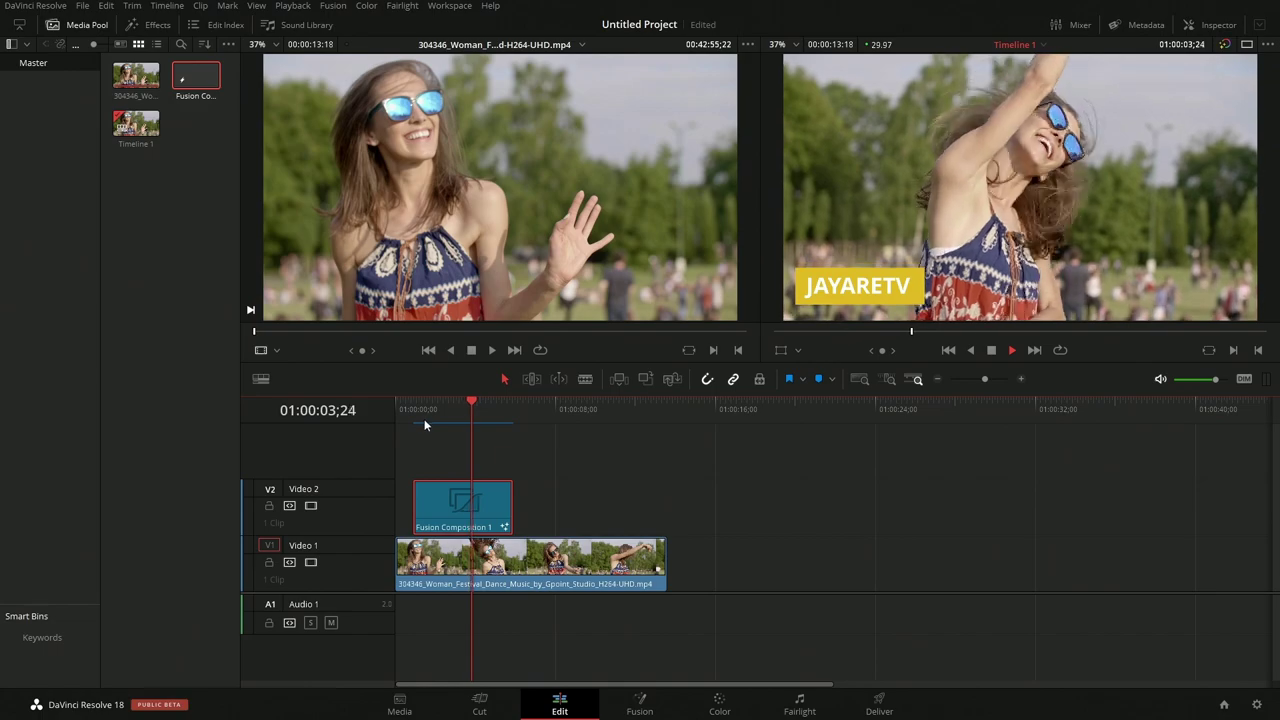
key(space)
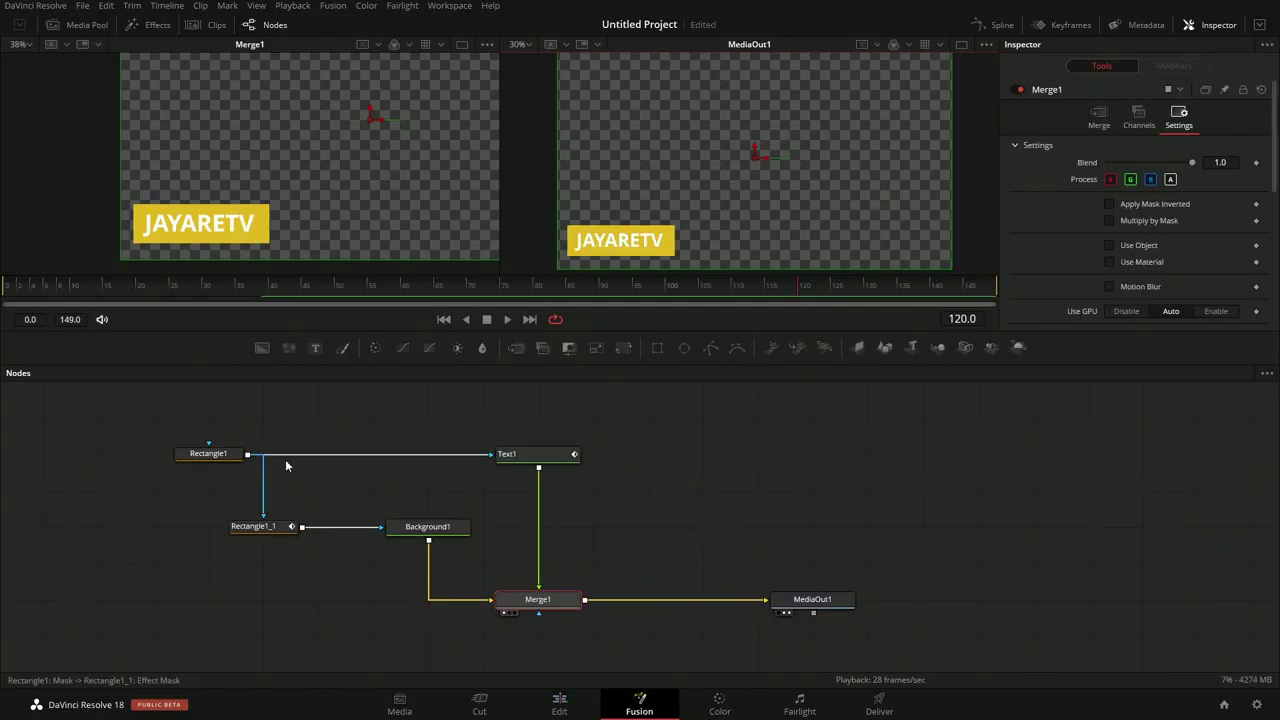
- Keyframe Rectangle1's Center at frame 130, and move the mask off the frame's left side to X about -0.161 at frame 149
click(198, 456)
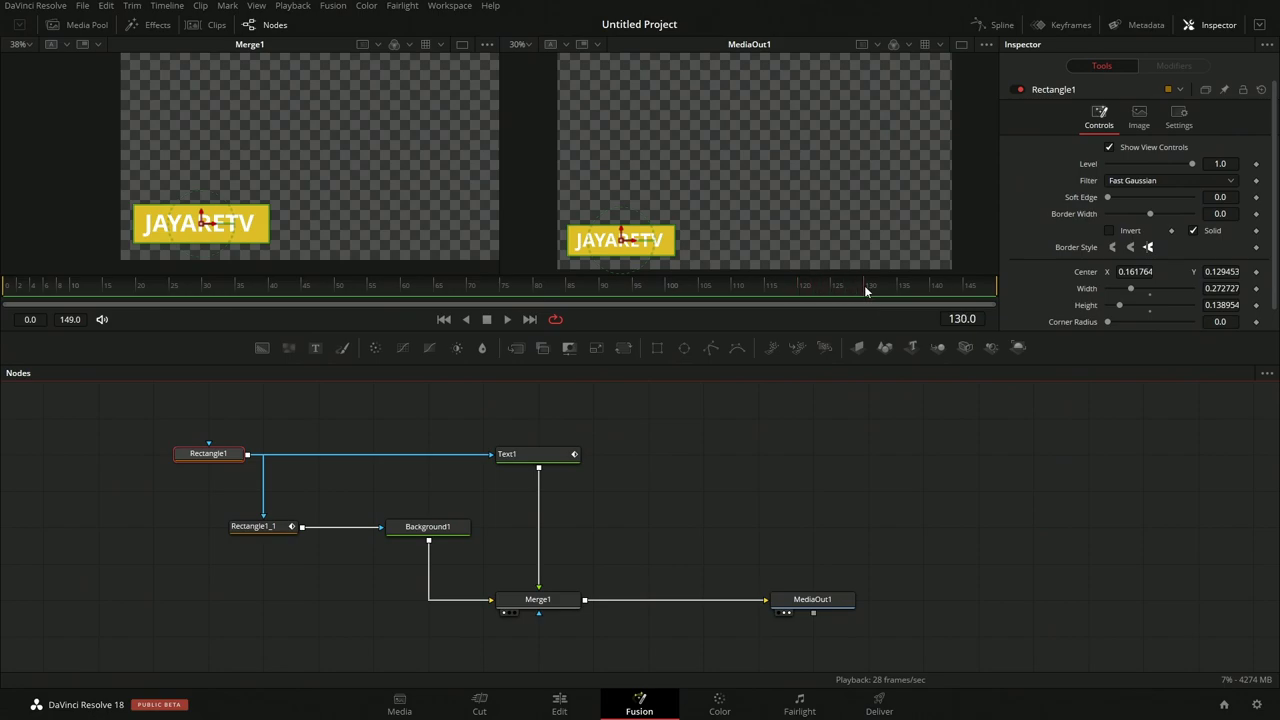
click(1259, 24)
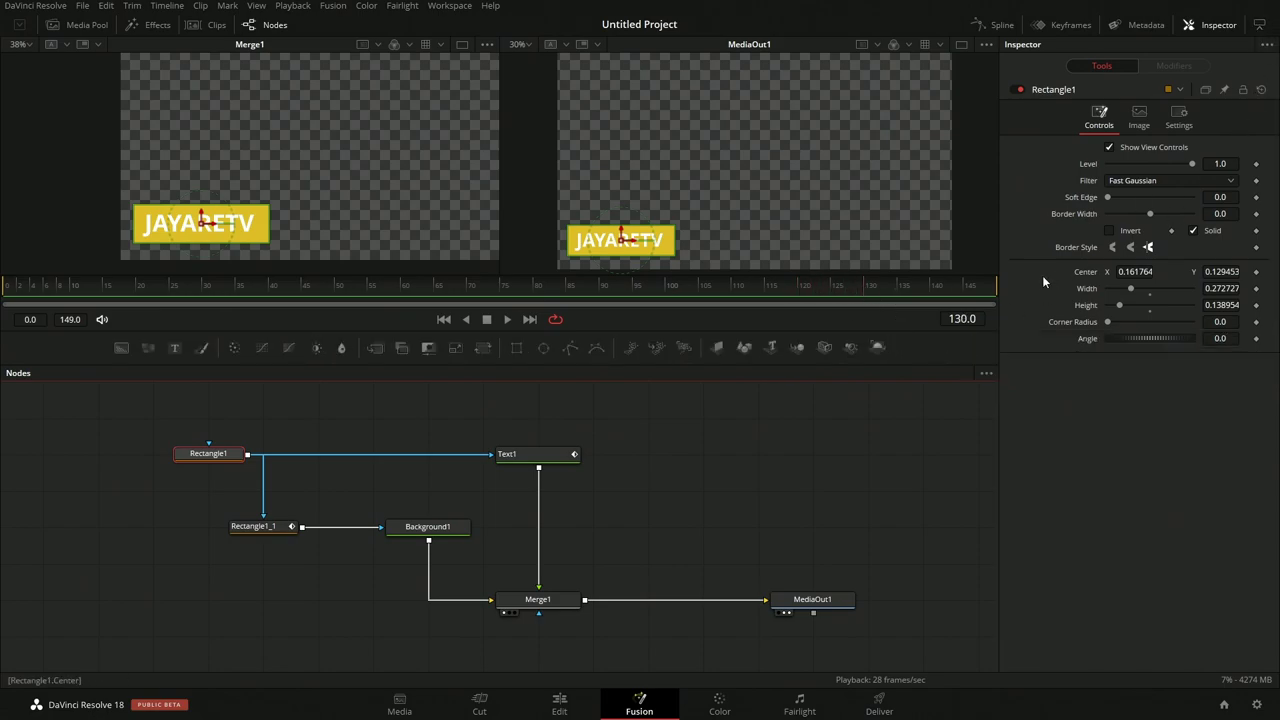
click(1256, 271)
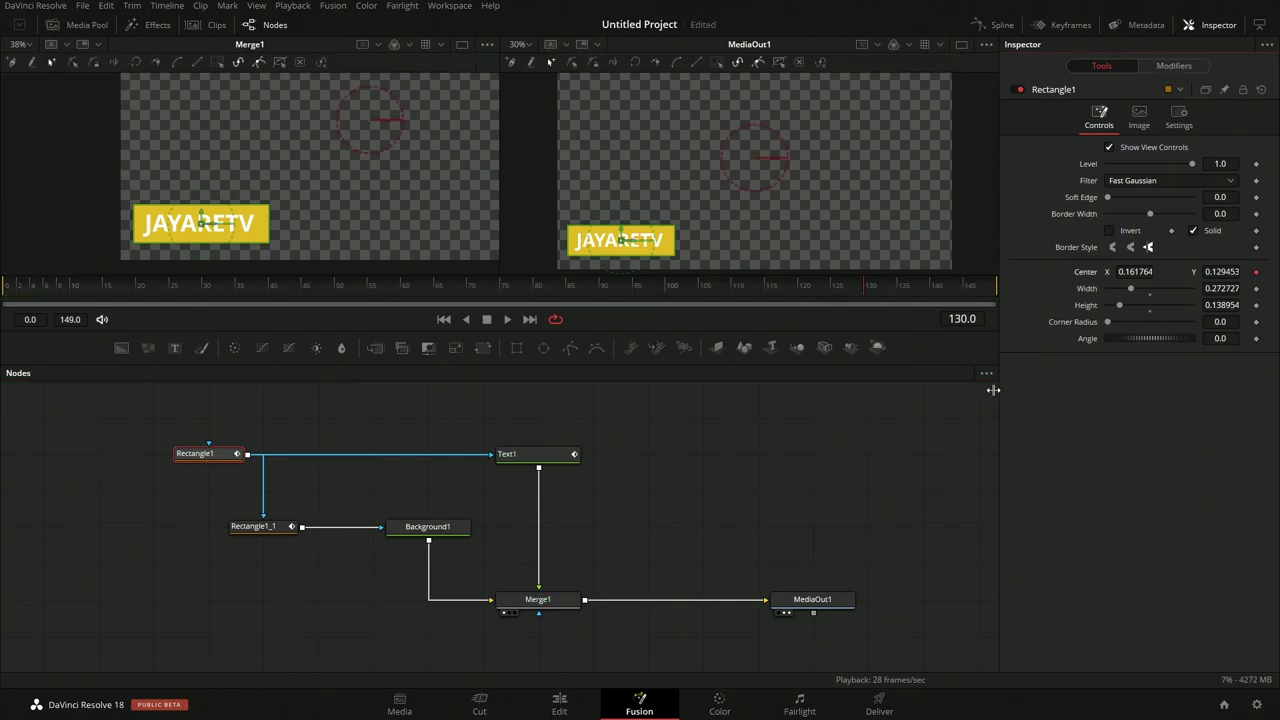
drag(908, 286, 995, 285)
drag(620, 240, 503, 251)
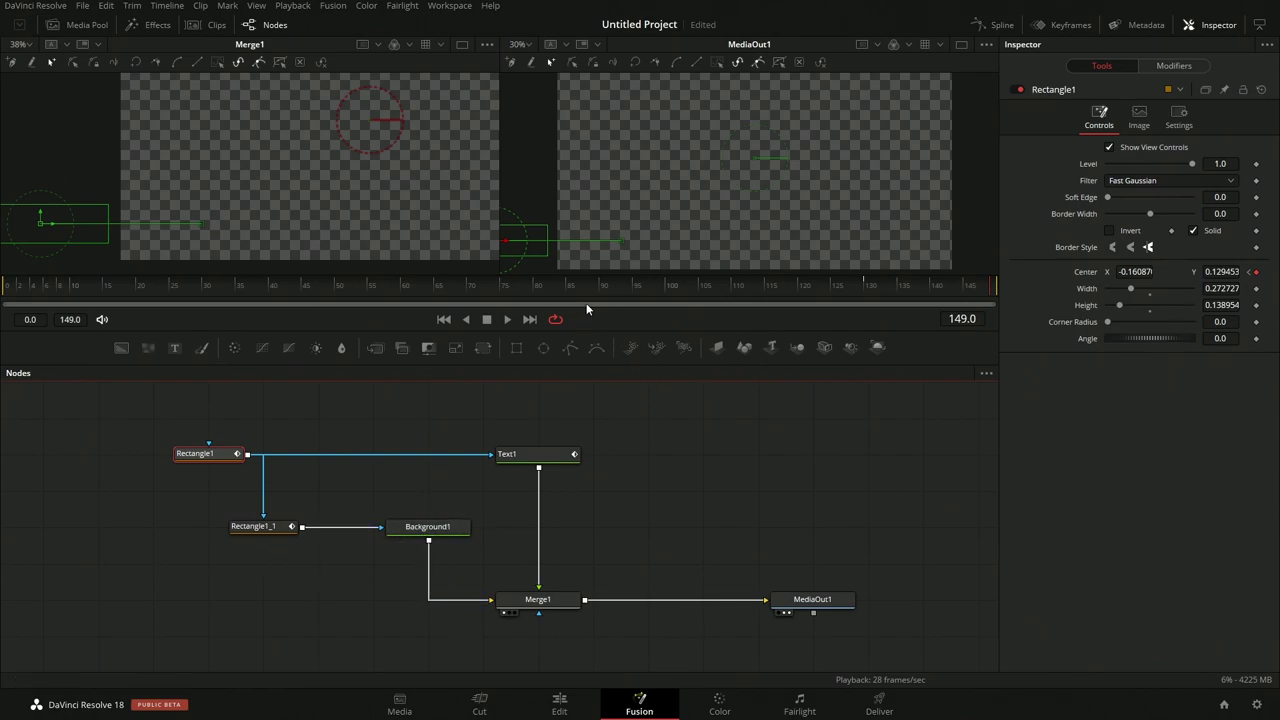
- Play the title's slide-out from just before its start, and check the result on the Edit page
click(877, 284)
key(space)
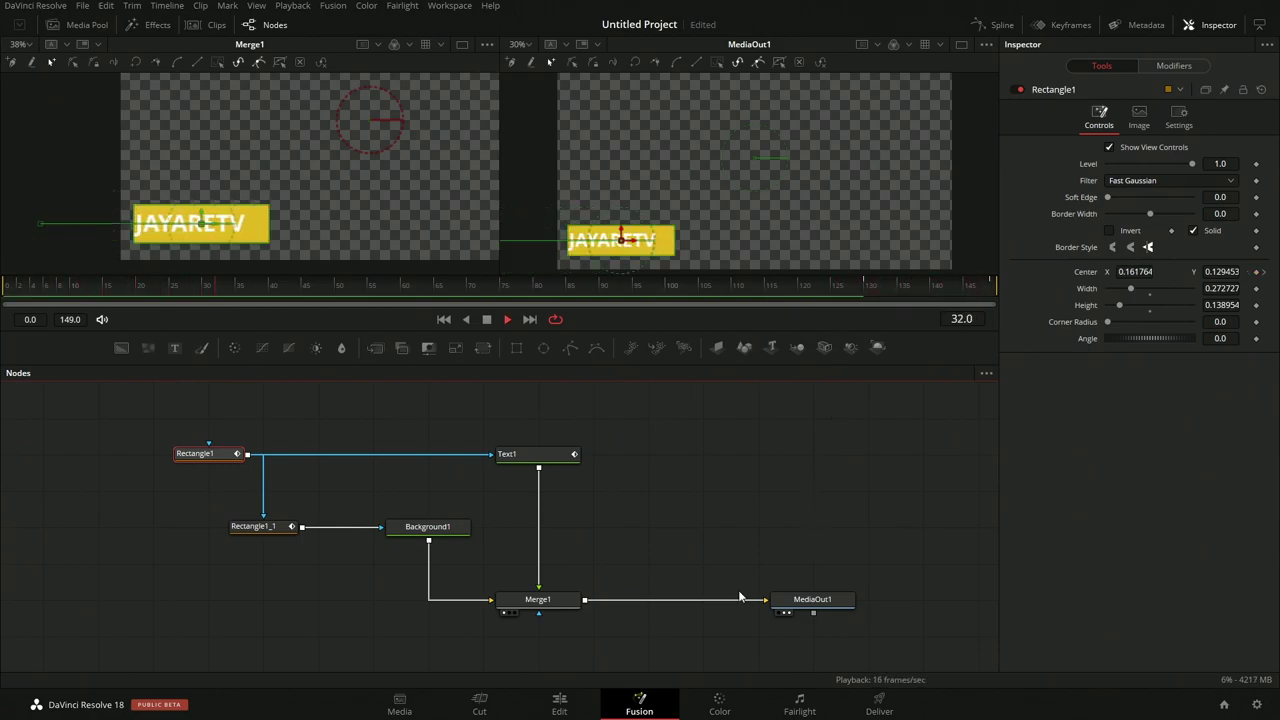
click(560, 704)
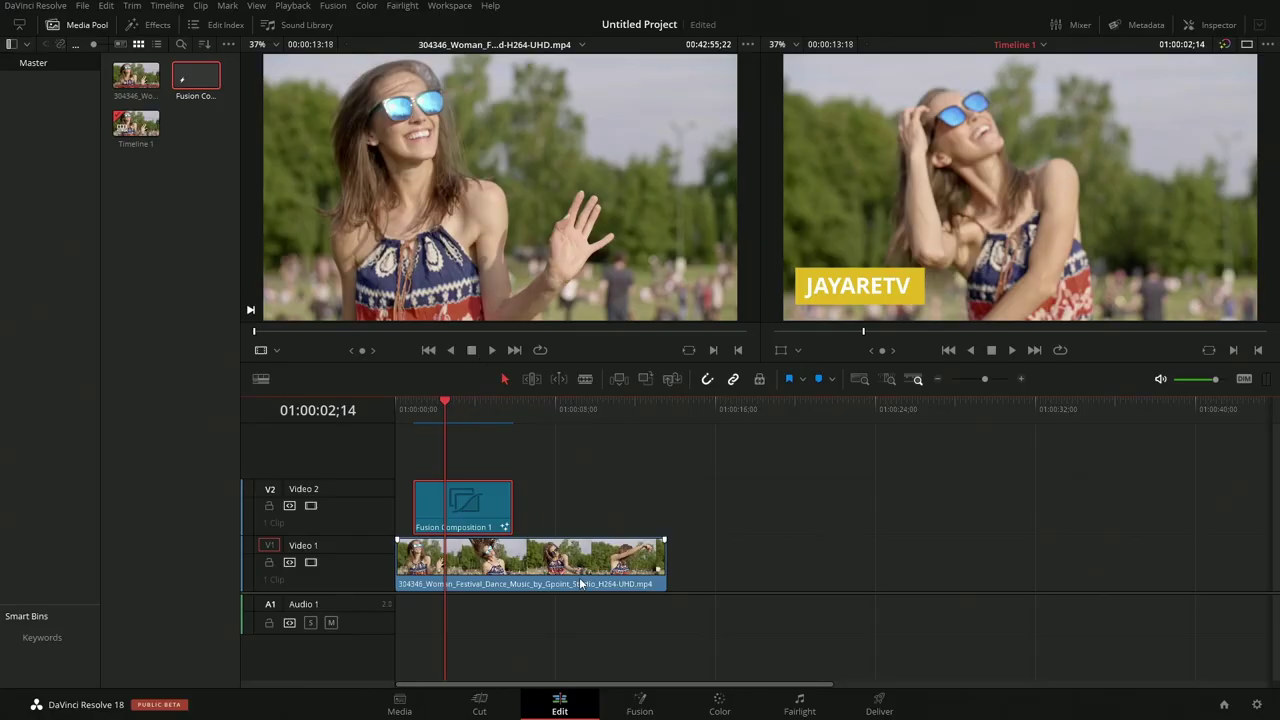
- Return to the Fusion page and browse the Particles and Mask tool categories in the full-height Effects library
click(640, 704)
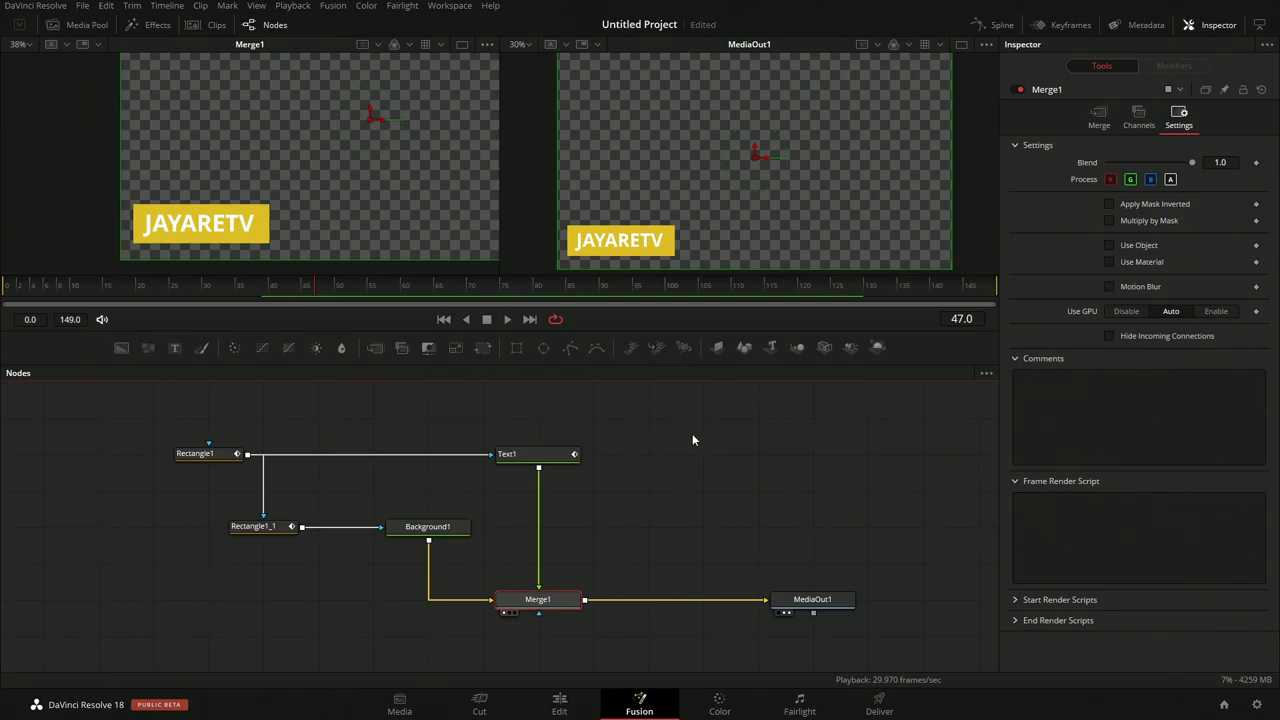
click(150, 26)
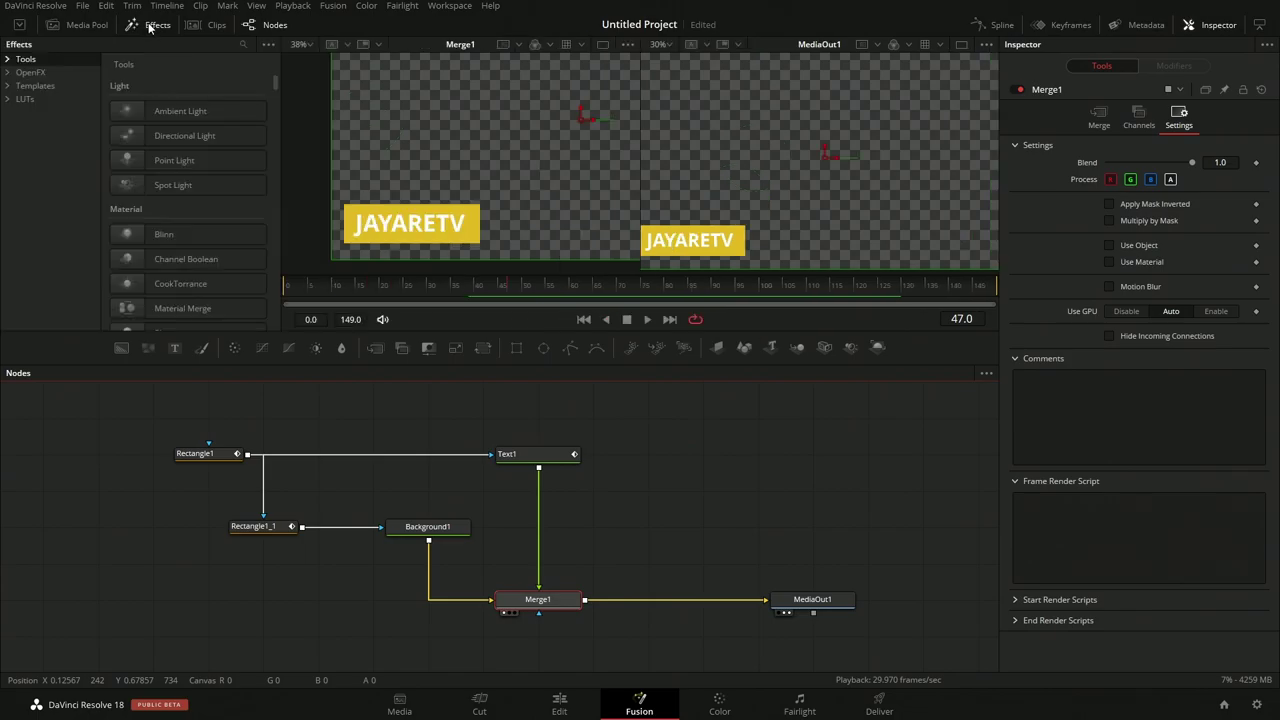
click(8, 60)
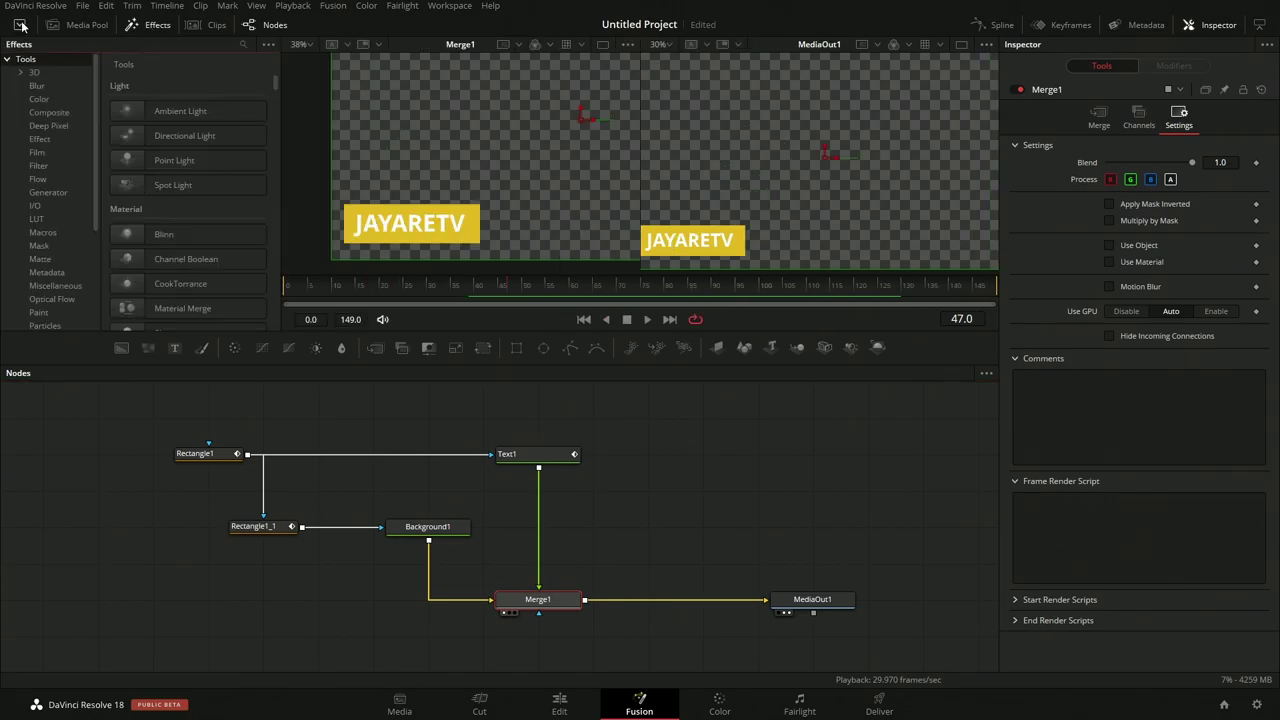
click(19, 25)
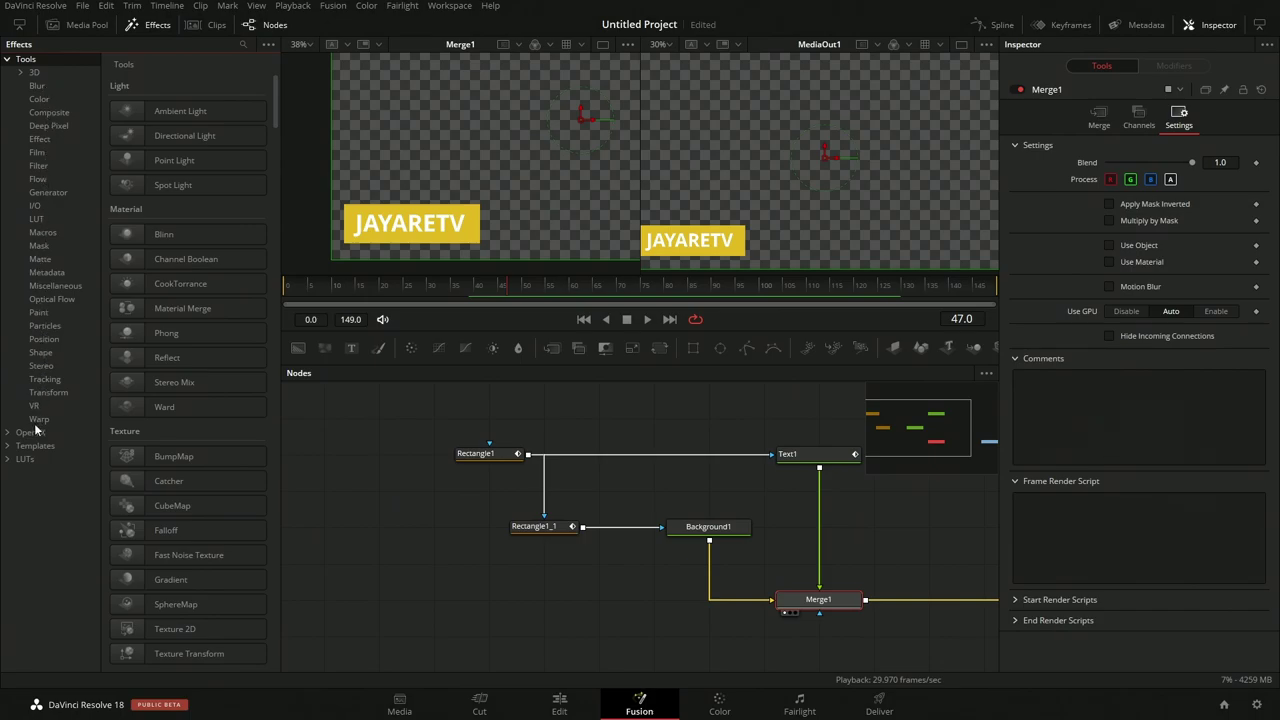
click(43, 327)
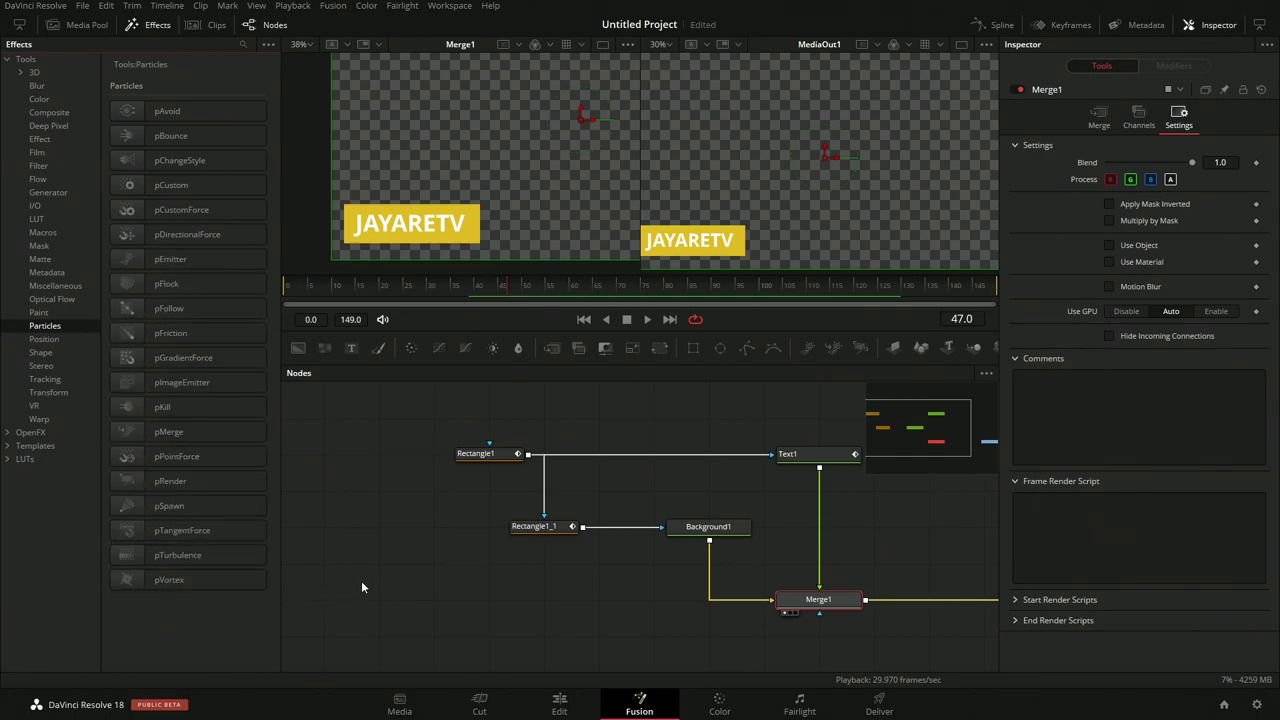
click(46, 248)
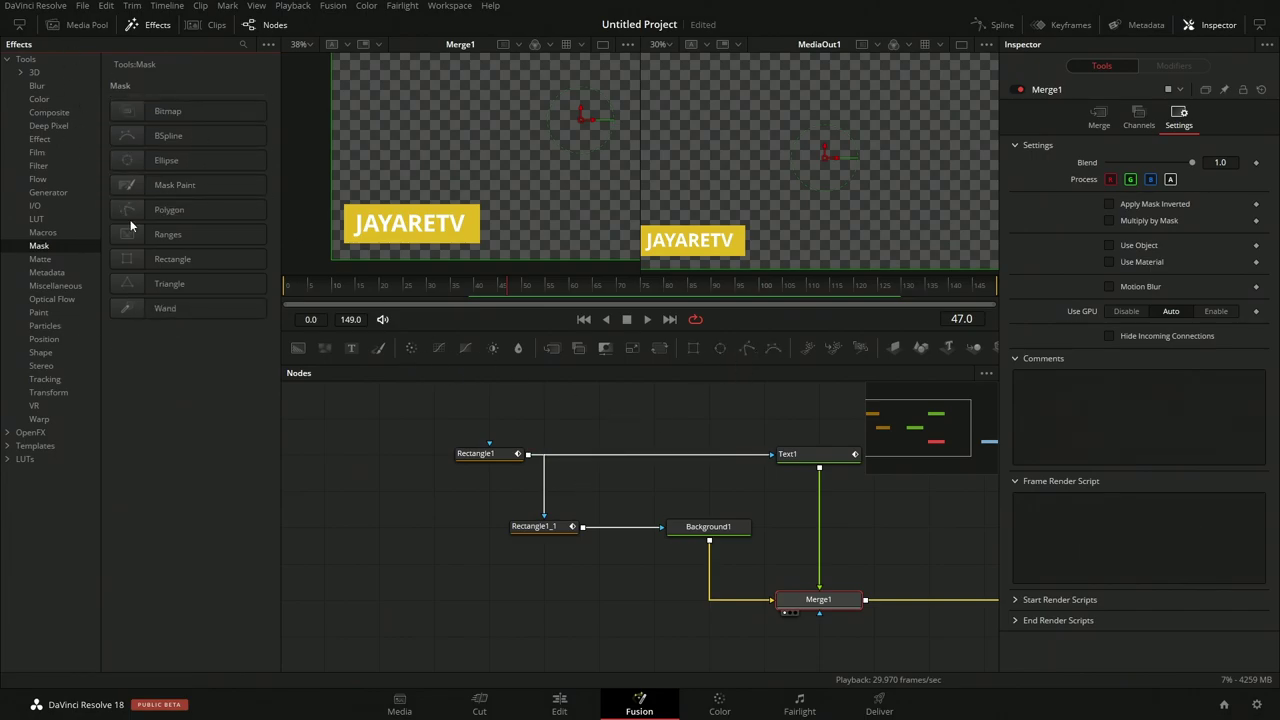
click(155, 27)
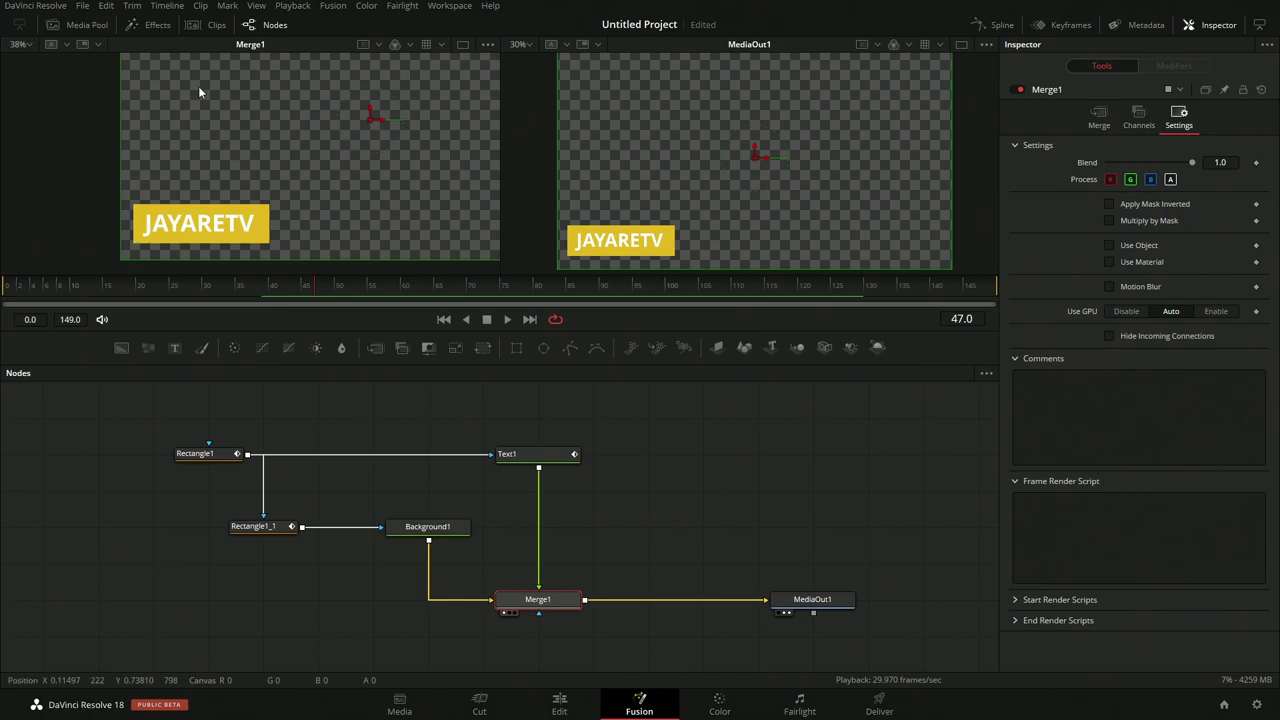
- Examine the tool categories that can be added from the node area, through to Warp
right_click(646, 449)
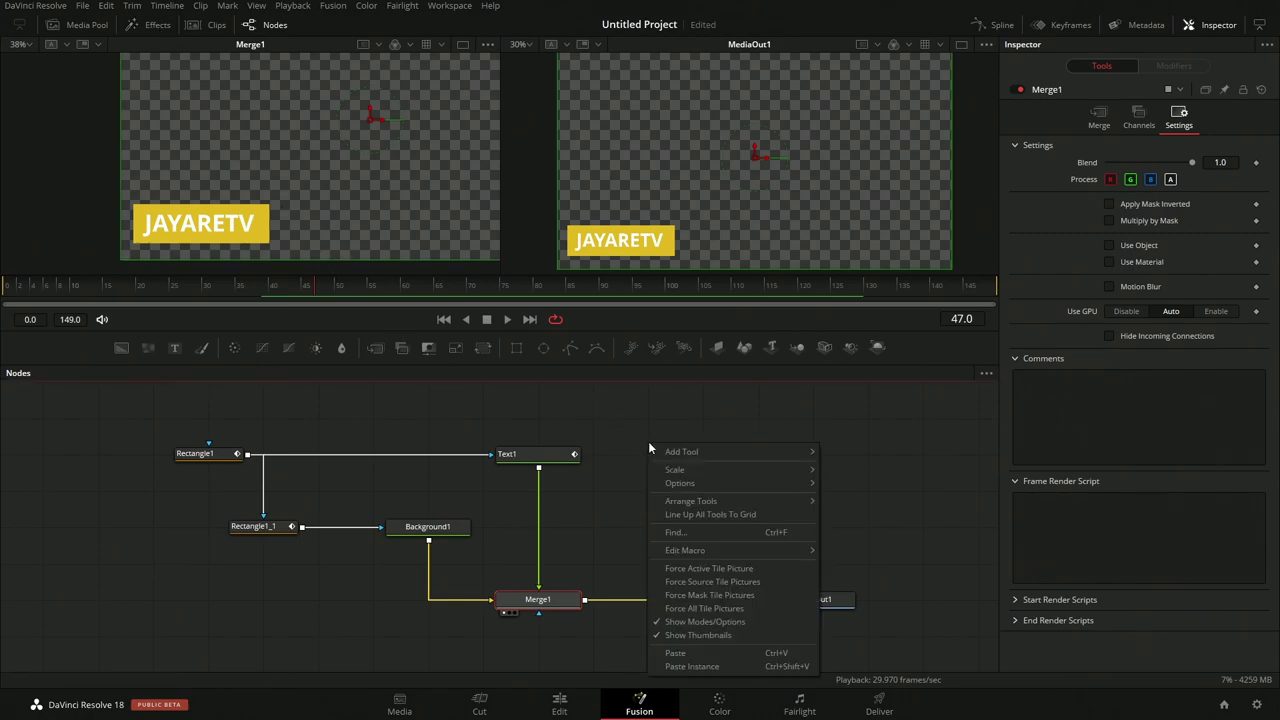
mouse_move(684, 457)
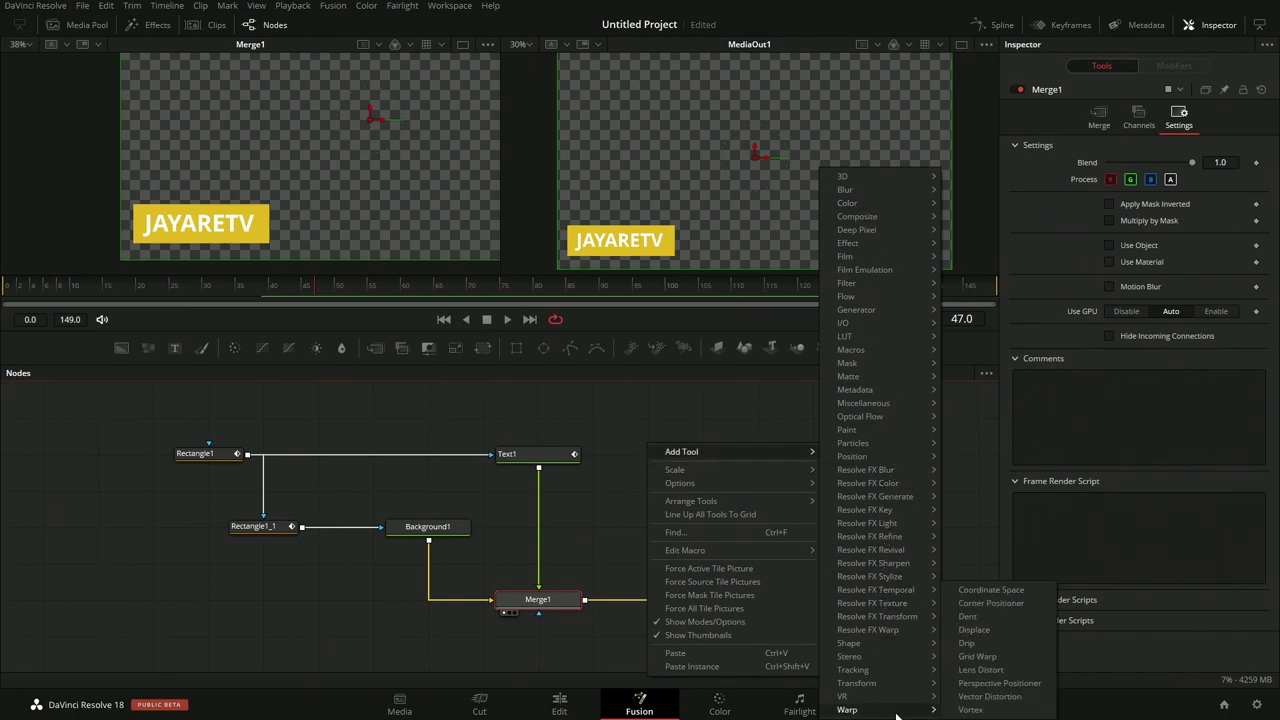
click(602, 484)
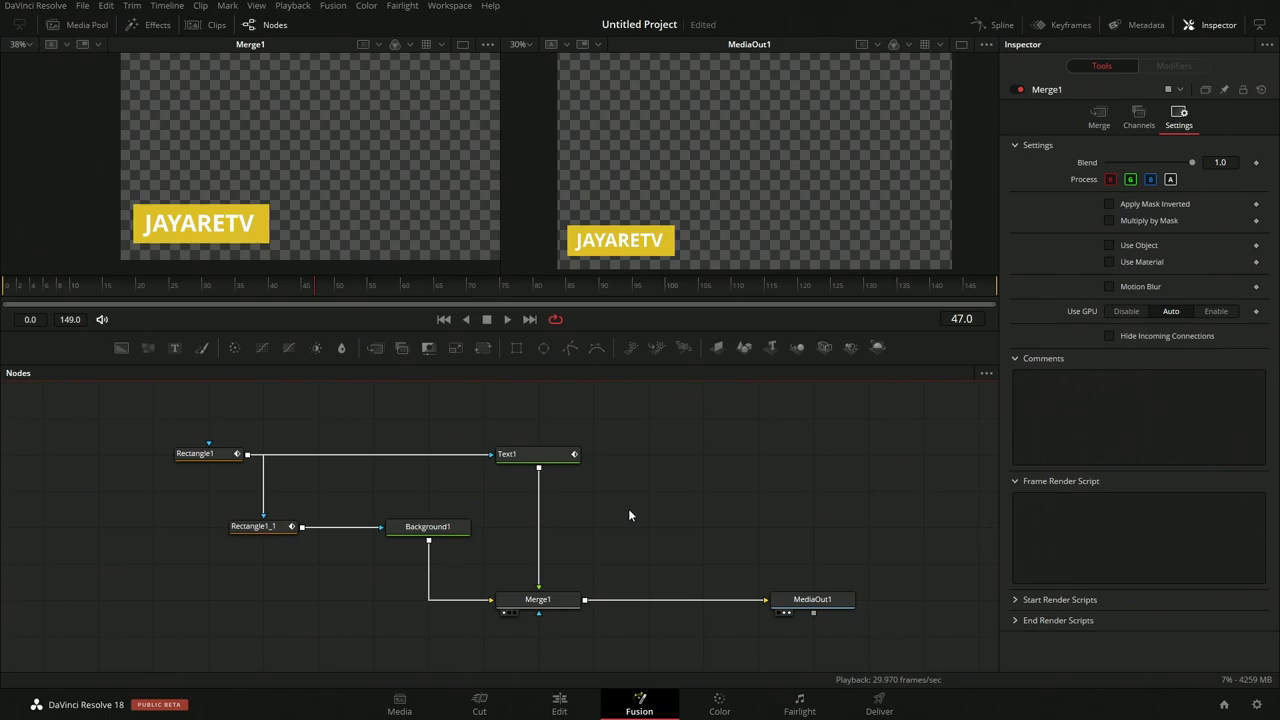
- Search the Select Tool dialog for "tex" and add a Text+ node in the empty node area
key(shift+space)
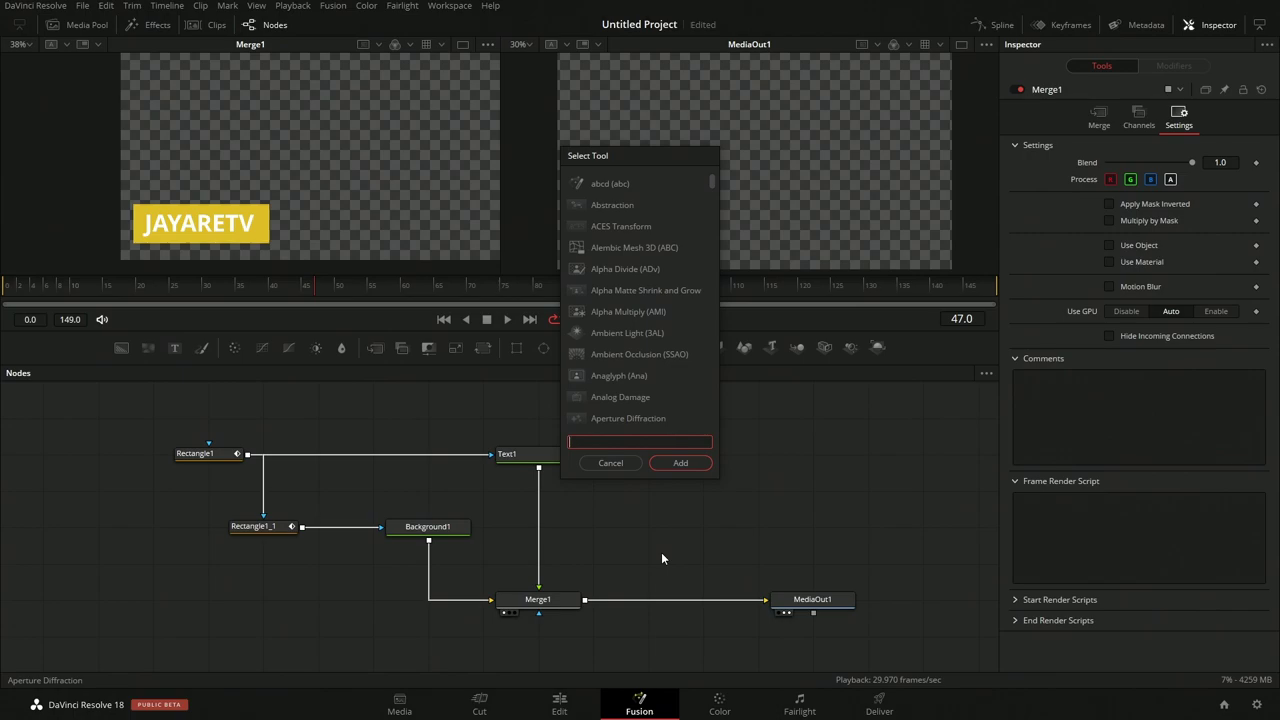
text(tex)
key(Down)
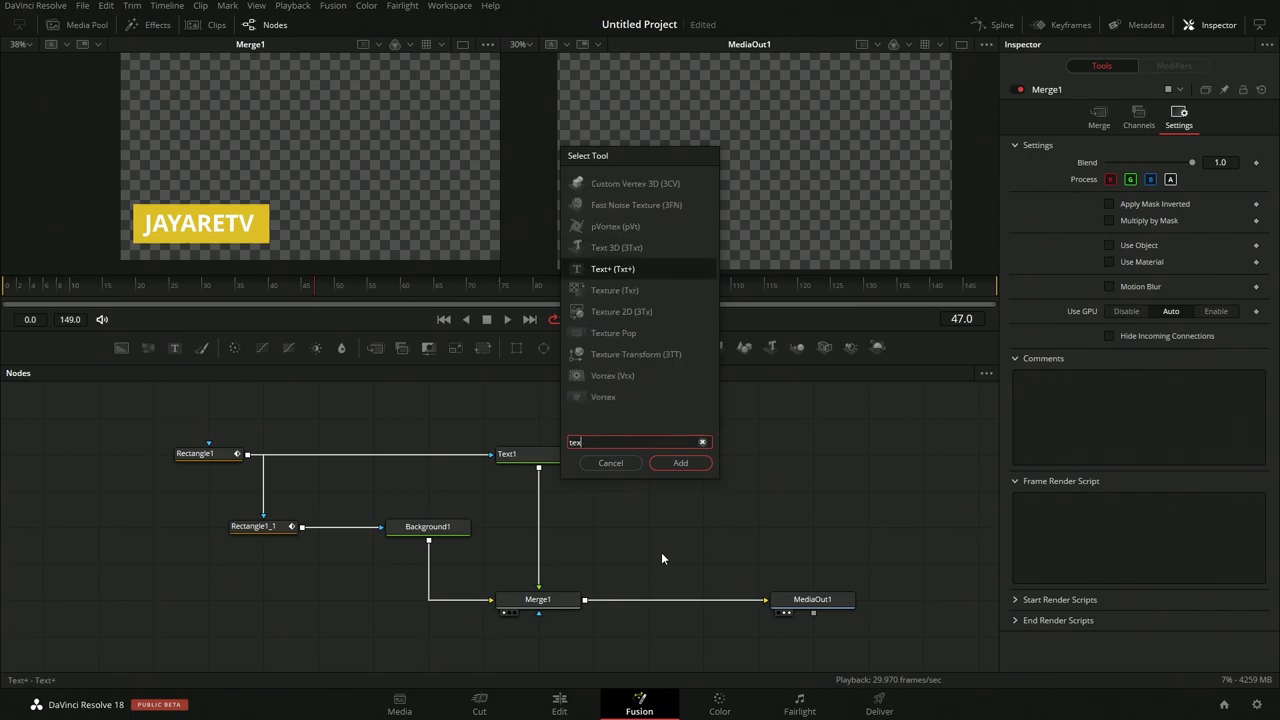
key(Up)
key(Down)
key(Return)
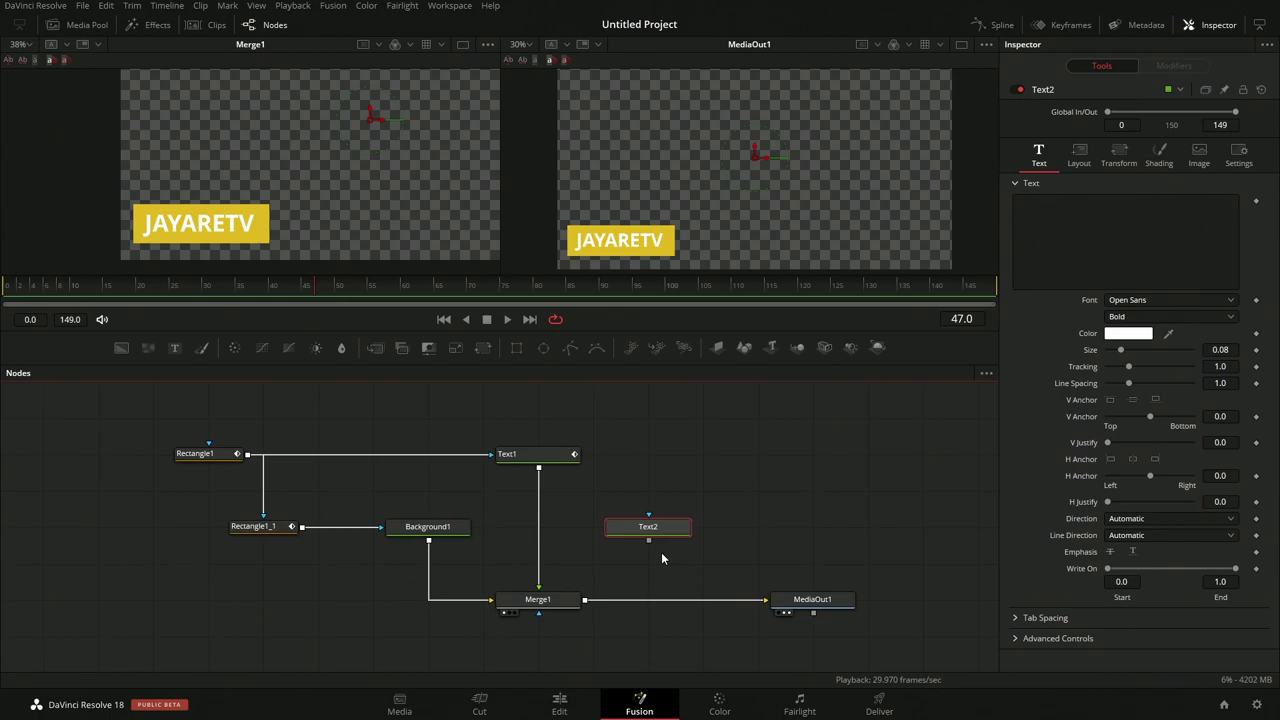
- Search for "back" to add a Background node merged with Text2, and show that merge in the second viewer
key(shift+space)
text(back)
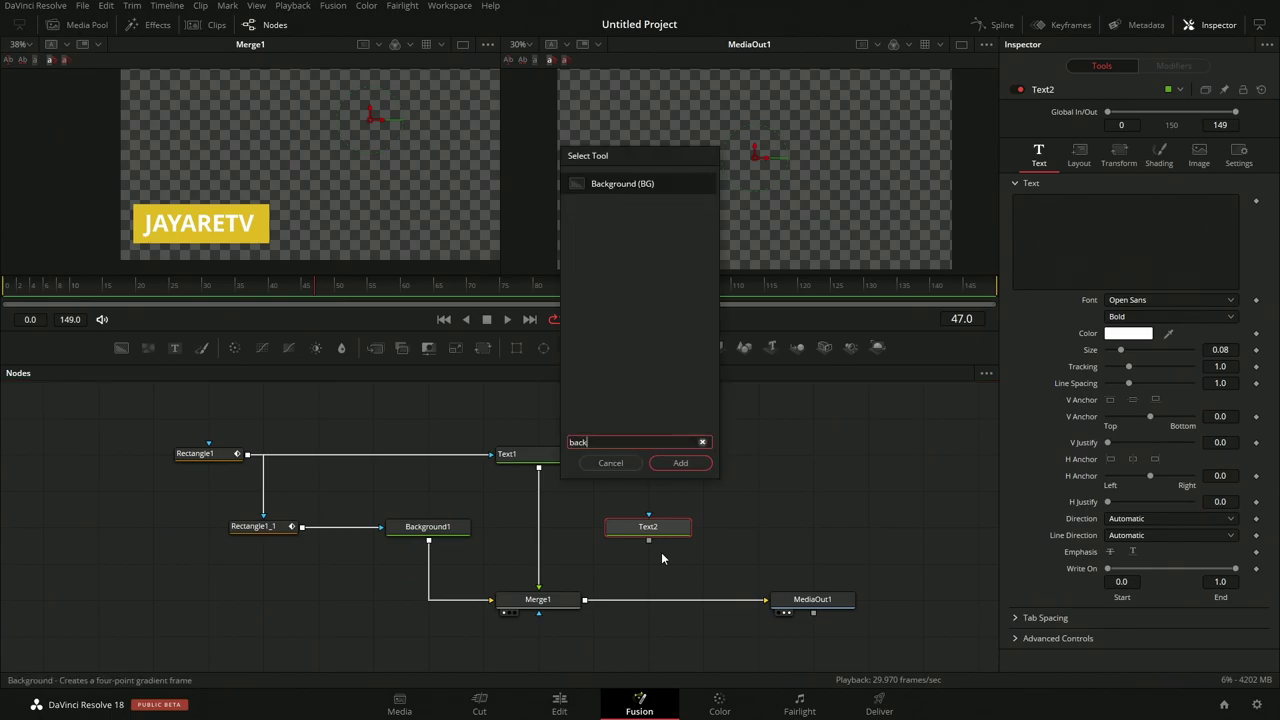
key(Return)
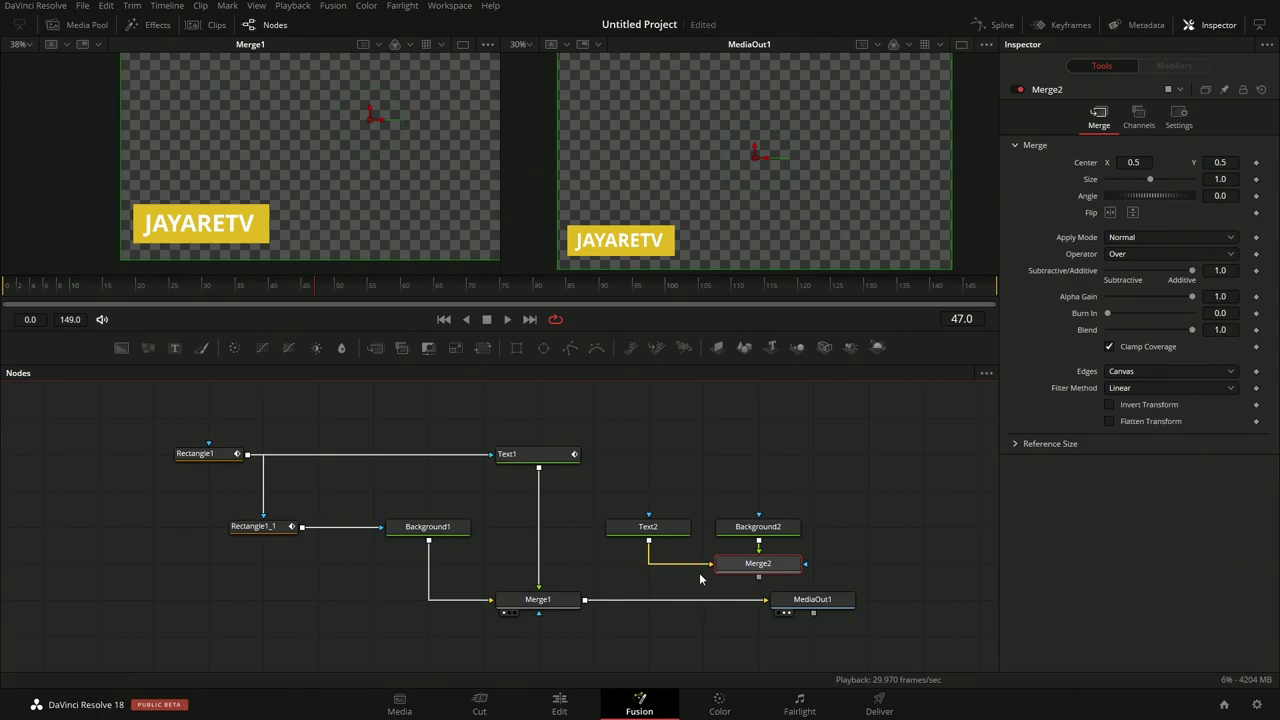
key(2)
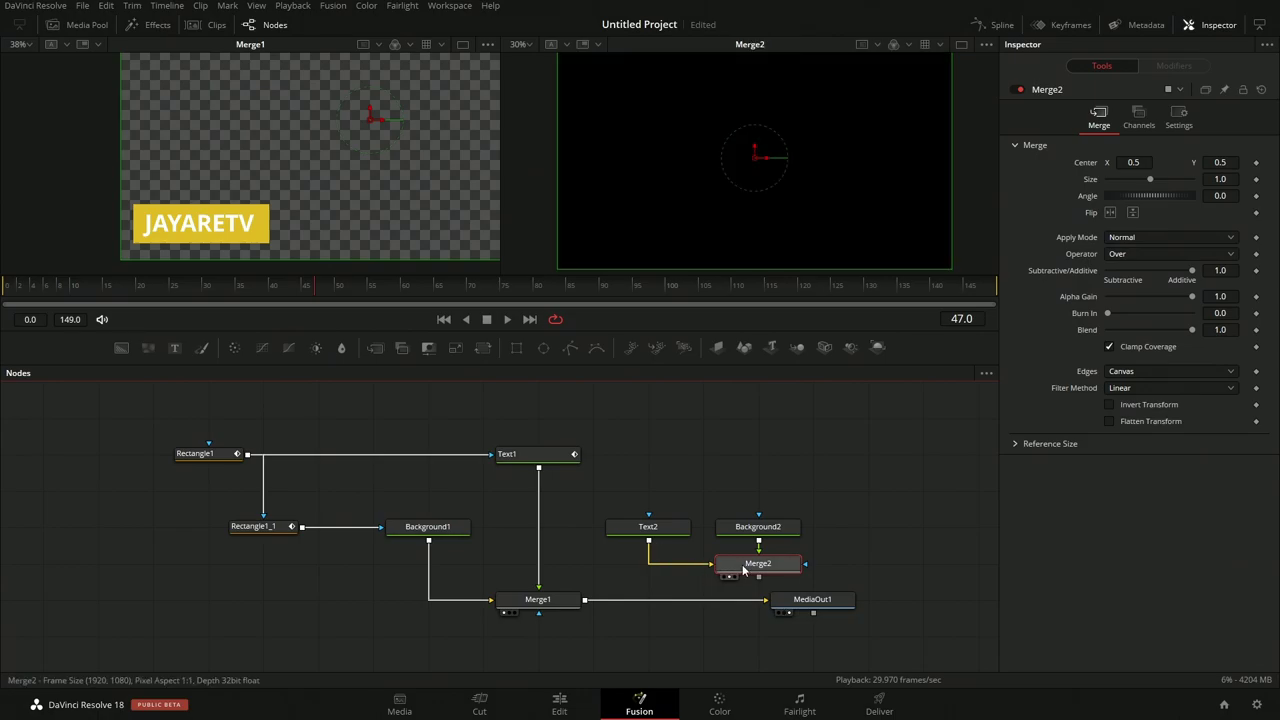
- Enter "adadad" as Text2's text and swap Merge2's foreground and background inputs
click(662, 528)
click(1099, 257)
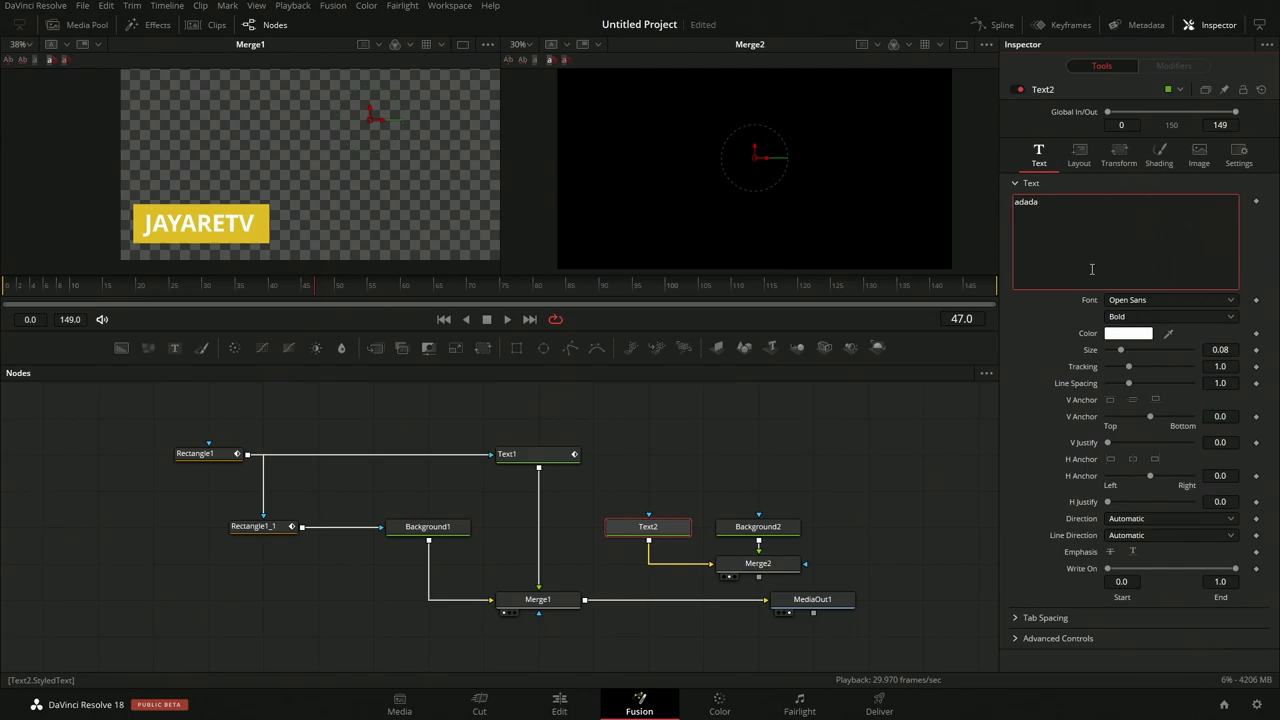
click(752, 572)
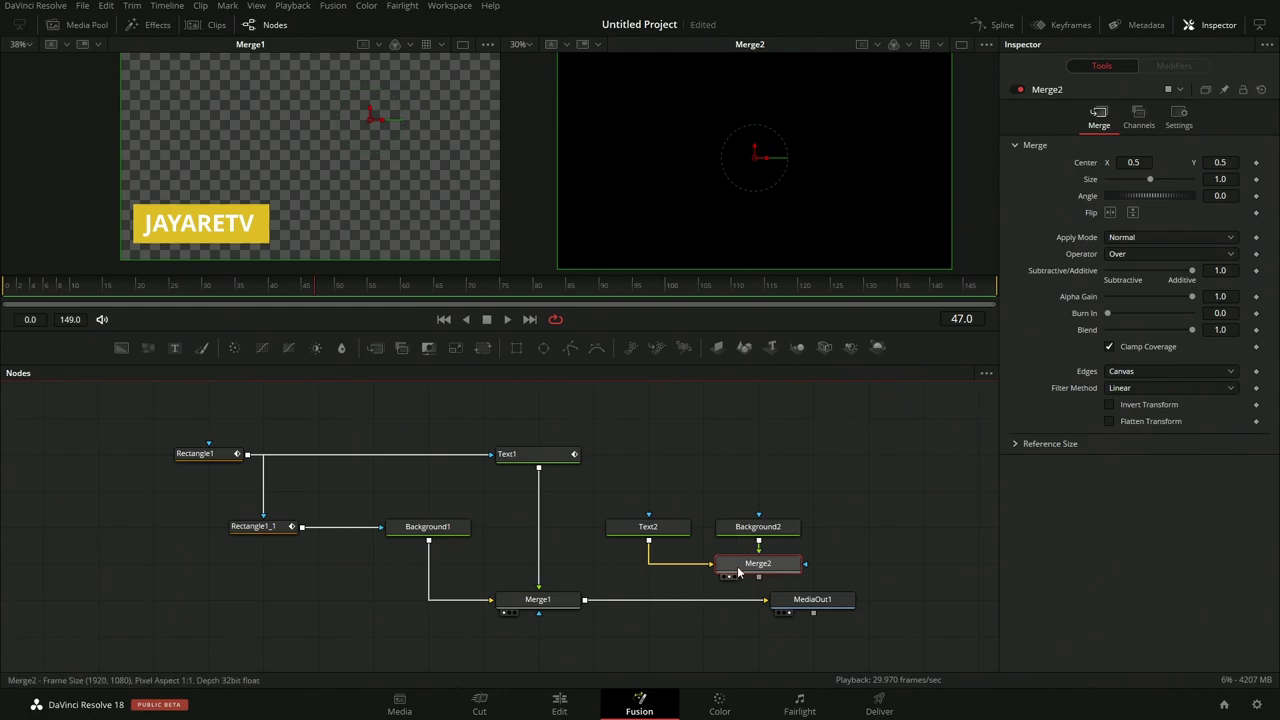
key(ctrl+t)
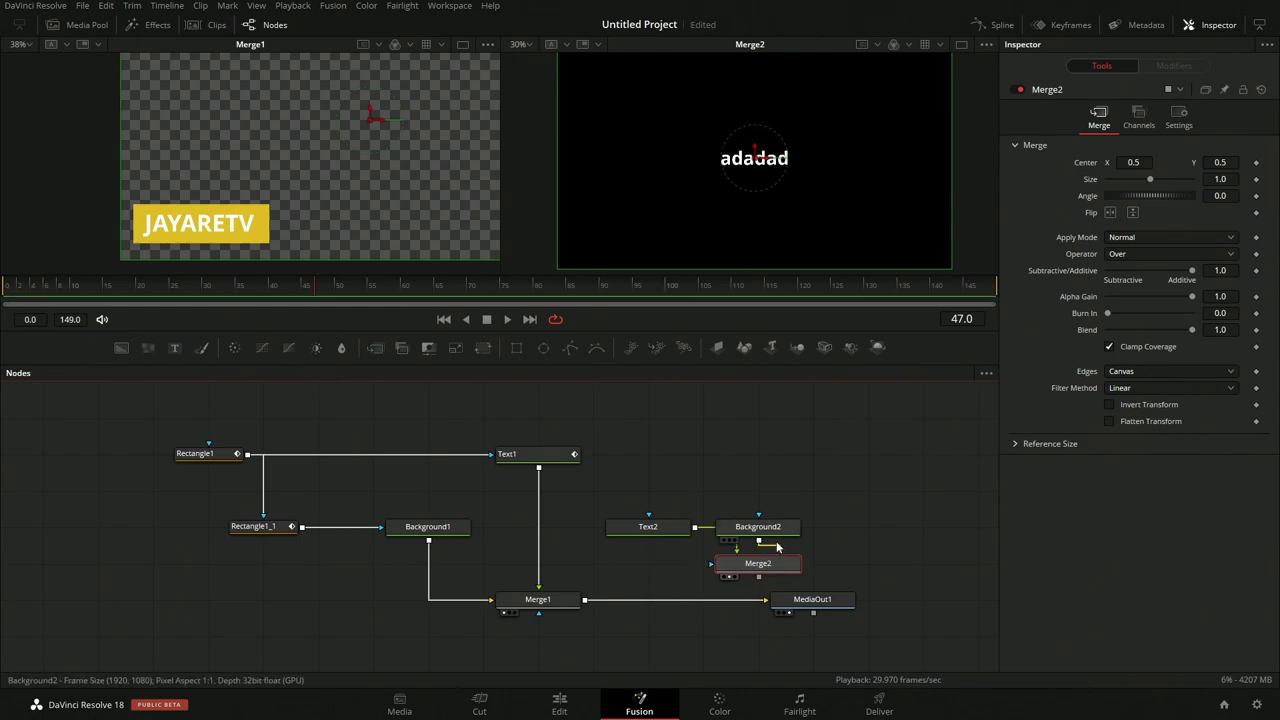
- Move Background2 higher above Merge2, and shift the Text2, Background2 and Merge2 group up, clear of MediaOut1
drag(766, 526, 766, 490)
click(758, 568)
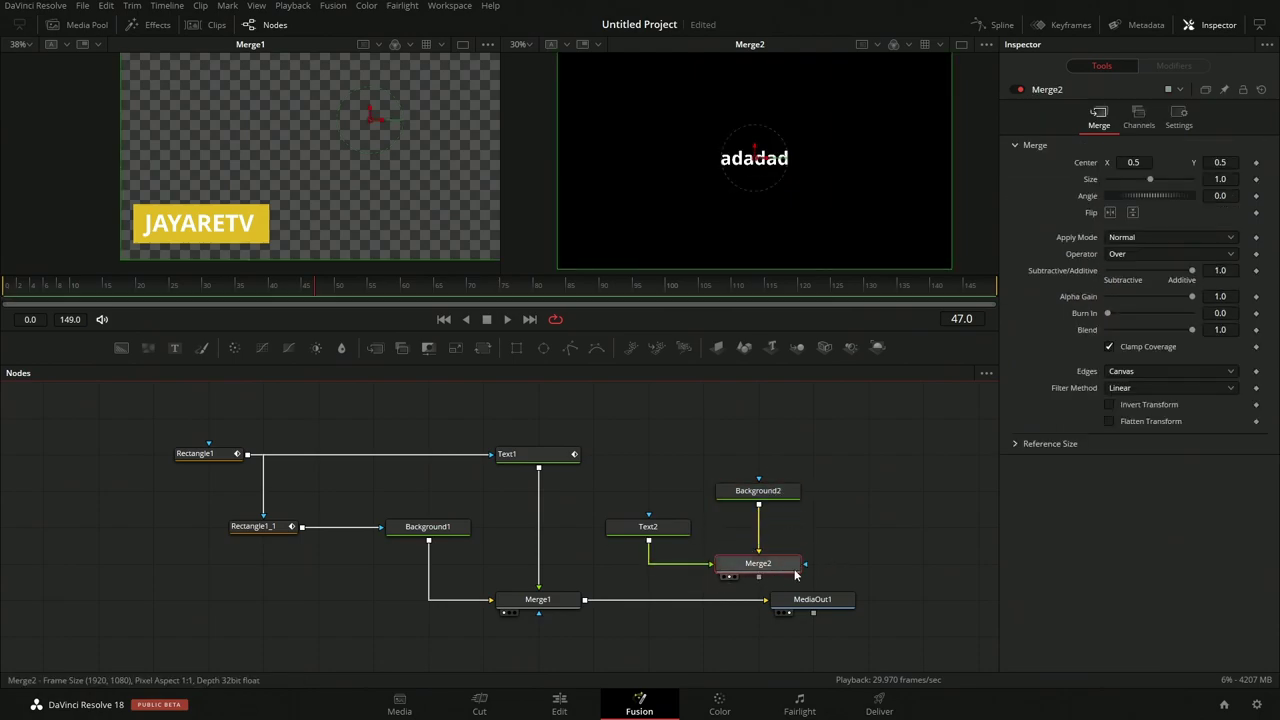
drag(628, 480, 844, 488)
click(850, 493)
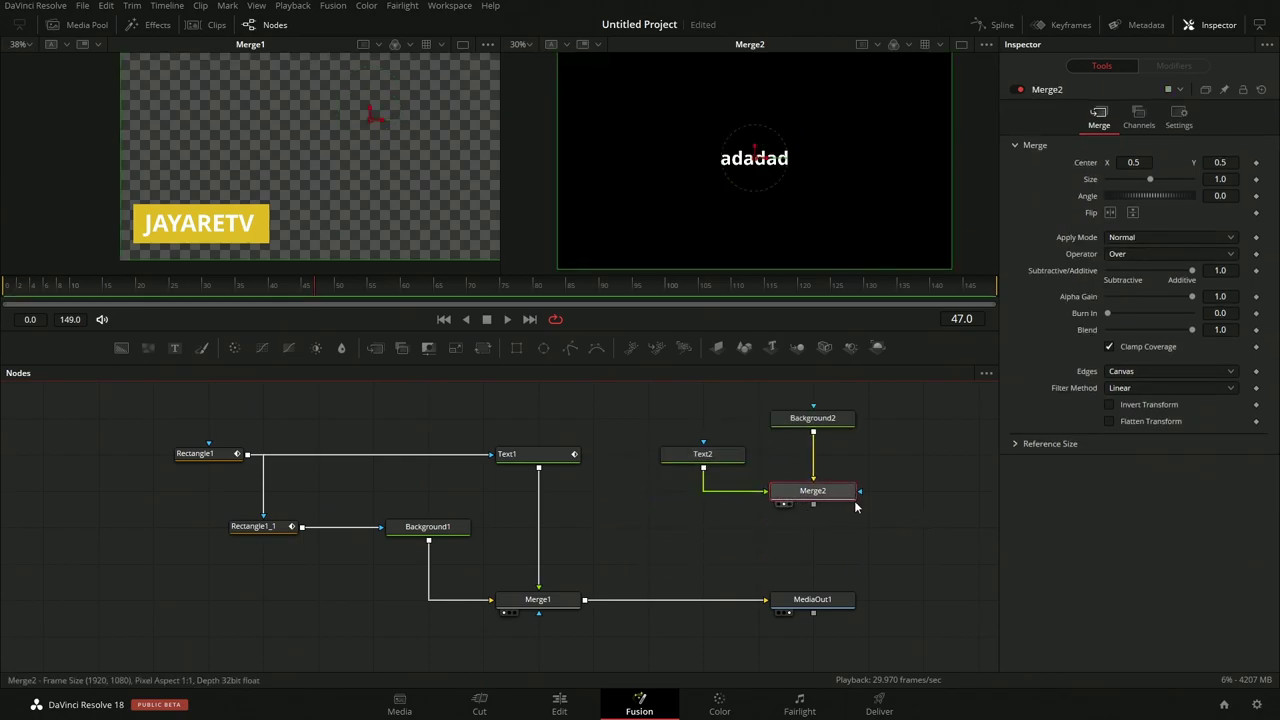
- Search for "bg" to add another Background merged after Merge2, and show the new merge in the second viewer
key(shift+space)
text(bg)
key(Return)
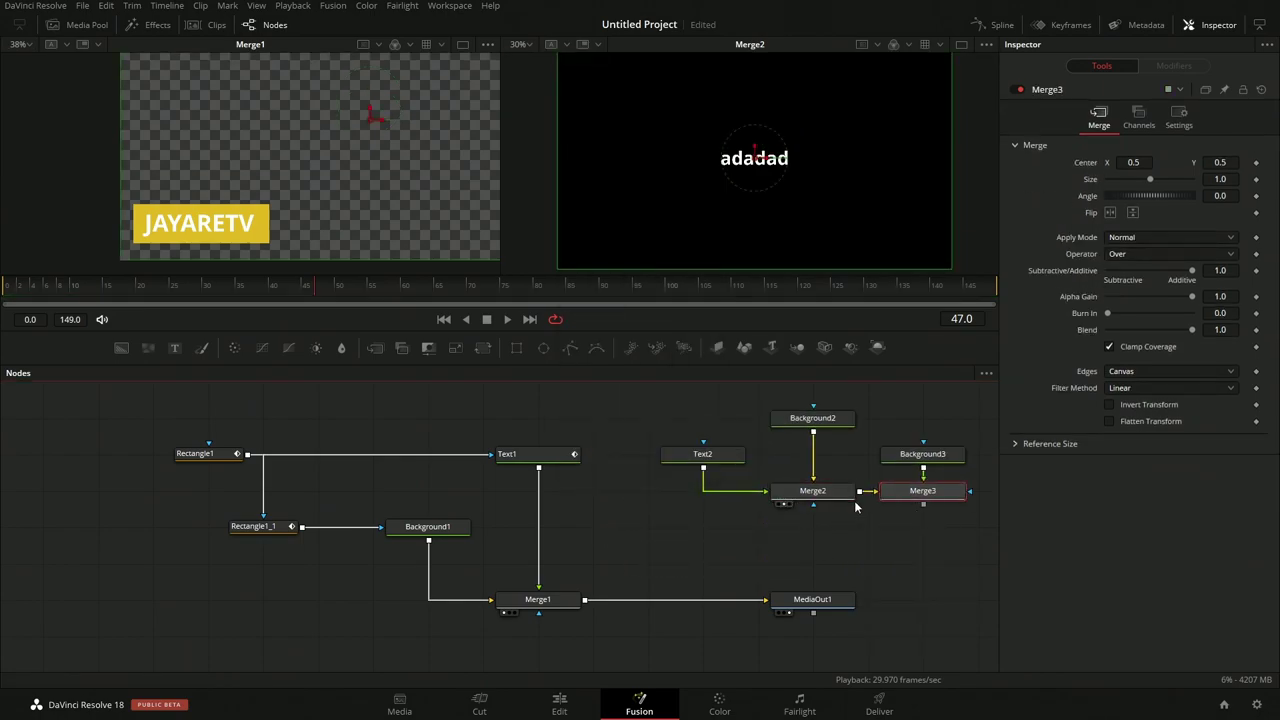
drag(775, 498, 845, 140)
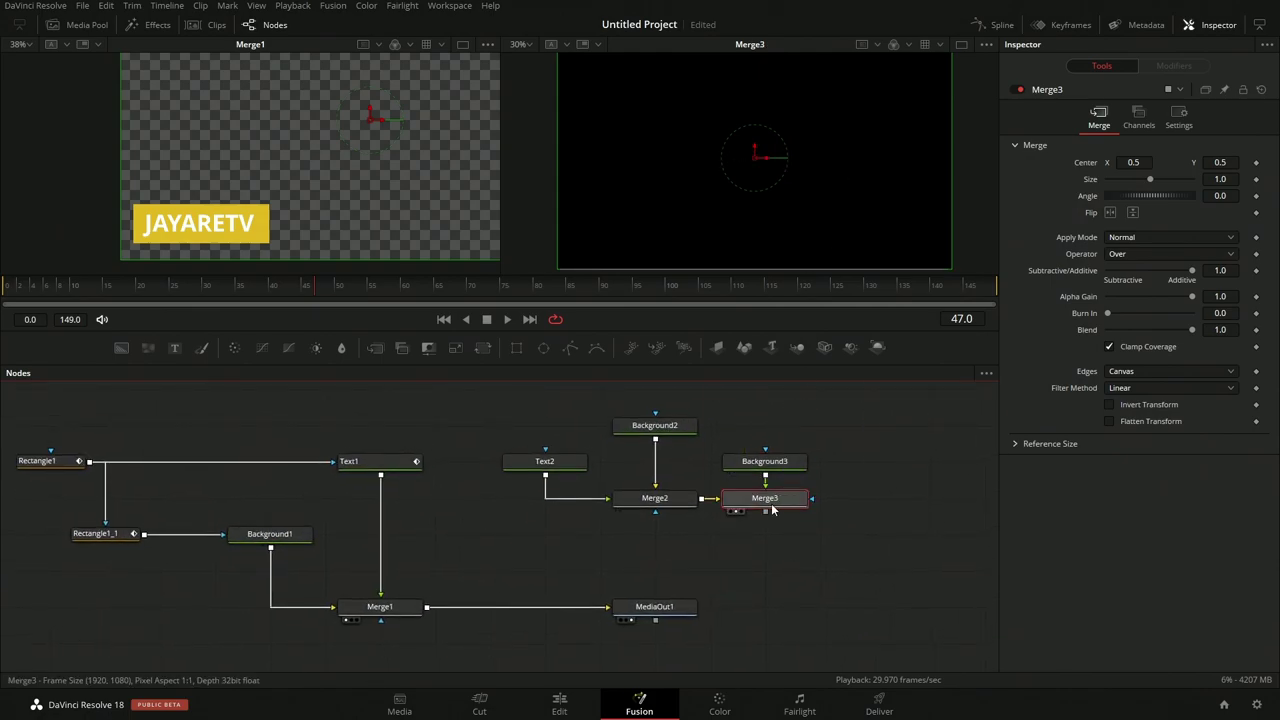
- Raise Background3 above Merge3, set Merge3's Size to 0.14 and shift its Center to about X 0.508, Y 0.428
drag(781, 462, 781, 426)
click(765, 498)
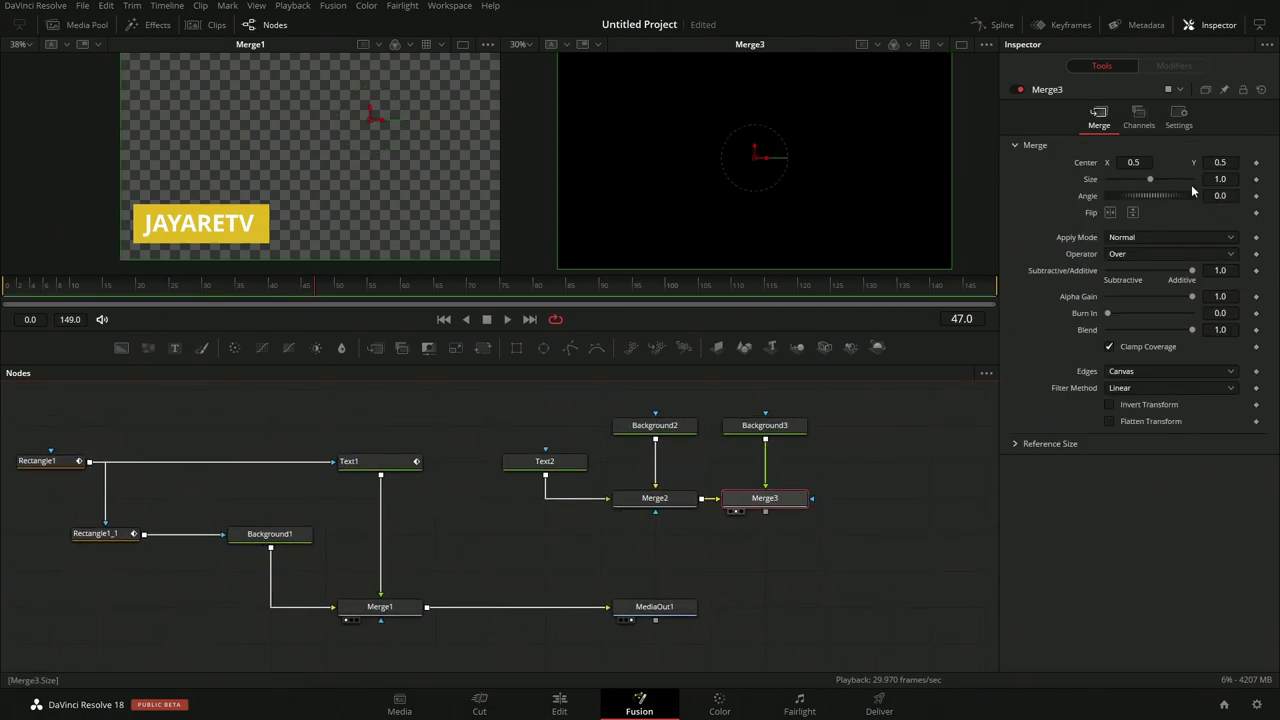
drag(1149, 178, 1112, 186)
drag(752, 160, 757, 178)
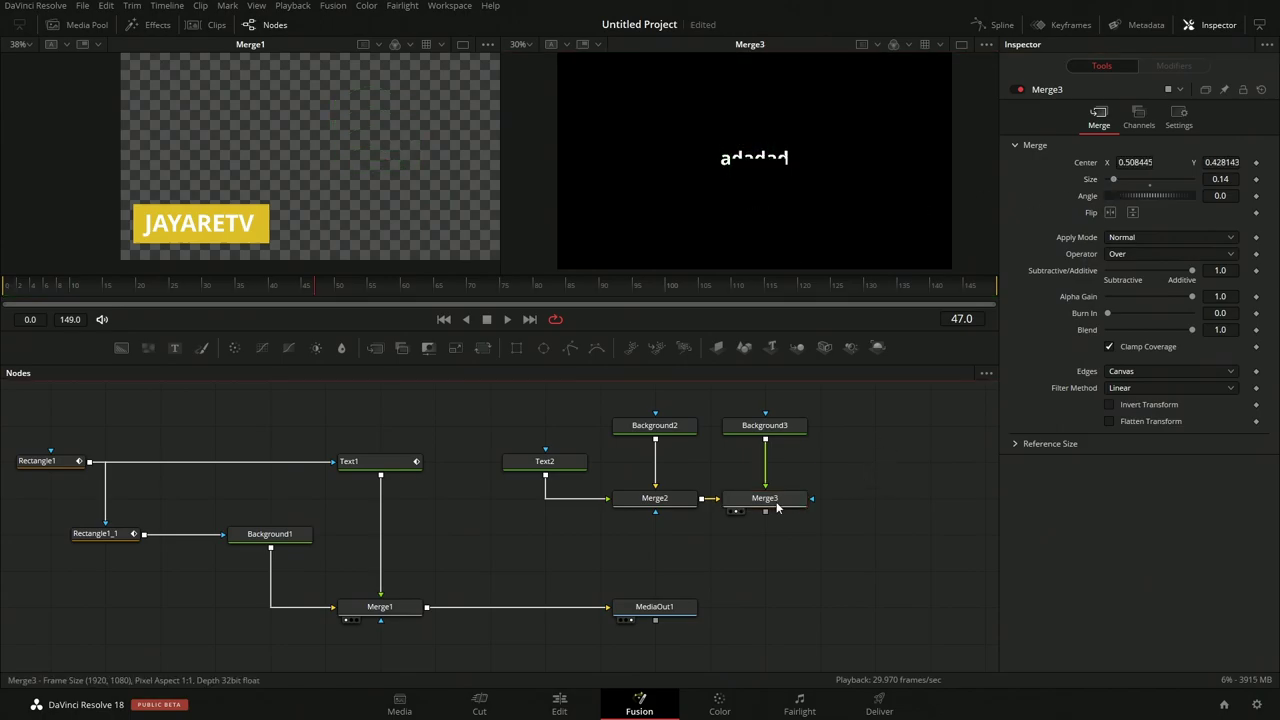
- Search for "back" to add one more Background node, merged after Merge3
key(shift+space)
text(back)
key(Return)
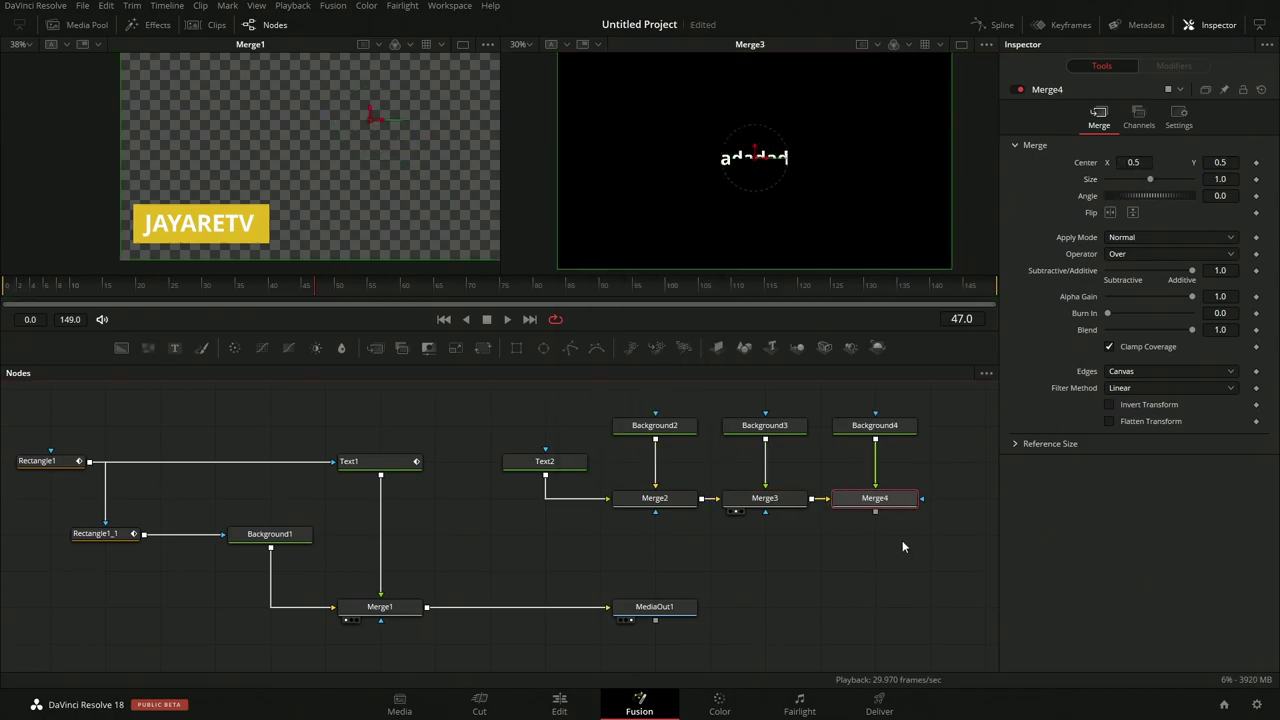
- Delete the Text2 test branch with all its Background and Merge nodes
drag(478, 412, 860, 533)
key(Delete)
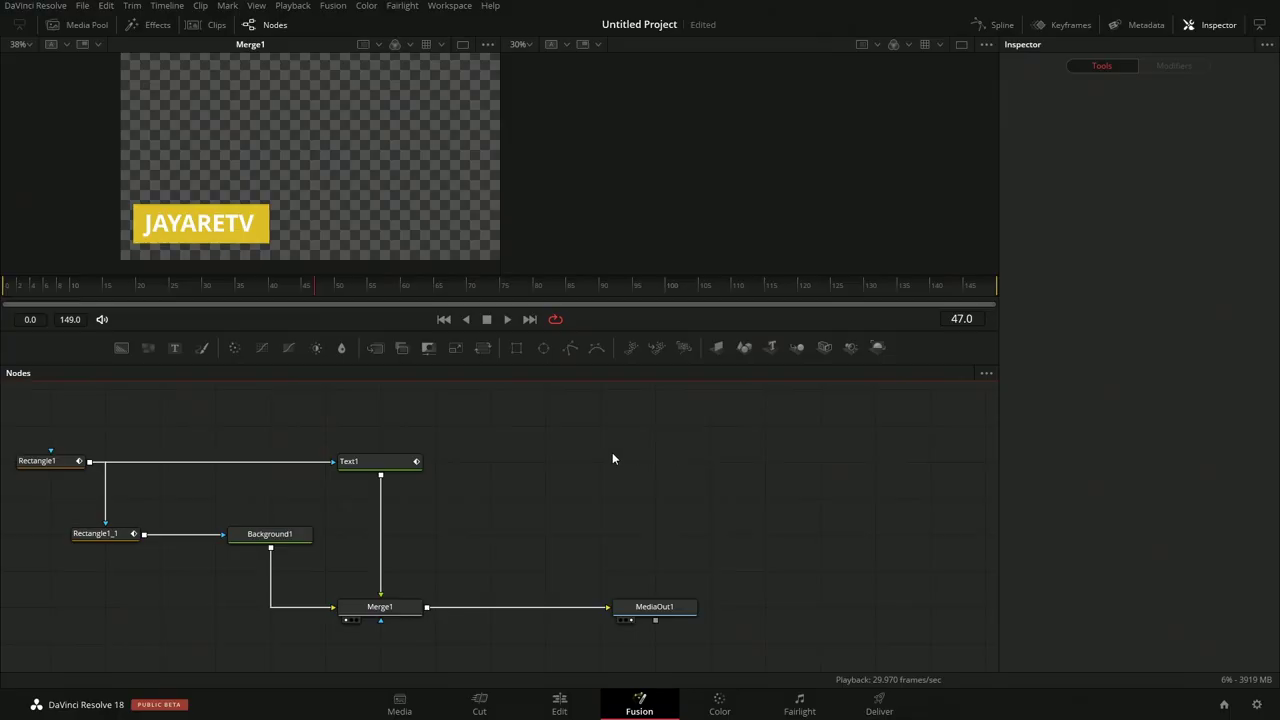
- Look over the Resolve FX categories among the tools that can be added, leaving the node tree unchanged
right_click(613, 459)
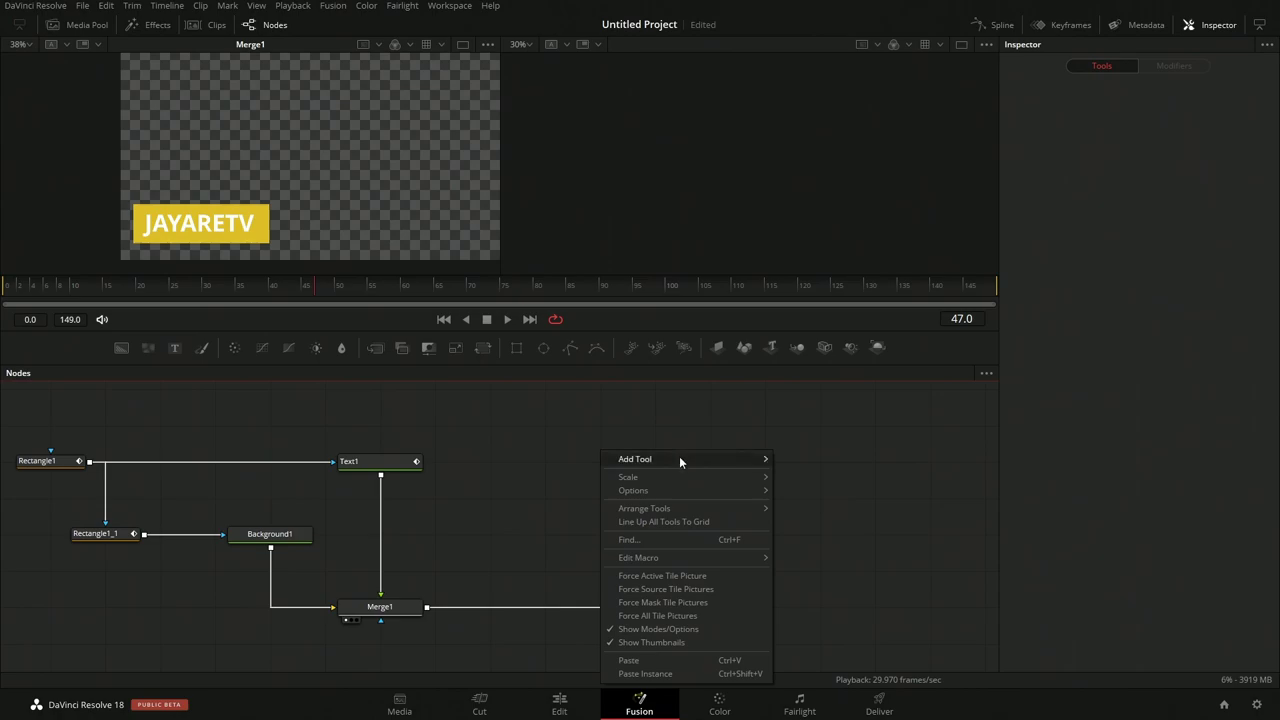
mouse_move(679, 459)
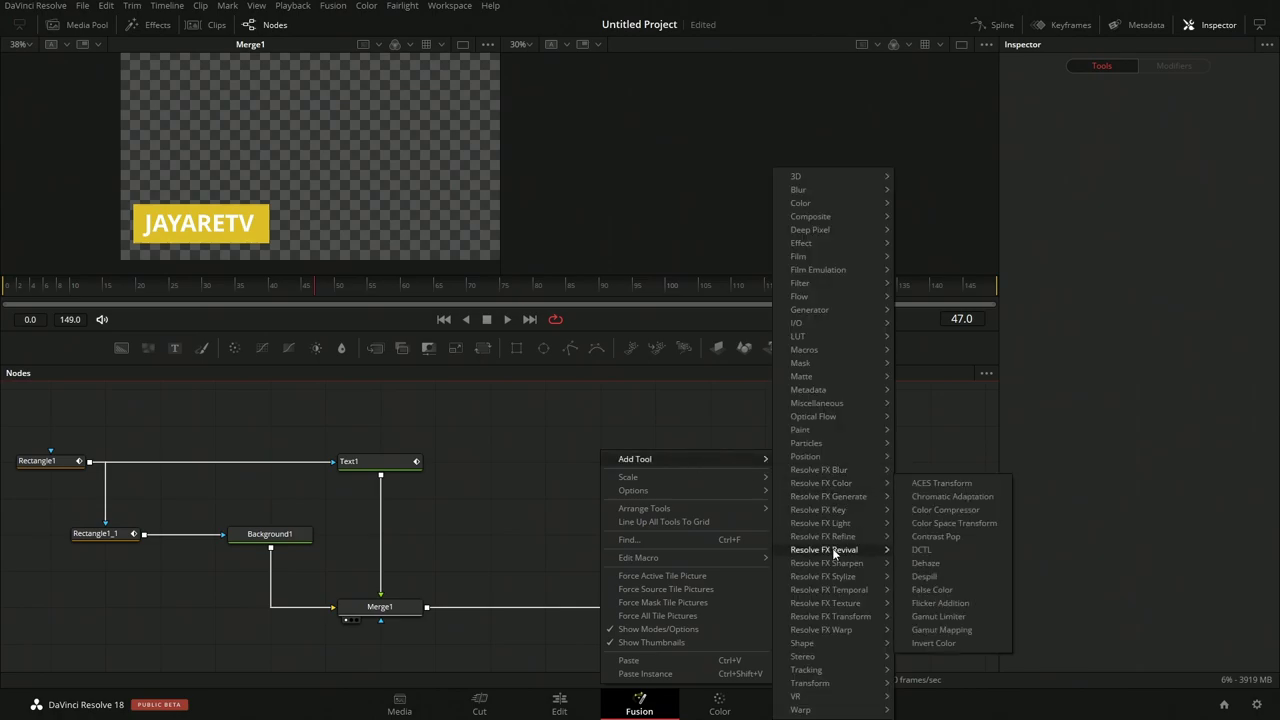
click(520, 444)
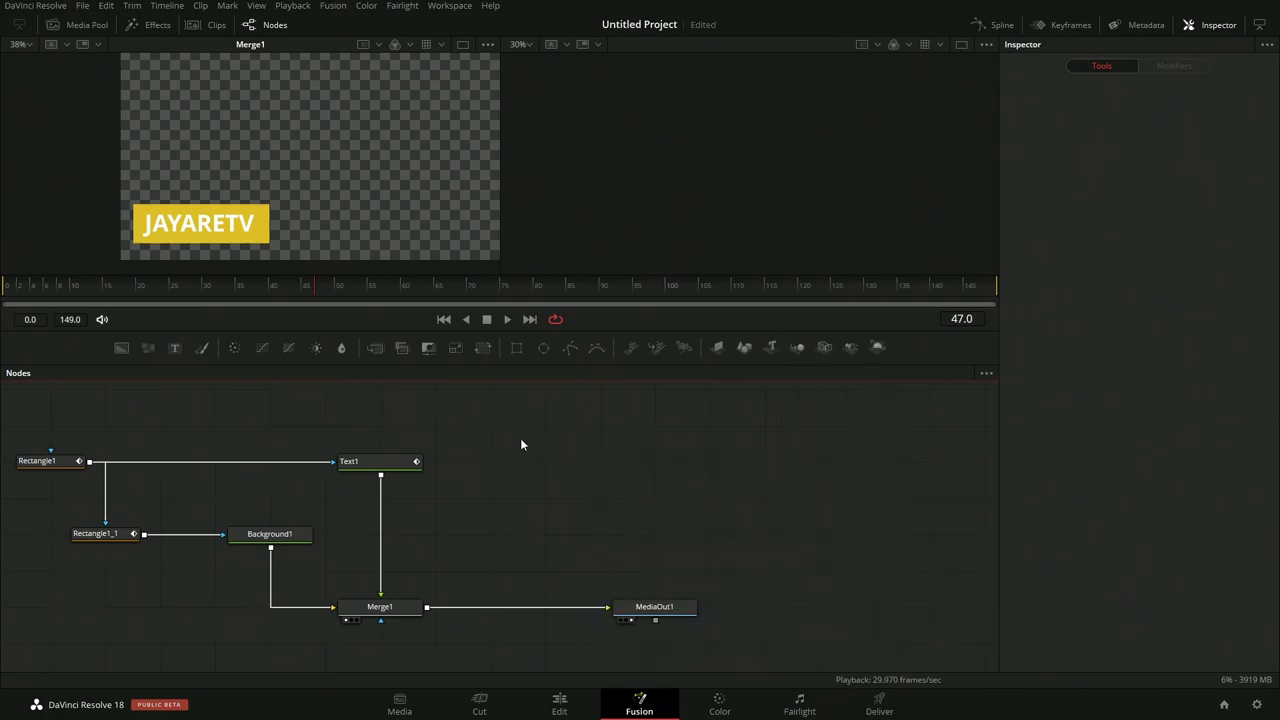